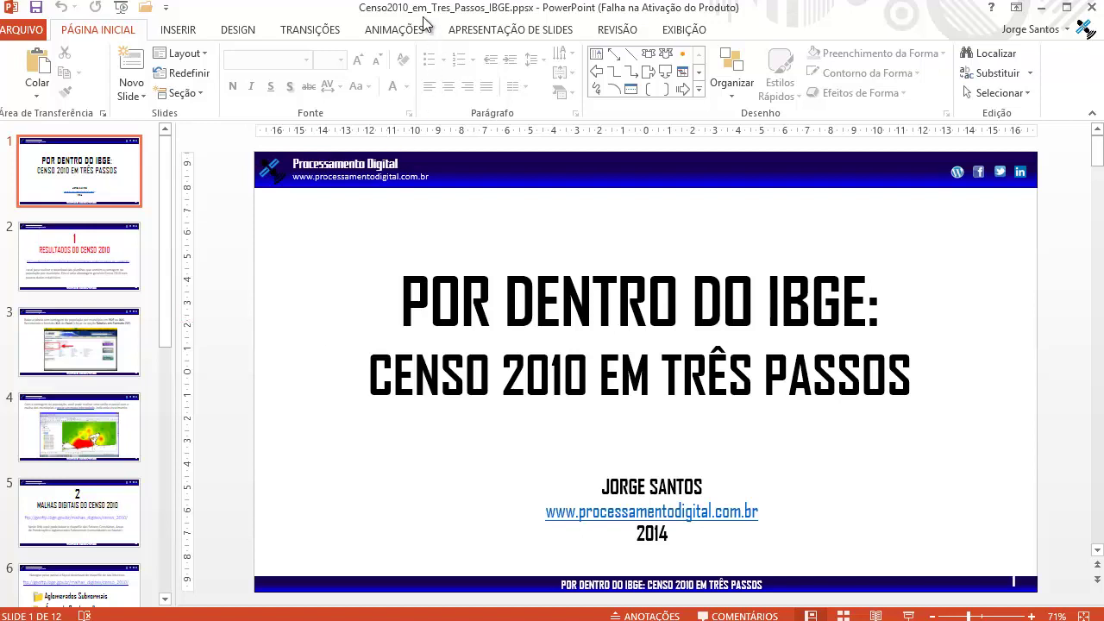
- Copy the web address of the Censo 2010 population-by-municipality page from slide 2, Resultados do Censo 2010
left_click(111, 257)
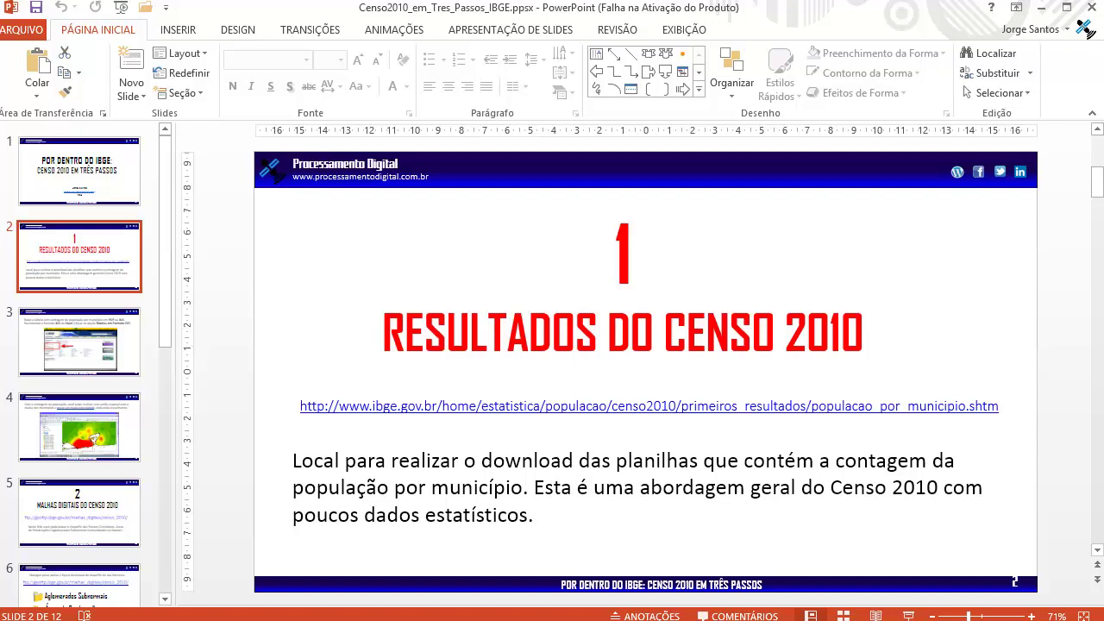
right_click(500, 412)
key("Escape")
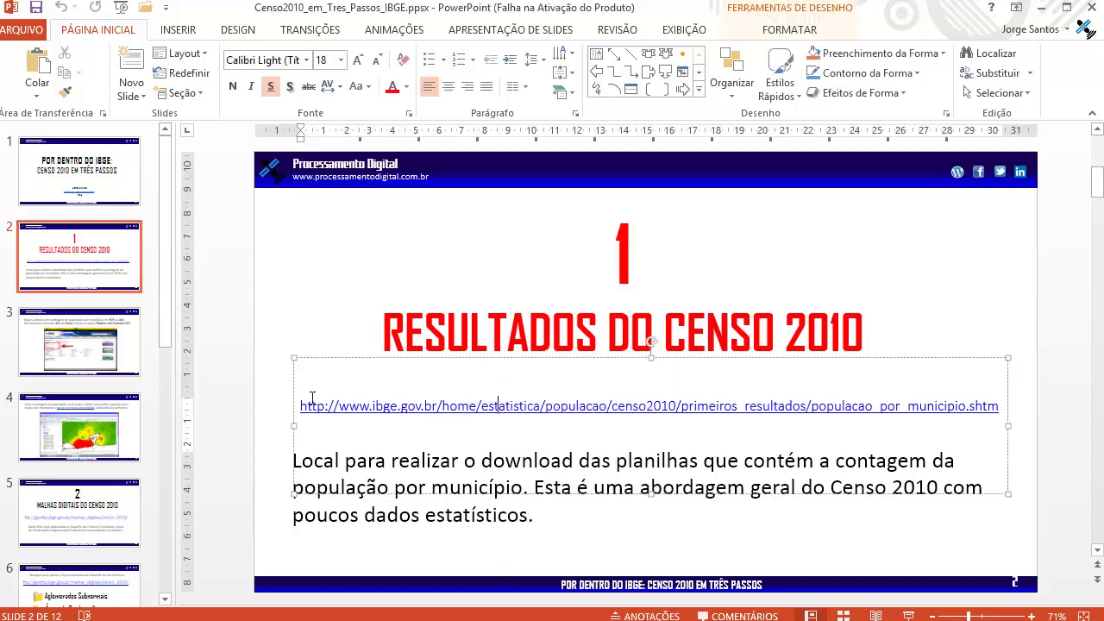
left_click_drag(303, 403, 801, 405)
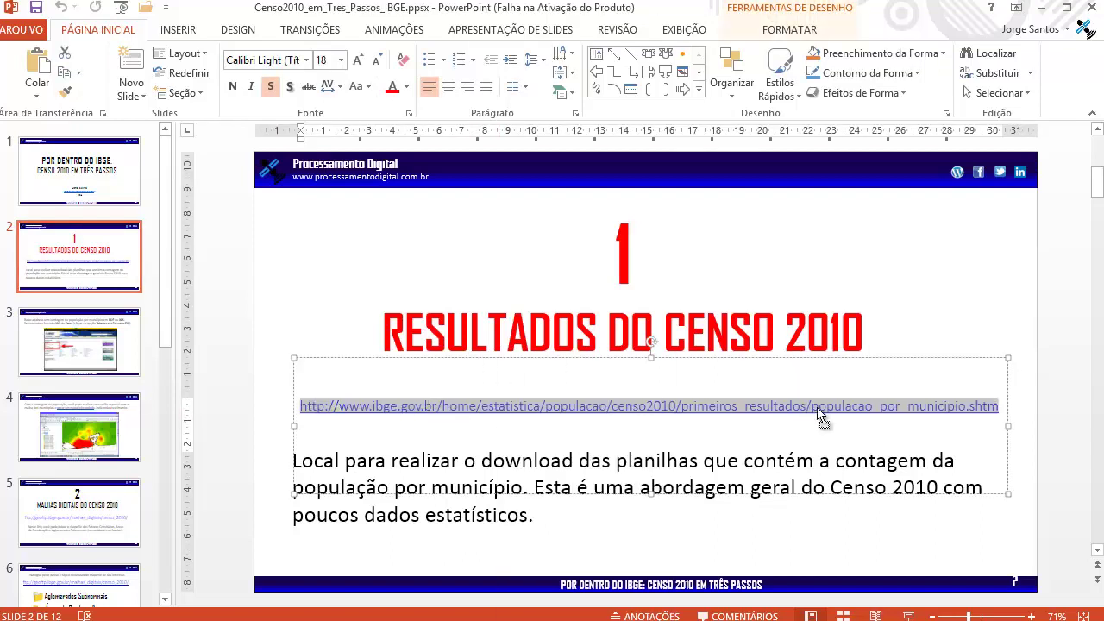
right_click(815, 411)
left_click(859, 440)
- Switch to the browser and load the copied IBGE population-by-municipality address in the tab showing the QGIS raster clipping question
key("alt+Tab")
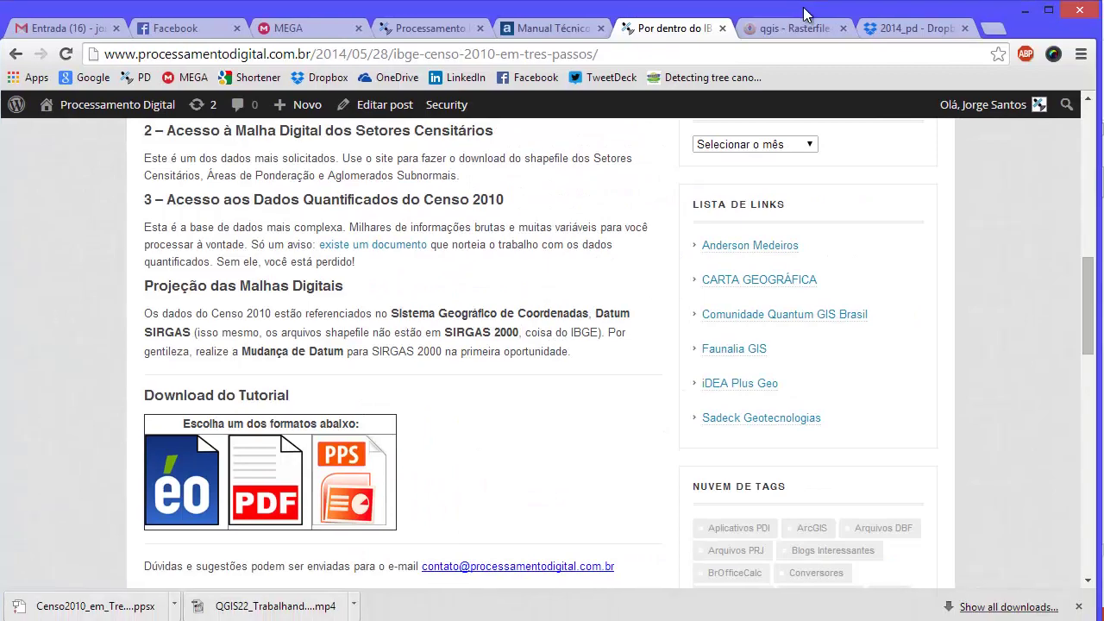
scroll(669, 153, "up", 5)
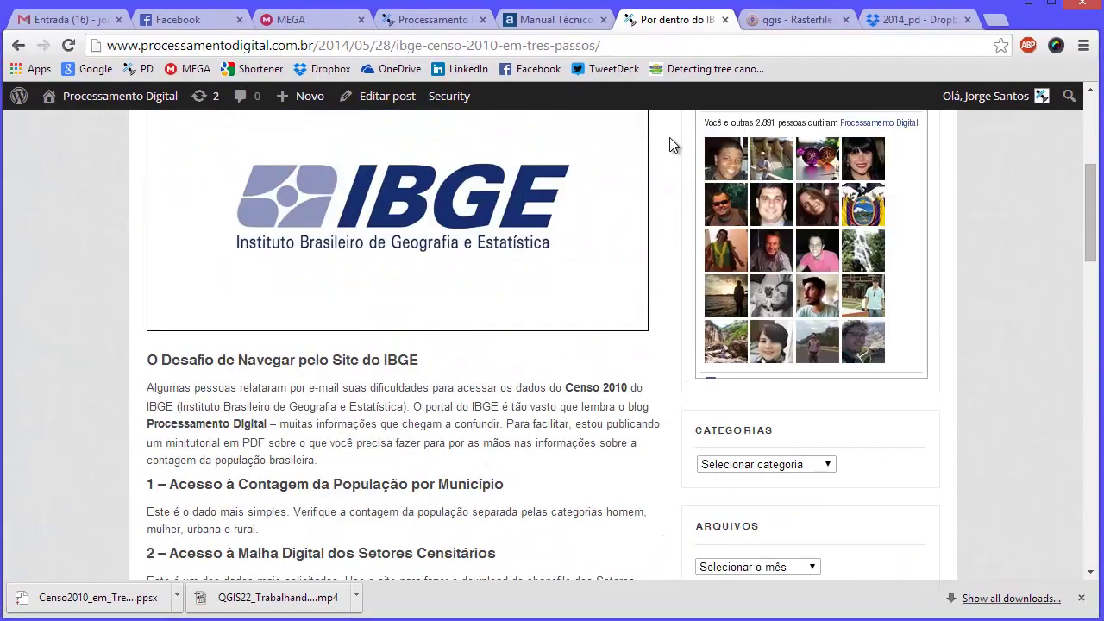
scroll(672, 145, "up", 4)
scroll(317, 397, "down", 5)
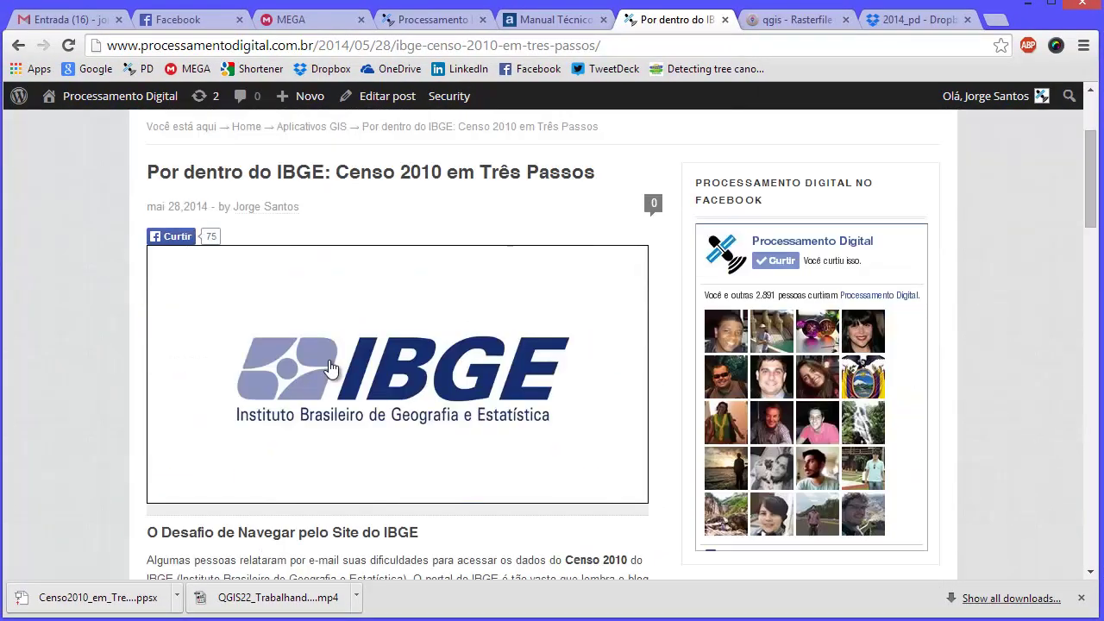
scroll(395, 296, "up", 5)
left_click(779, 27)
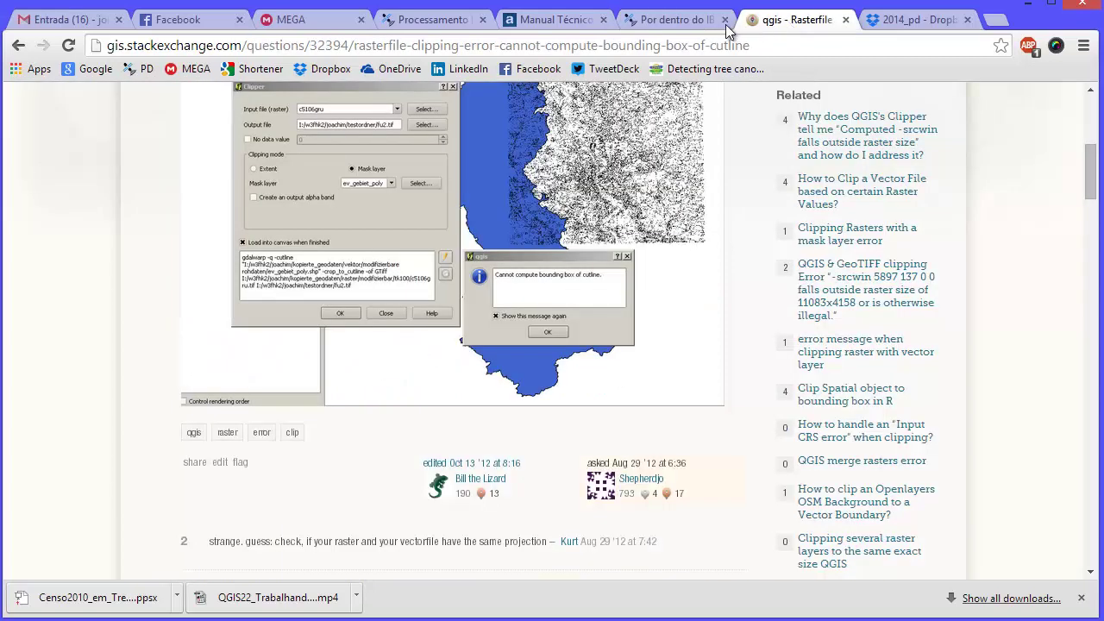
left_click(458, 44)
key("ctrl+v")
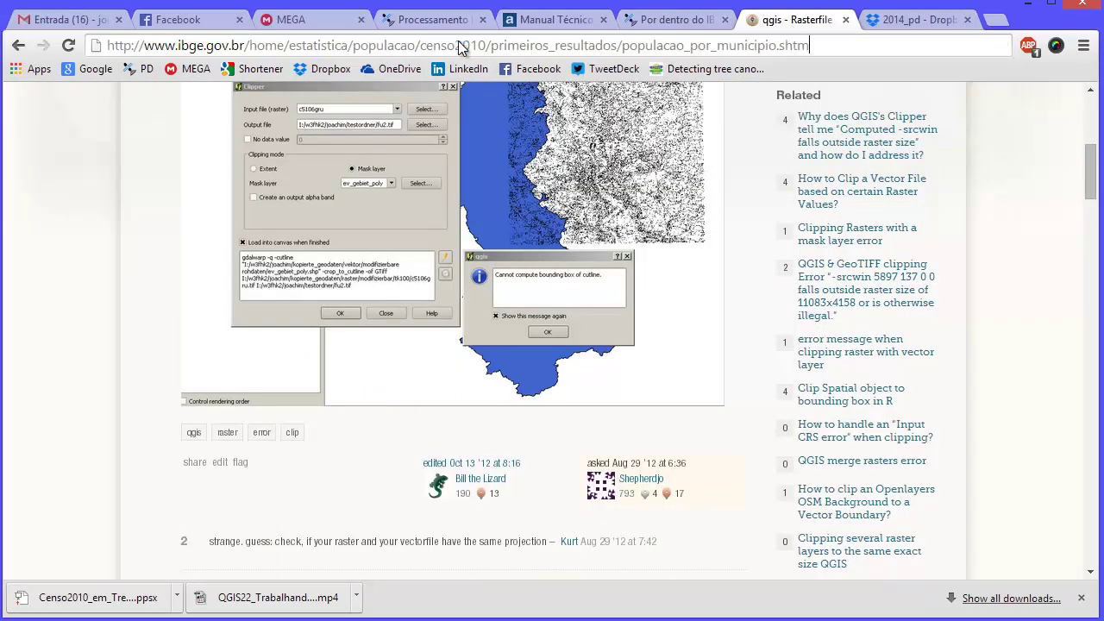
key("Return")
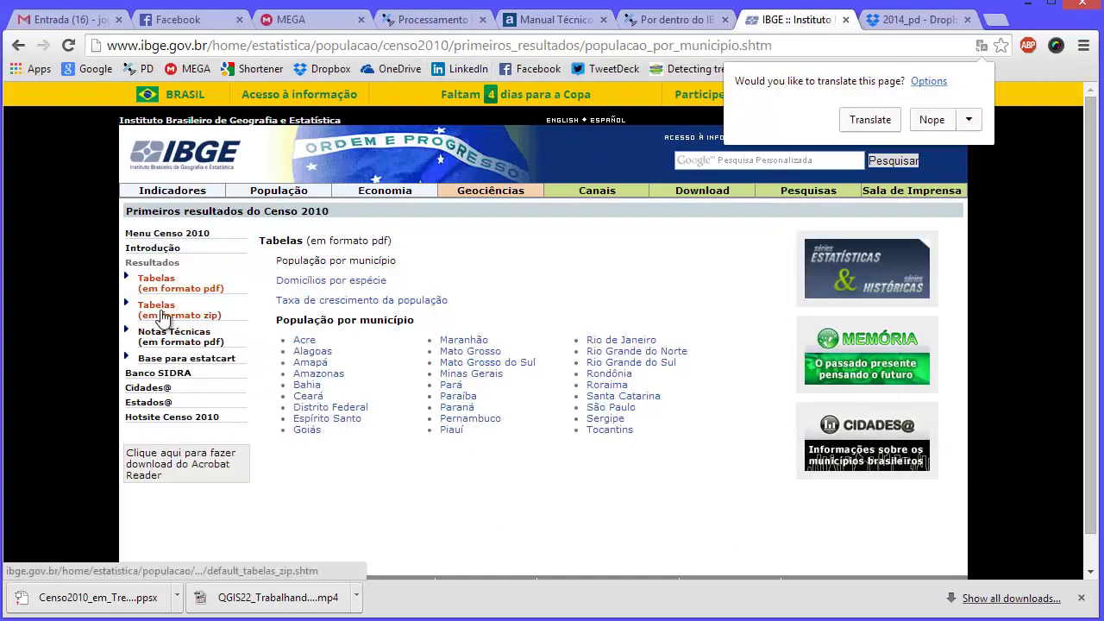
- Download the Rio de Janeiro population-by-municipality table from the zip-format tables of the Censo 2010 first results
left_click(199, 316)
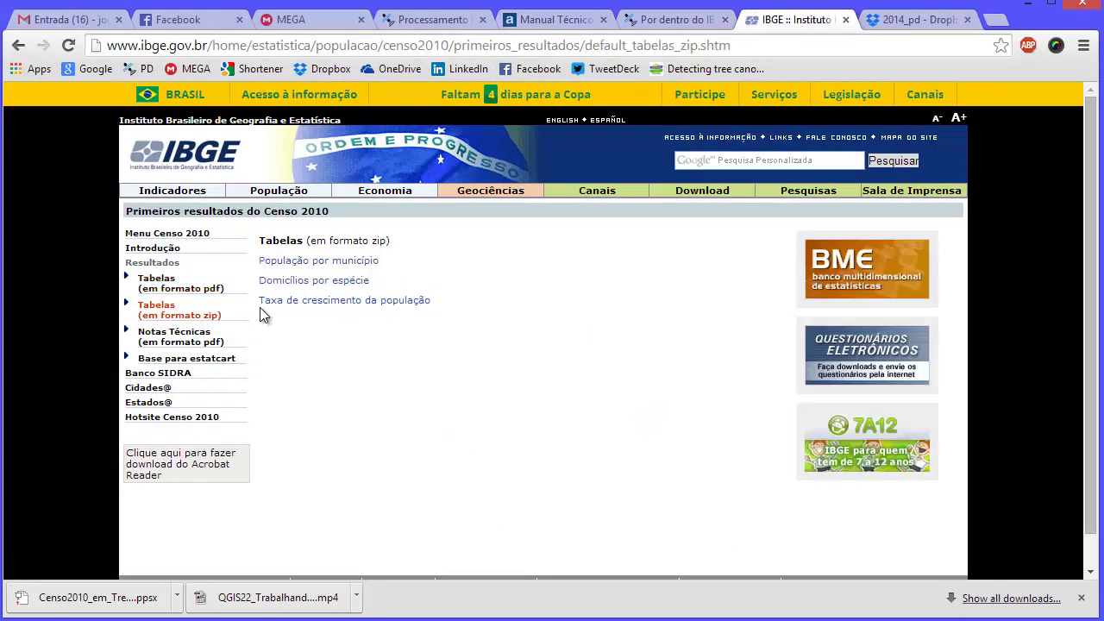
left_click(380, 266)
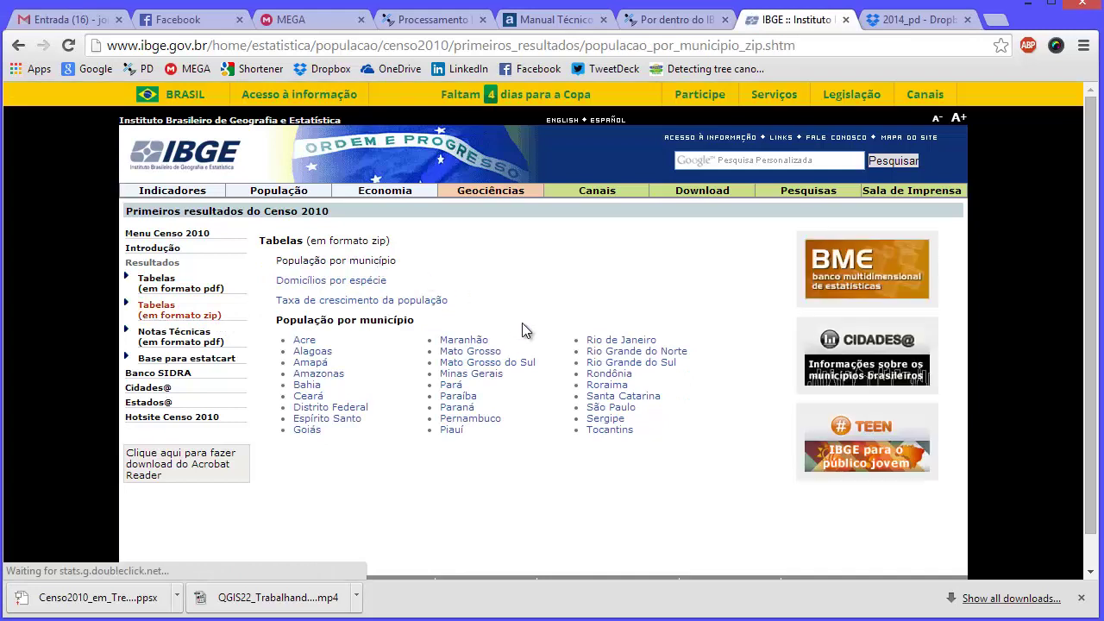
left_click(643, 341)
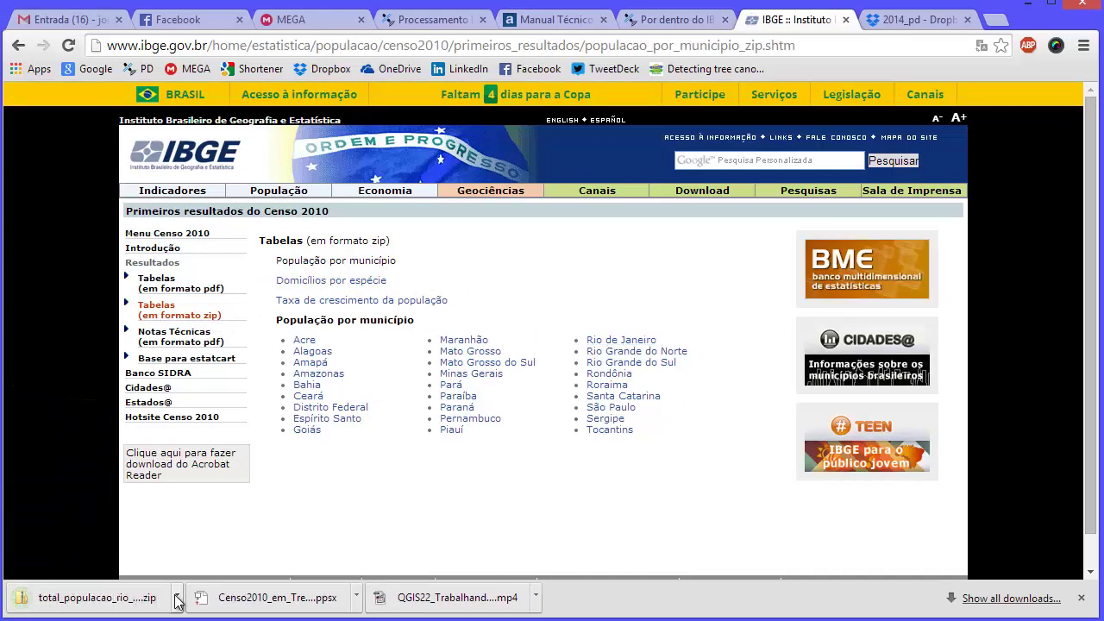
- Move total_populacao_rio_de_janeiro.zip from Downloads to the CENS02010 folder inside QGIS22_Interpolacao_IDW
left_click(176, 597)
left_click(216, 539)
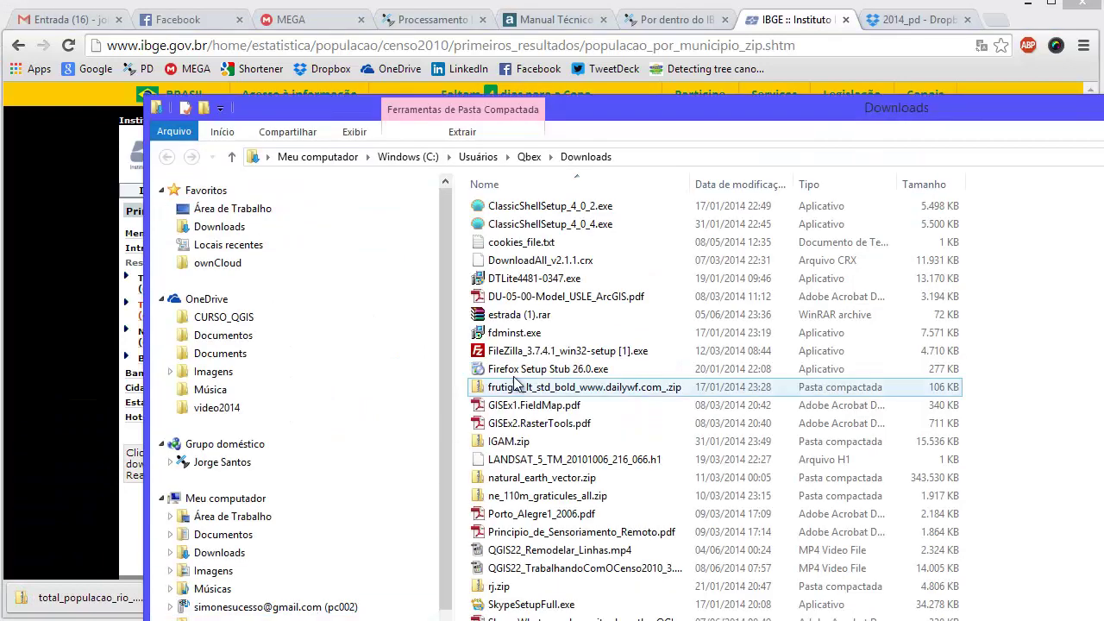
right_click(556, 620)
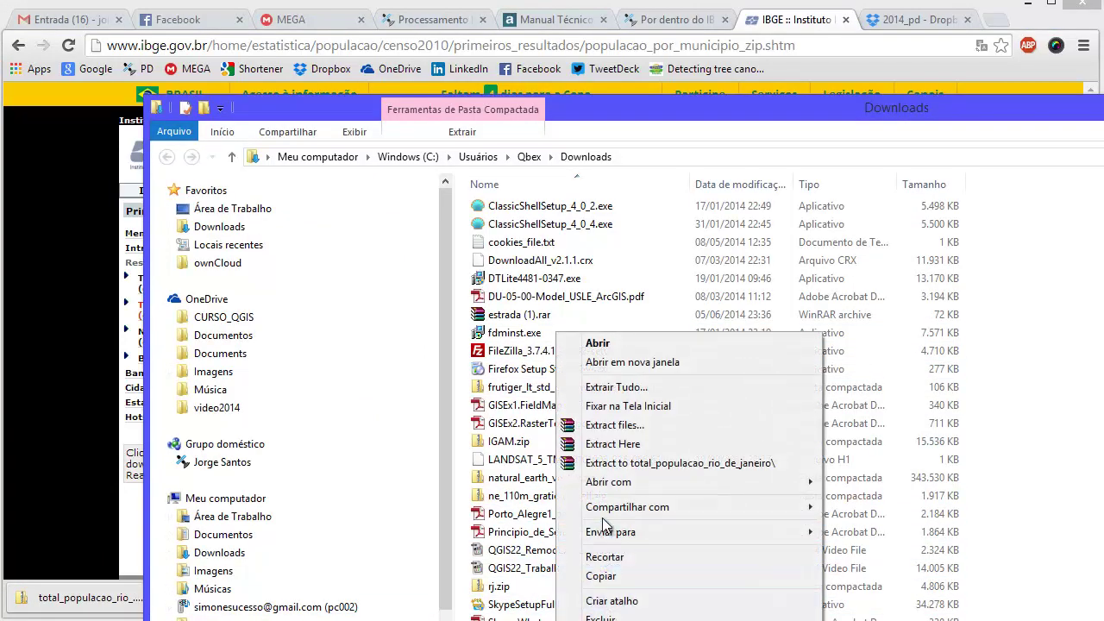
left_click(637, 559)
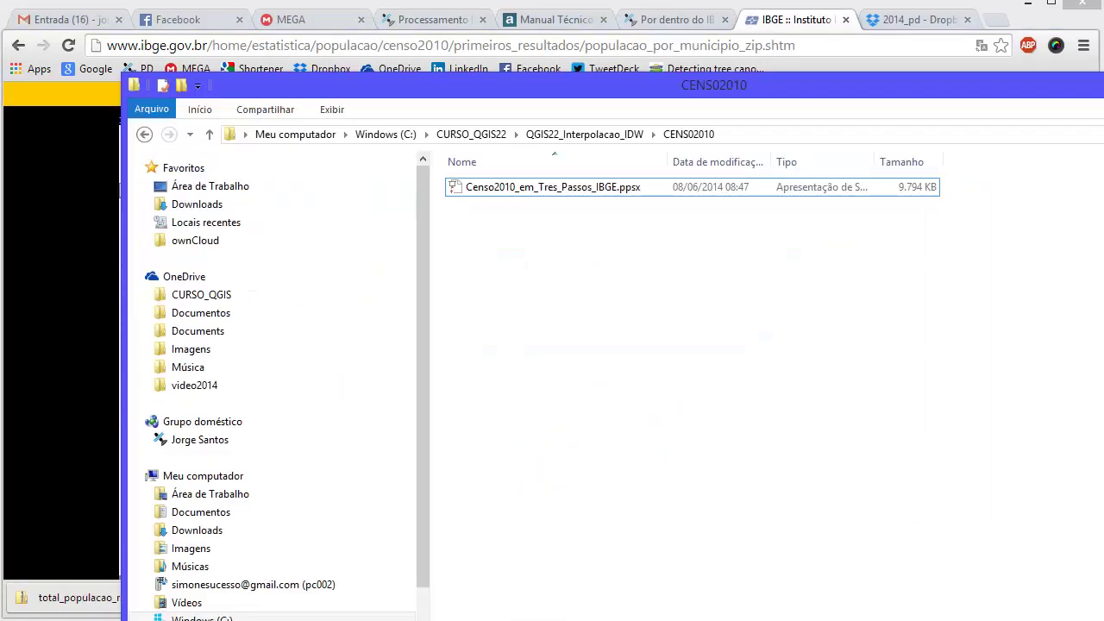
right_click(489, 325)
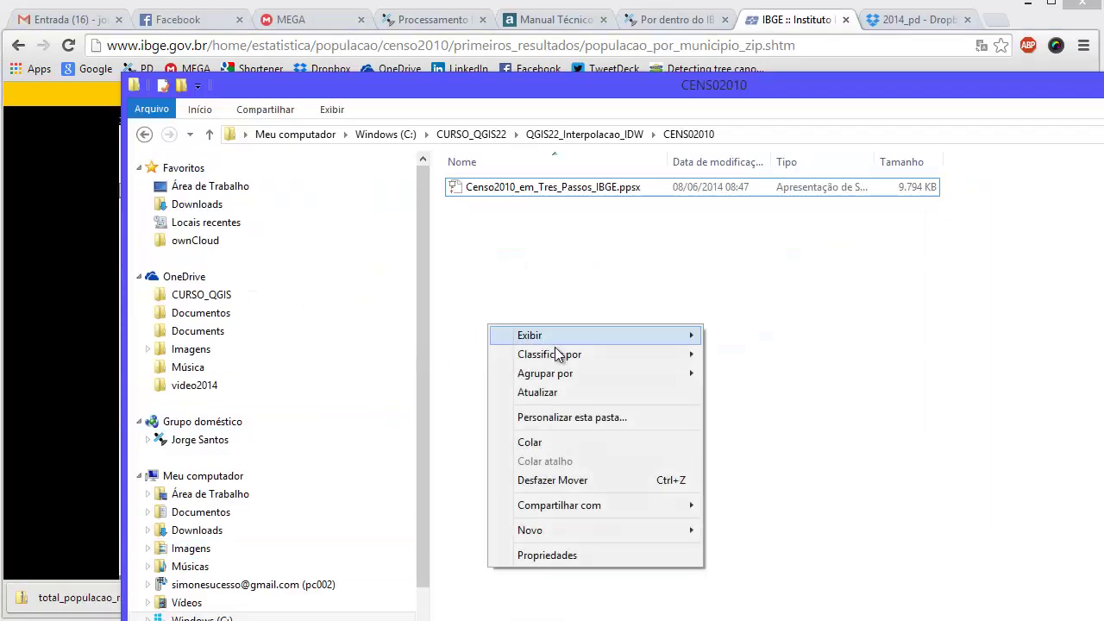
left_click(593, 445)
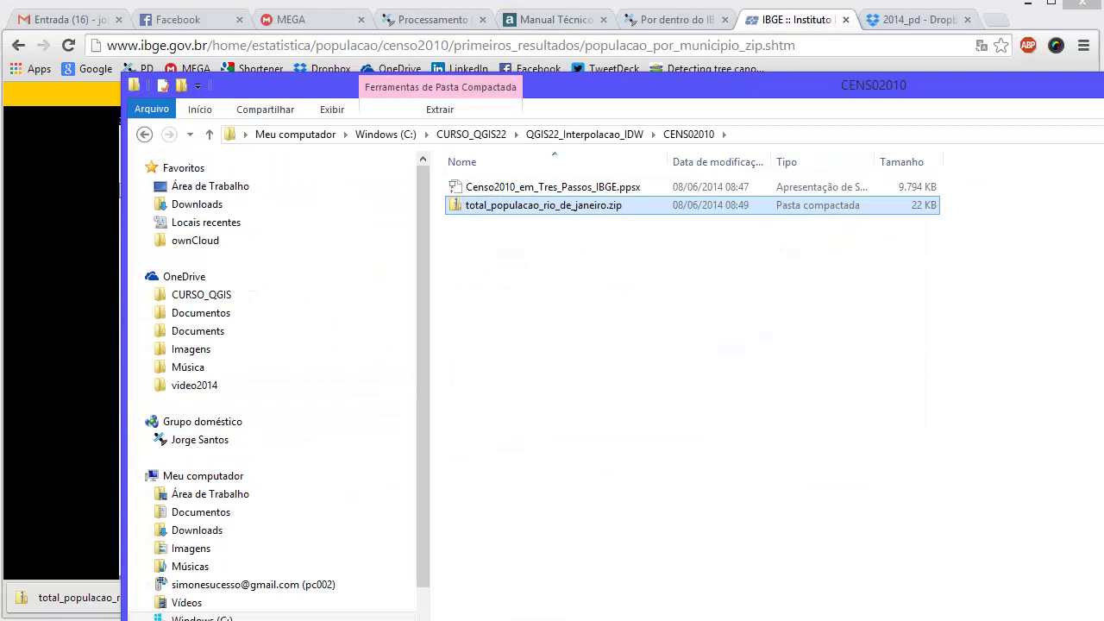
- Maximize the CENS02010 folder window and extract total_populacao_rio_de_janeiro.zip directly into that folder
double_click(867, 86)
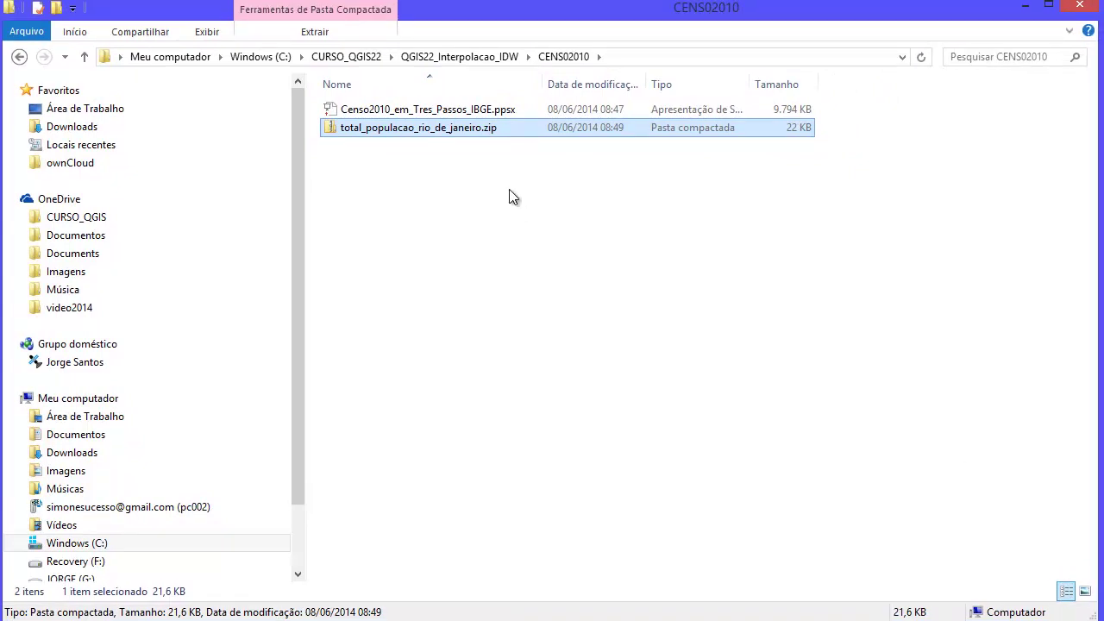
right_click(444, 129)
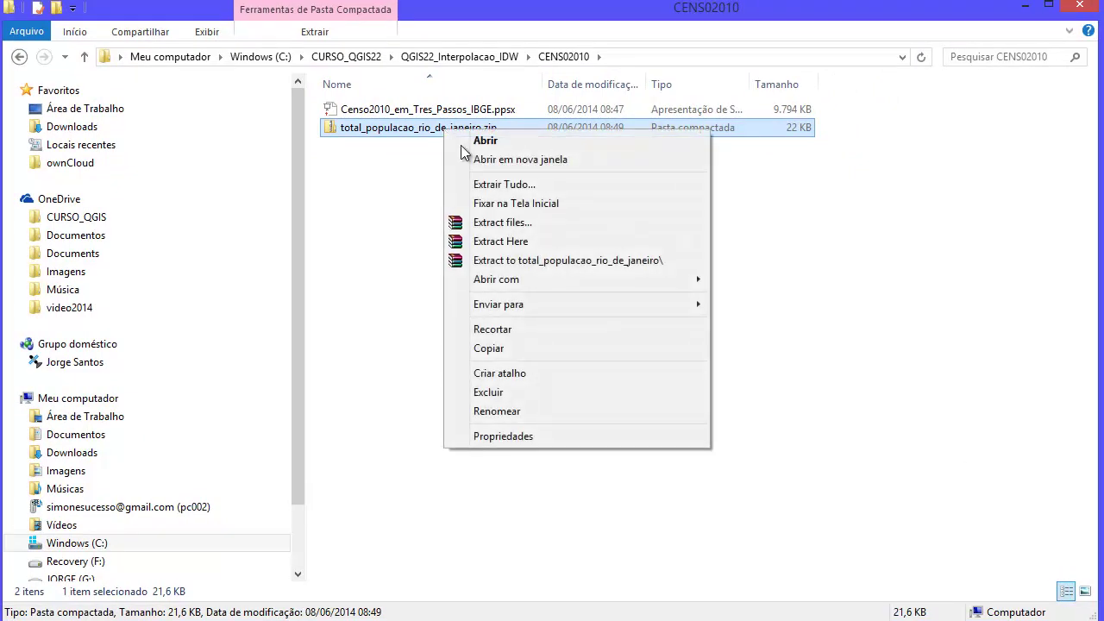
left_click(554, 245)
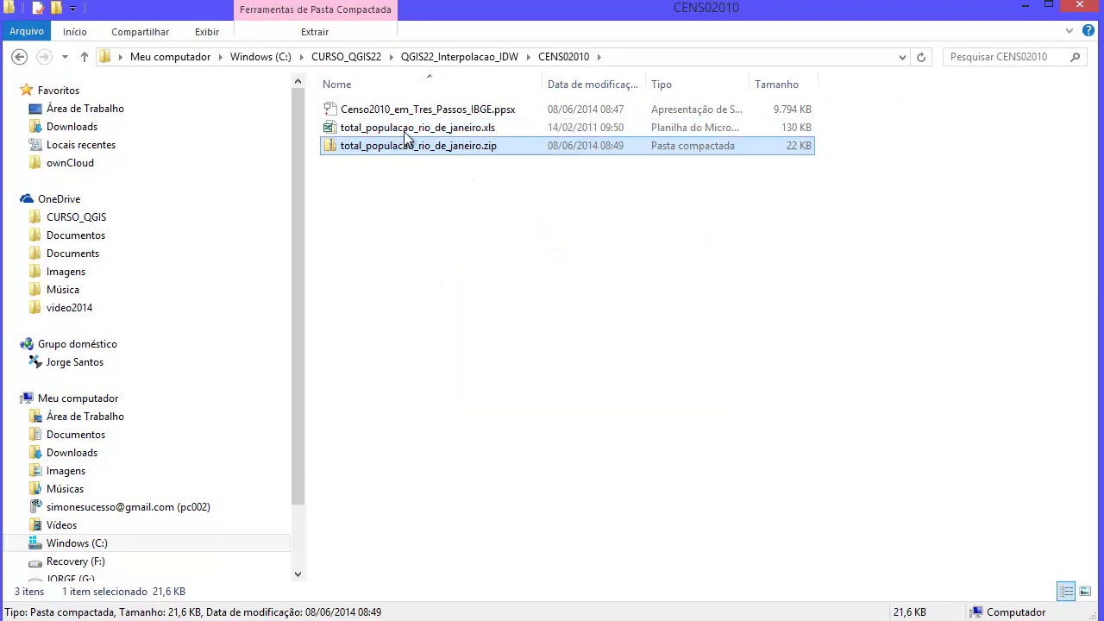
left_click(414, 129)
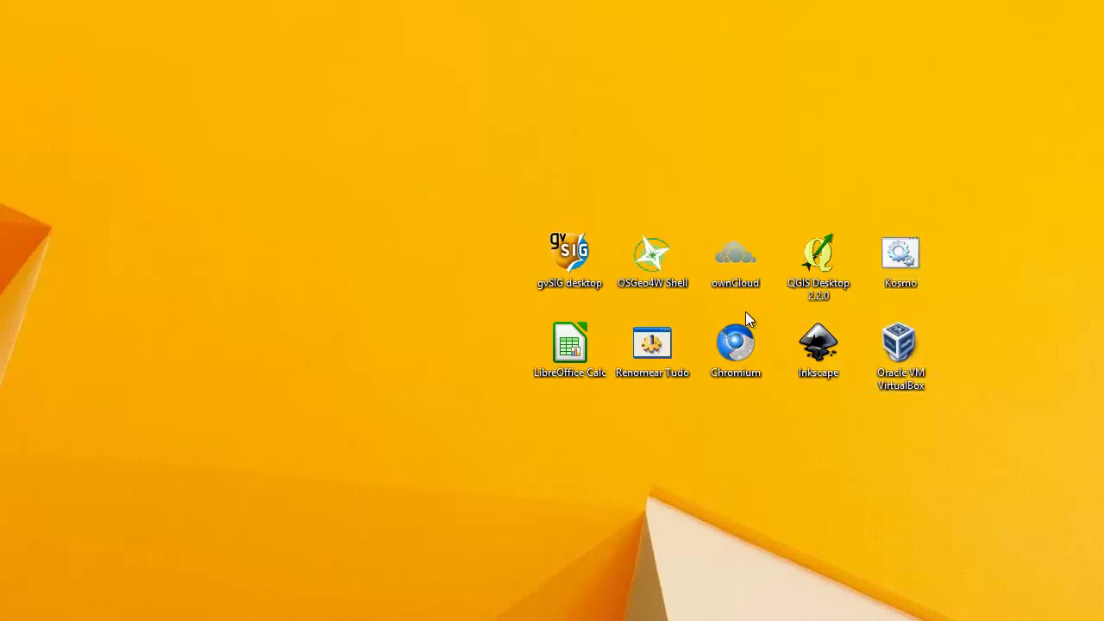
- Open total_populacao_rio_de_janeiro.xls from the CENS02010 folder with LibreOffice Calc, making it the default program for .xls files
double_click(607, 339)
key("alt+Tab")
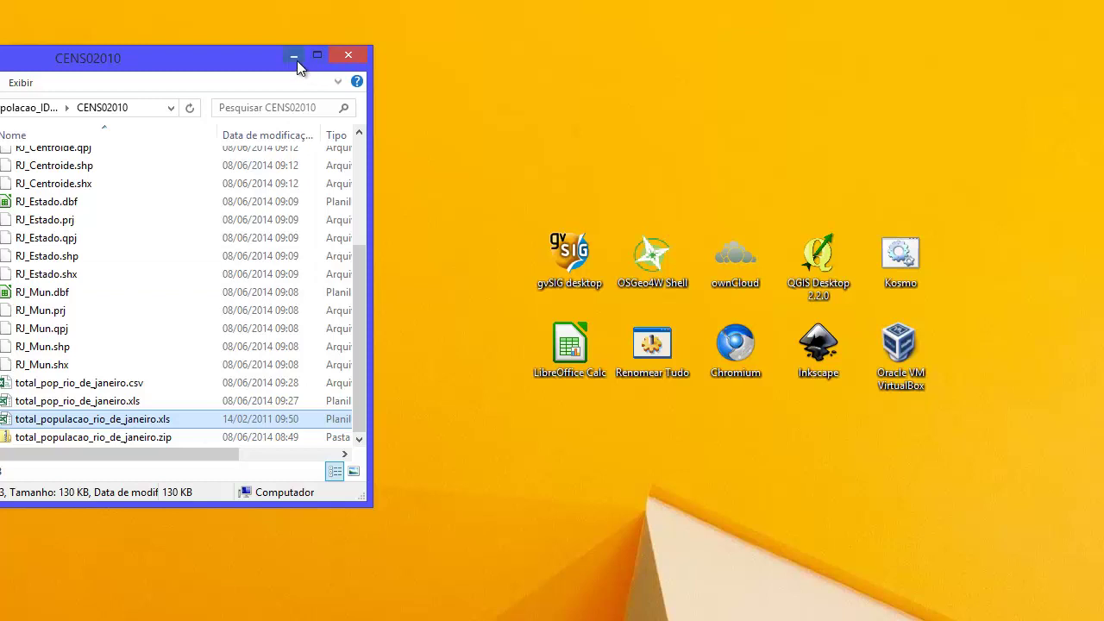
left_click_drag(256, 64, 412, 25)
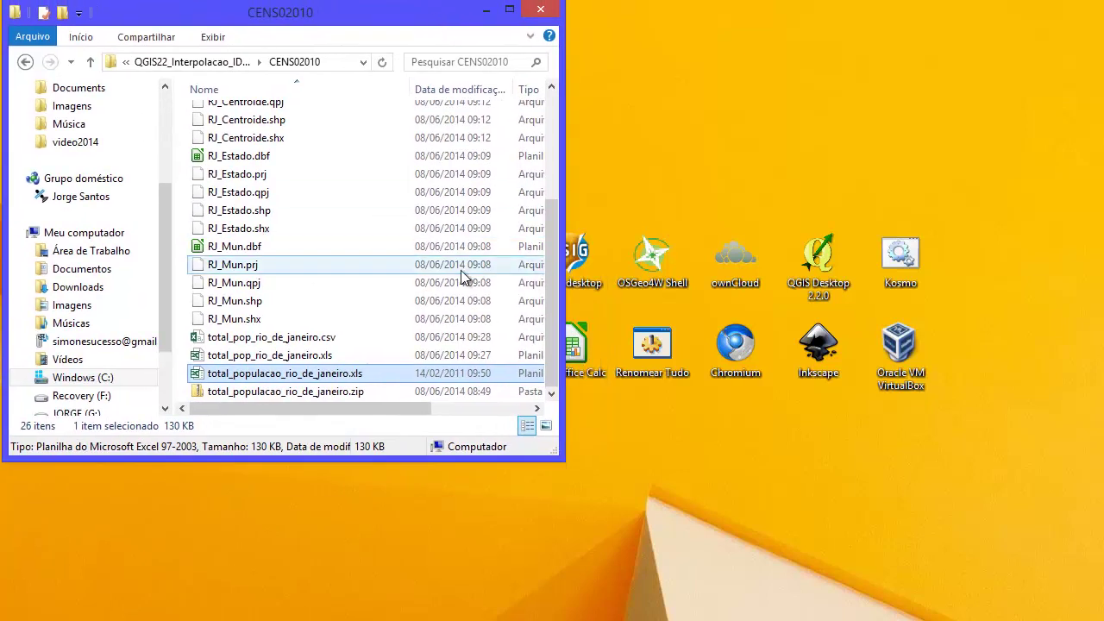
right_click(332, 380)
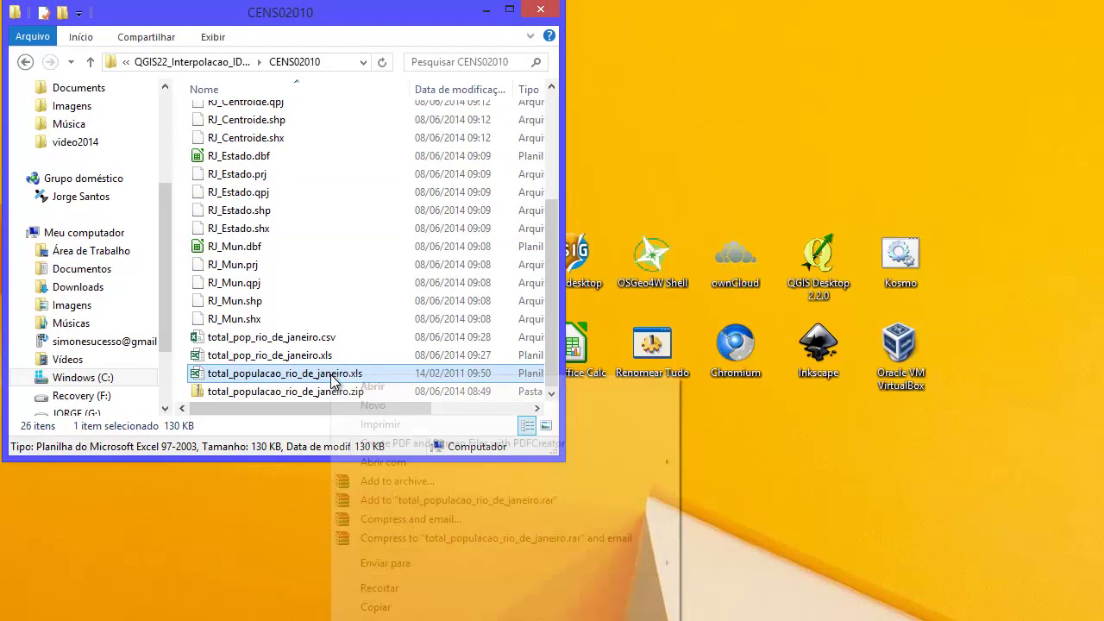
mouse_move(505, 466)
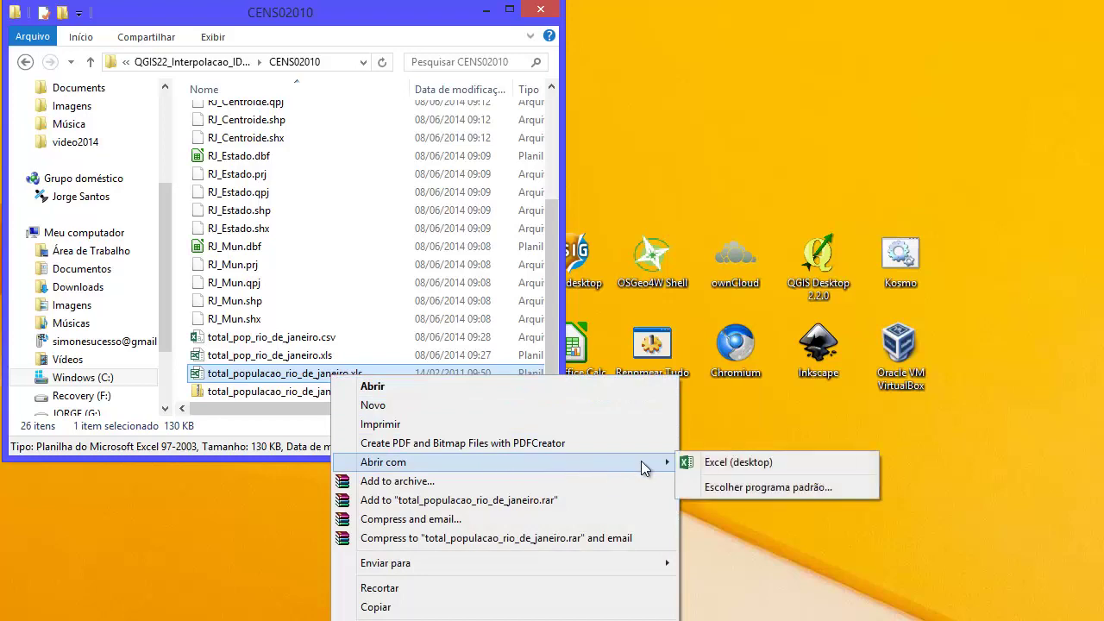
left_click(740, 486)
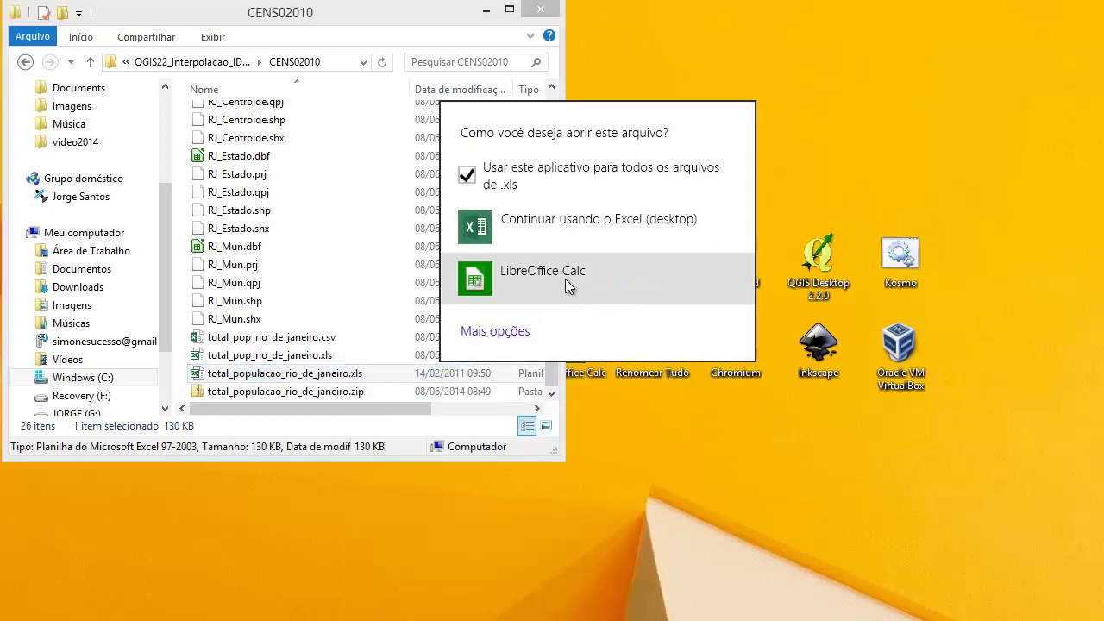
left_click(566, 281)
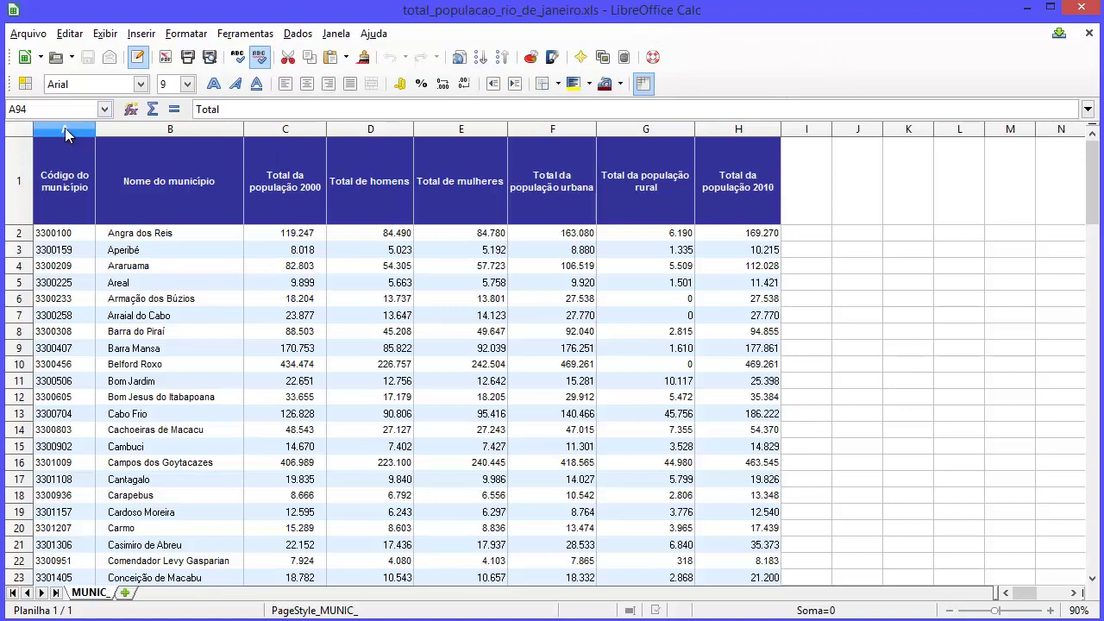
- Copy columns A to H of the MUNIC_ sheet and add a new sheet after it
left_click_drag(65, 128, 728, 160)
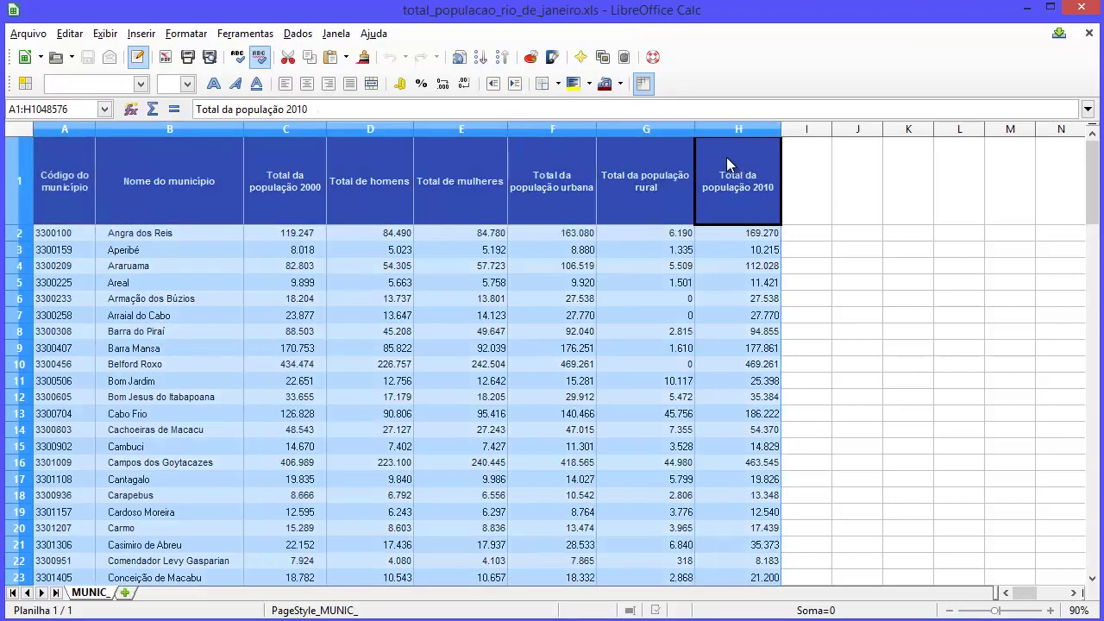
left_click(316, 60)
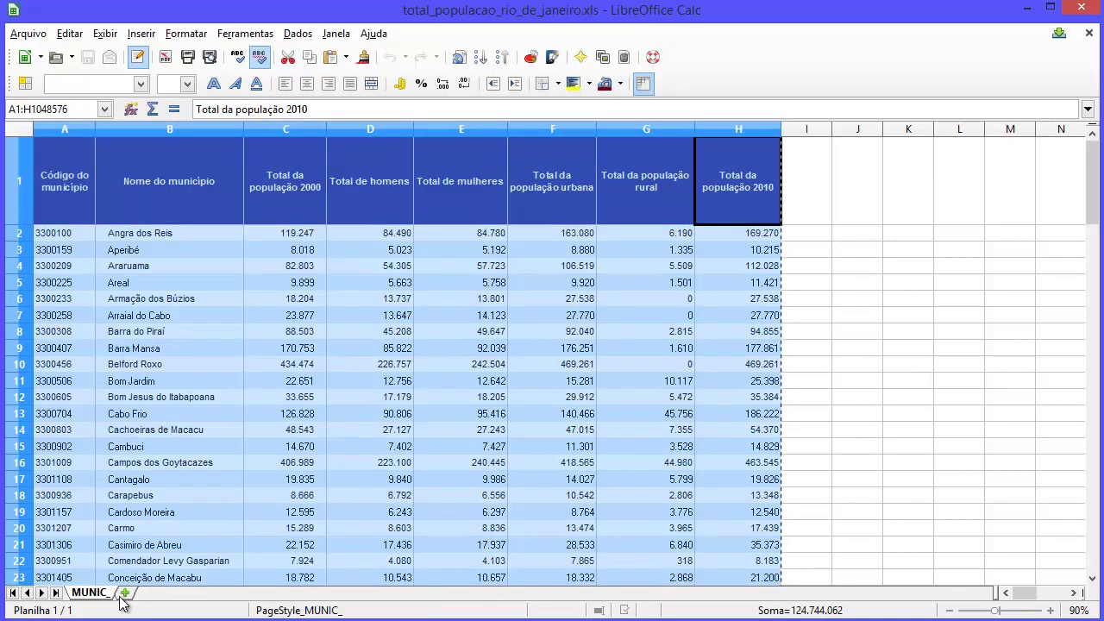
left_click(125, 593)
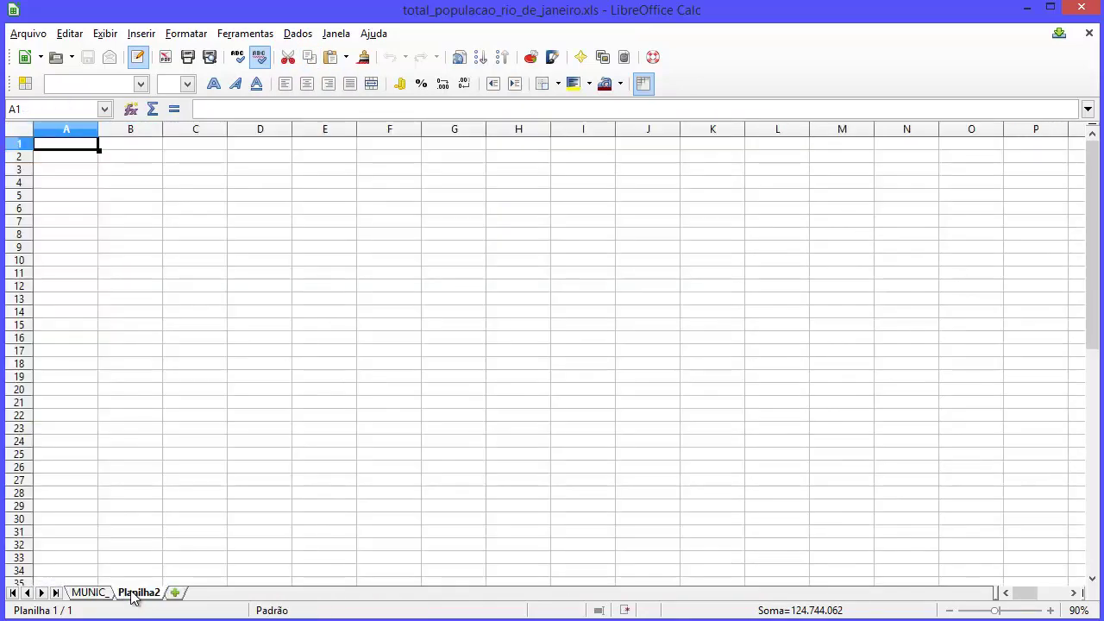
- Paste the copied columns into Planilha2 from cell A1 with Paste Special, including only text and numbers
left_click(346, 59)
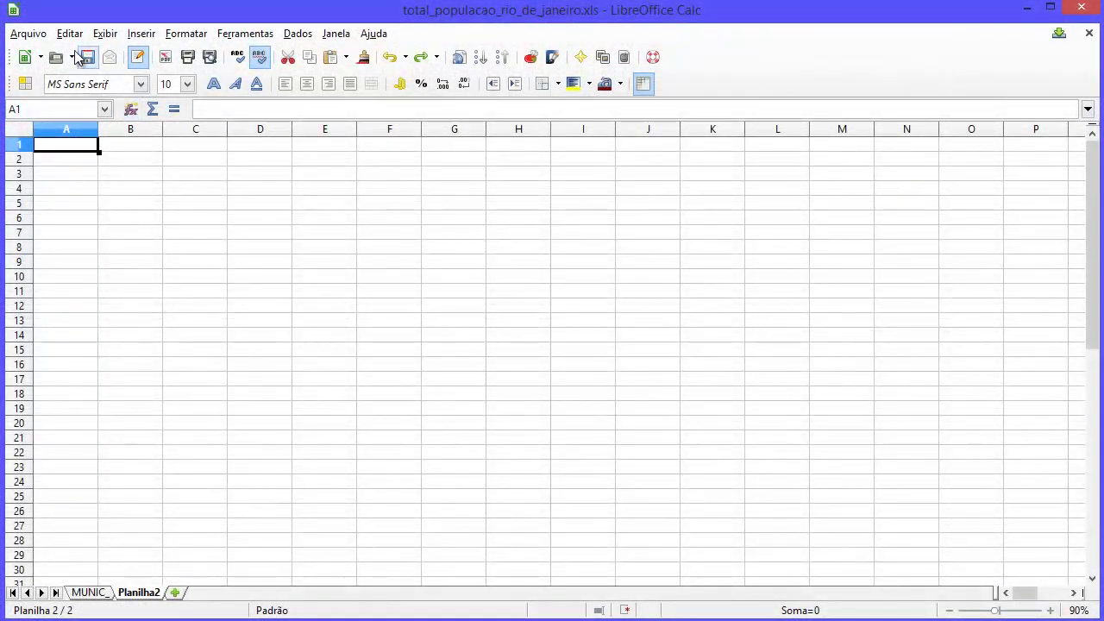
left_click(69, 33)
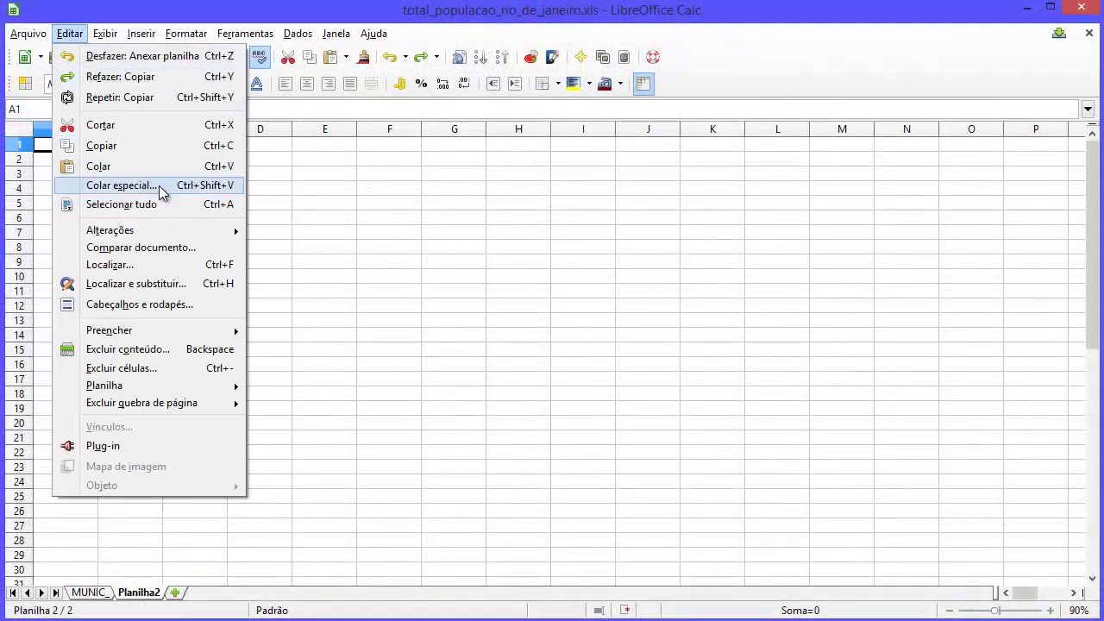
left_click(158, 185)
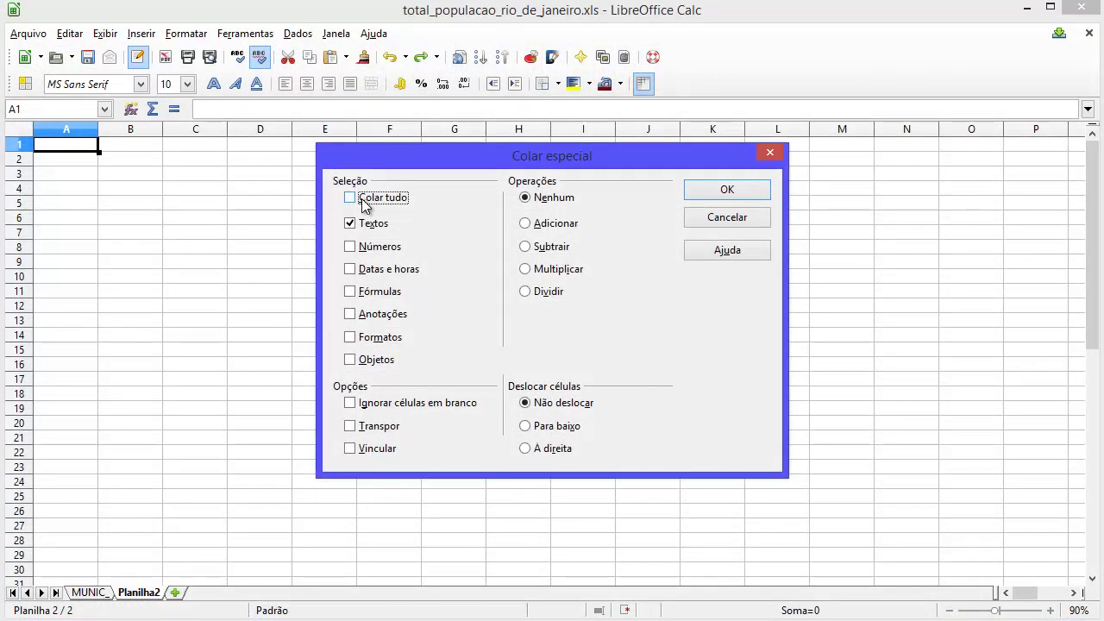
left_click(352, 200)
left_click(355, 203)
left_click(350, 247)
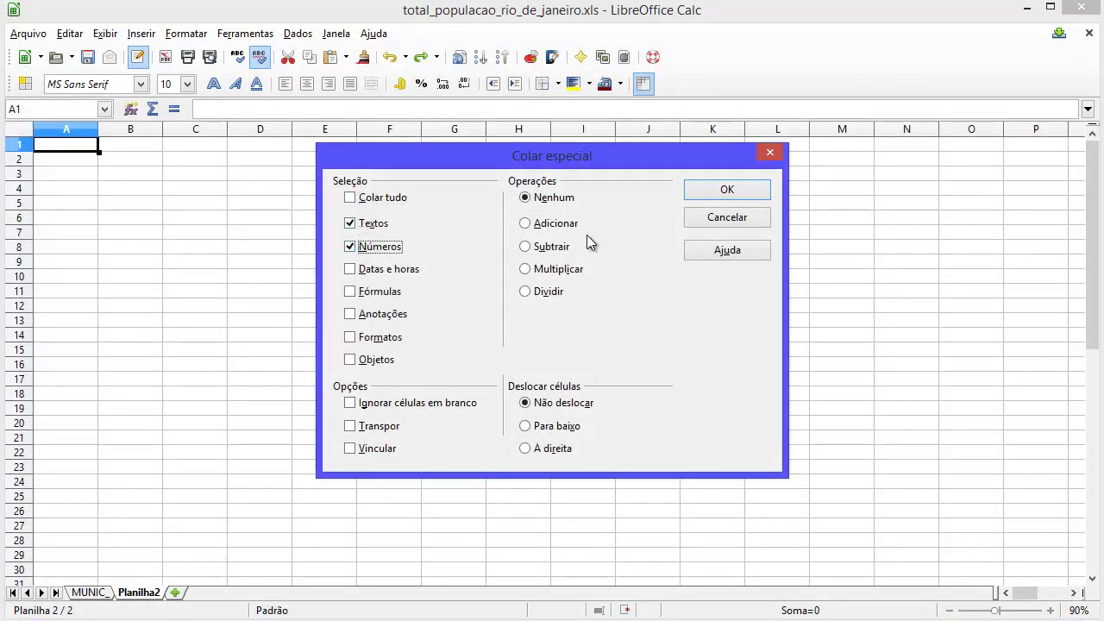
left_click(751, 189)
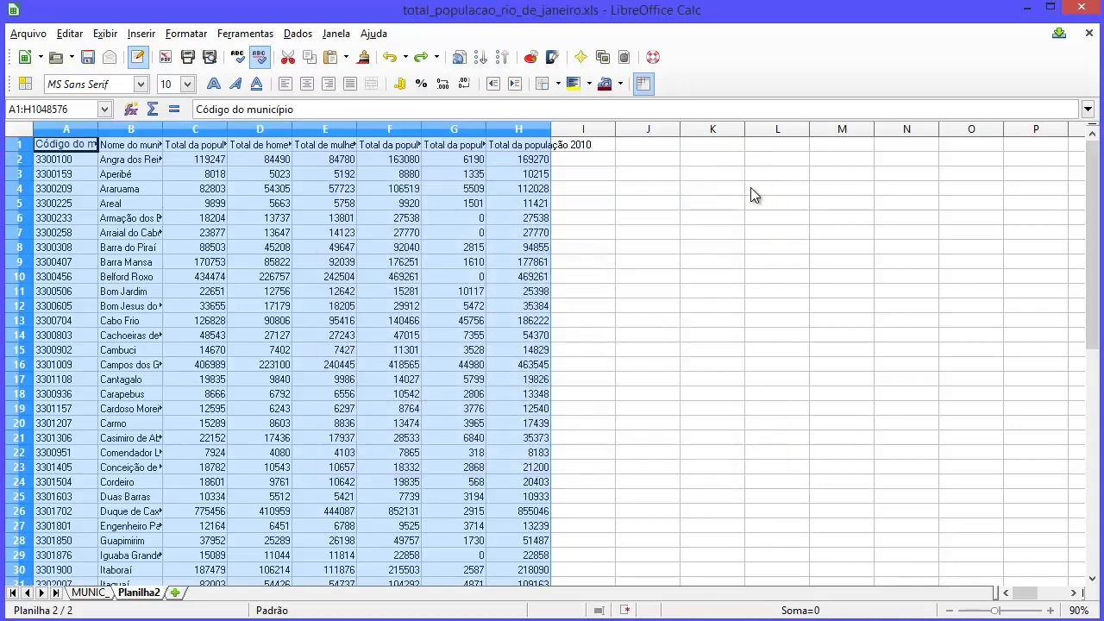
- Fit the Planilha2 columns to their contents, then narrow all columns to one uniform width
left_click(162, 135)
double_click(162, 135)
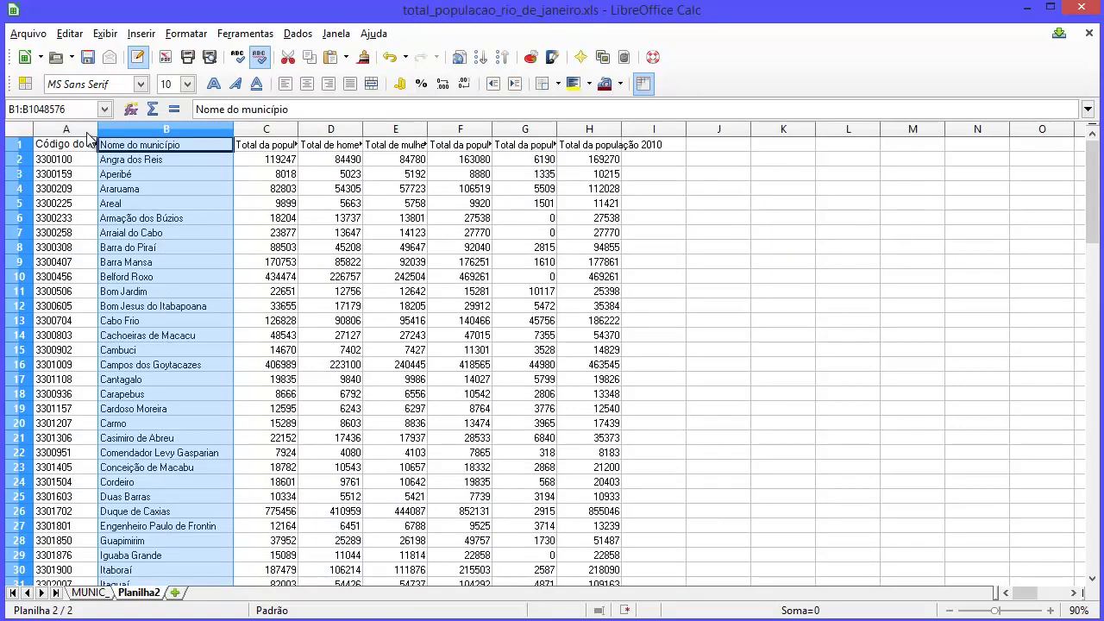
key("ctrl+a")
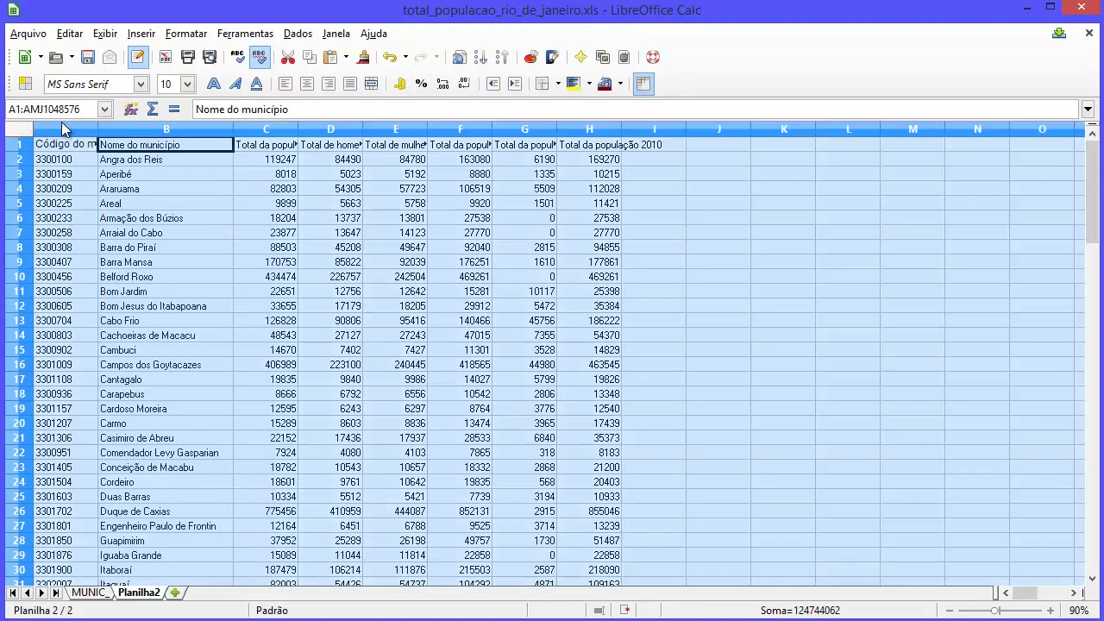
double_click(98, 128)
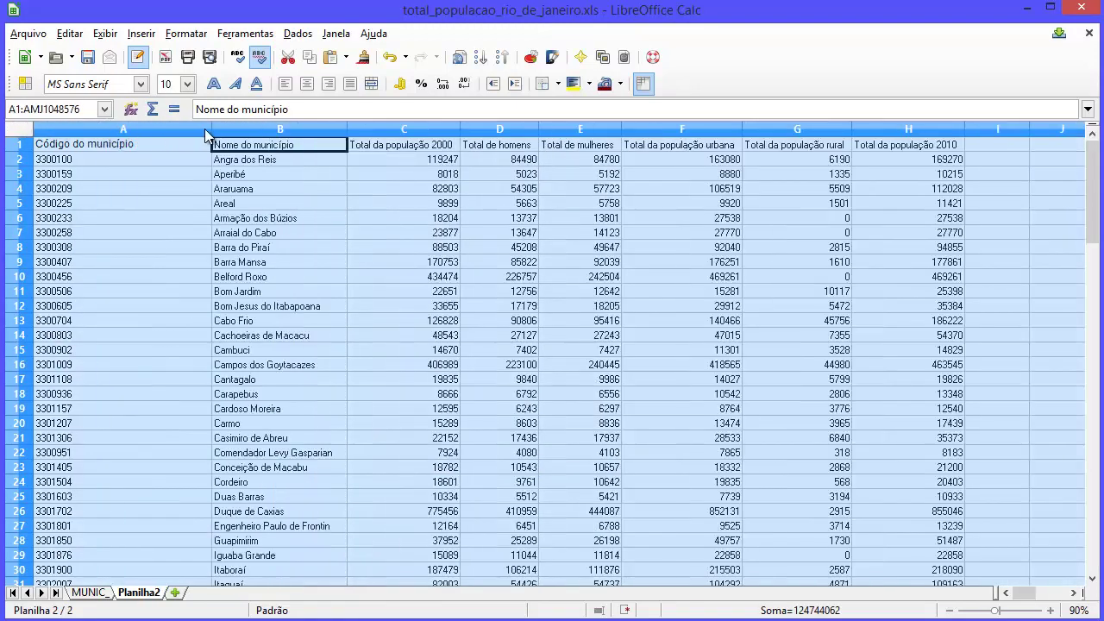
left_click_drag(210, 129, 134, 130)
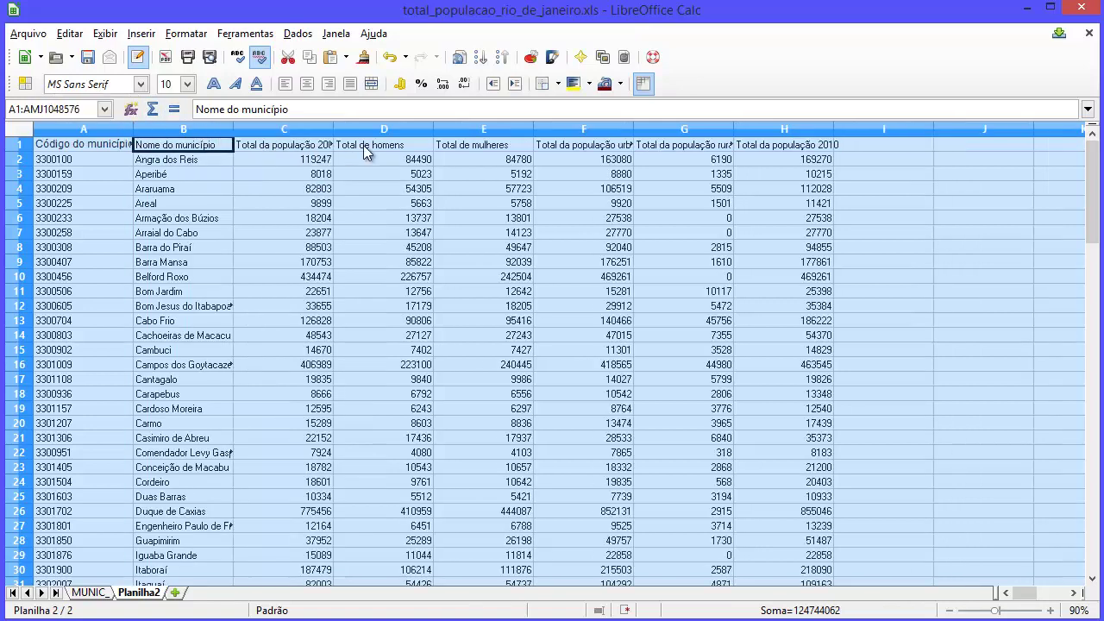
left_click(716, 164)
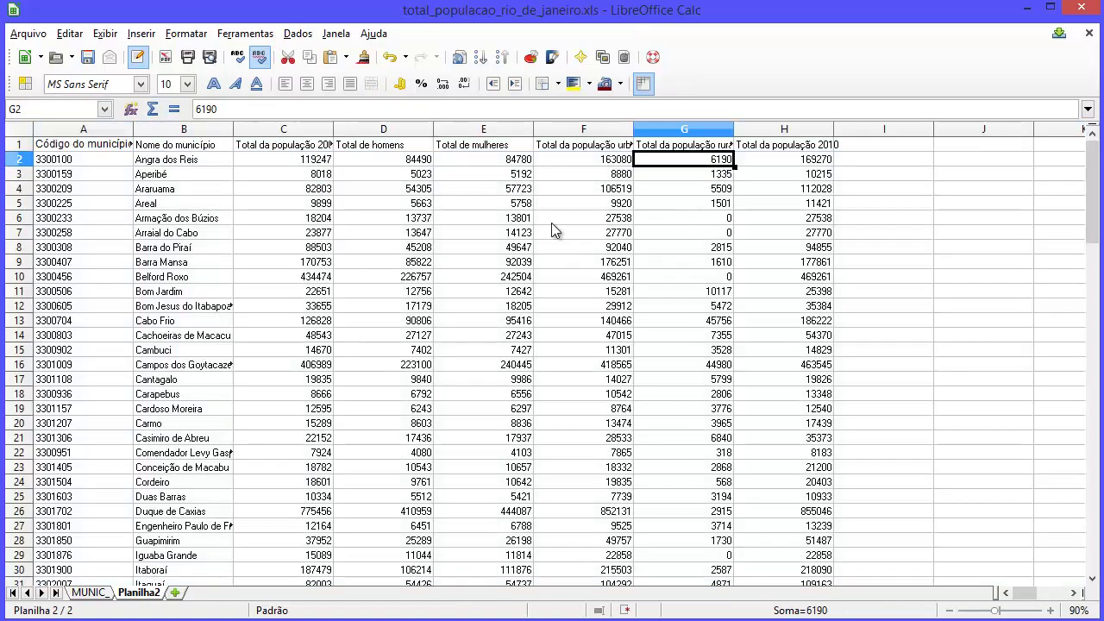
- Insert an empty column before Código do município and copy the Nome do município column into it
left_click(110, 131)
right_click(104, 133)
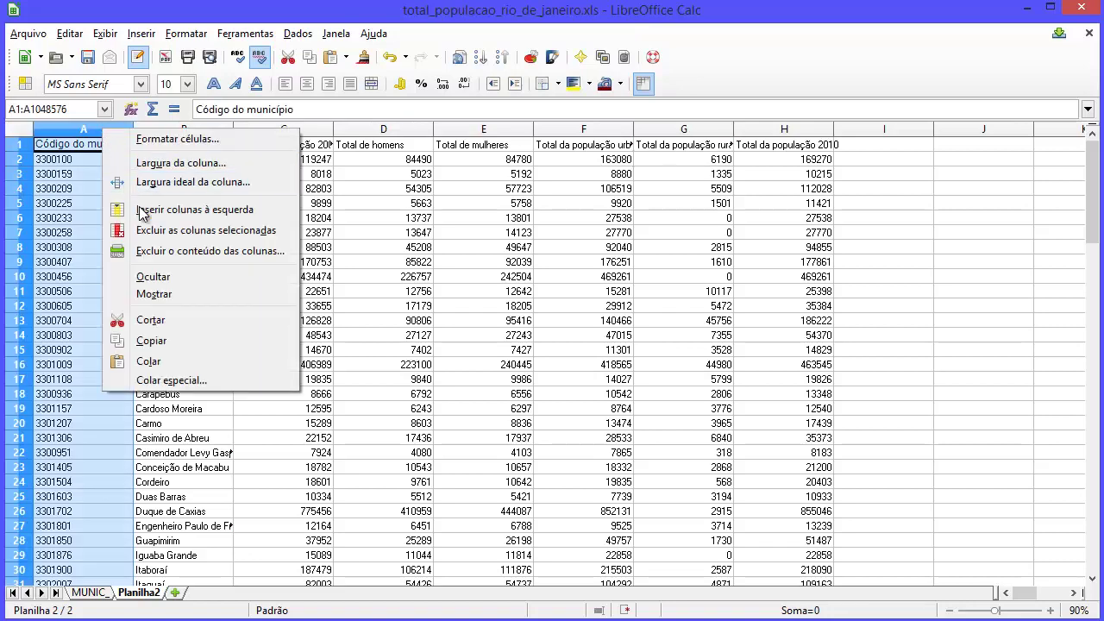
left_click(183, 214)
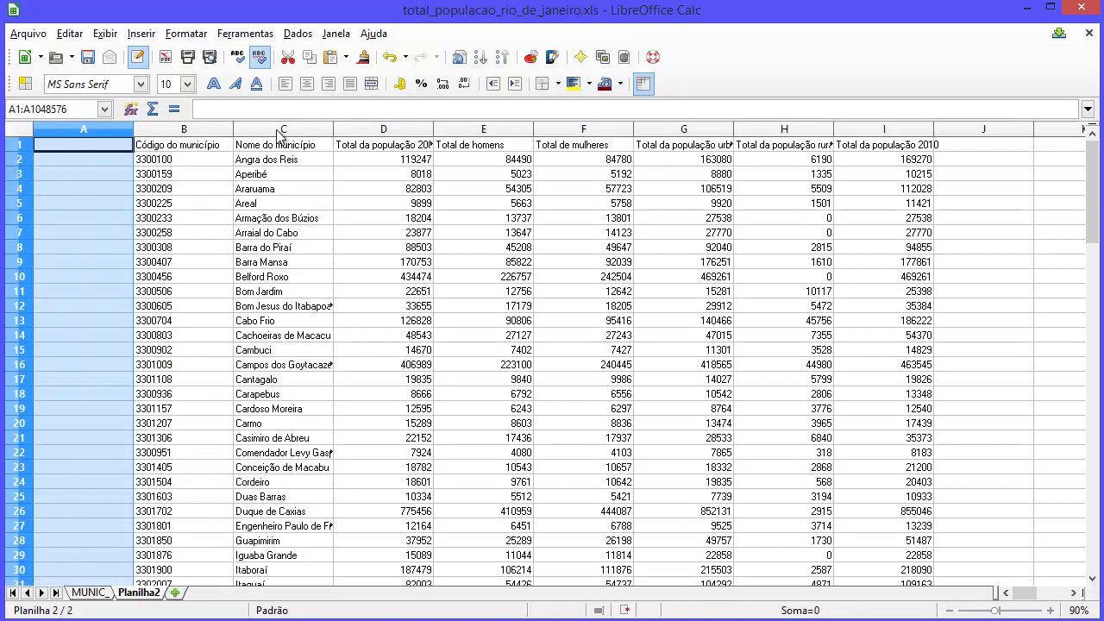
left_click(280, 135)
left_click(309, 57)
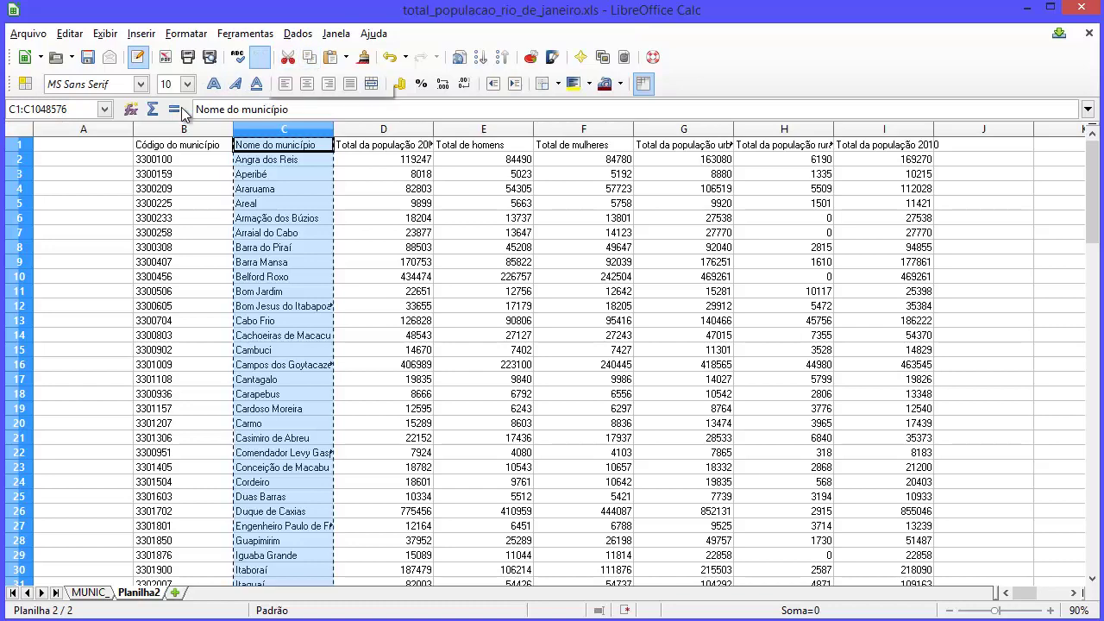
left_click(104, 132)
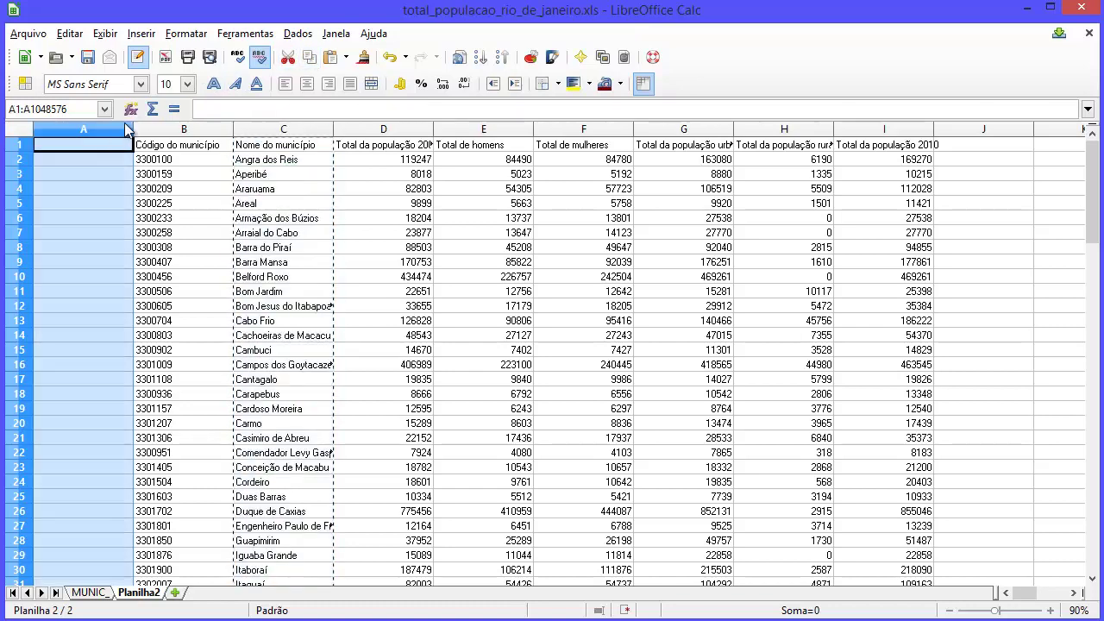
left_click(329, 57)
left_click(77, 168)
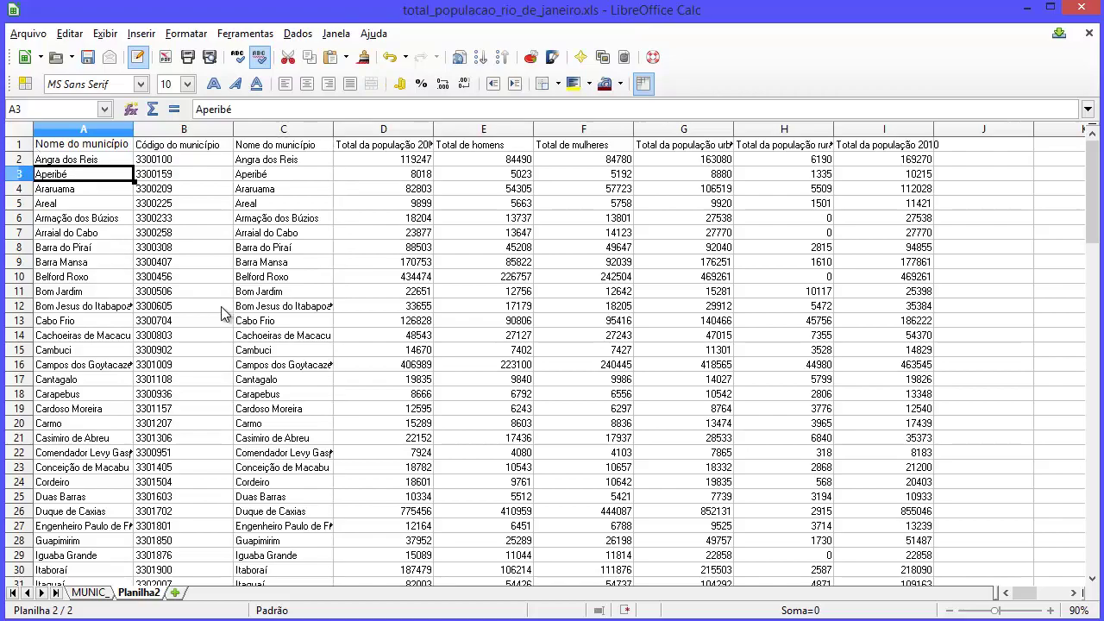
- Sort rows 2 to 93, Angra dos Reis through Volta Redonda, in ascending order by Coluna A
left_click(17, 160)
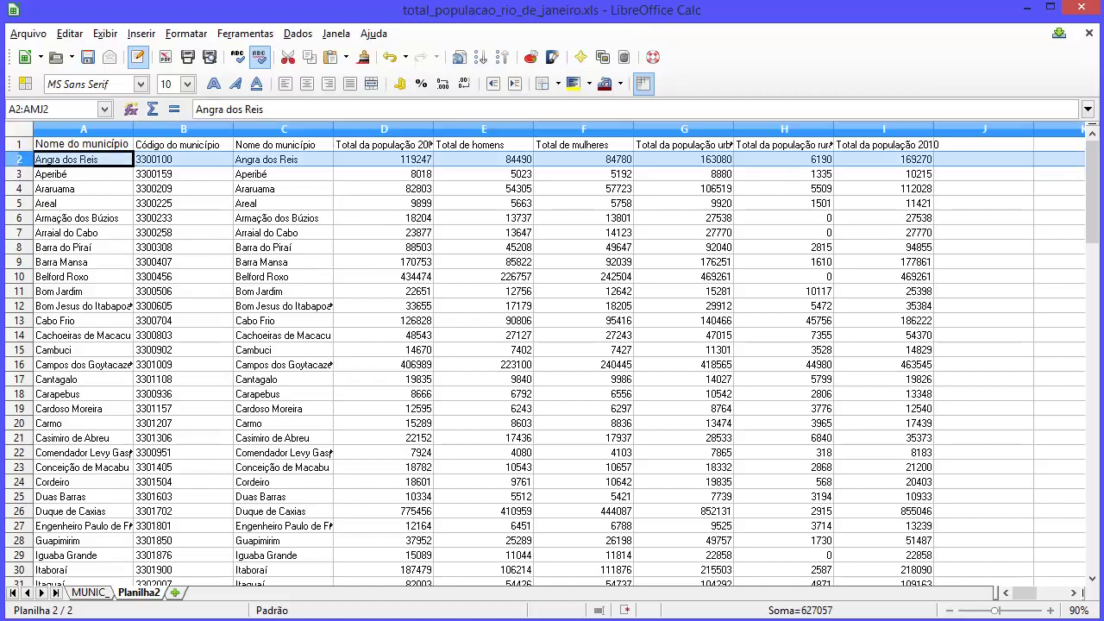
left_click_drag(1085, 170, 1056, 445)
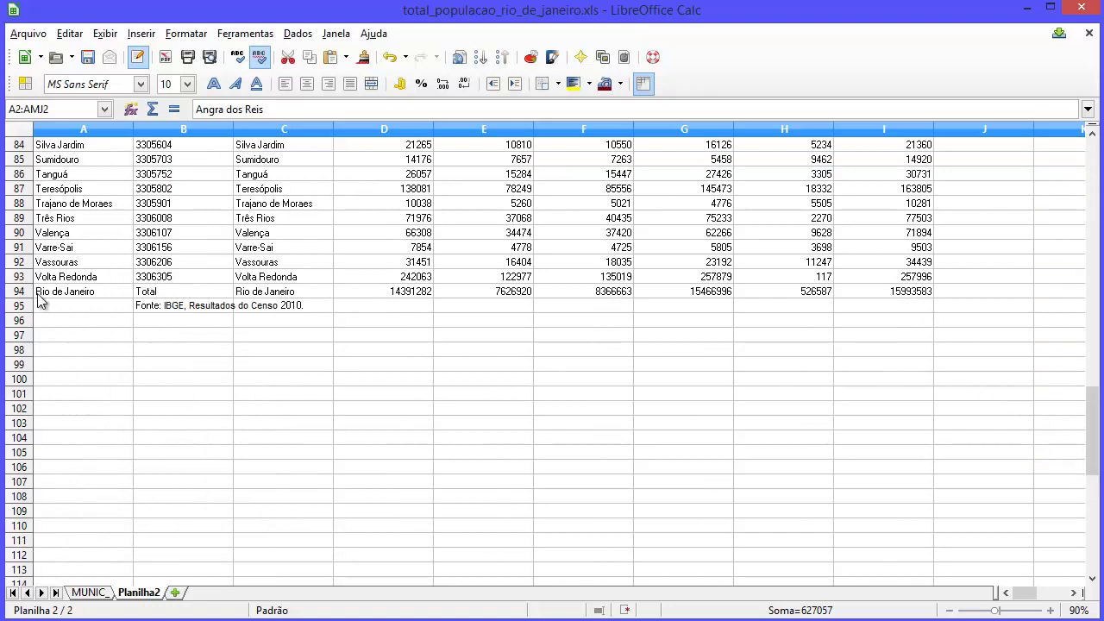
left_click(11, 277, "shift")
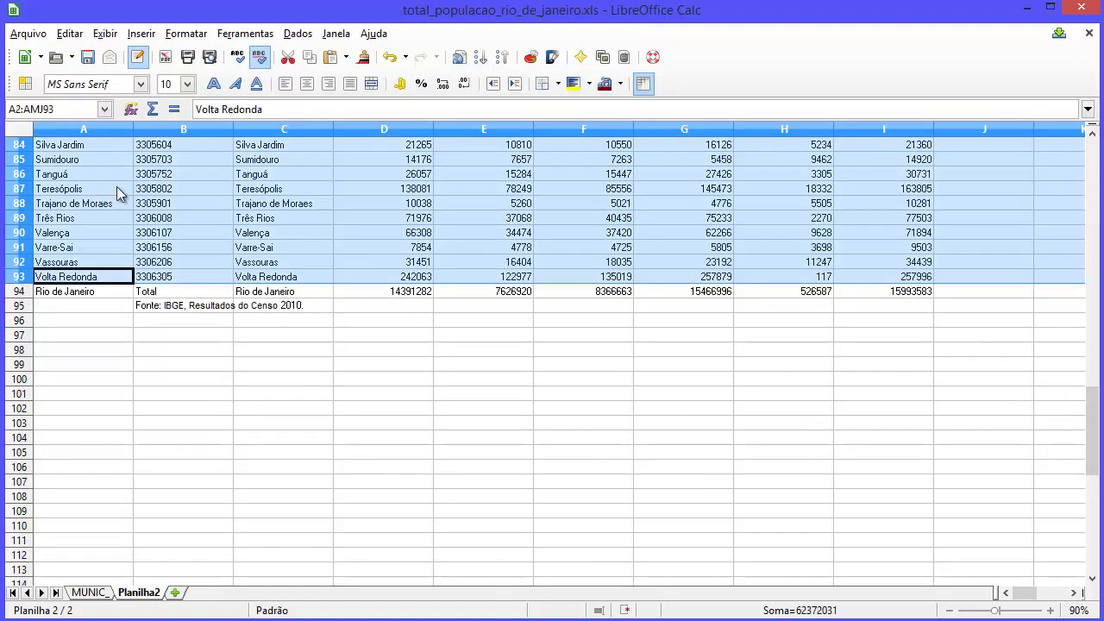
left_click(297, 33)
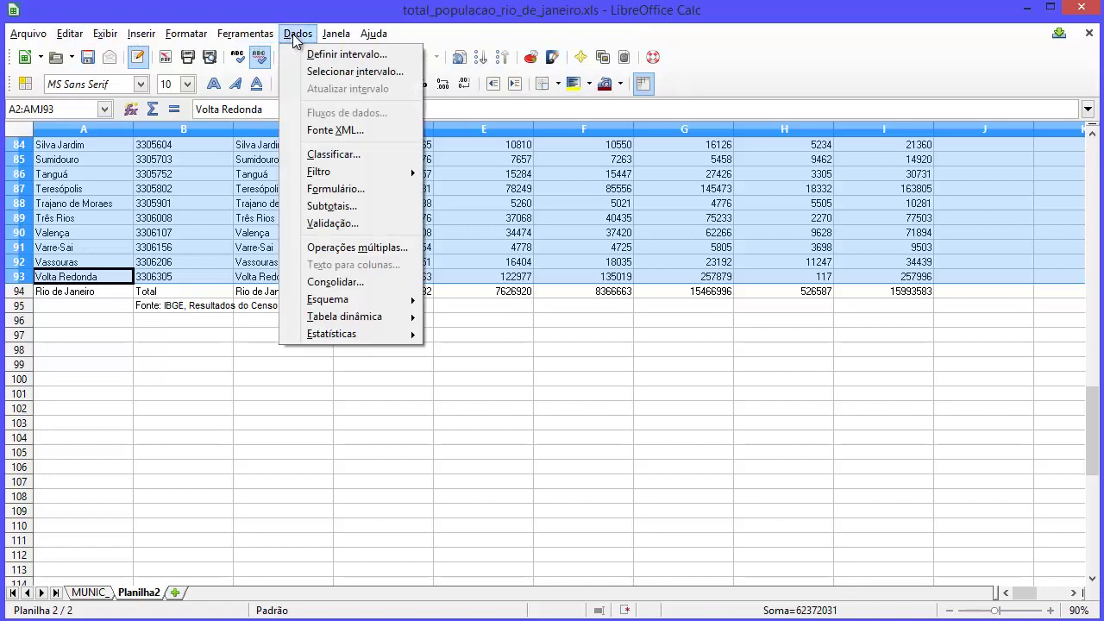
left_click(355, 155)
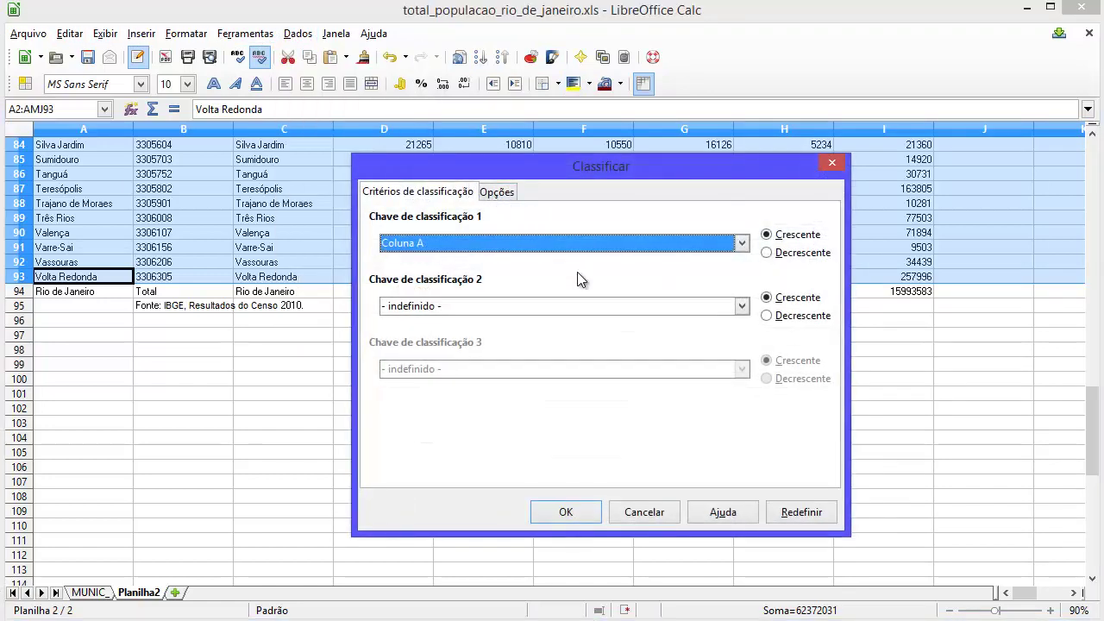
left_click(580, 515)
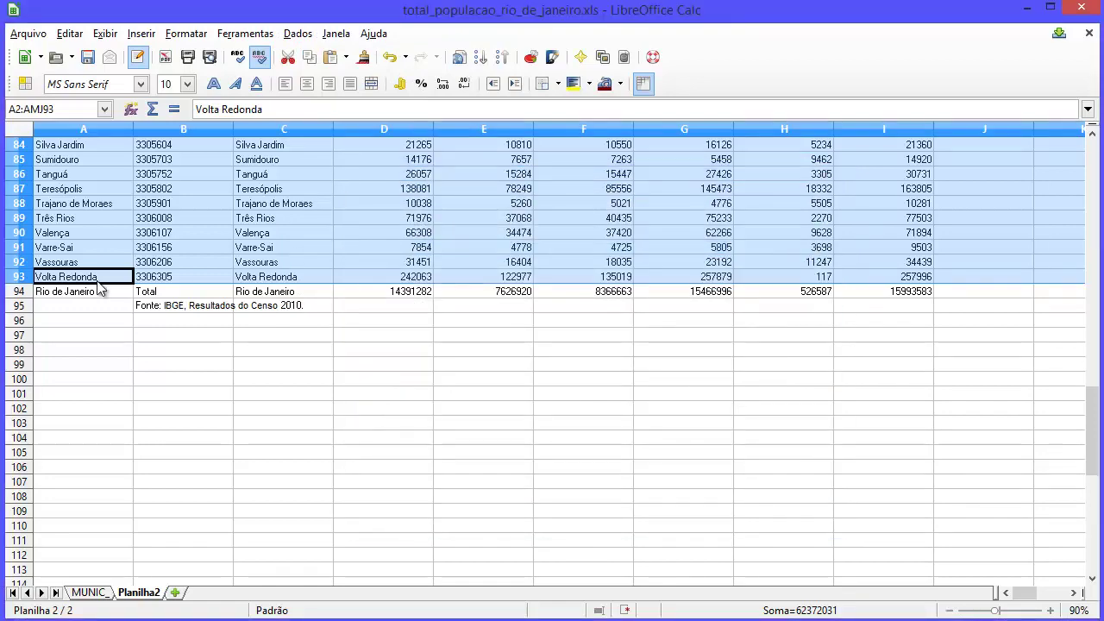
- Delete rows 94 and 95, which hold the Rio de Janeiro total and the IBGE source note
left_click_drag(19, 292, 19, 306)
right_click(19, 307)
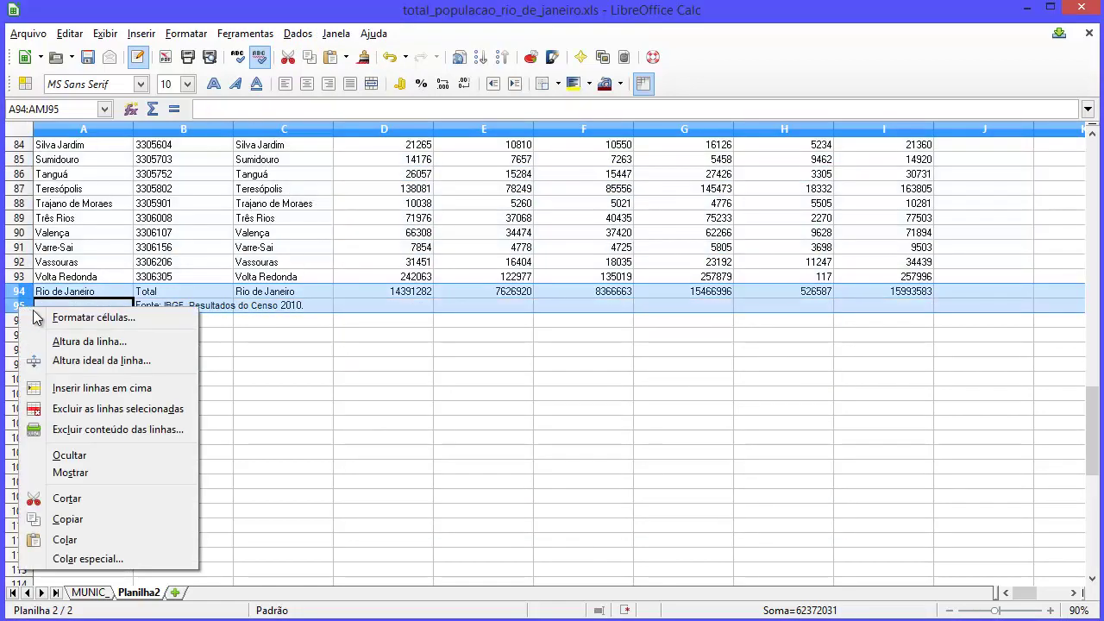
left_click(140, 411)
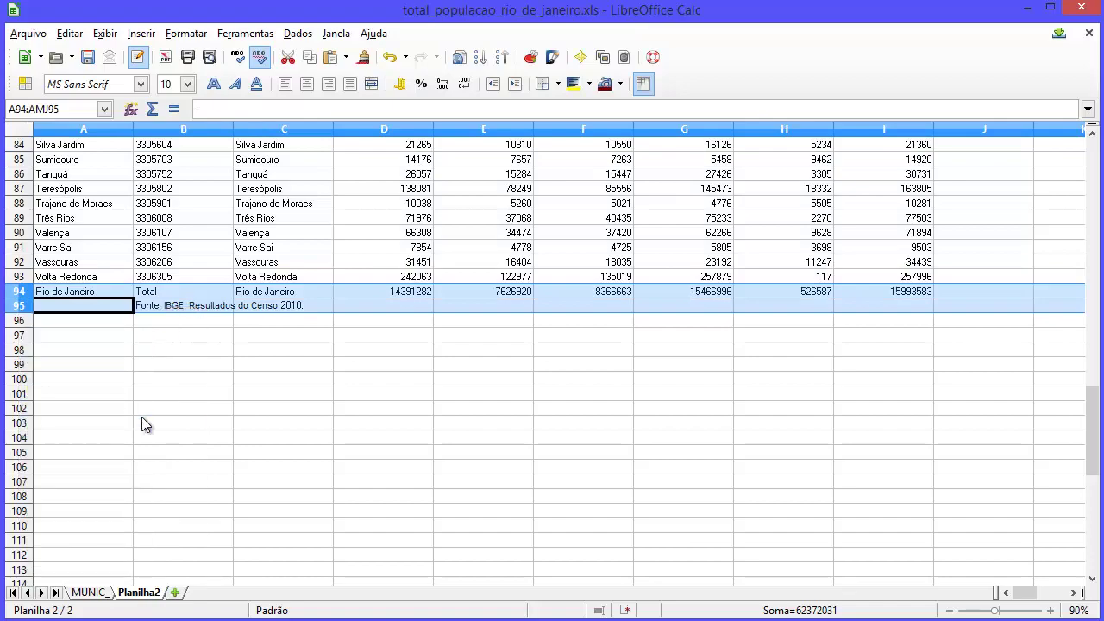
- Delete the duplicate Nome do município column in column A
scroll(357, 308, "up", 20)
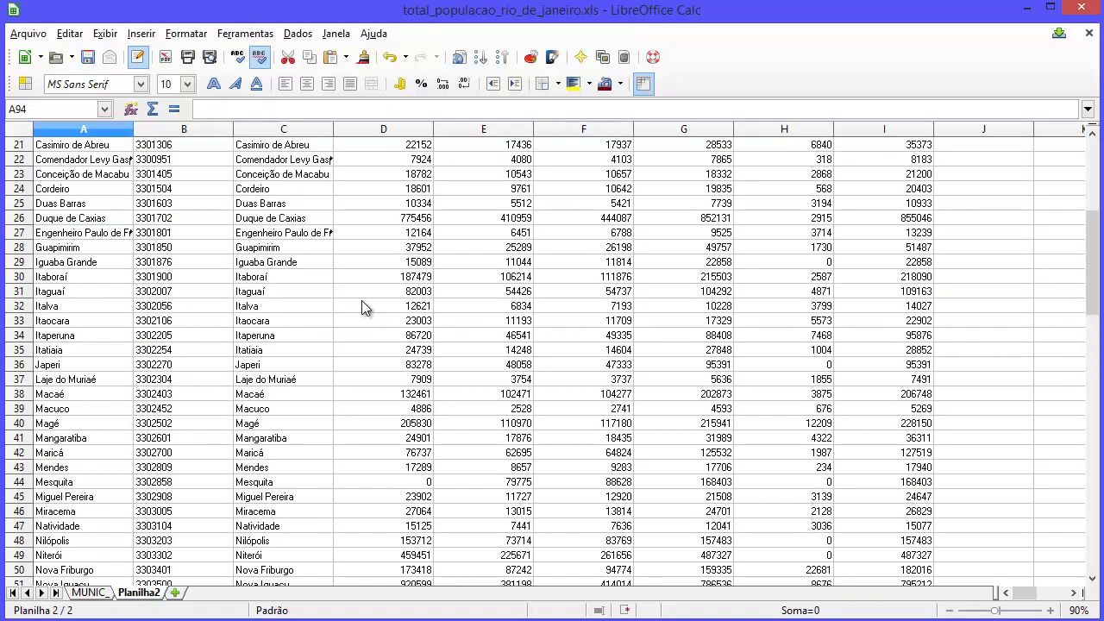
left_click(67, 129)
right_click(69, 131)
left_click(172, 234)
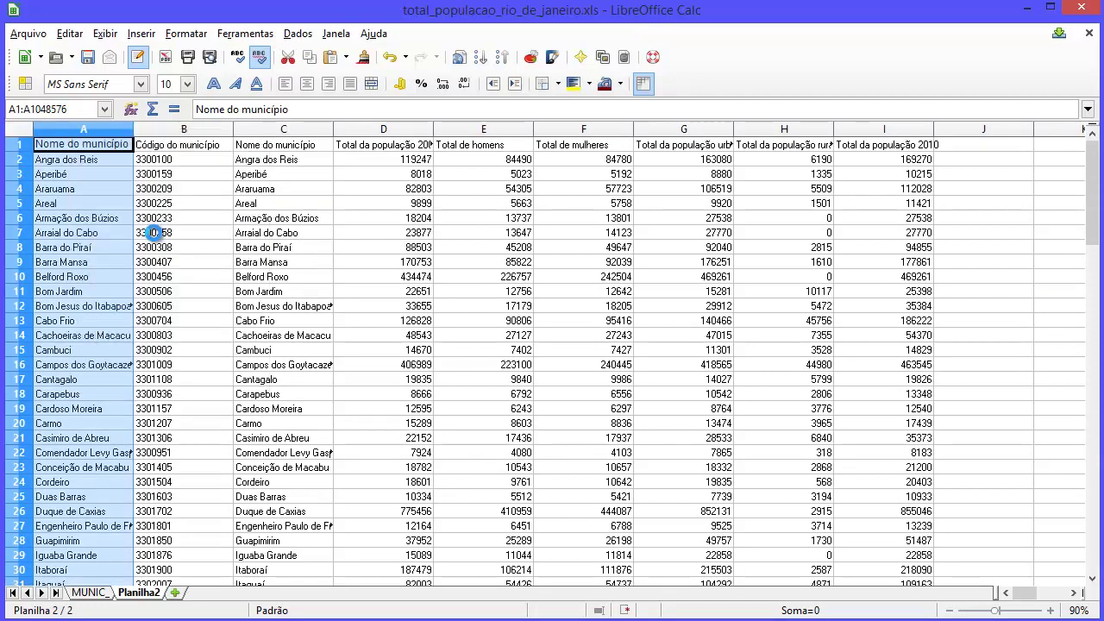
left_click(154, 132)
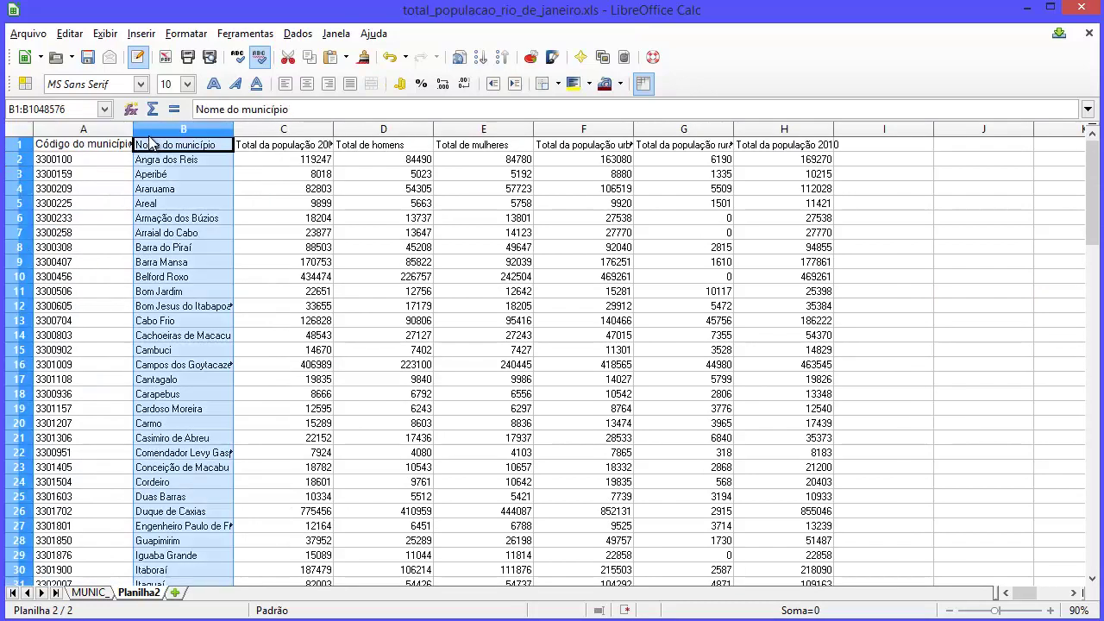
- Rename the header in A1 to GEOCODIGO and select the header cell B1
left_click(99, 147)
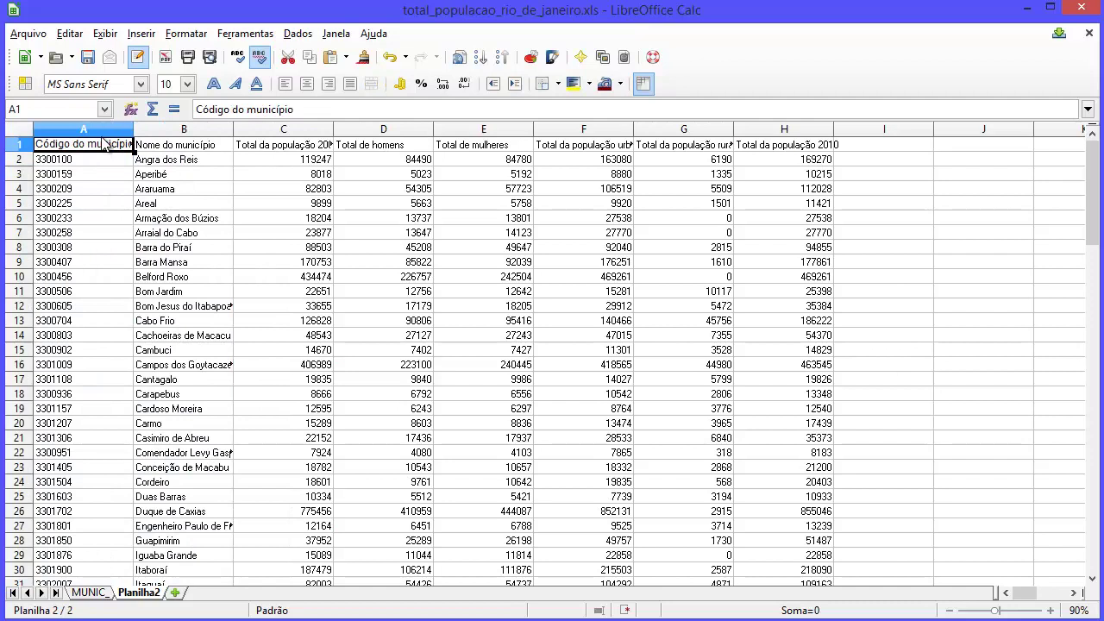
type("GEOCODIGO")
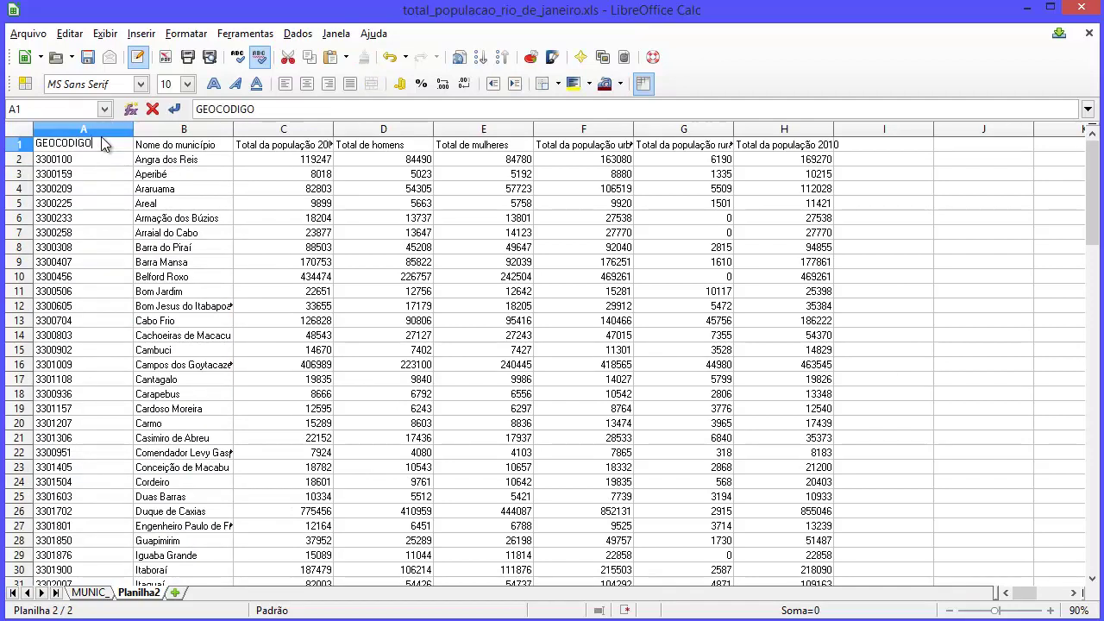
key("Return")
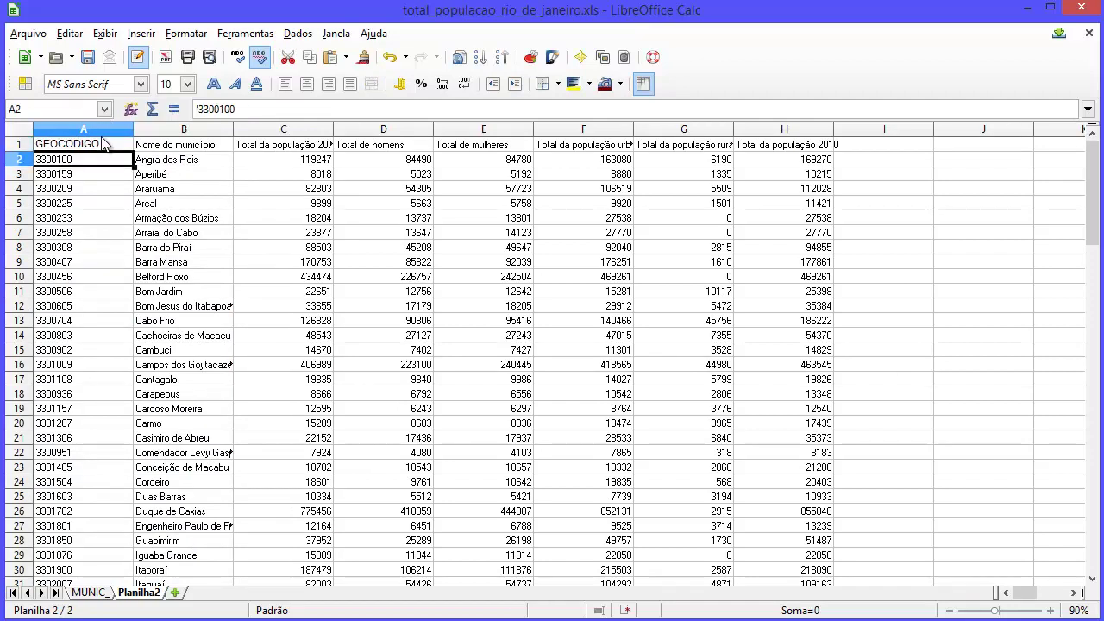
left_click(102, 144)
key("Right")
key("Down")
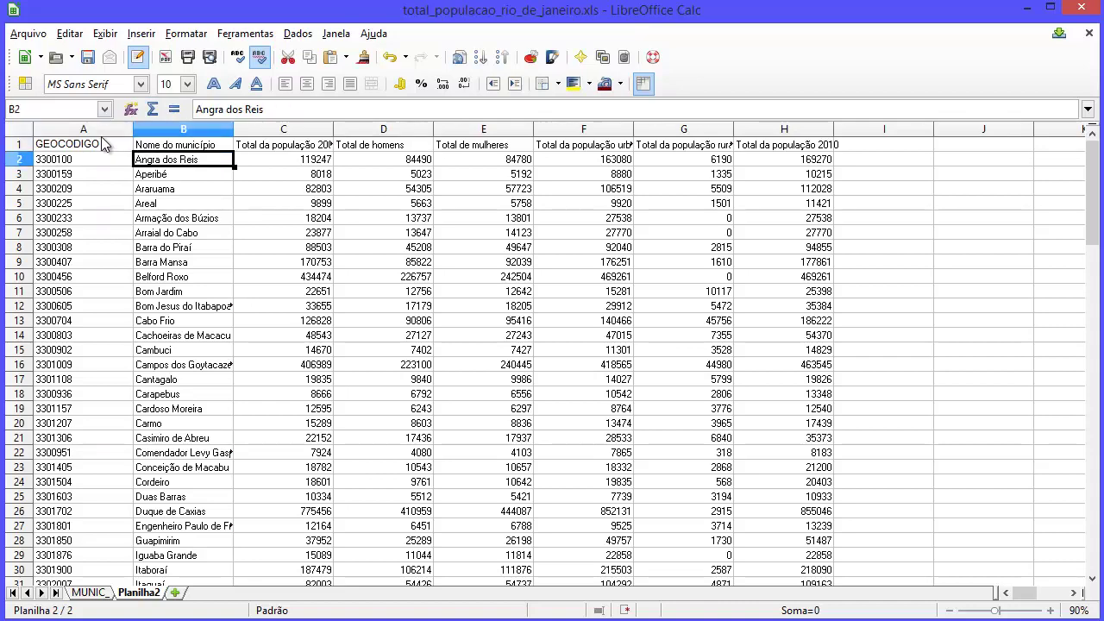
key("Left")
key("Up")
key("Right")
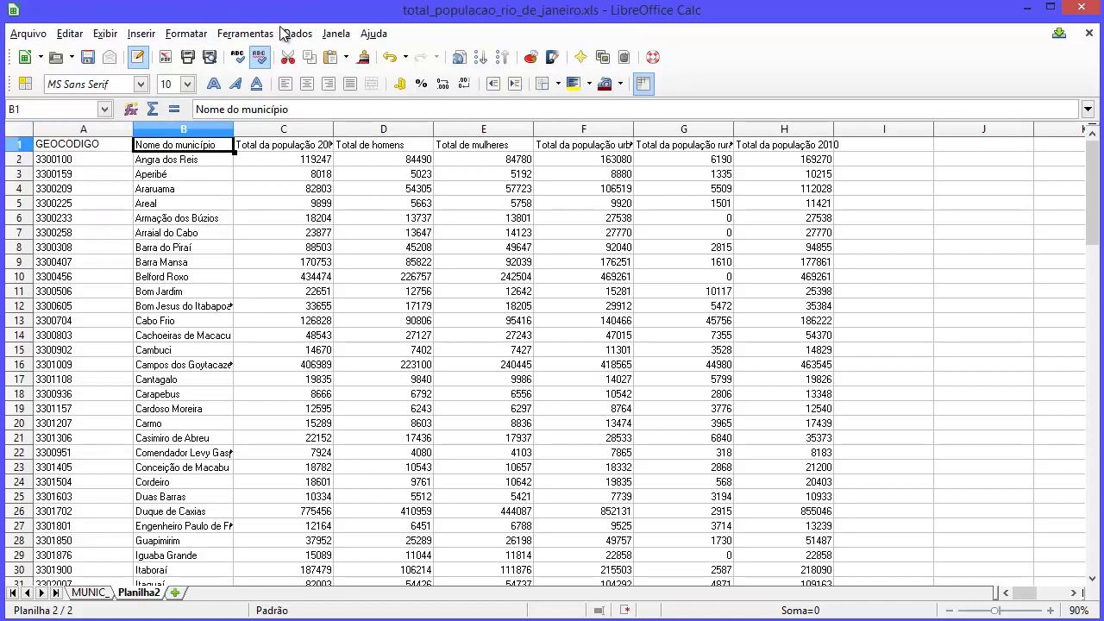
- Configure LibreOffice Calc's general options so the Enter key moves the selection to Direita
left_click(245, 33)
left_click(312, 370)
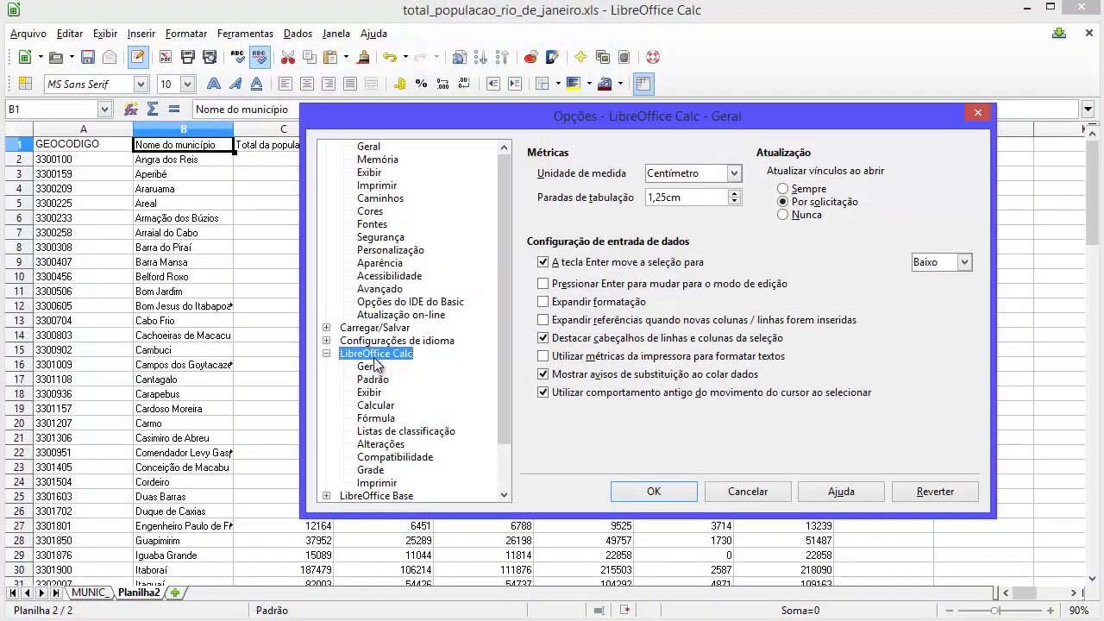
double_click(374, 357)
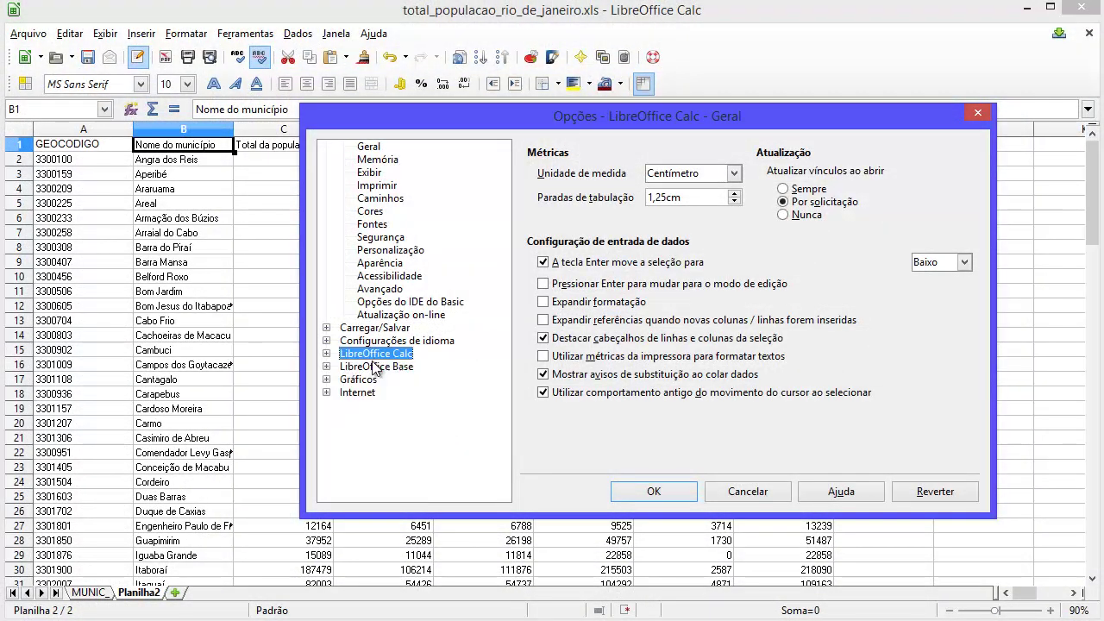
double_click(366, 355)
left_click(369, 368)
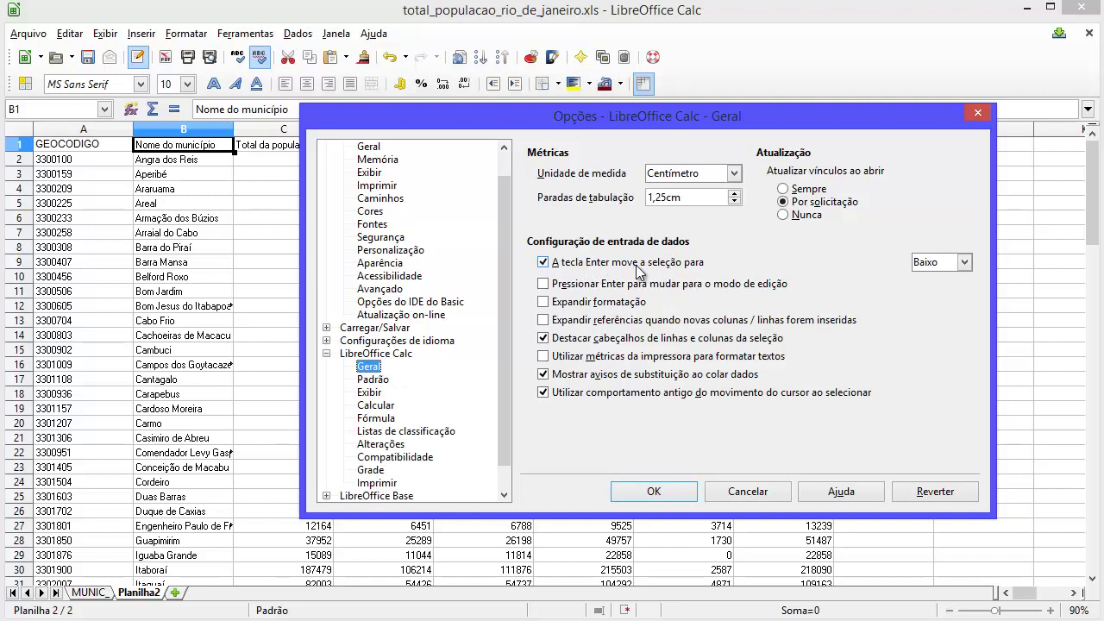
left_click(965, 262)
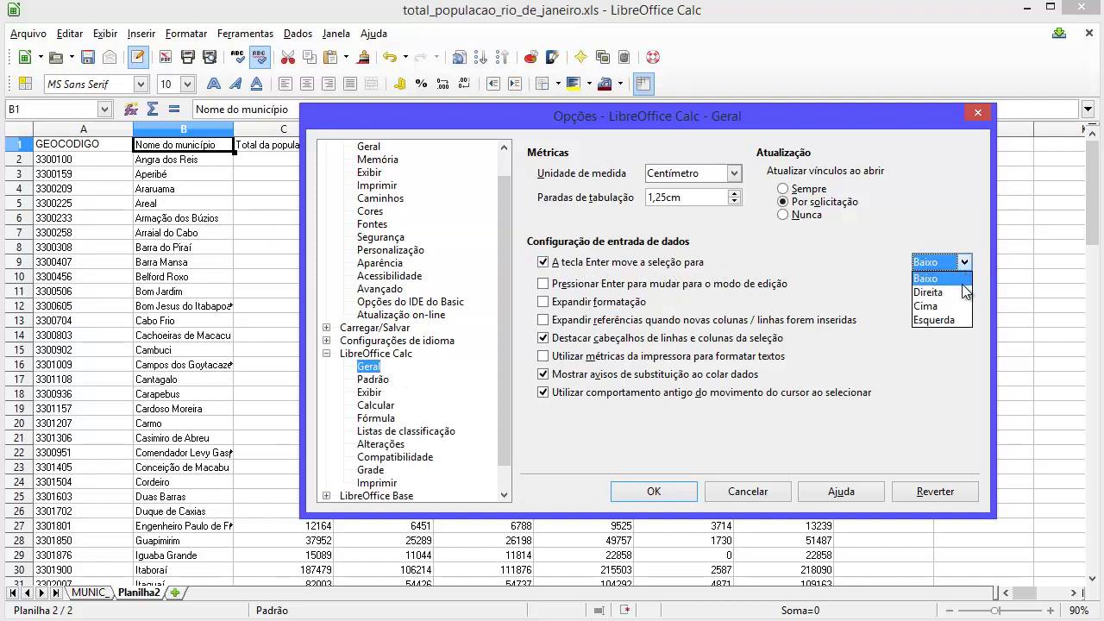
left_click(963, 276)
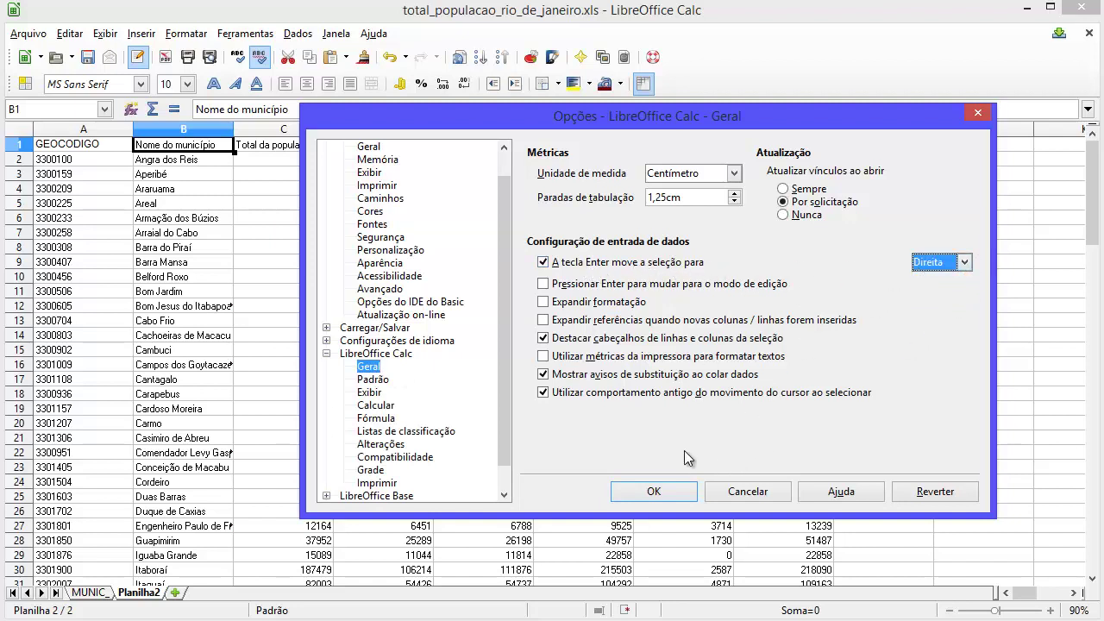
left_click(648, 491)
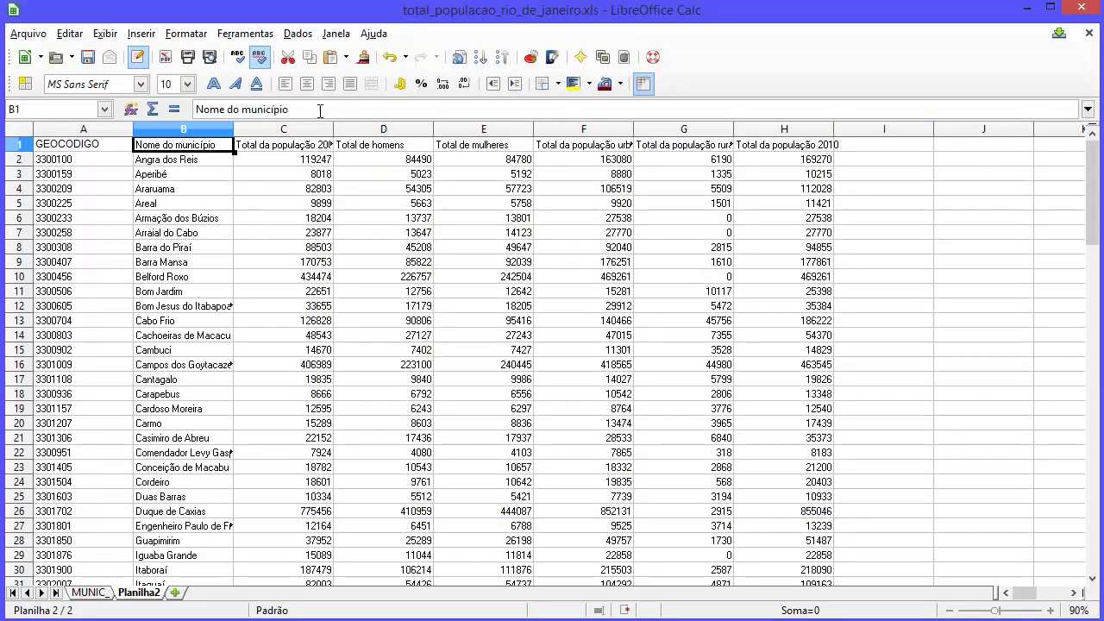
- Replace the Nome do município header in B1 with MUN
left_click_drag(298, 109, 167, 116)
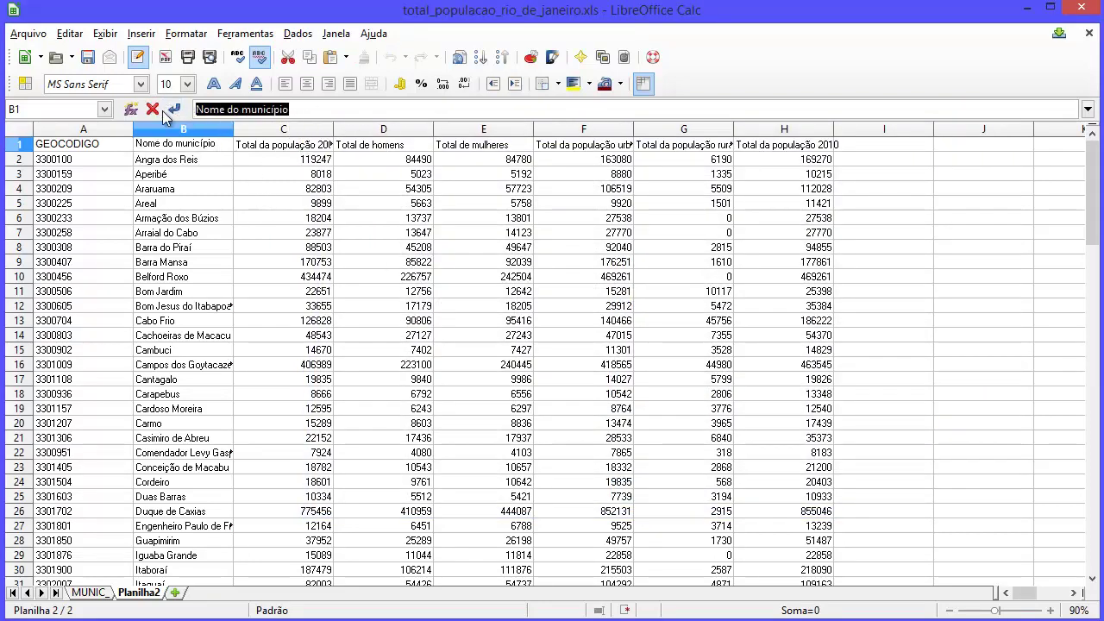
type("MUN")
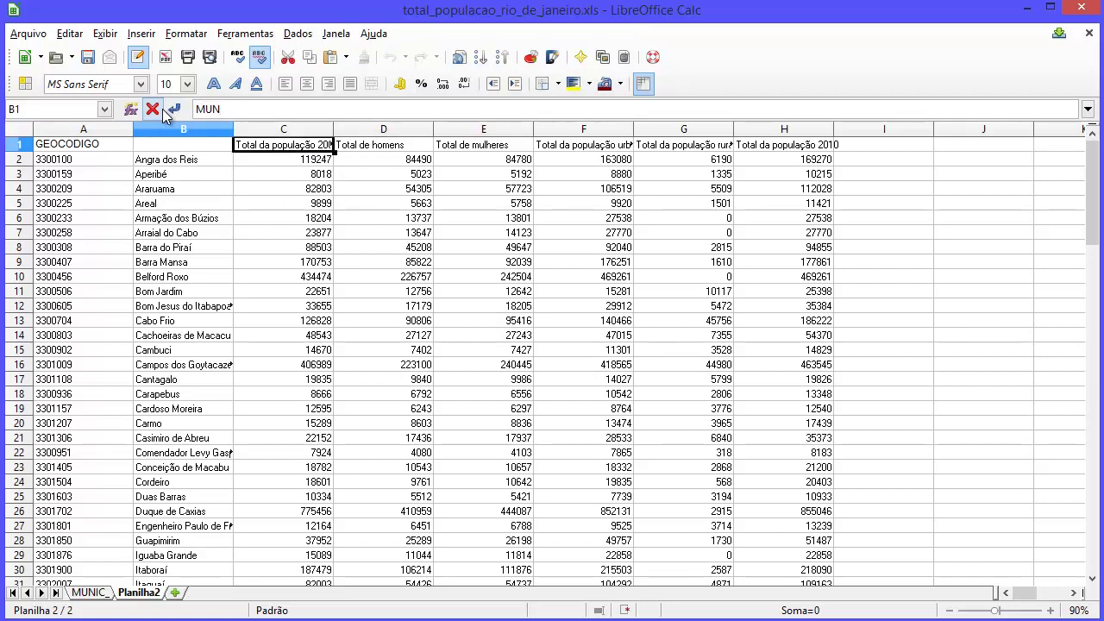
key("Tab")
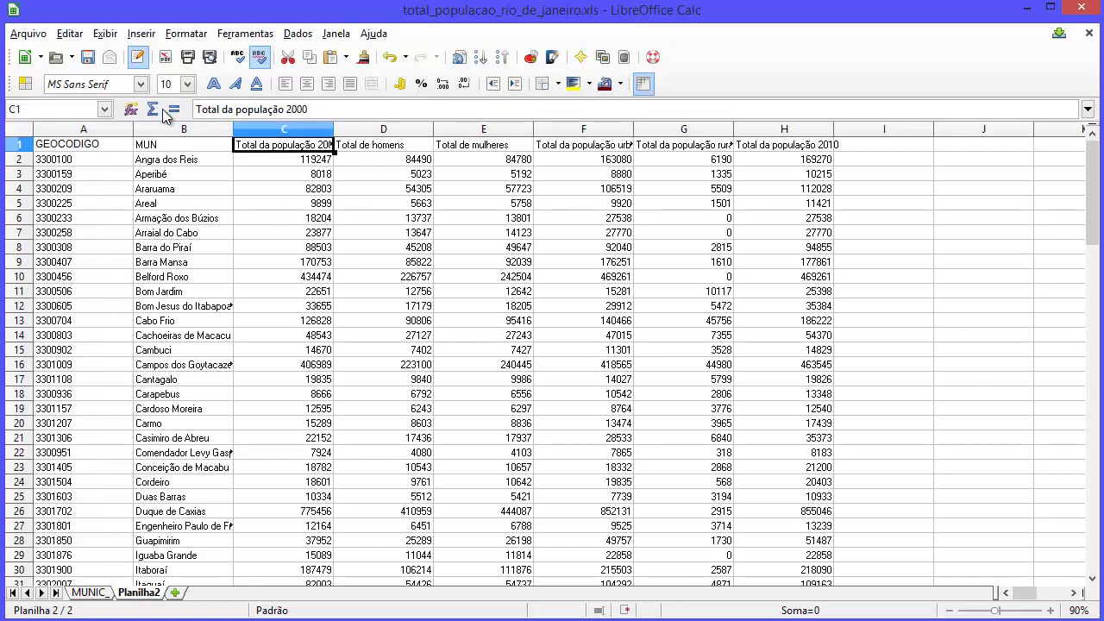
- Replace the headers in C1, D1 and E1 with CENSO2000, HOMENS and MULHERES
type("CENSO2000")
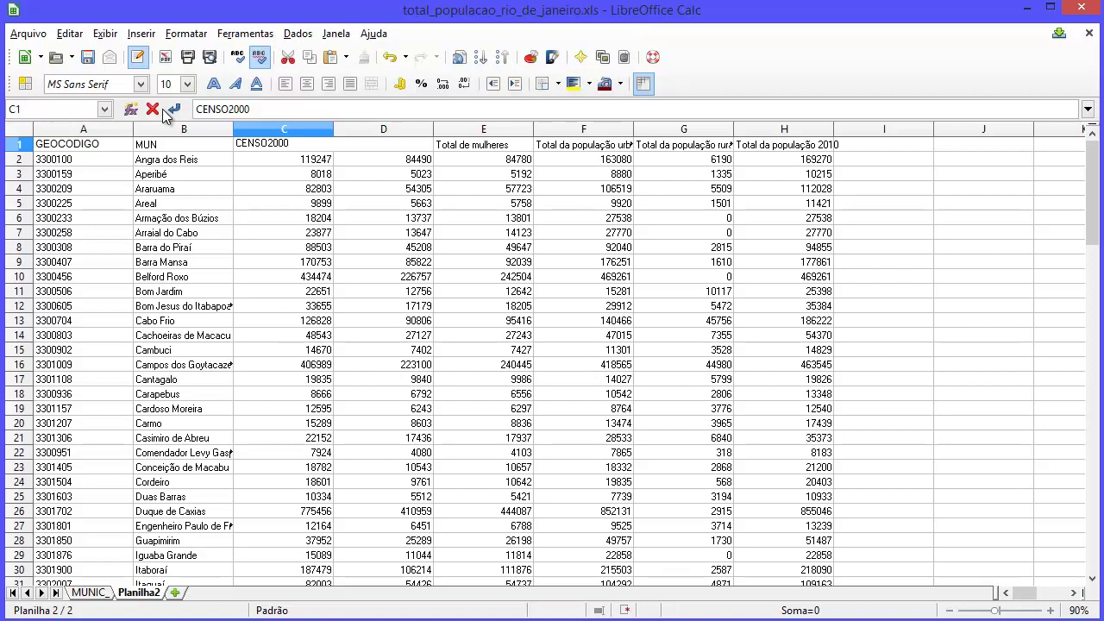
key("Tab")
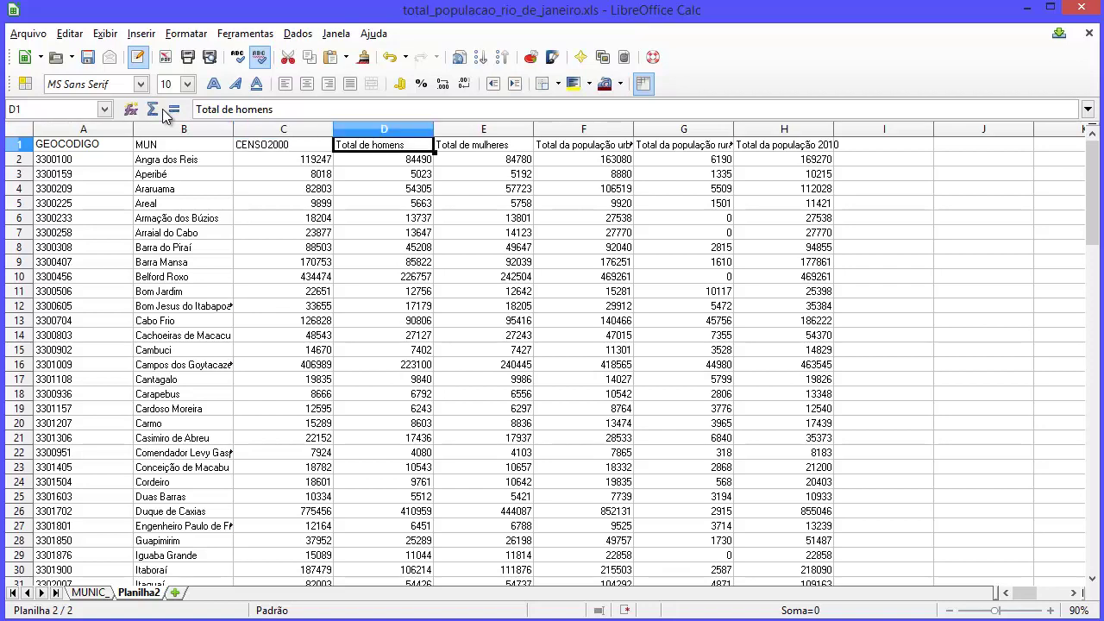
type("HOMENS")
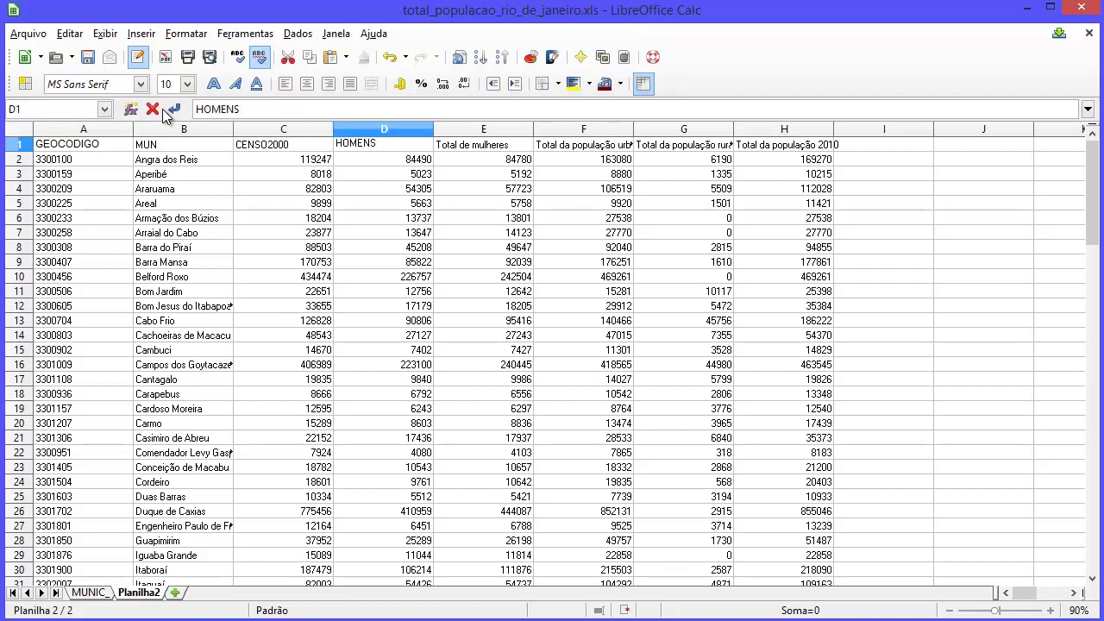
key("Tab")
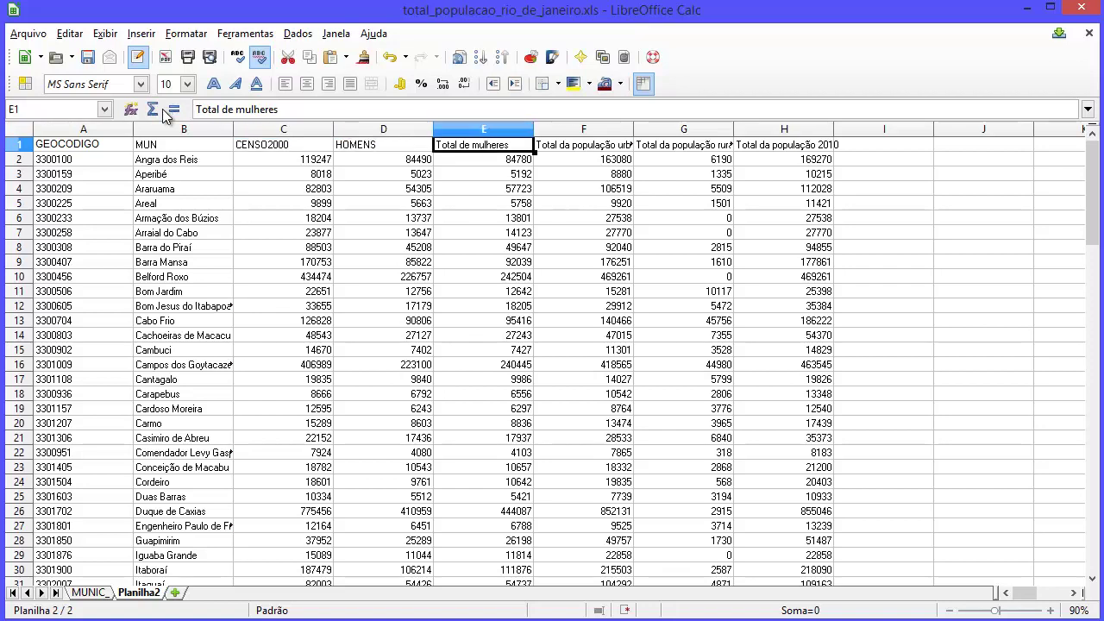
type("MULHERES")
key("Tab")
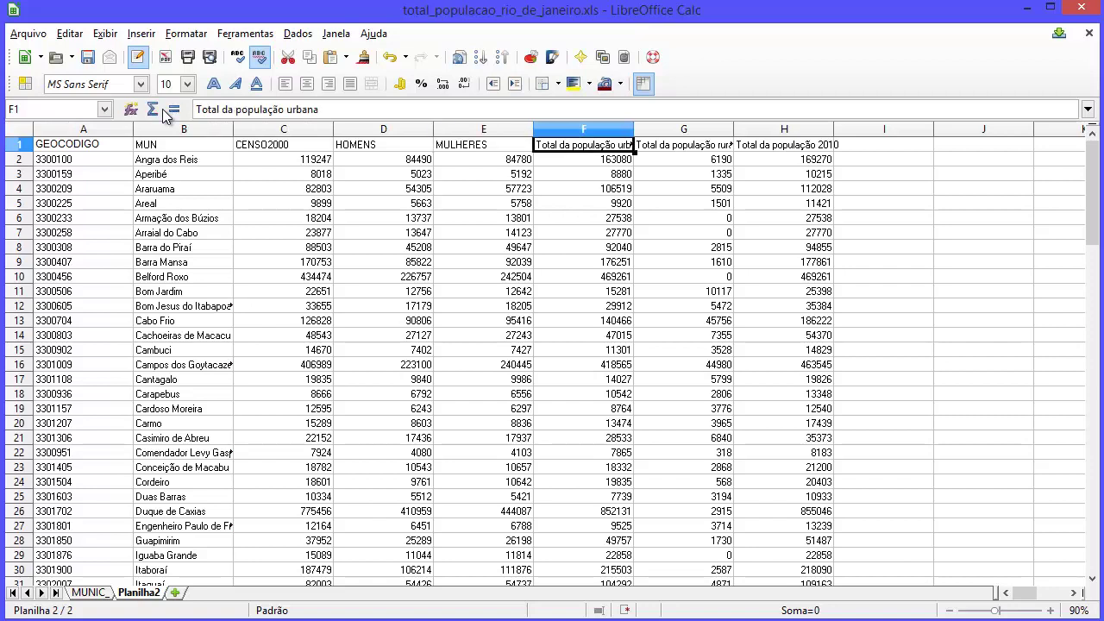
- Replace the headers in F1, G1 and H1 with URBANA, RURAL and CENSO2010
type("URB")
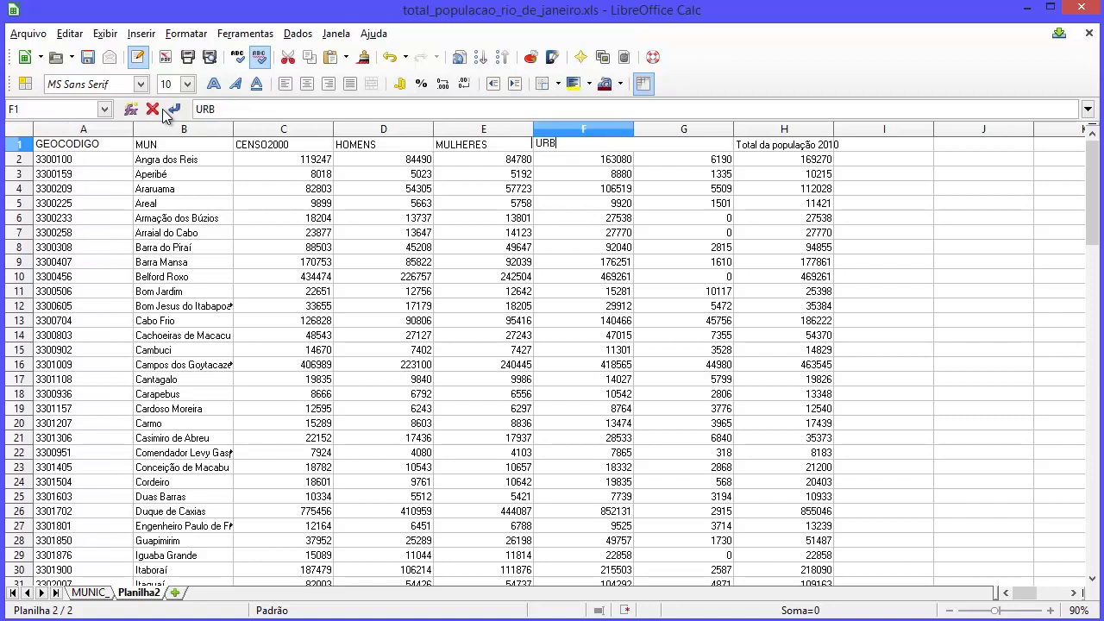
type("ANA")
key("Tab")
type("RURA")
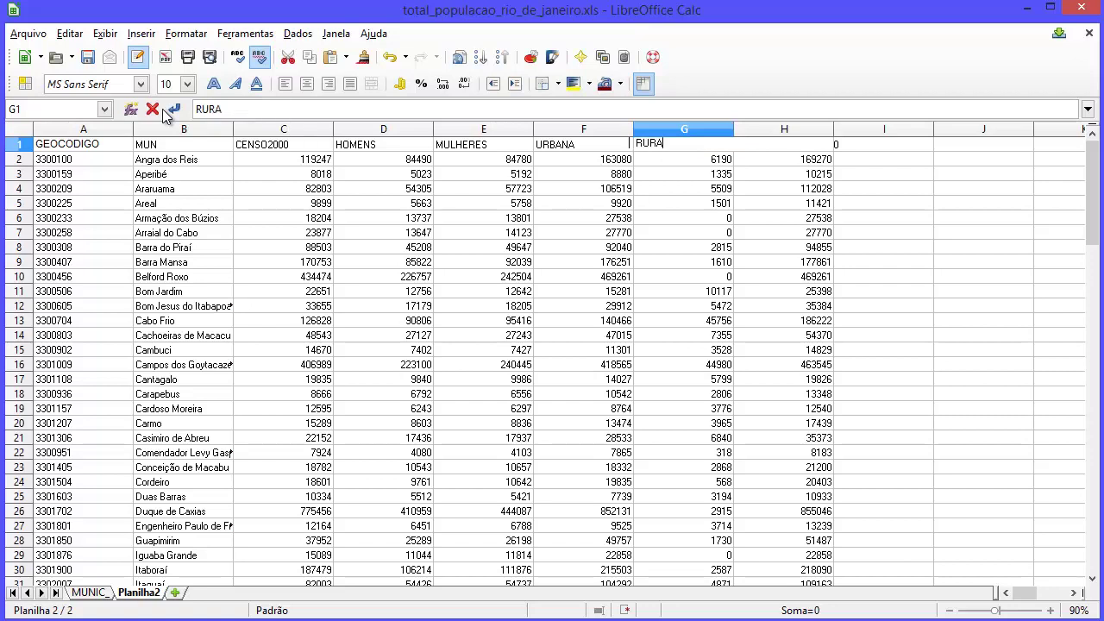
type("L")
key("Tab")
type("CENS")
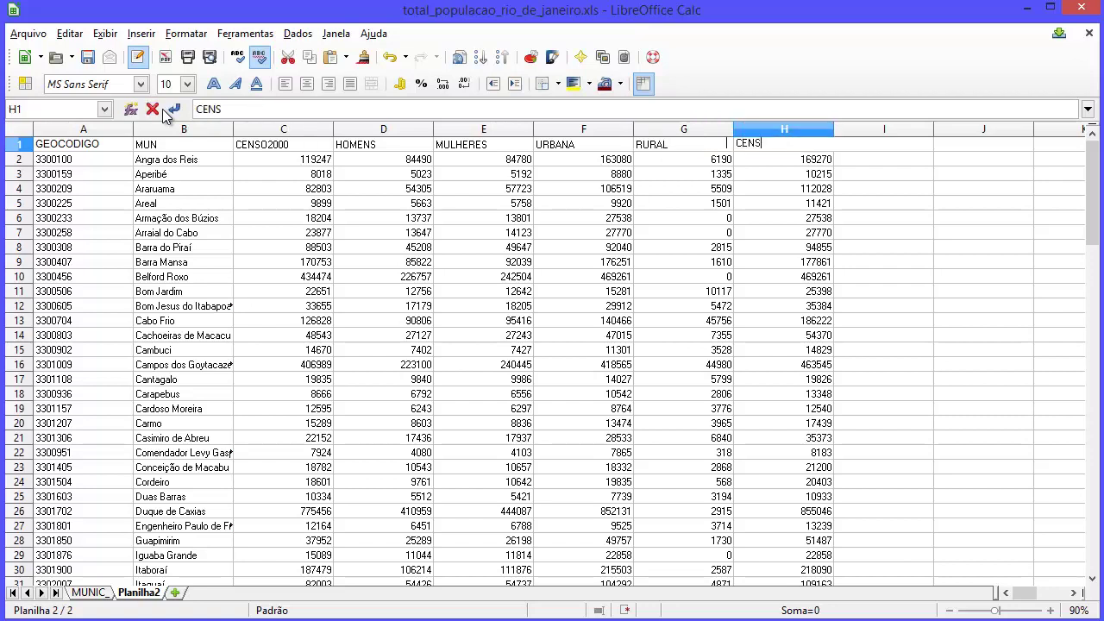
key("Tab")
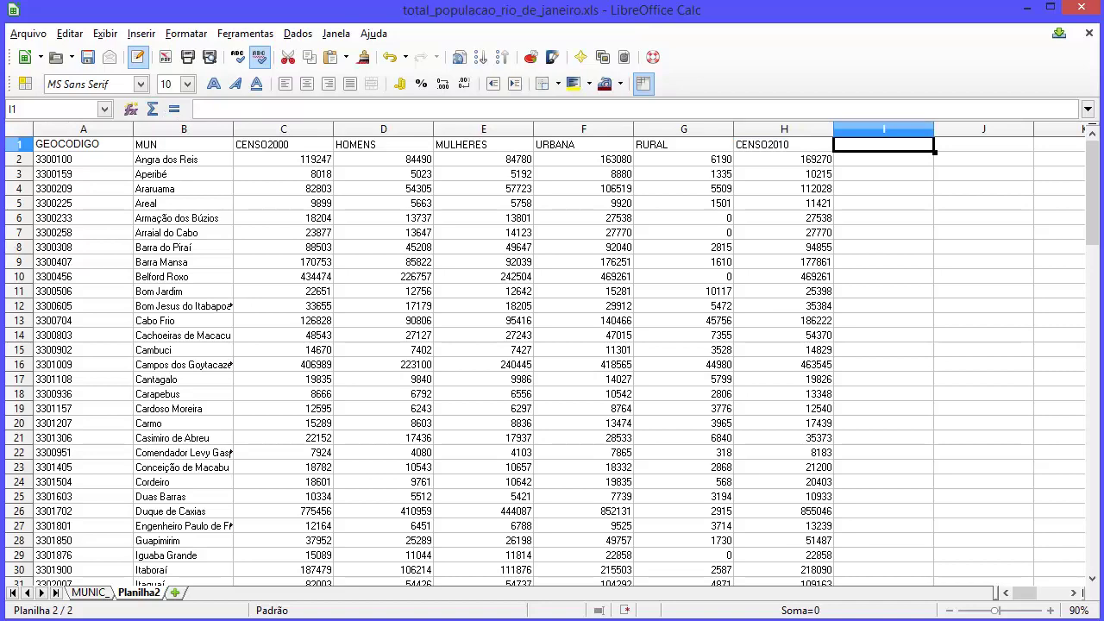
- Delete the original formatted sheet MUNIC_ from the workbook
left_click(89, 593)
right_click(90, 594)
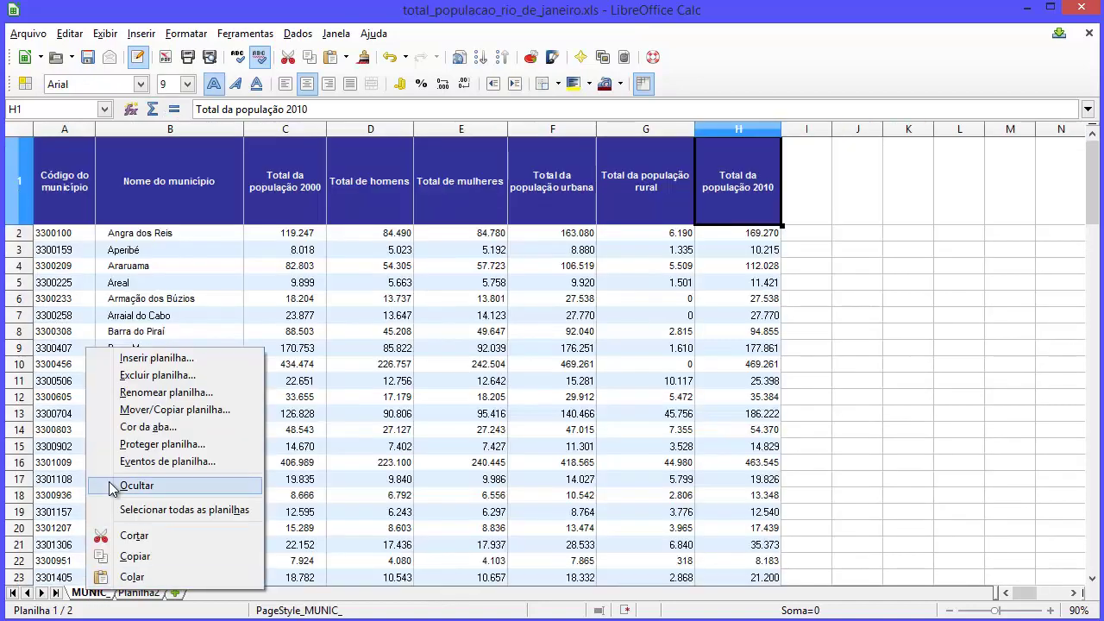
left_click(164, 375)
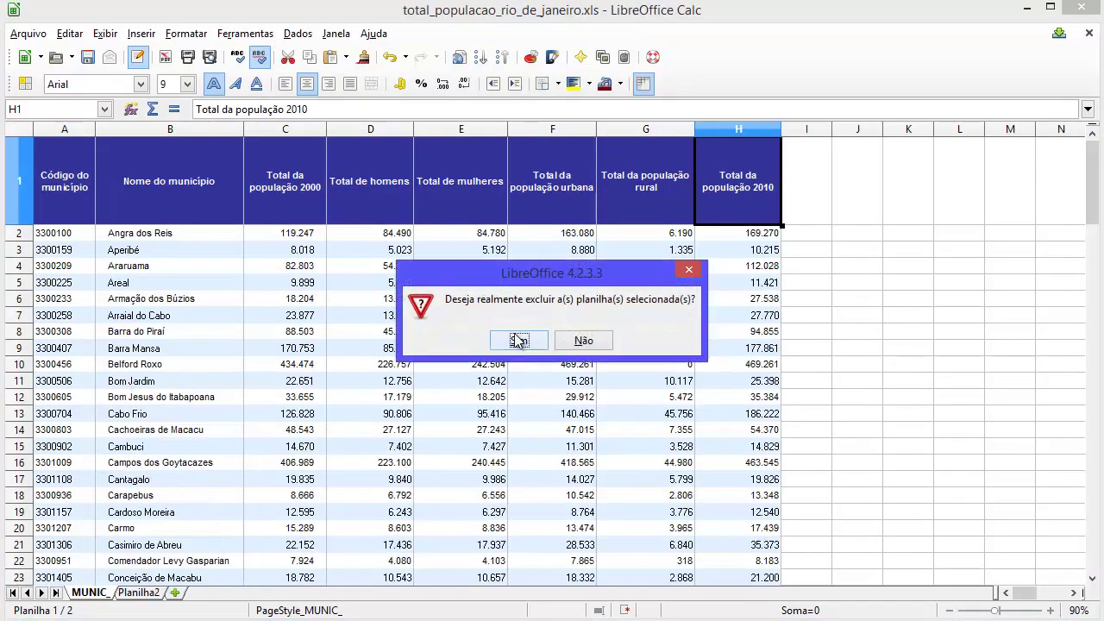
left_click(518, 341)
- Rename the remaining sheet Planilha2 as censo2010
right_click(98, 595)
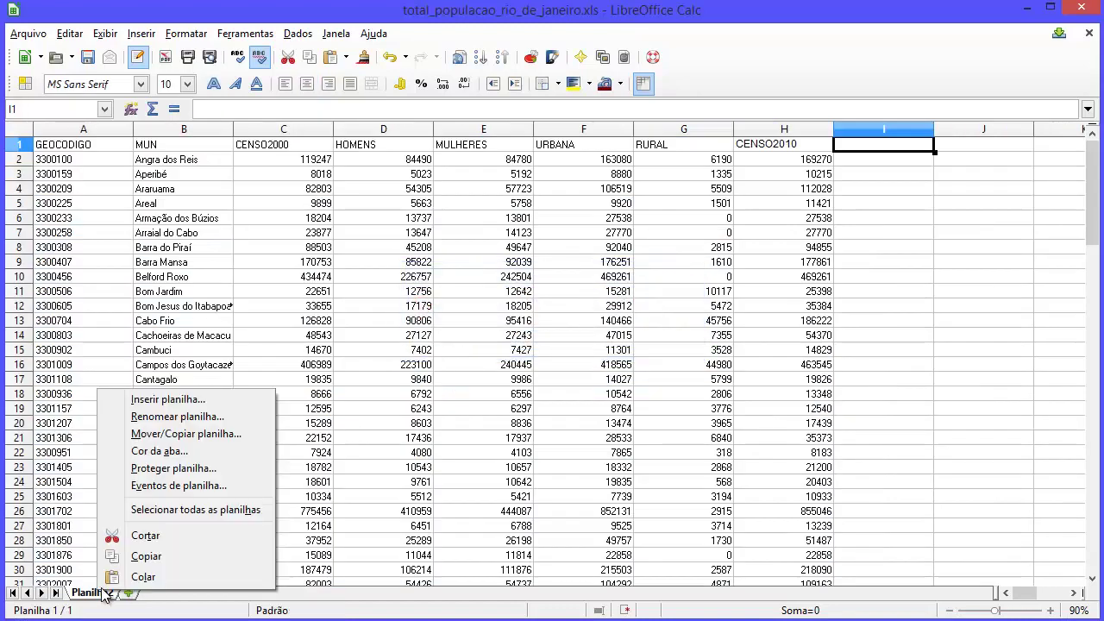
left_click(172, 416)
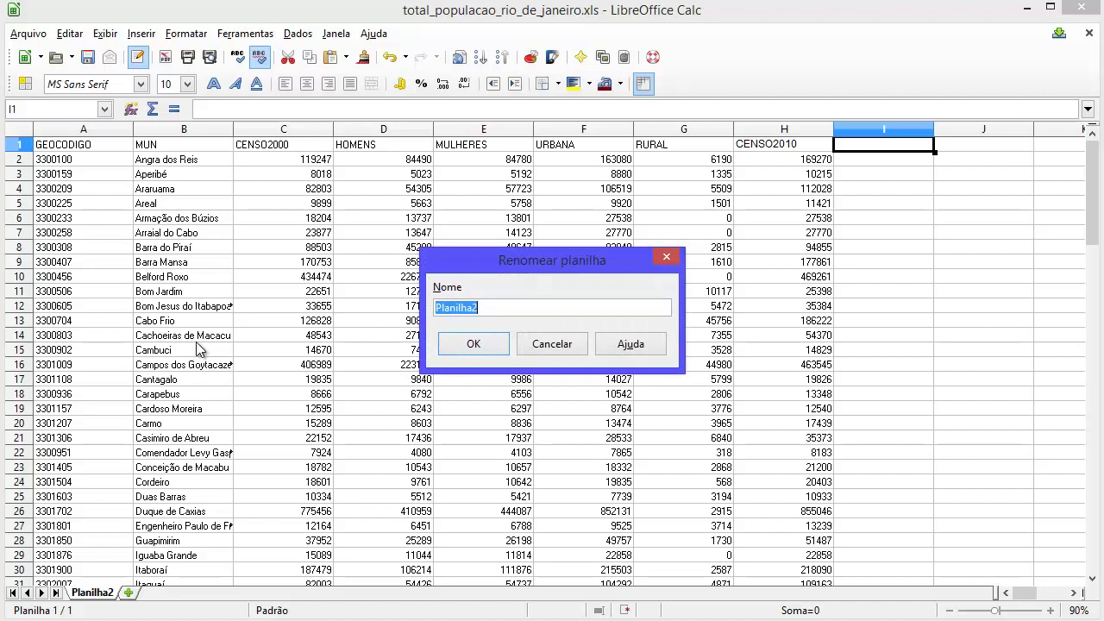
type("enso2010")
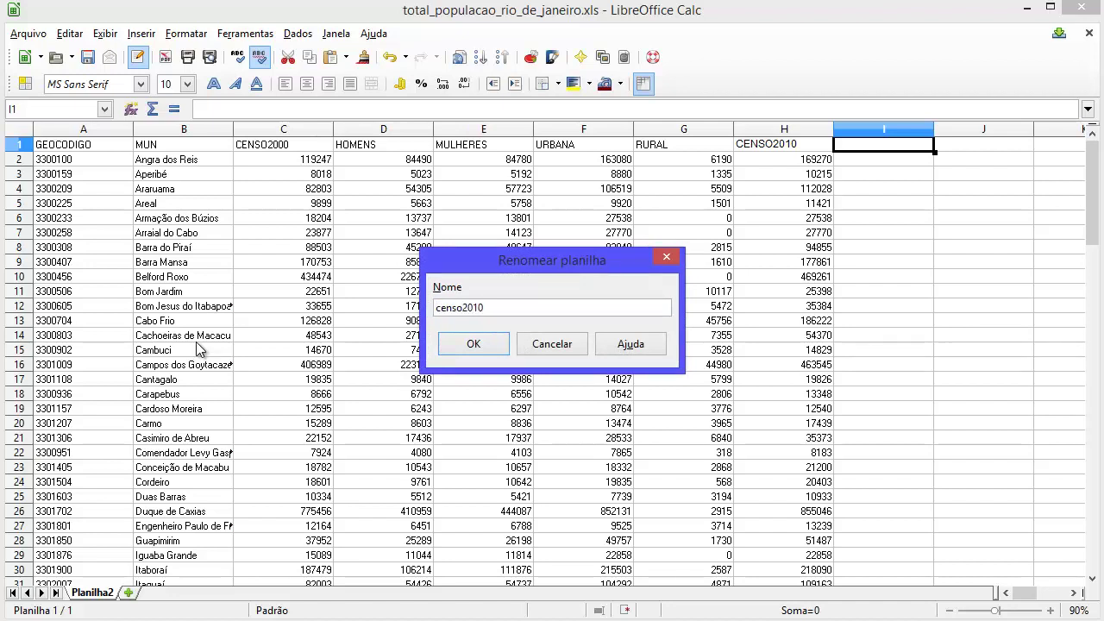
left_click(478, 344)
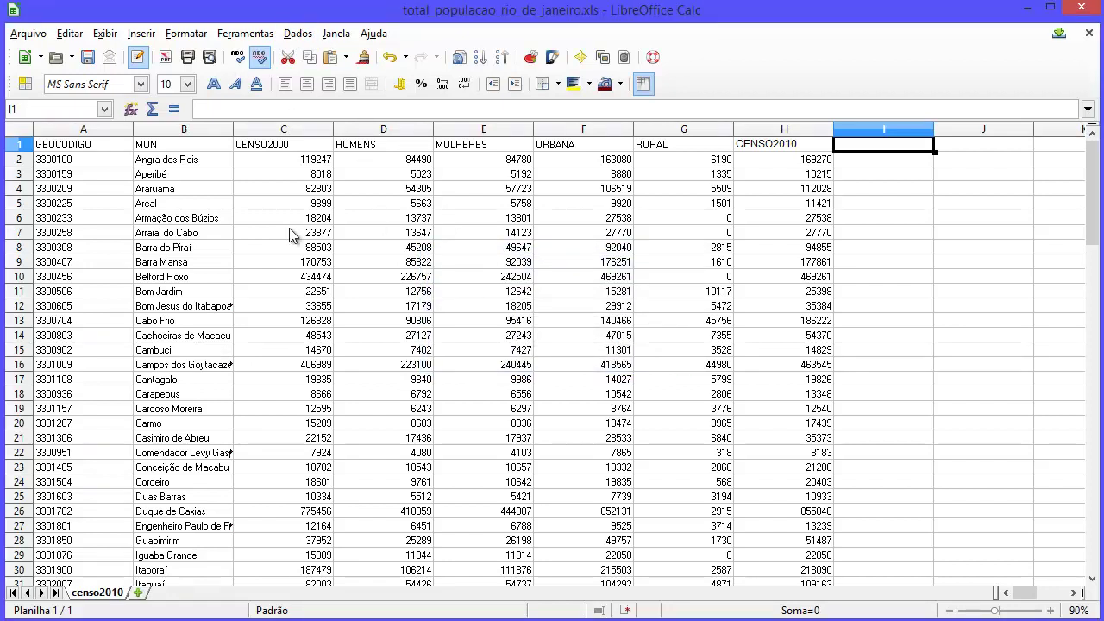
- Review the shortened headers in row 1 and the table down to its last municipality
left_click(768, 147)
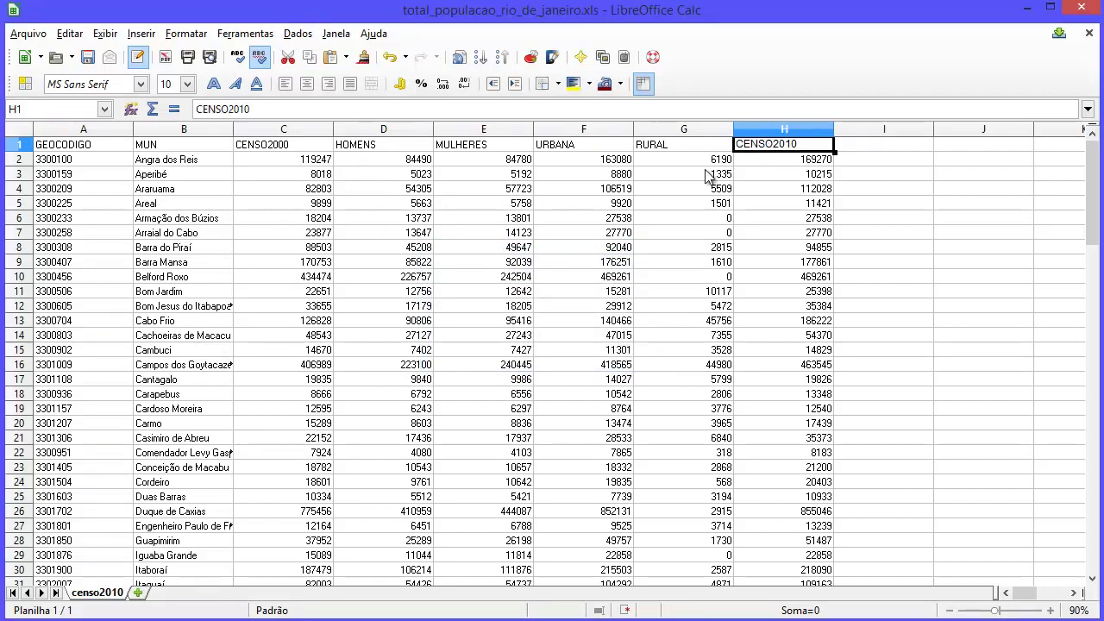
left_click(157, 147)
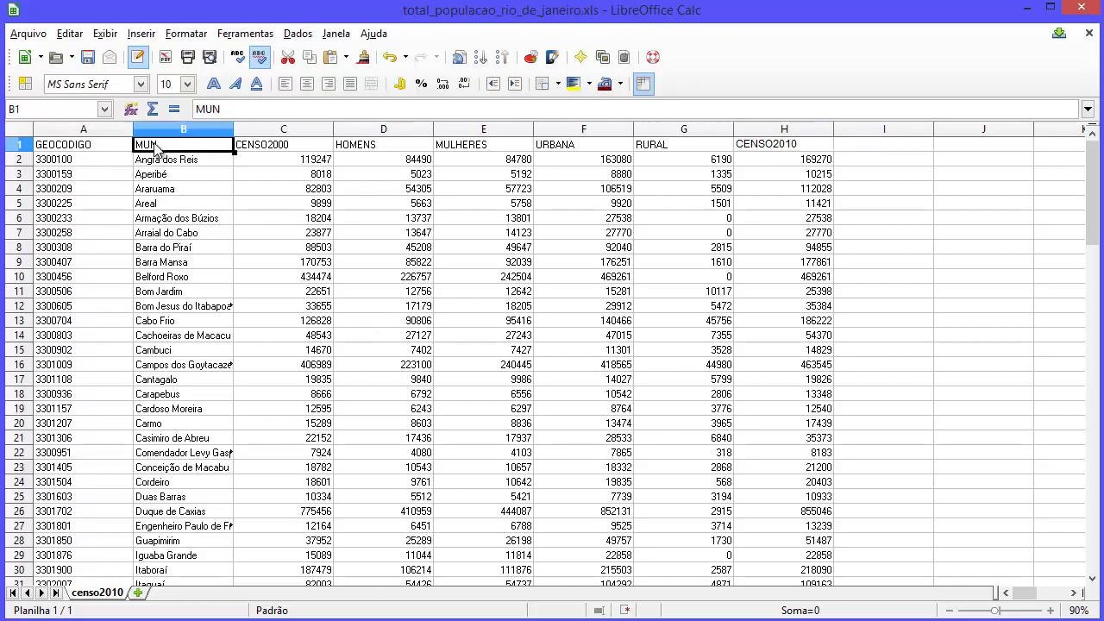
left_click(291, 149)
left_click(402, 148)
scroll(437, 270, "down", 20)
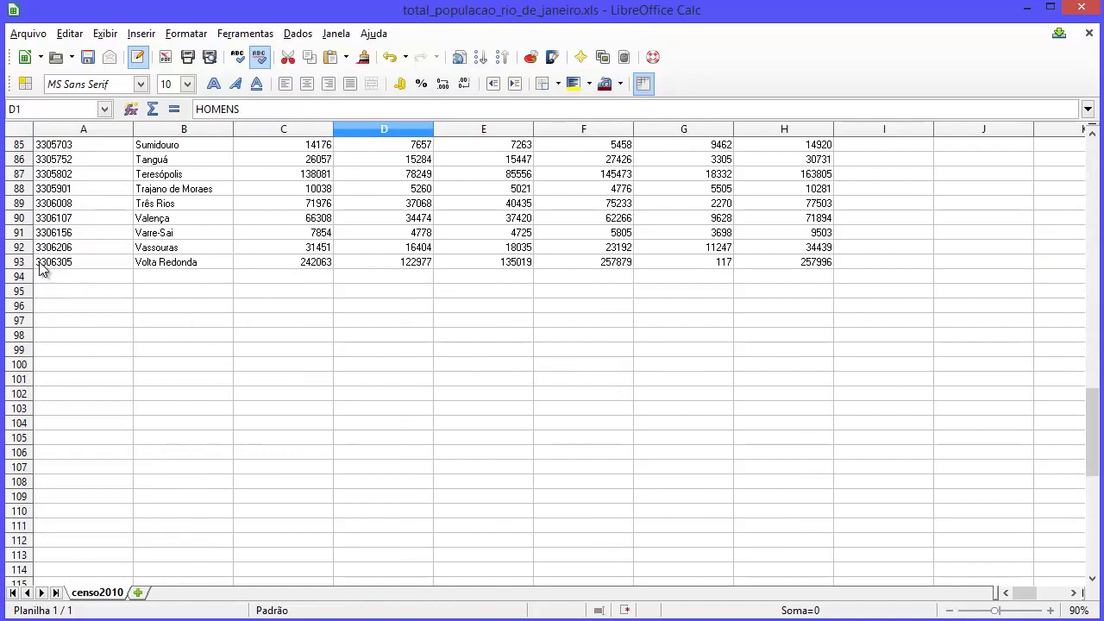
left_click_drag(1091, 456, 1091, 185)
- Insert a new column before GEOCODIGO and enter the header ID in A1
left_click(76, 130)
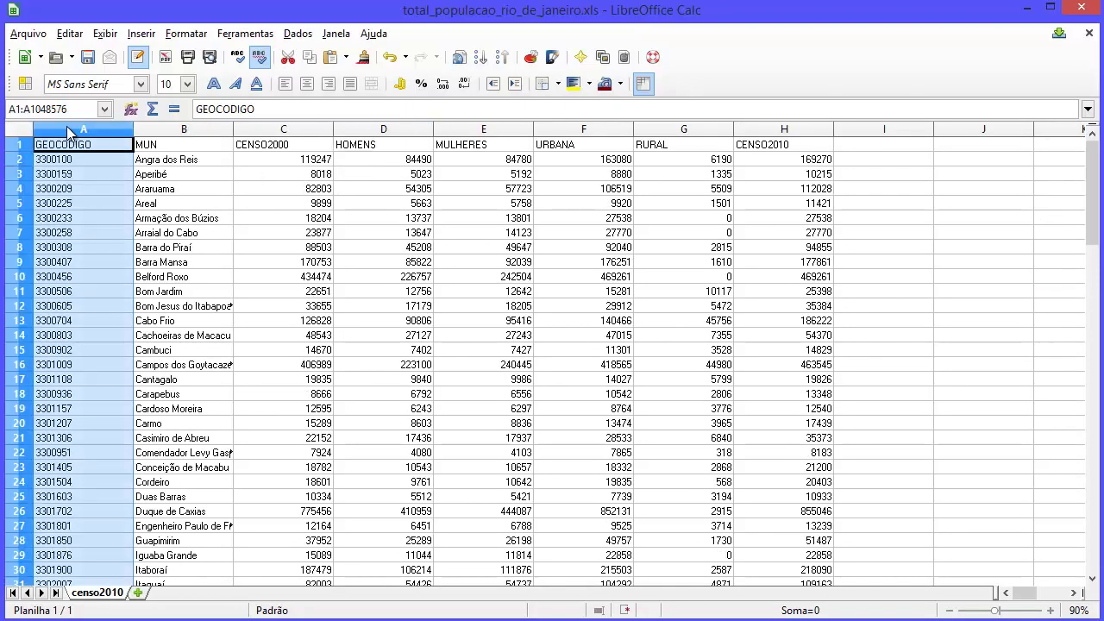
right_click(80, 130)
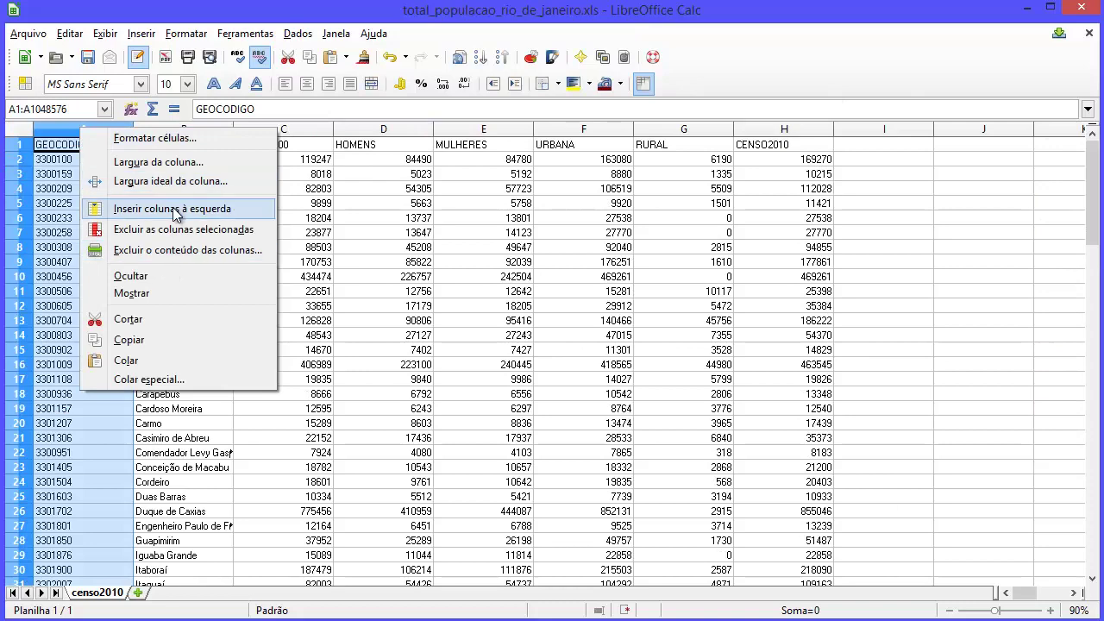
left_click(169, 209)
left_click(111, 145)
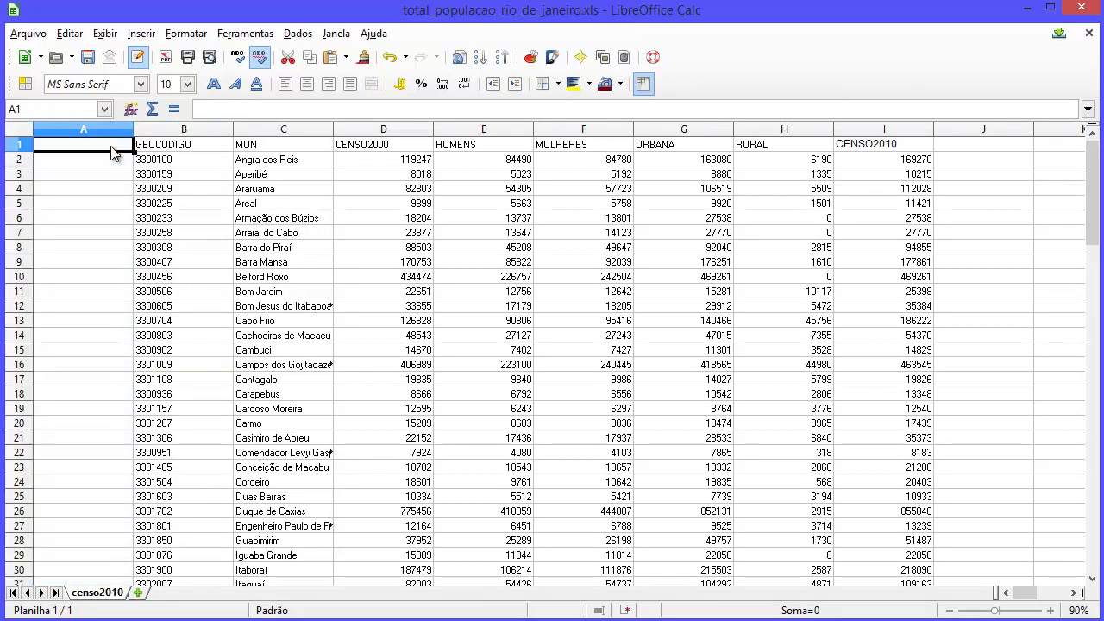
type("id")
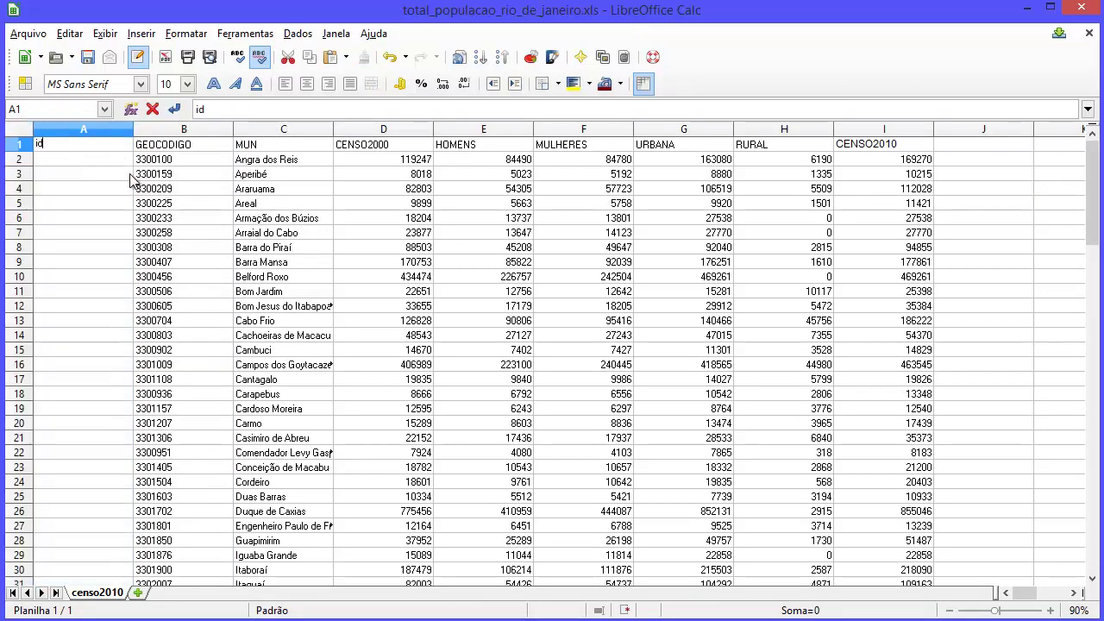
key("BackSpace")
key("BackSpace")
key("Tab")
- Enter 0 in A2 and fill the ID series down to A93, alongside the last municipality
left_click(108, 167)
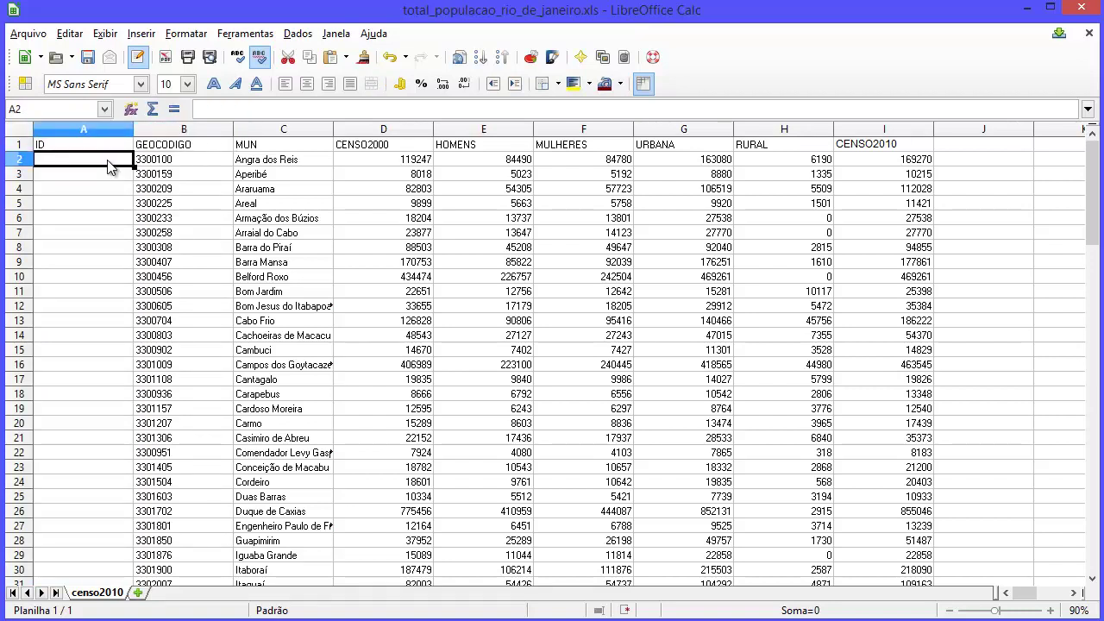
type("0")
key("Tab")
left_click(114, 181)
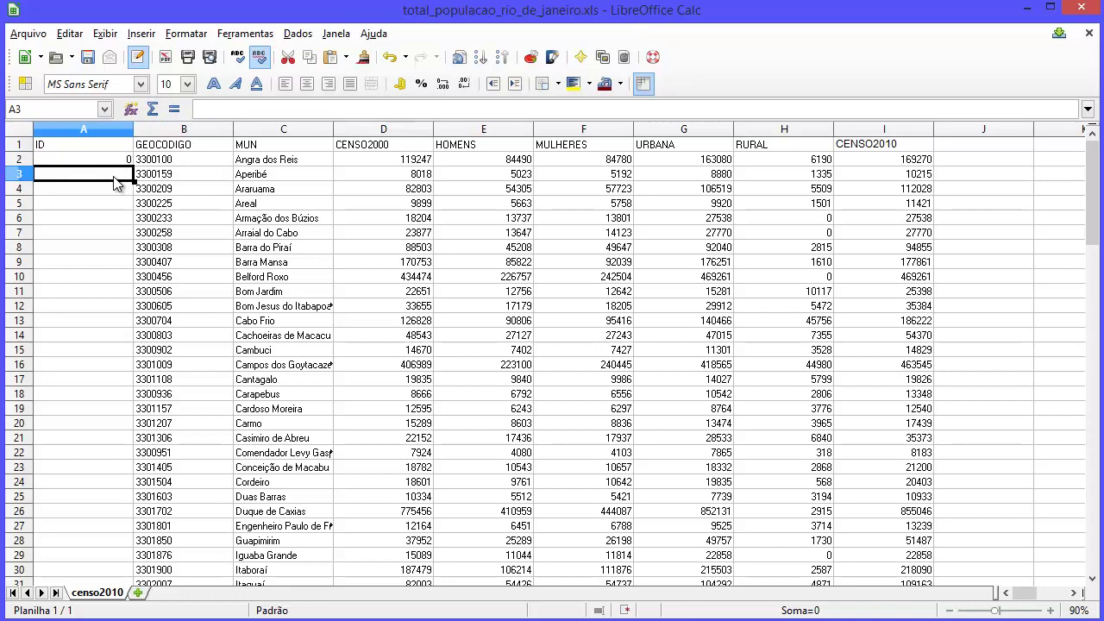
left_click(103, 162)
left_click_drag(133, 166, 116, 250)
scroll(226, 292, "up", 7)
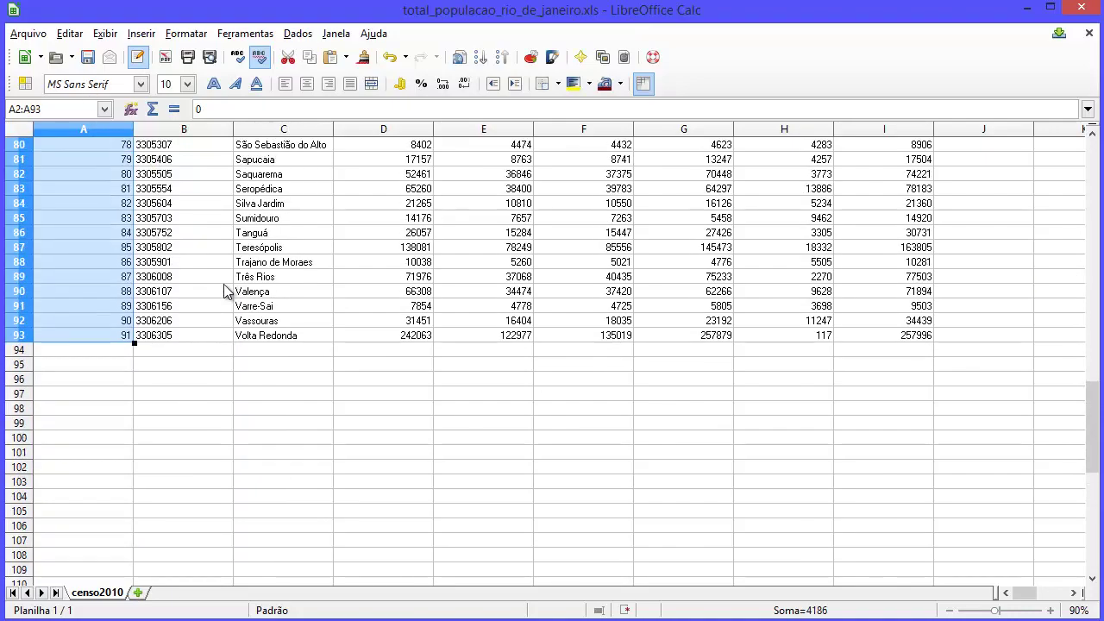
scroll(226, 292, "up", 20)
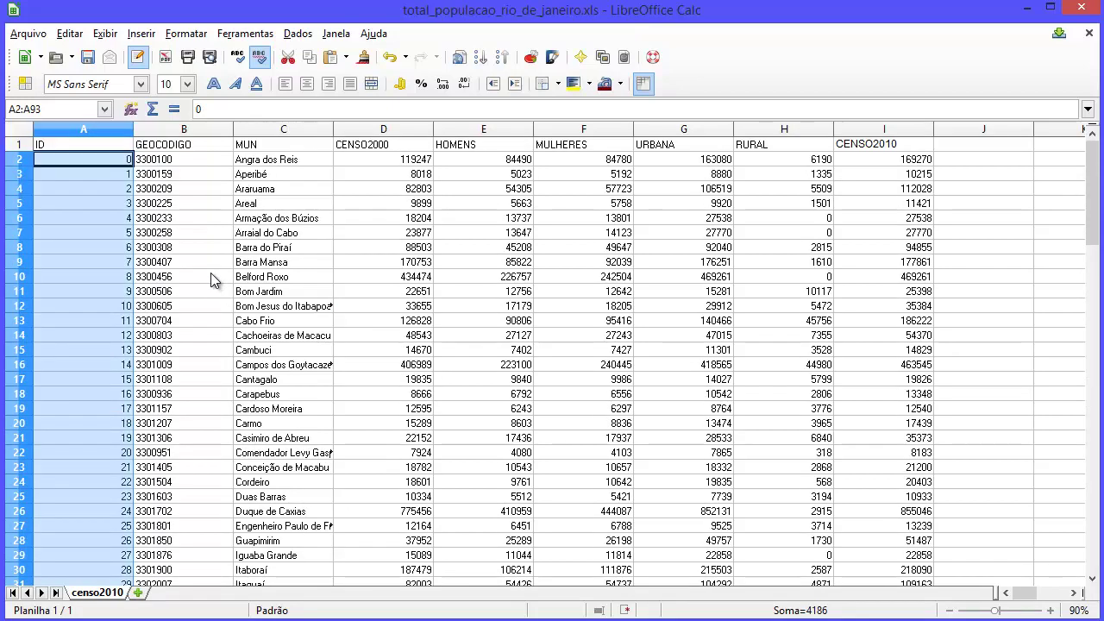
- Narrow the ID column to about half its width and look over the table
left_click(117, 164)
left_click_drag(133, 129, 84, 126)
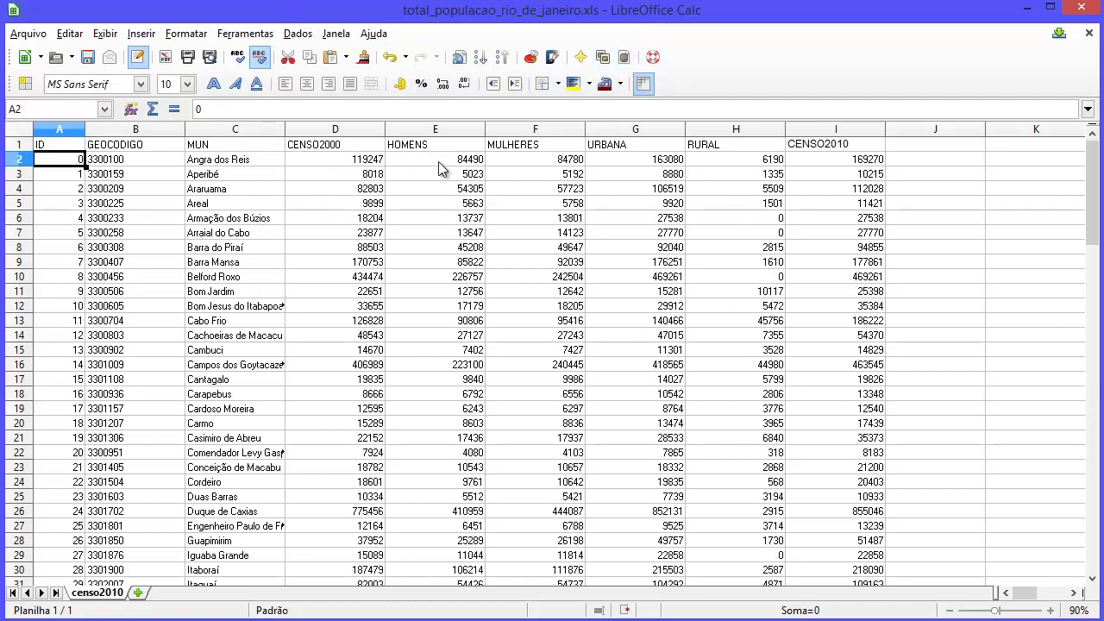
left_click(819, 148)
scroll(607, 446, "down", 20)
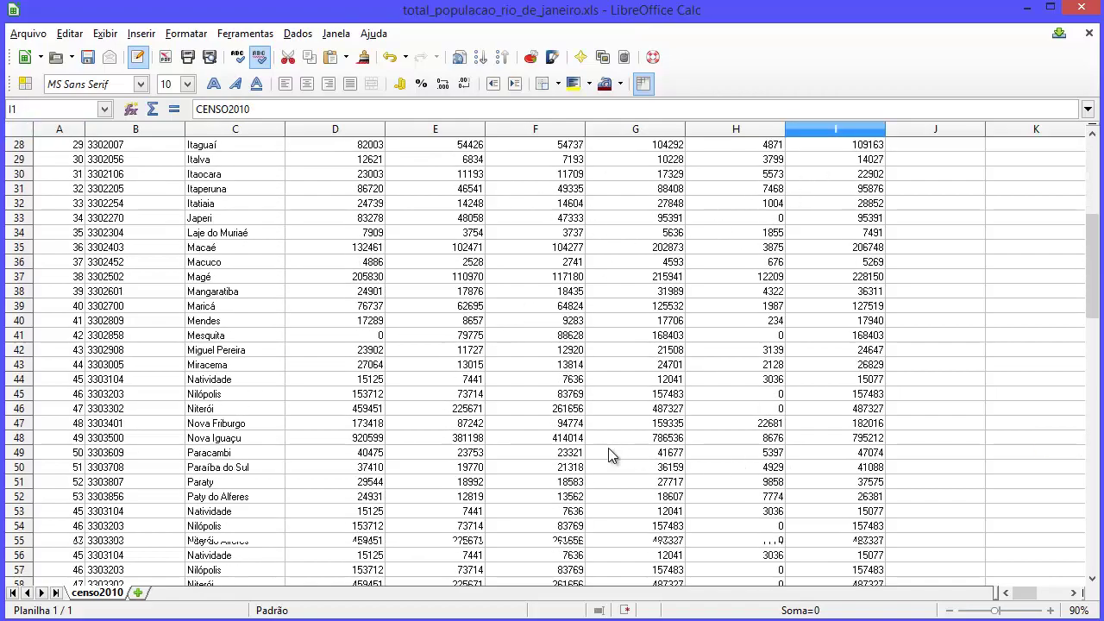
scroll(607, 444, "up", 20)
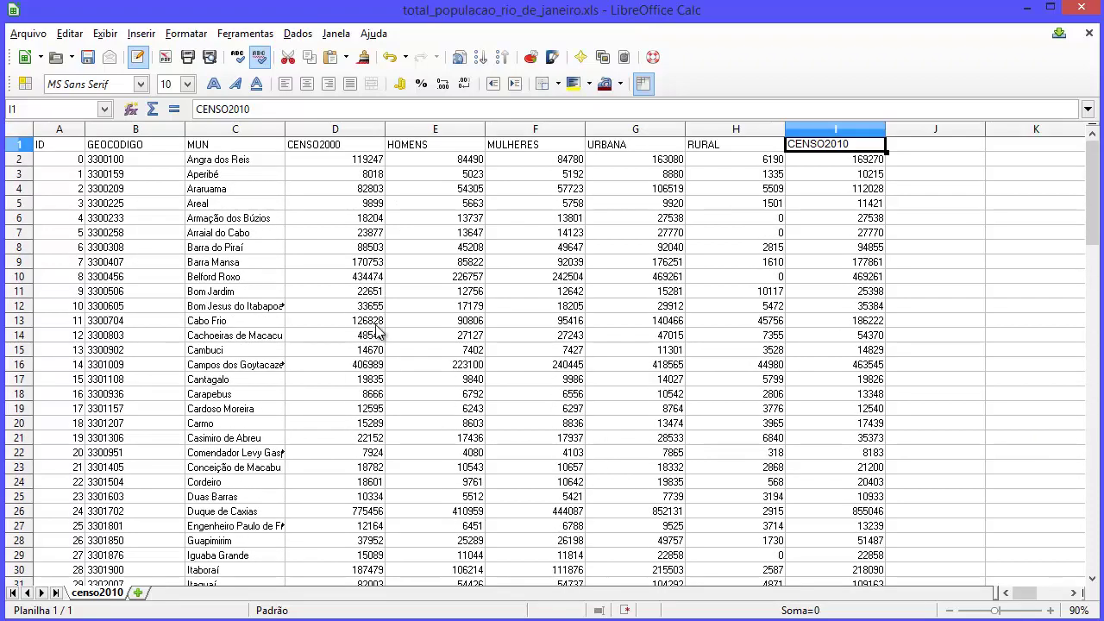
- Save a copy as total_populacao_rio_de_janeiro_libre.xls in the CENS02010 folder, keeping the Microsoft Excel 97/2000/XP/2003 format
left_click(27, 34)
left_click(109, 216)
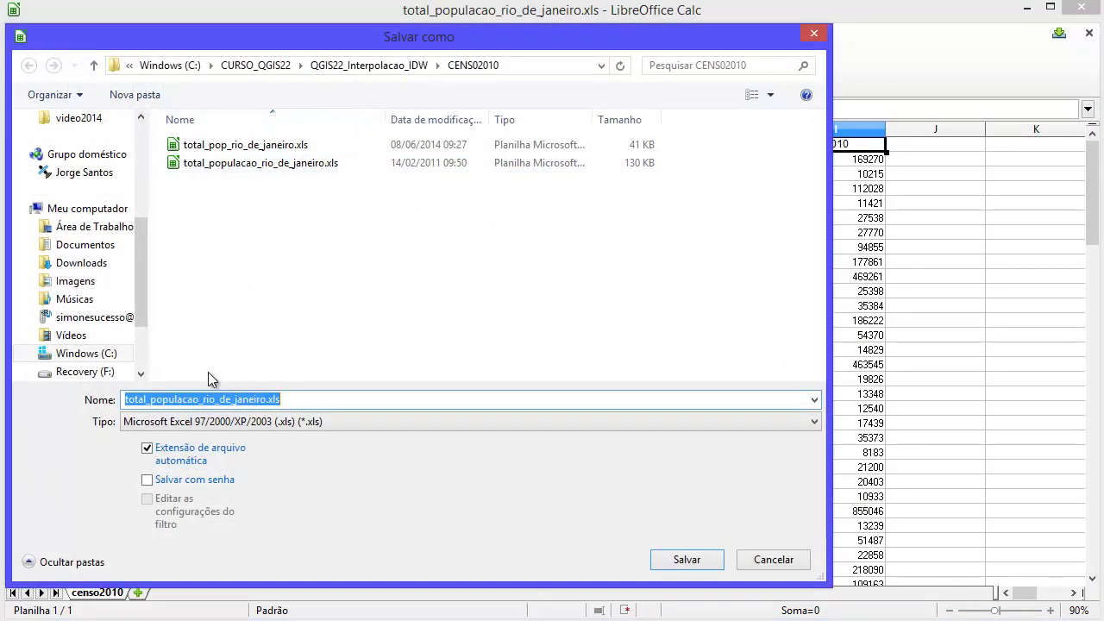
left_click(267, 400)
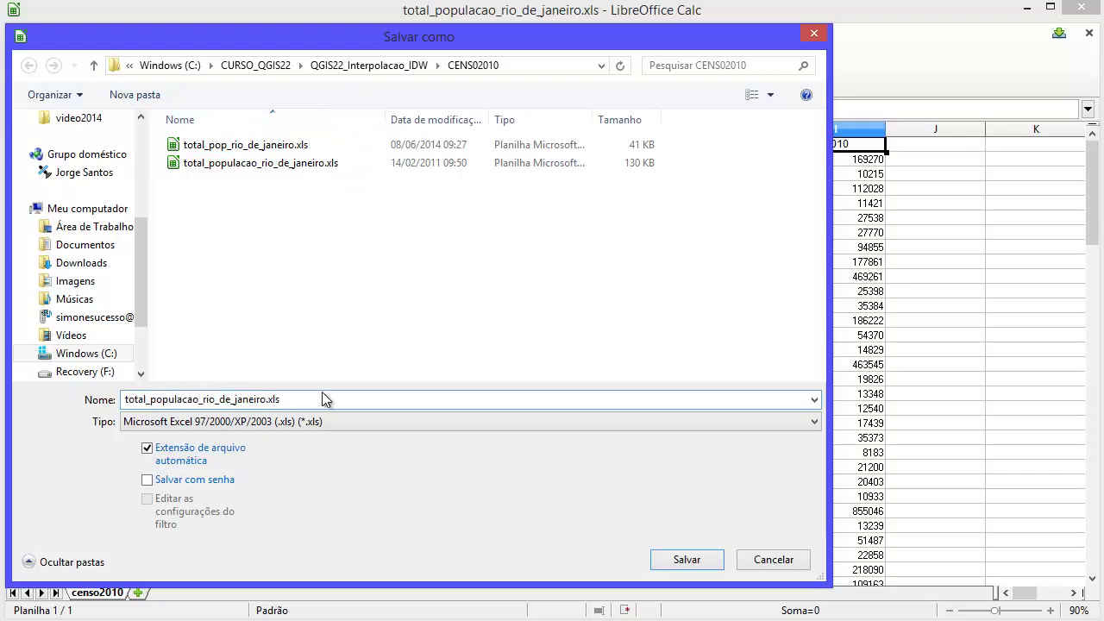
type("_libre")
left_click(681, 559)
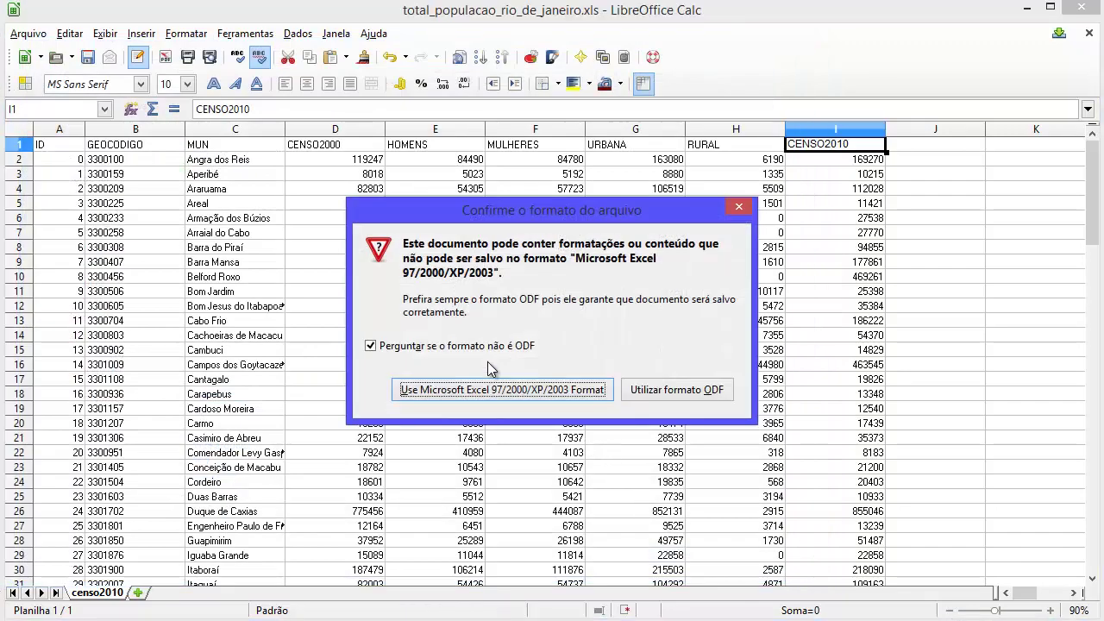
left_click(503, 390)
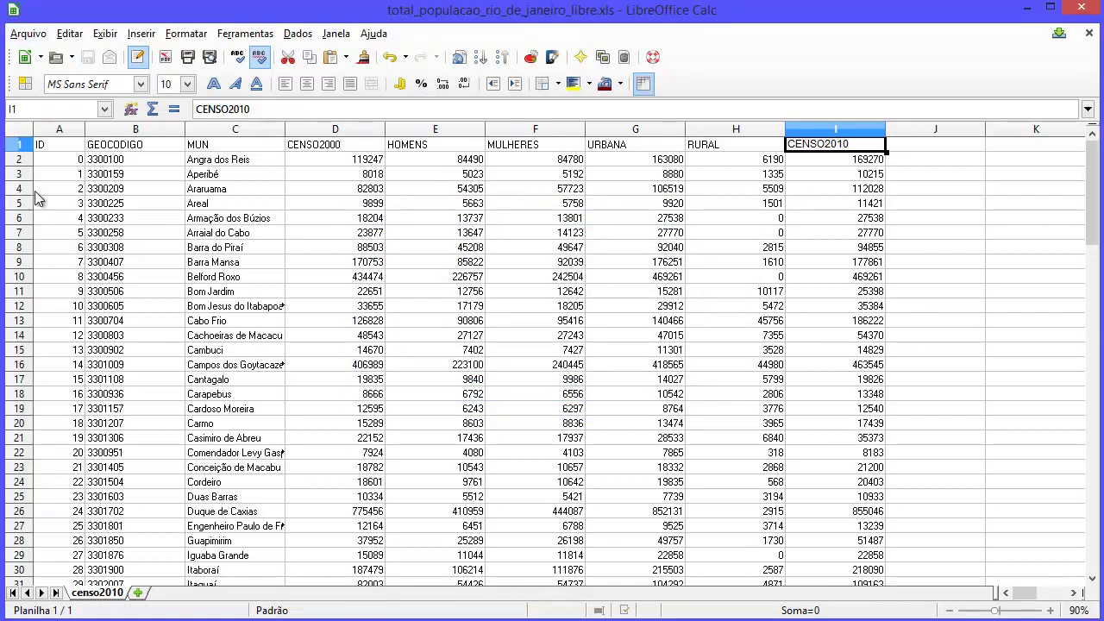
- Widen the MUN column so the long municipality names fit
left_click(48, 147)
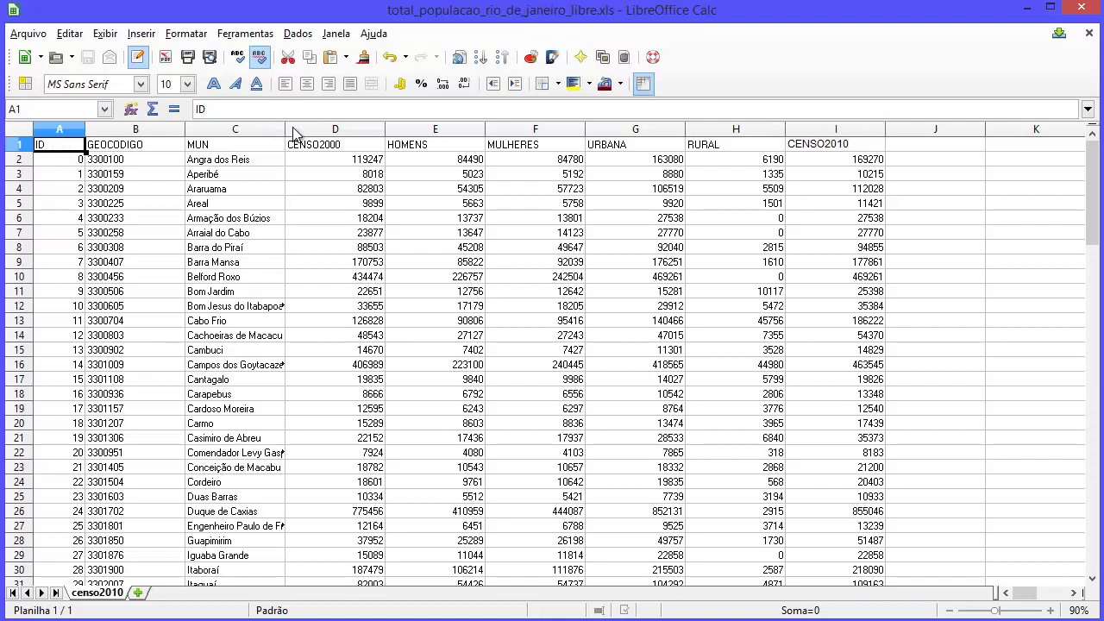
left_click_drag(285, 129, 319, 129)
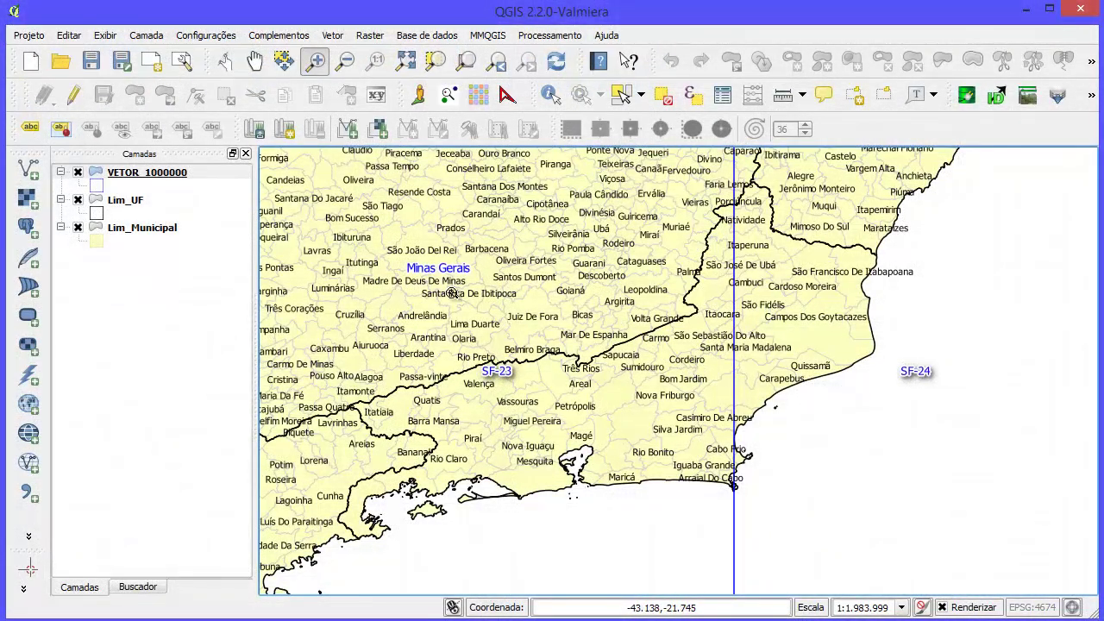
- Open the Lim_Municipal layer's attribute table, look over its municipality fields and close it
left_click(147, 231)
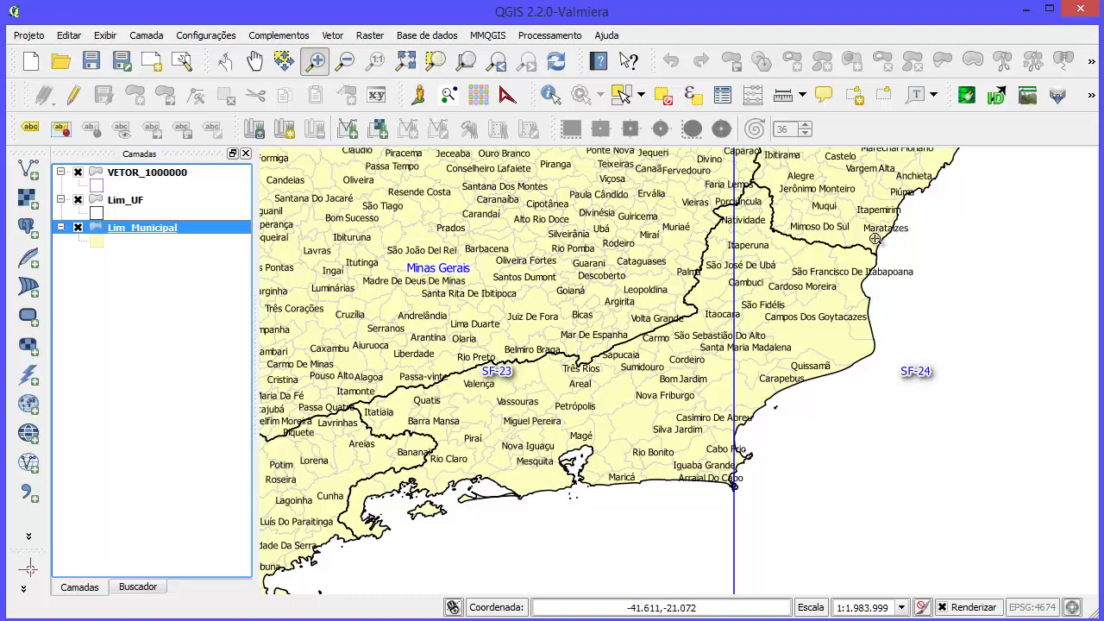
right_click(183, 235)
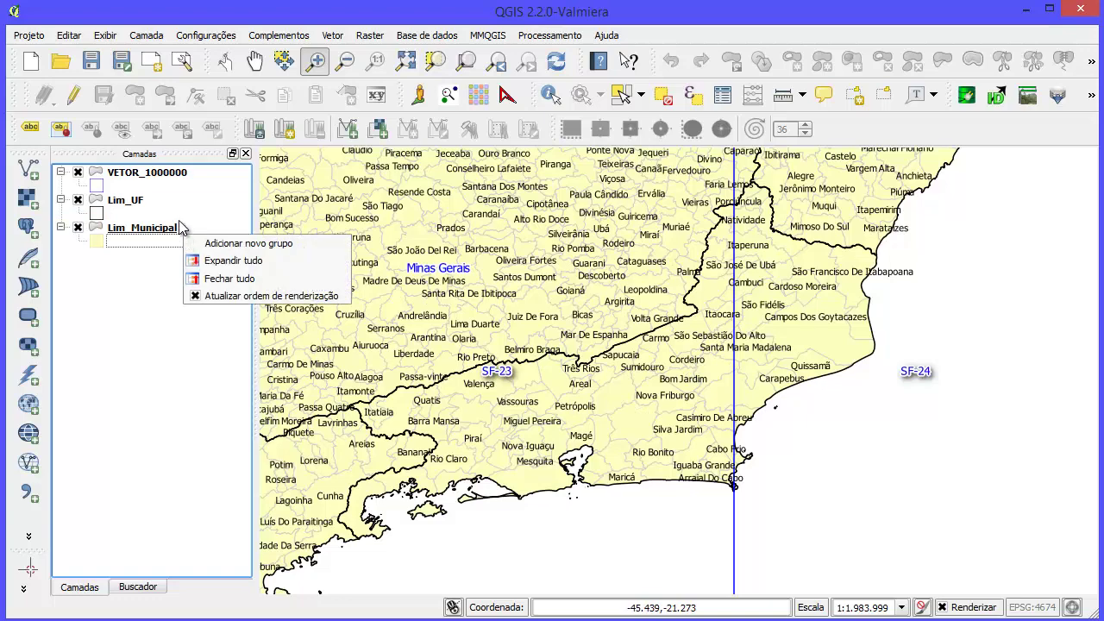
right_click(179, 228)
left_click(289, 337)
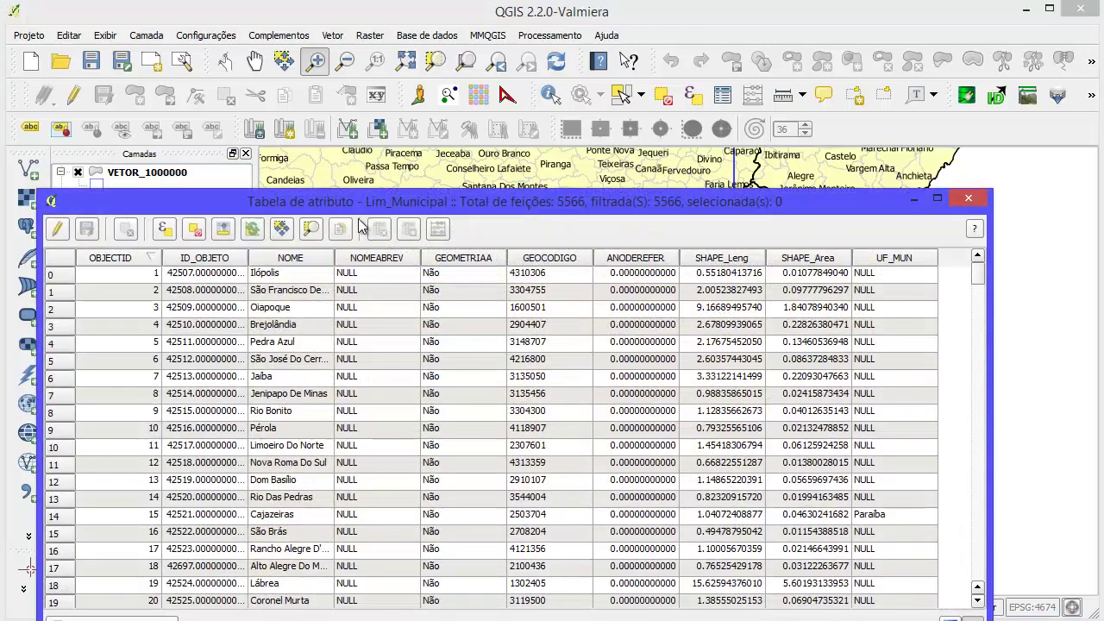
left_click_drag(355, 206, 355, 106)
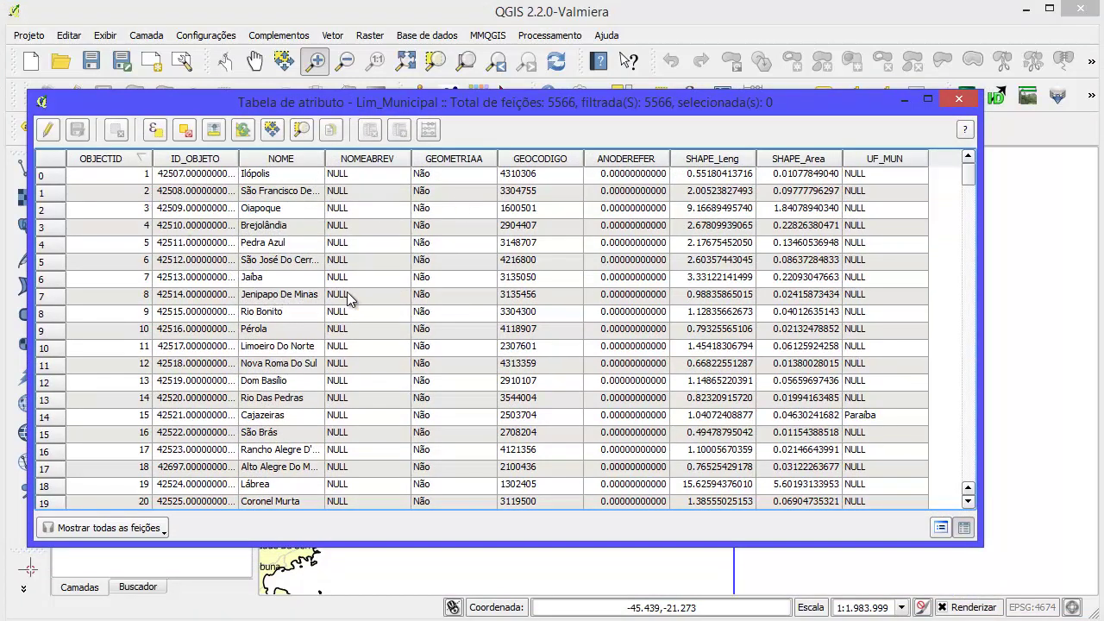
left_click(958, 99)
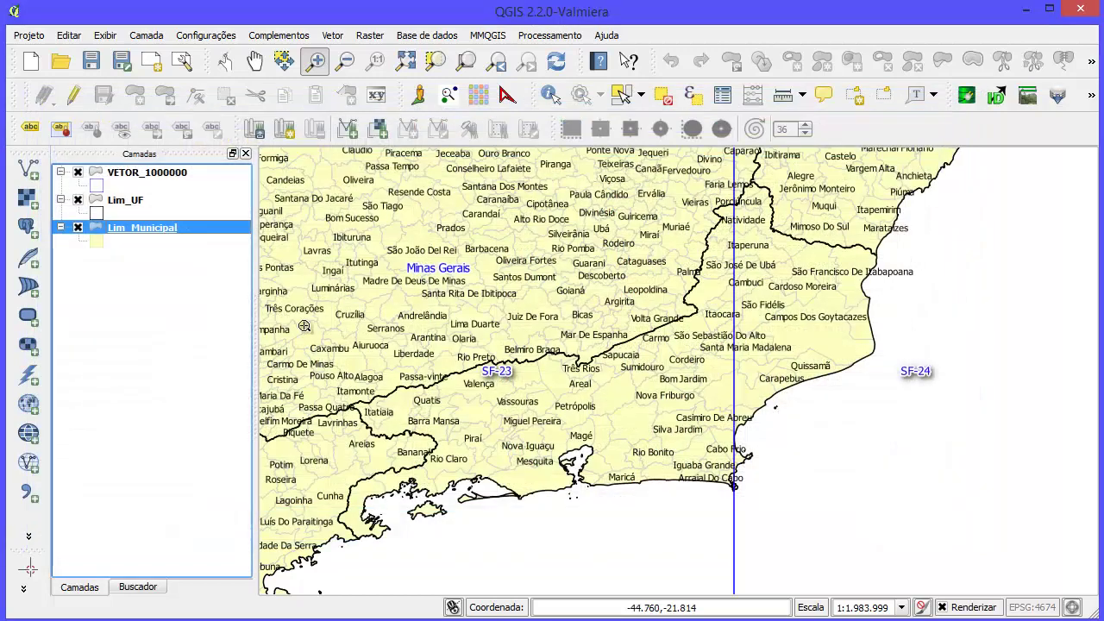
- Open the Lim_UF layer's attribute table and highlight the Rio de Janeiro row to check its GEOCODIGO
left_click(125, 201)
right_click(156, 202)
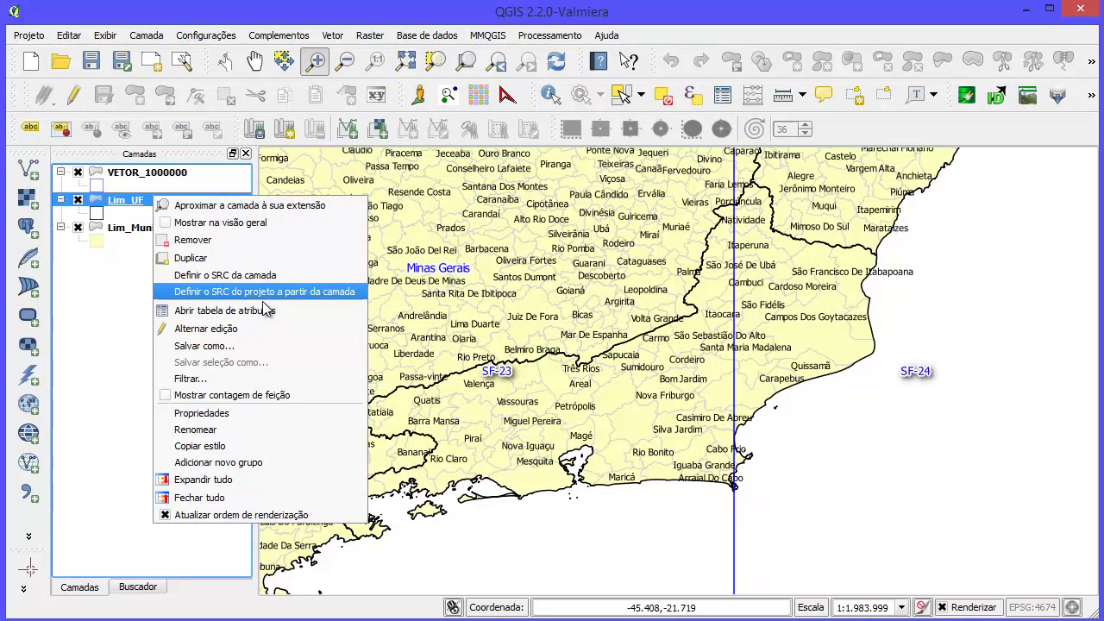
left_click(257, 310)
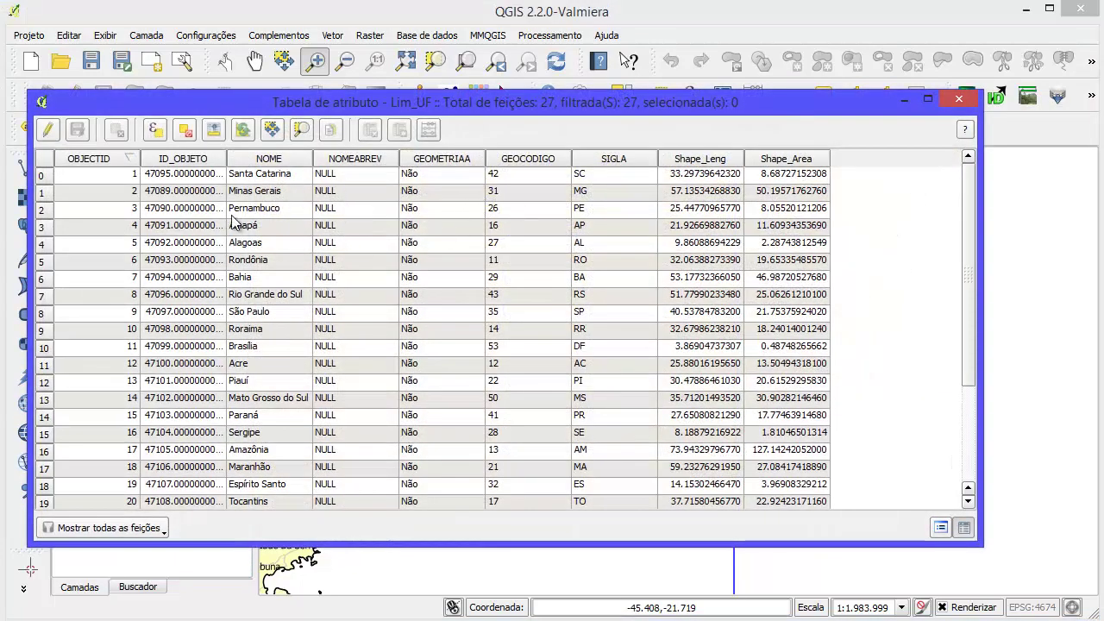
scroll(284, 394, "down", 3)
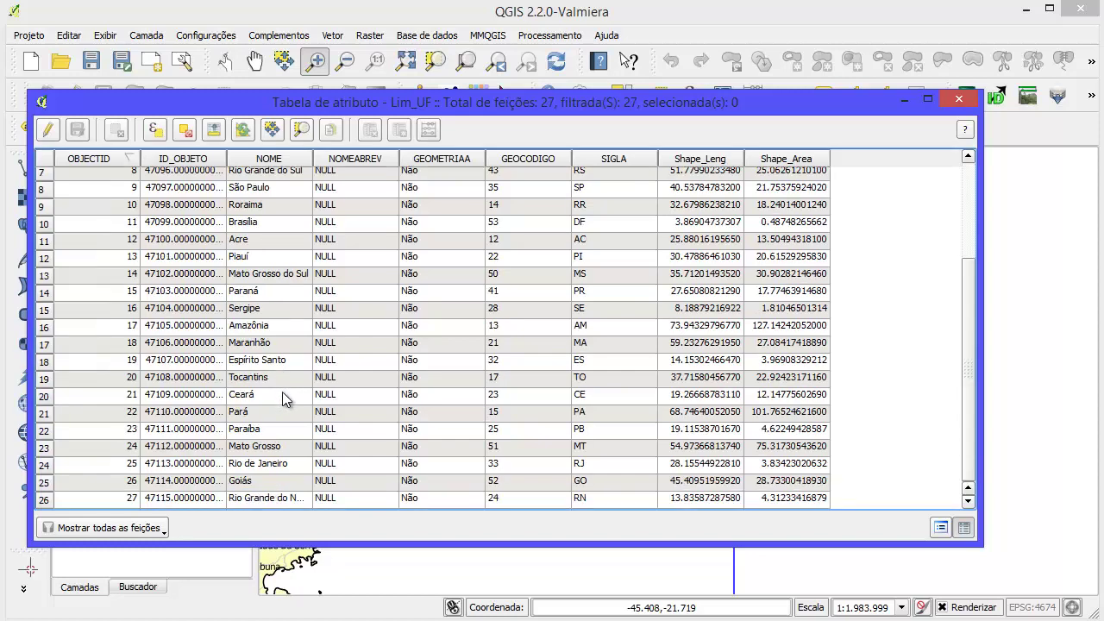
left_click(45, 466)
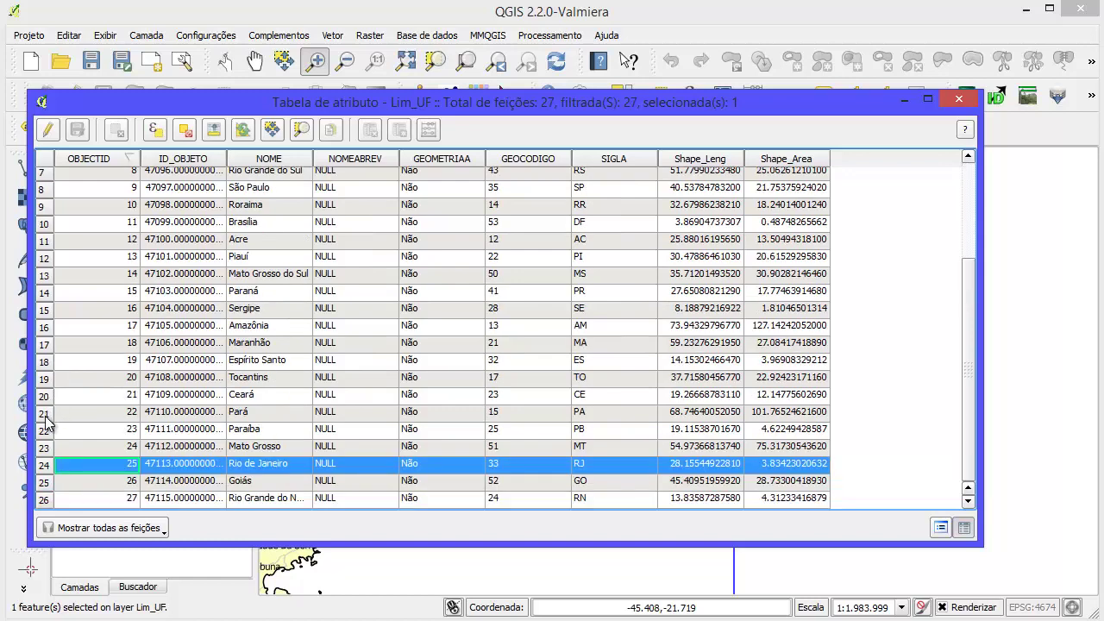
- Highlight the Piauí, Paraíba and São Paulo rows in turn to compare their GEOCODIGO state codes
scroll(48, 414, "up", 3)
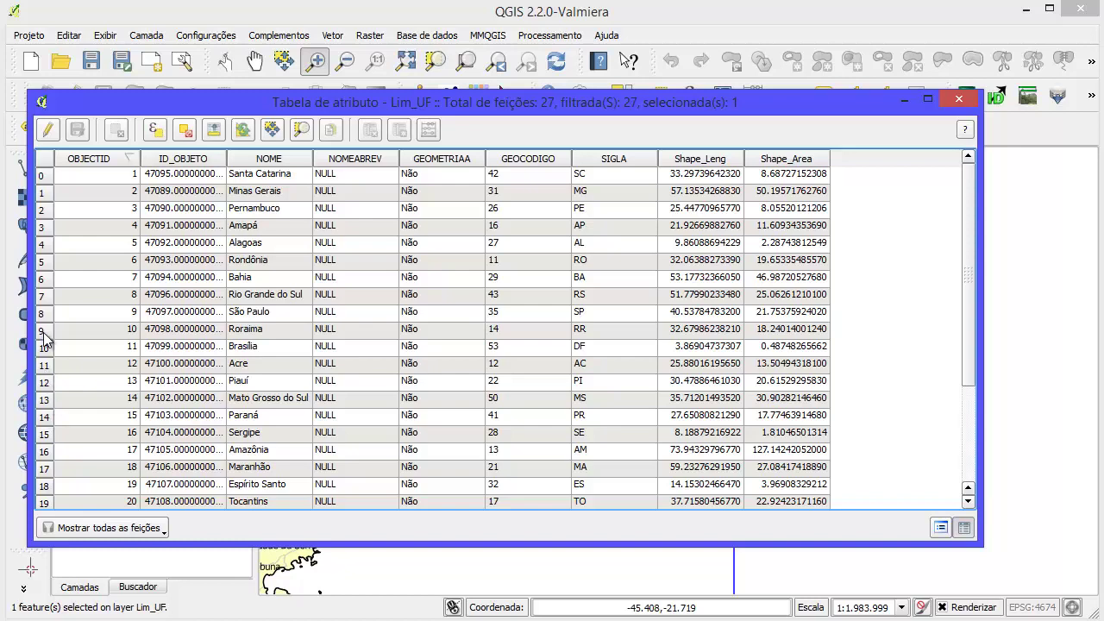
left_click(43, 383)
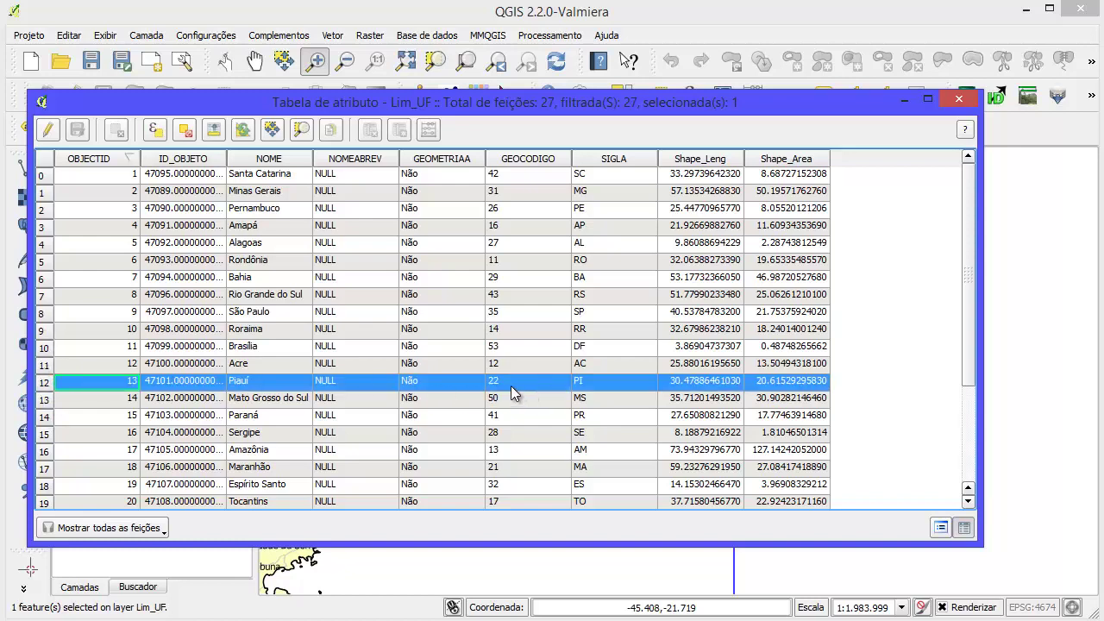
scroll(268, 396, "down", 3)
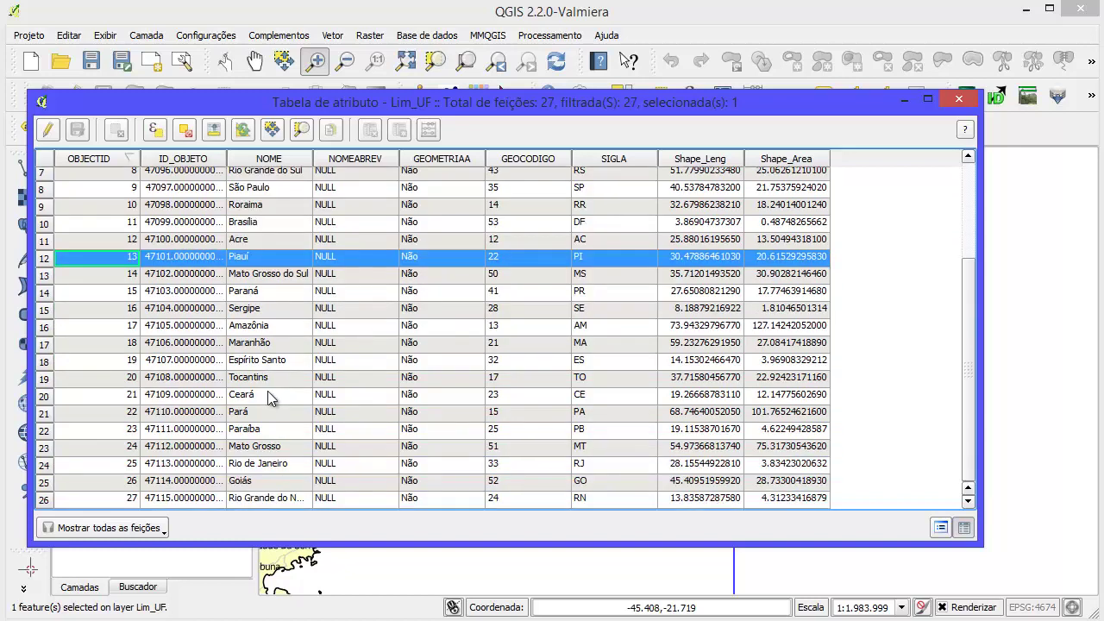
left_click(45, 429, "ctrl")
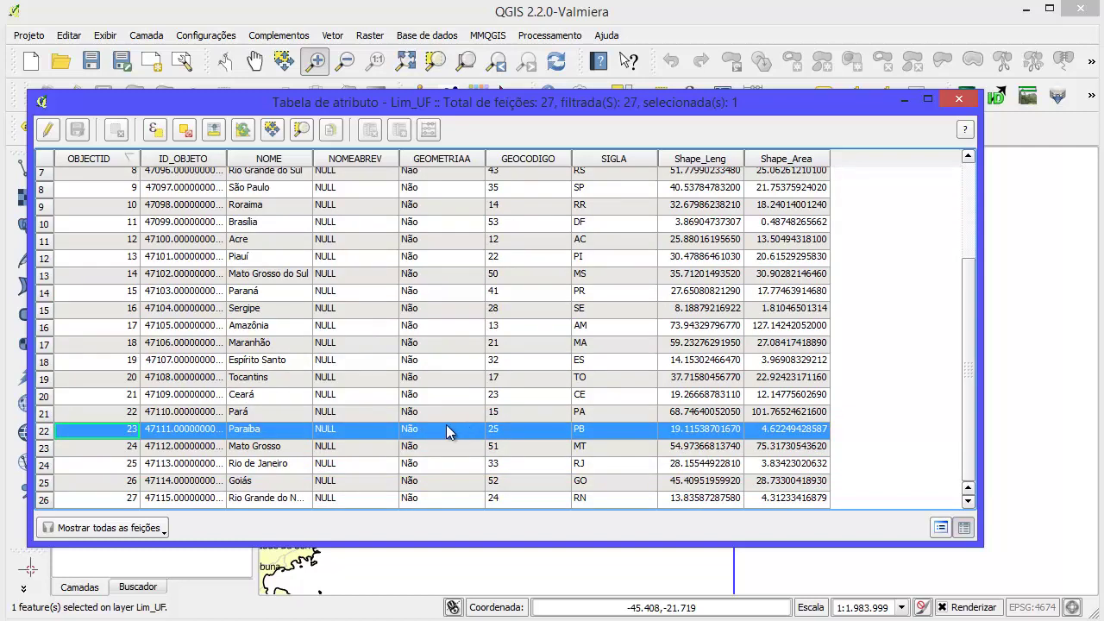
scroll(444, 426, "up", 3)
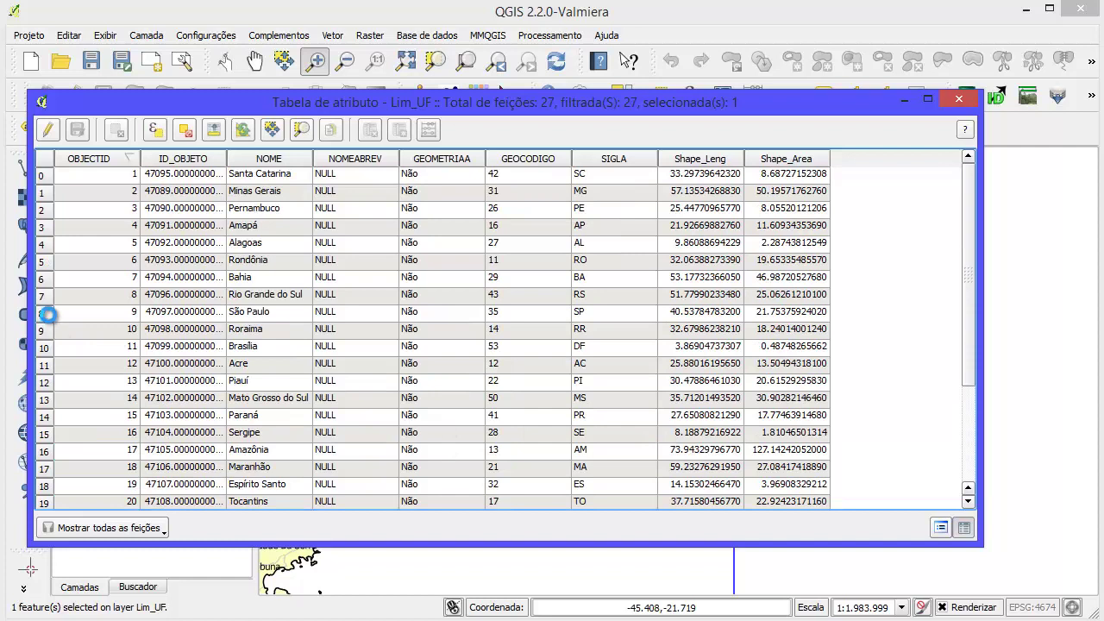
left_click(45, 314)
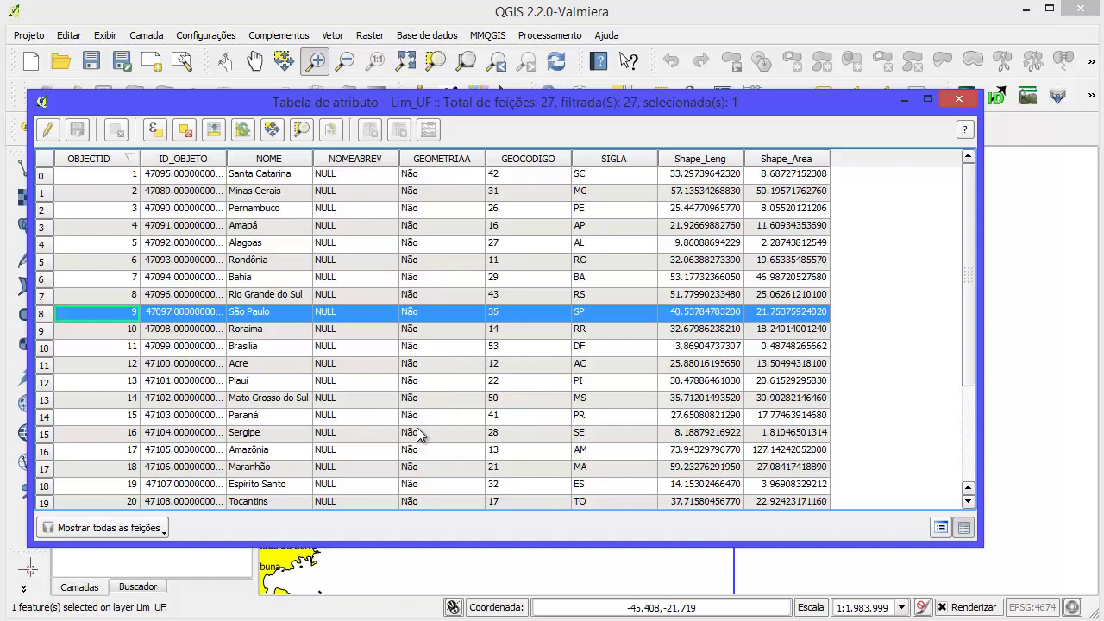
- Select the Rio de Janeiro row, view the state on the map, and clear the selection
scroll(417, 433, "down", 3)
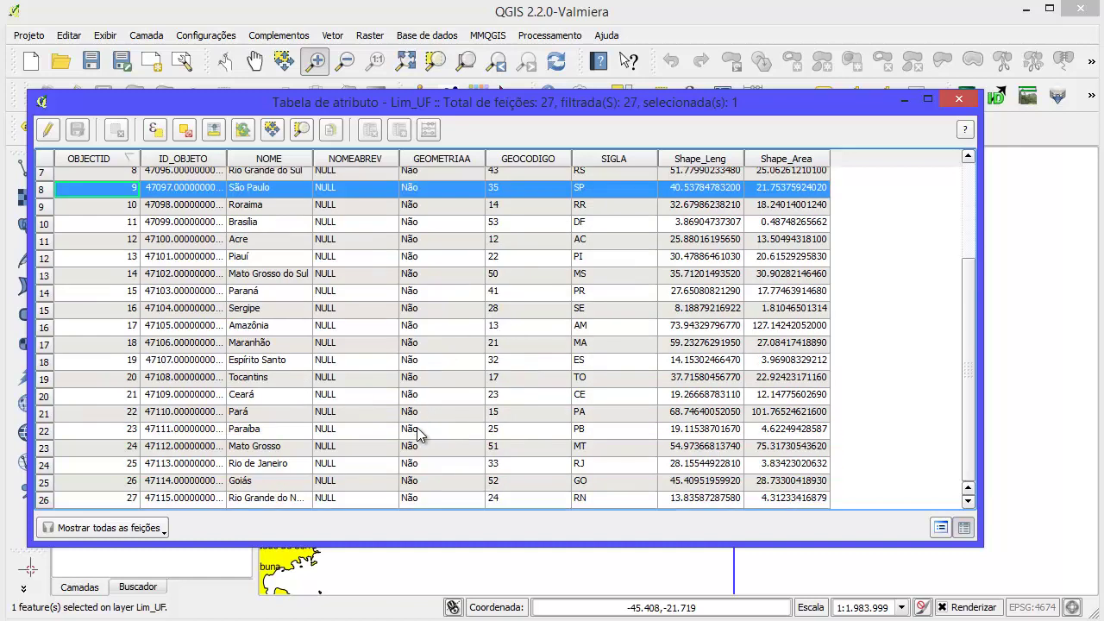
left_click(44, 466)
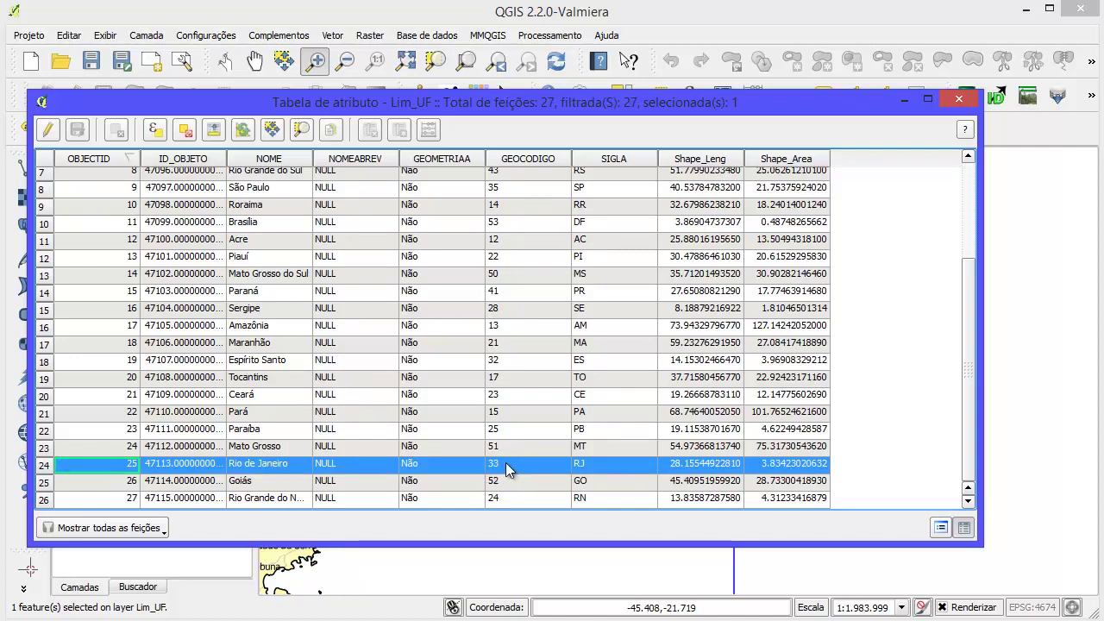
left_click(954, 95)
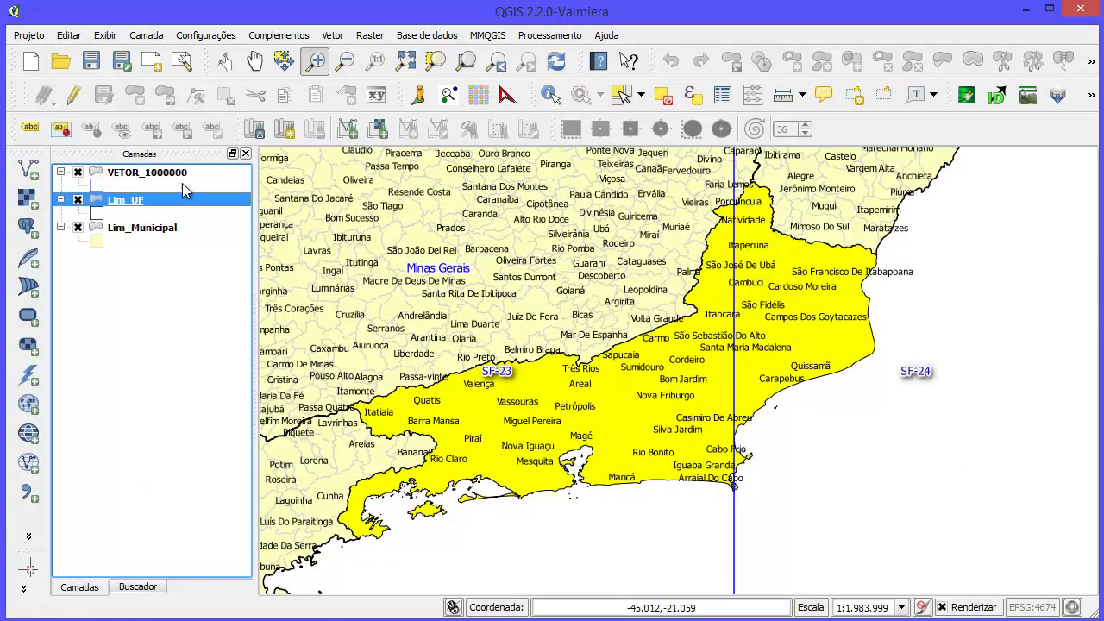
left_click(662, 95)
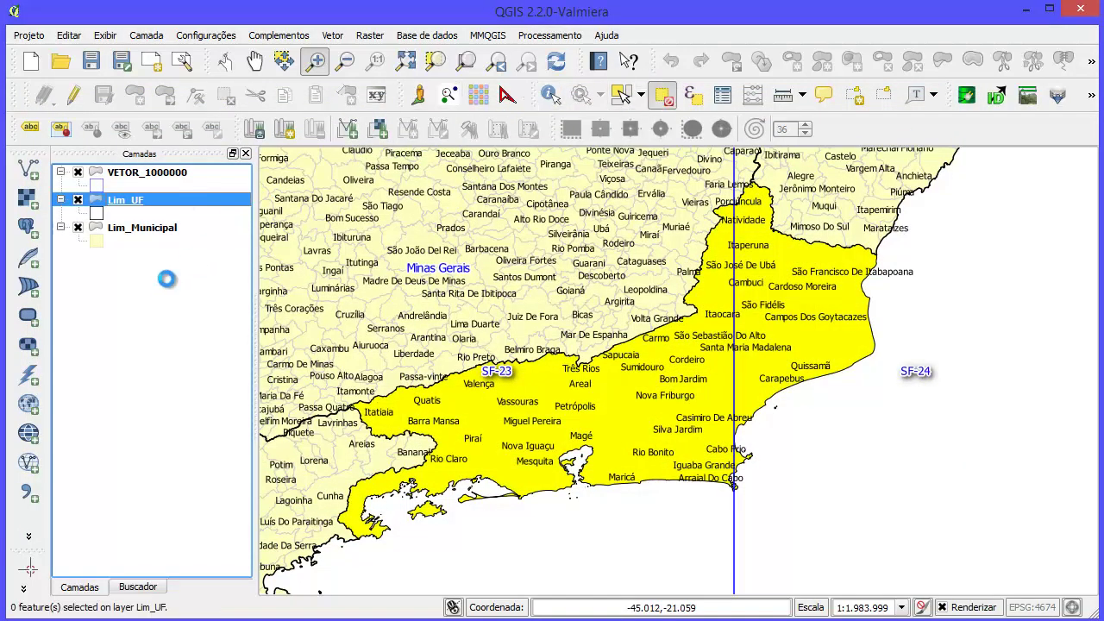
- Open the Lim_Municipal attribute table and widen the NOME column so the long municipality names fit
left_click(153, 227)
right_click(154, 227)
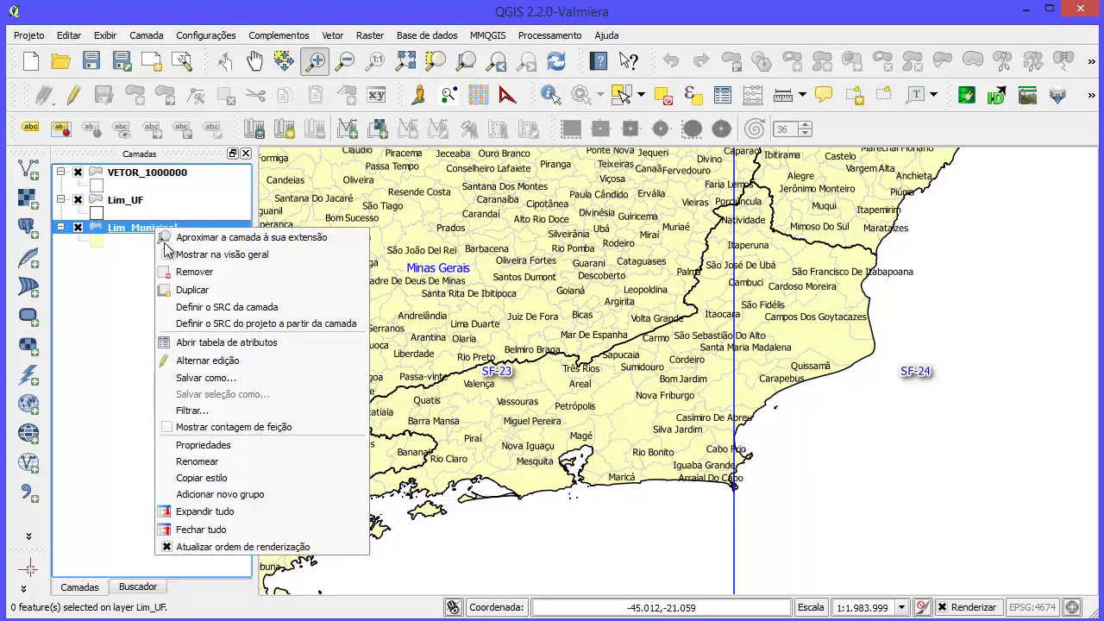
left_click(238, 343)
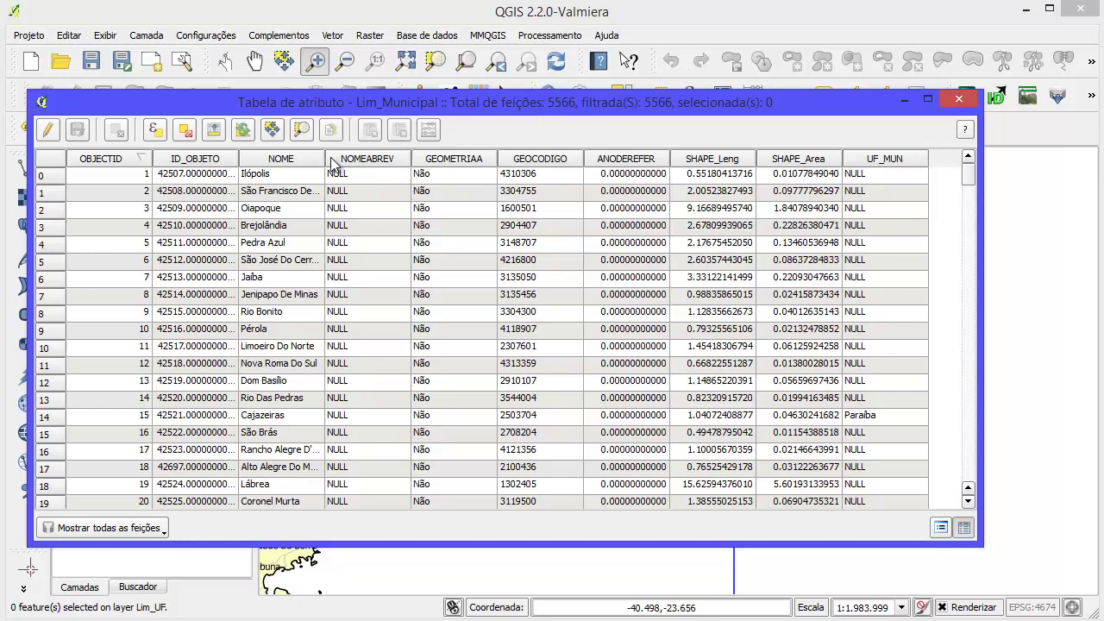
left_click_drag(332, 154, 390, 148)
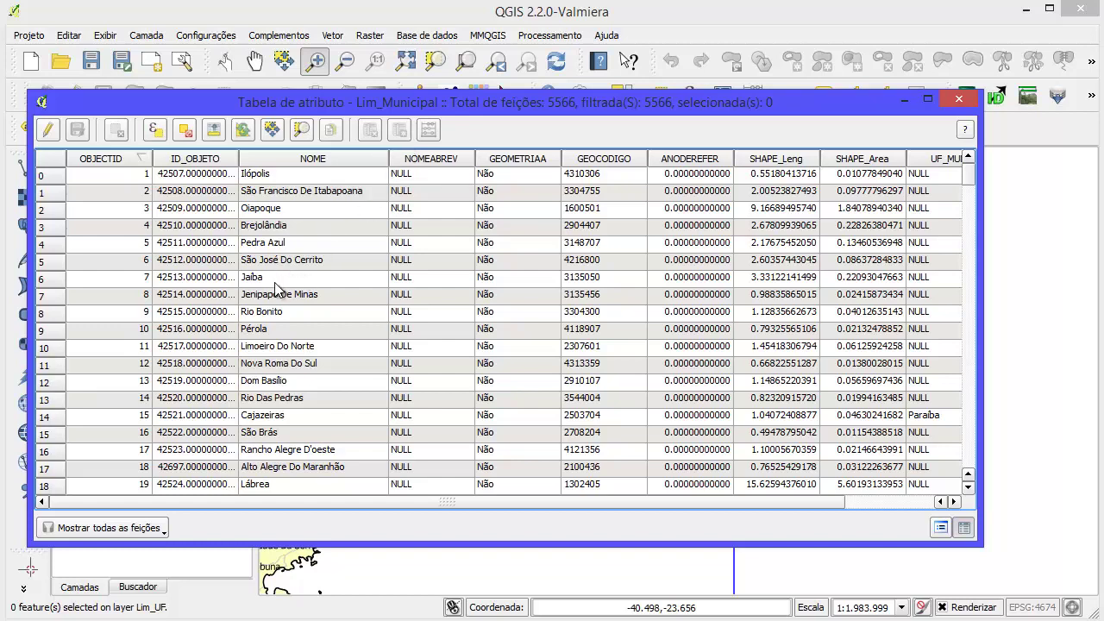
- Look through the municipalities' names and GEOCODIGO codes, then put the table out of view
scroll(304, 366, "down", 2)
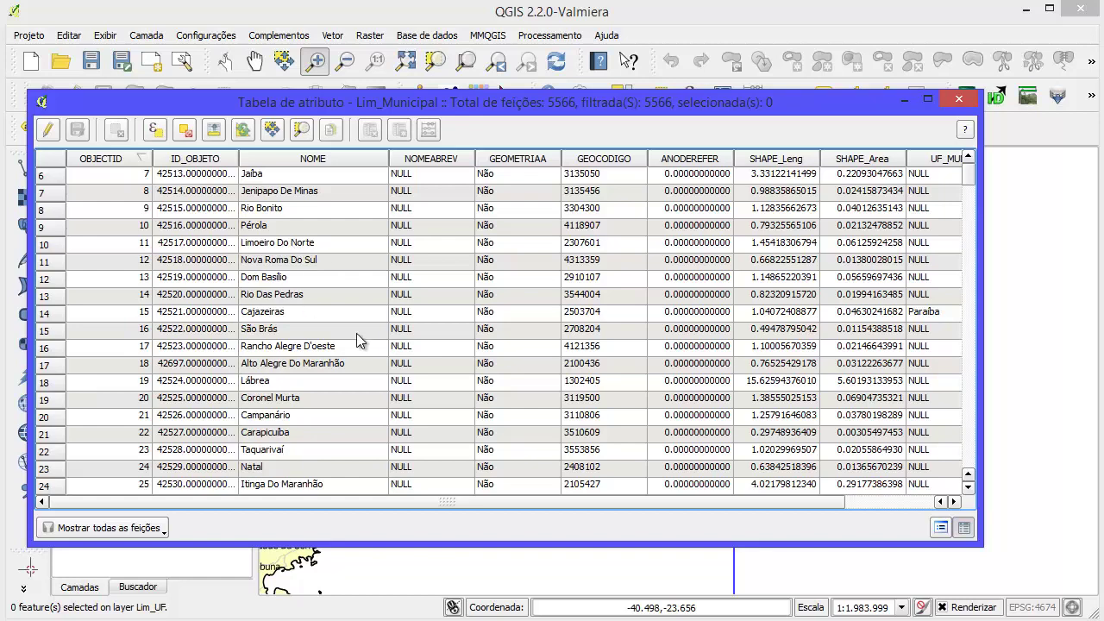
scroll(349, 335, "down", 4)
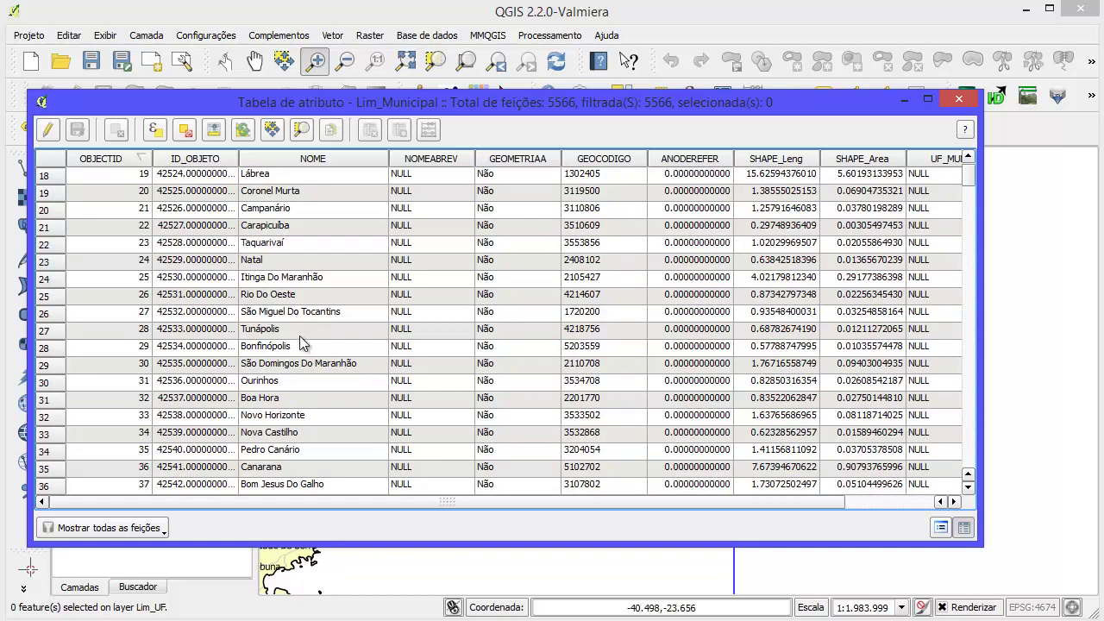
scroll(300, 338, "down", 1)
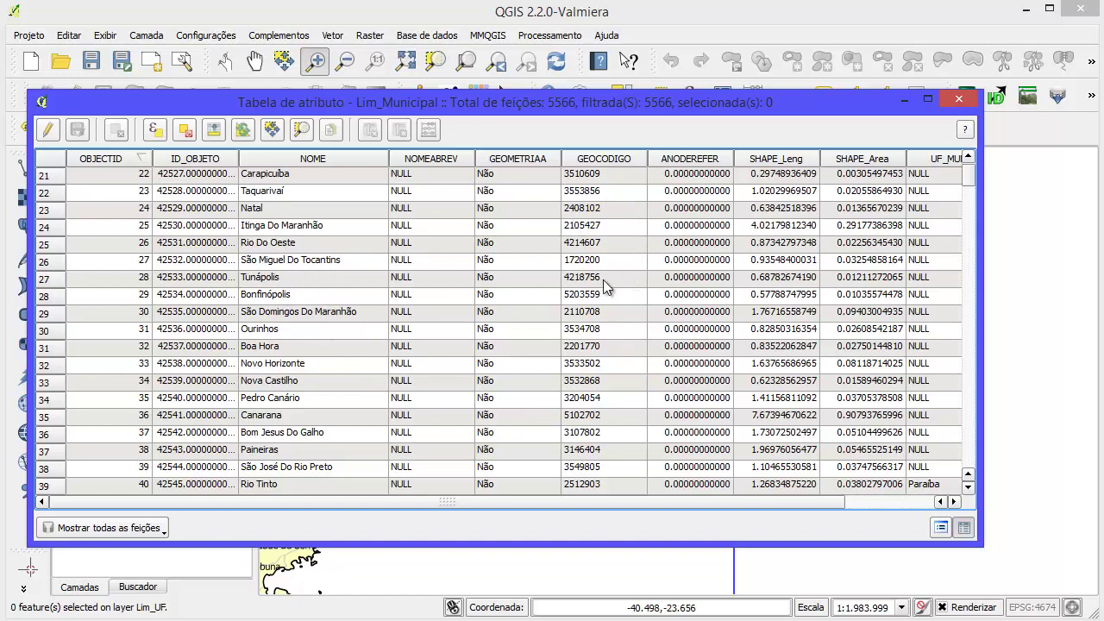
scroll(610, 302, "up", 2)
left_click(903, 98)
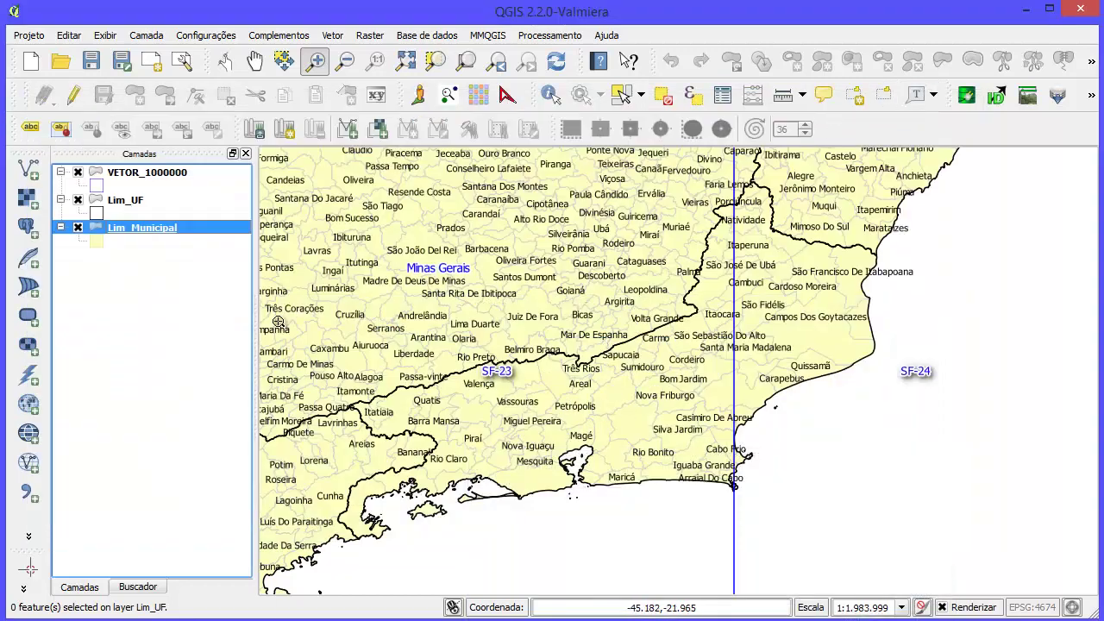
left_click(157, 171)
right_click(138, 177)
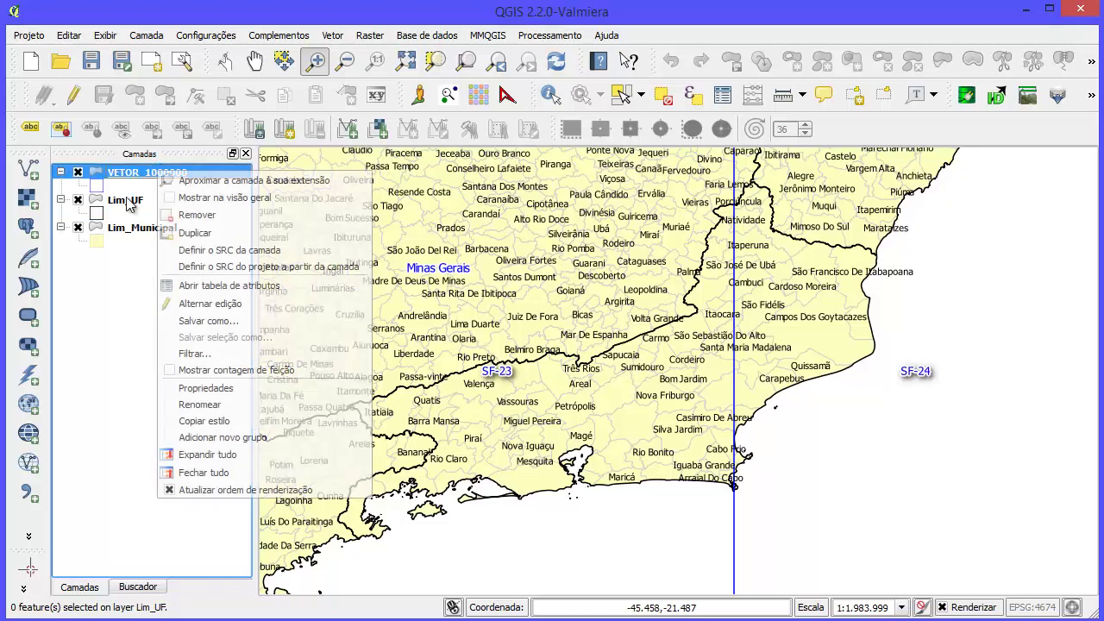
key("Escape")
- Recheck Rio de Janeiro's GEOCODIGO in the Lim_UF attribute table, then close the table and deselect the state
left_click(128, 200)
right_click(125, 201)
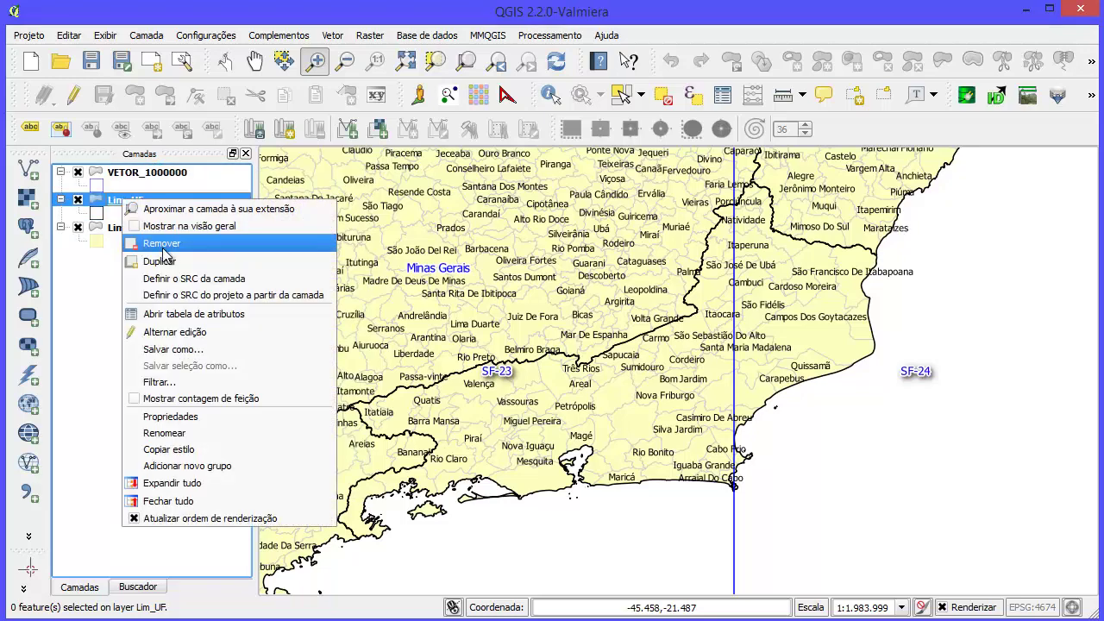
left_click(203, 313)
scroll(960, 372, "down", 3)
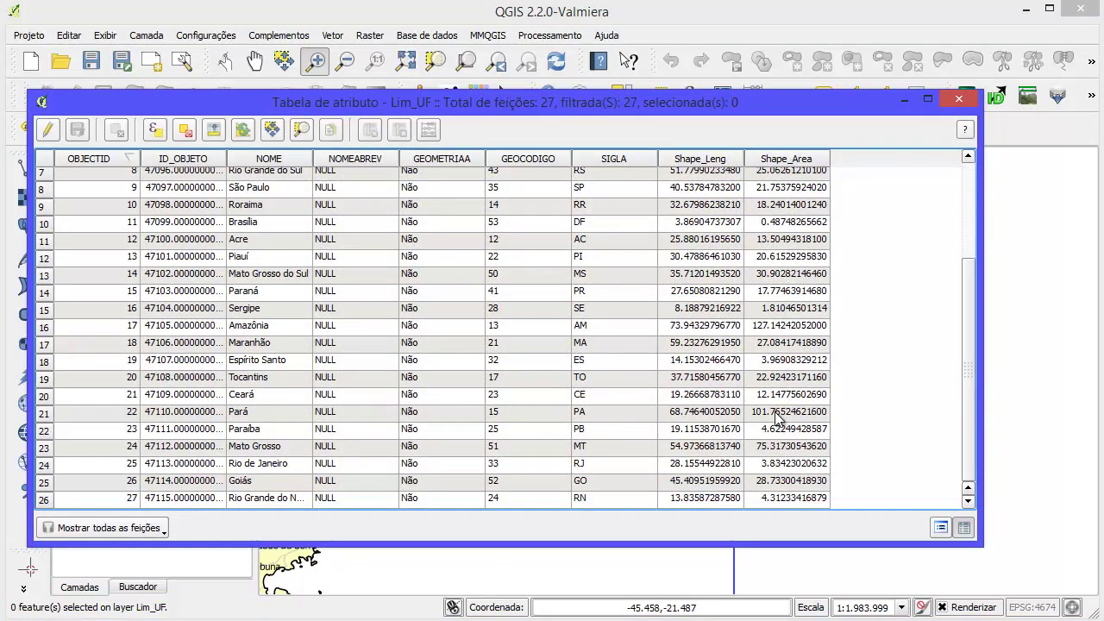
left_click(42, 465)
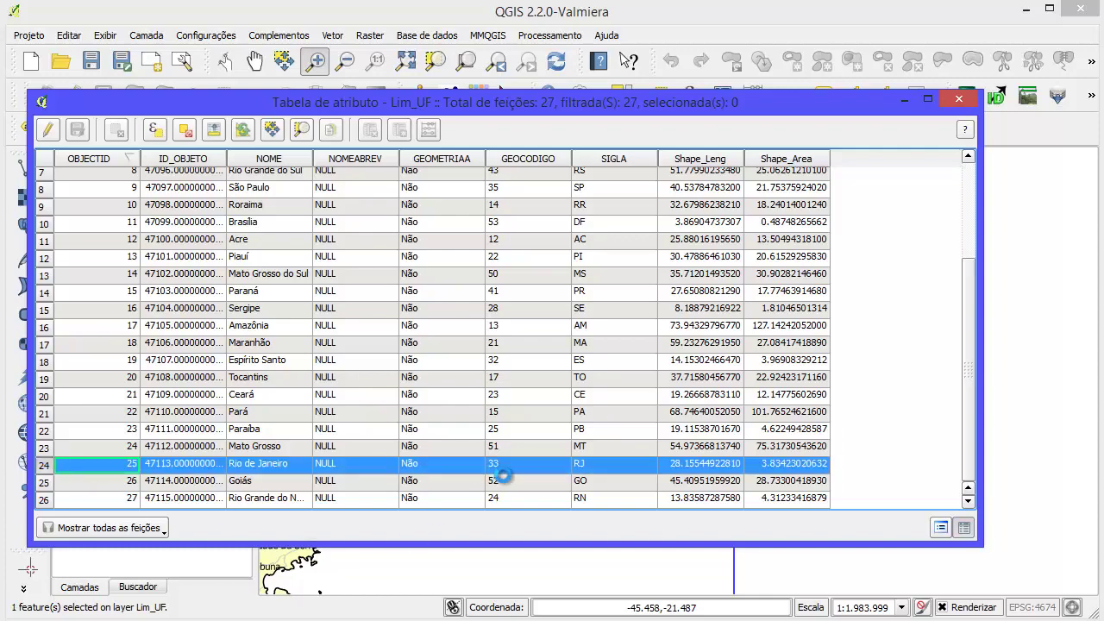
left_click(958, 100)
left_click(664, 95)
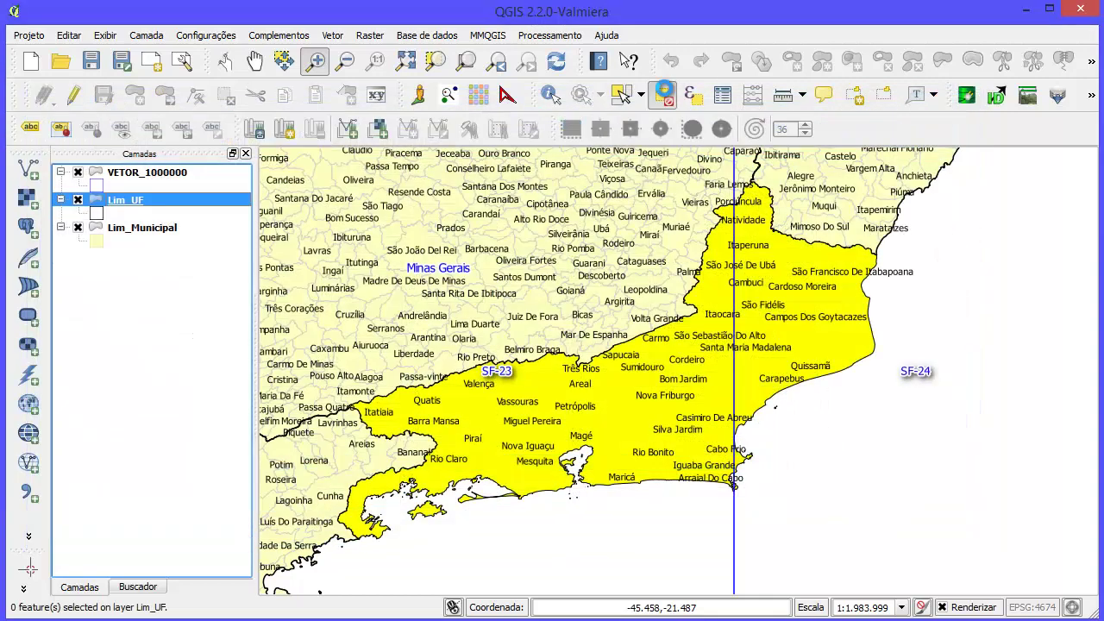
- Open the Lim_Municipal attribute table and sort its records by GEOCODIGO in ascending order
left_click(143, 227)
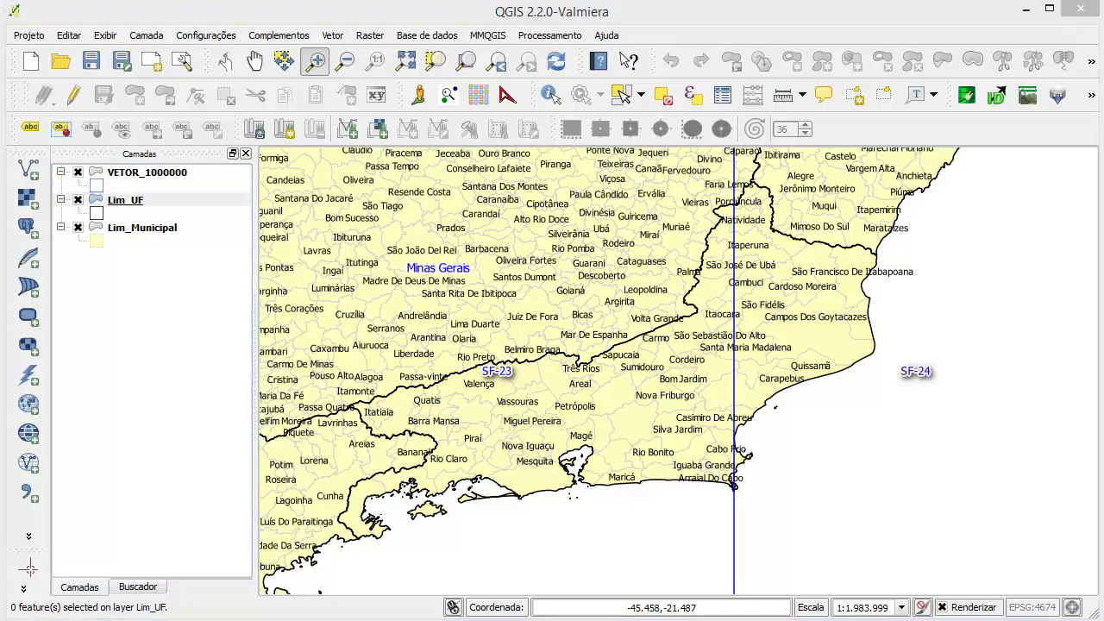
left_click(722, 95)
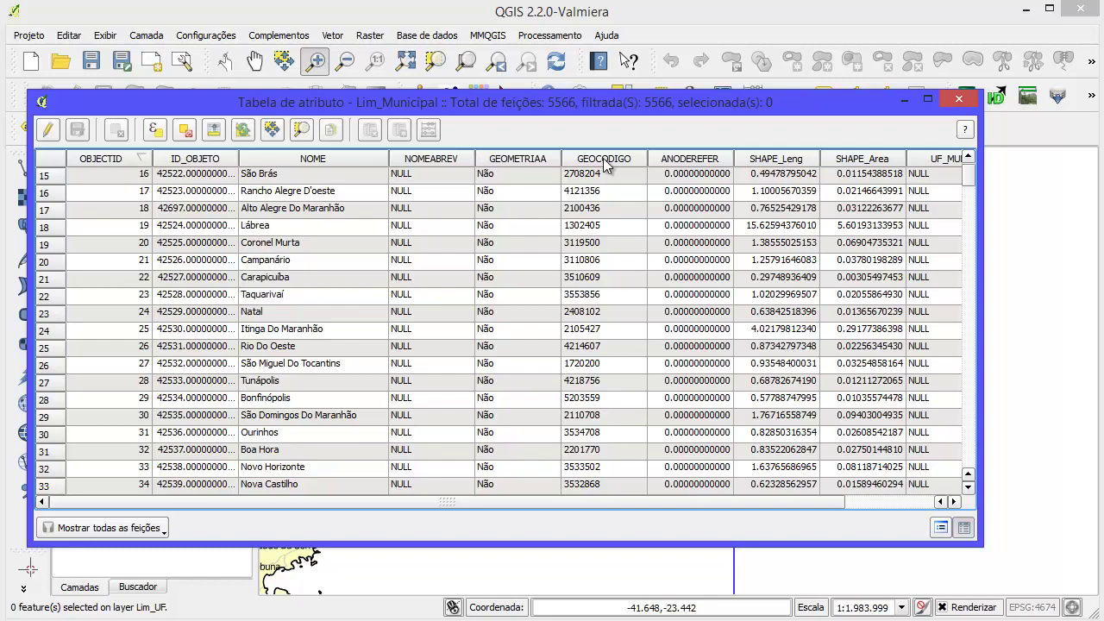
left_click(605, 162)
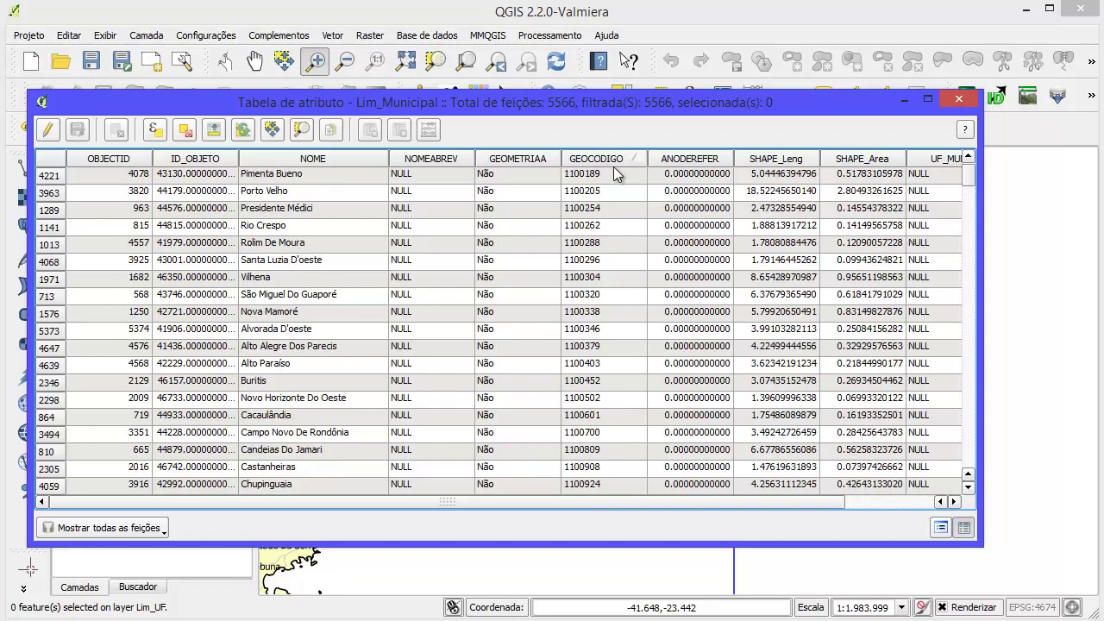
scroll(602, 295, "down", 20)
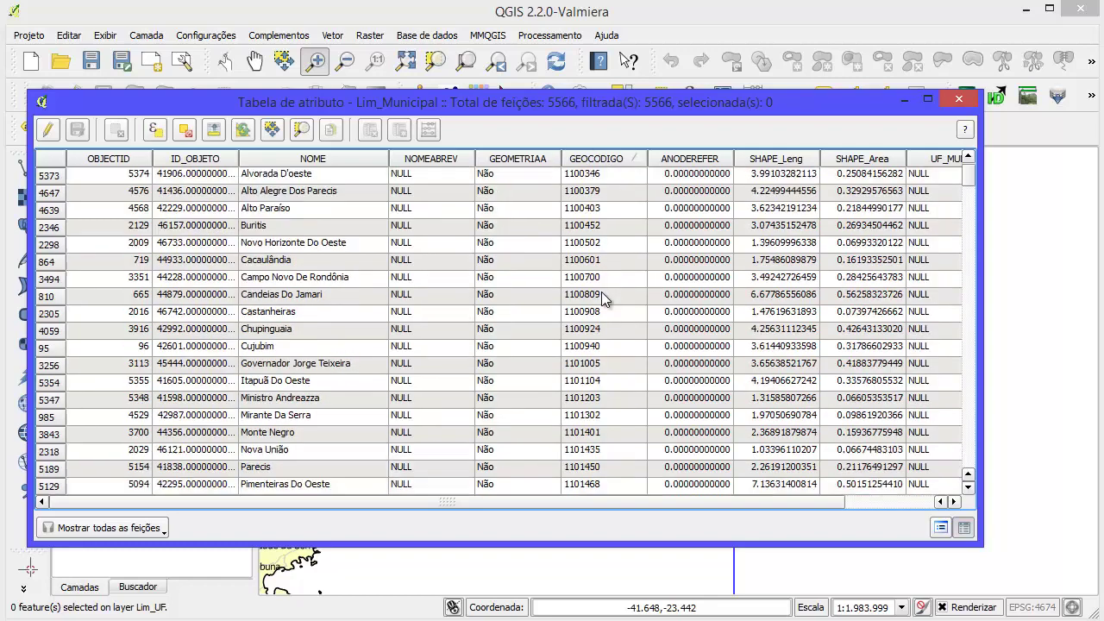
- Find the first Rio de Janeiro municipality in the sorted Lim_Municipal table and select the Angra Dos Reis record
scroll(612, 311, "down", 6)
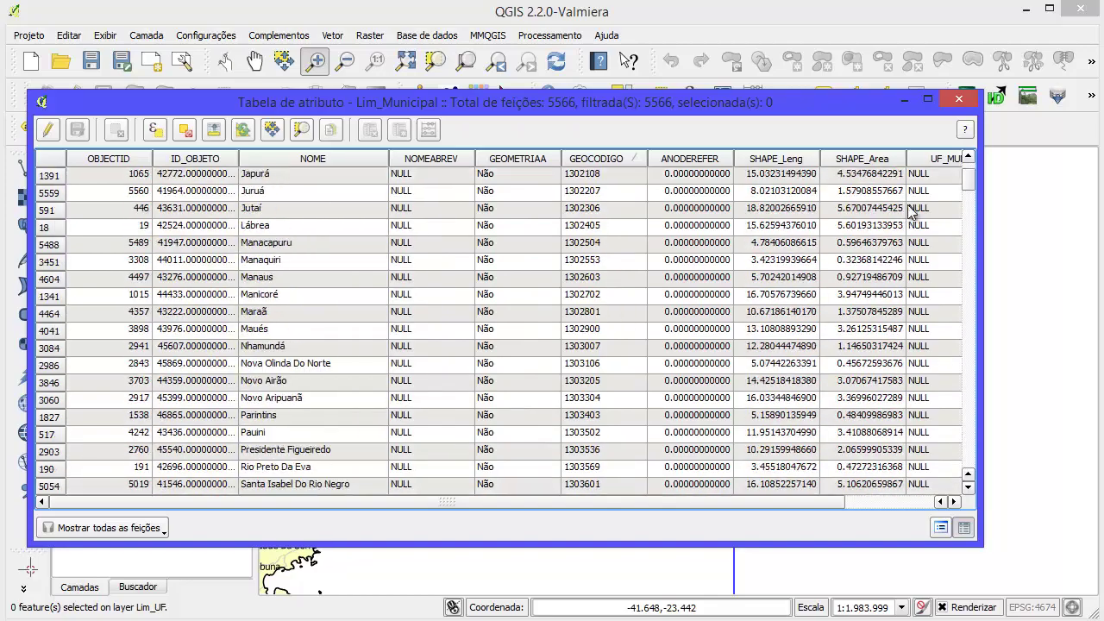
left_click_drag(972, 182, 966, 266)
left_click_drag(966, 315, 858, 304)
scroll(880, 294, "up", 8)
scroll(858, 304, "down", 15)
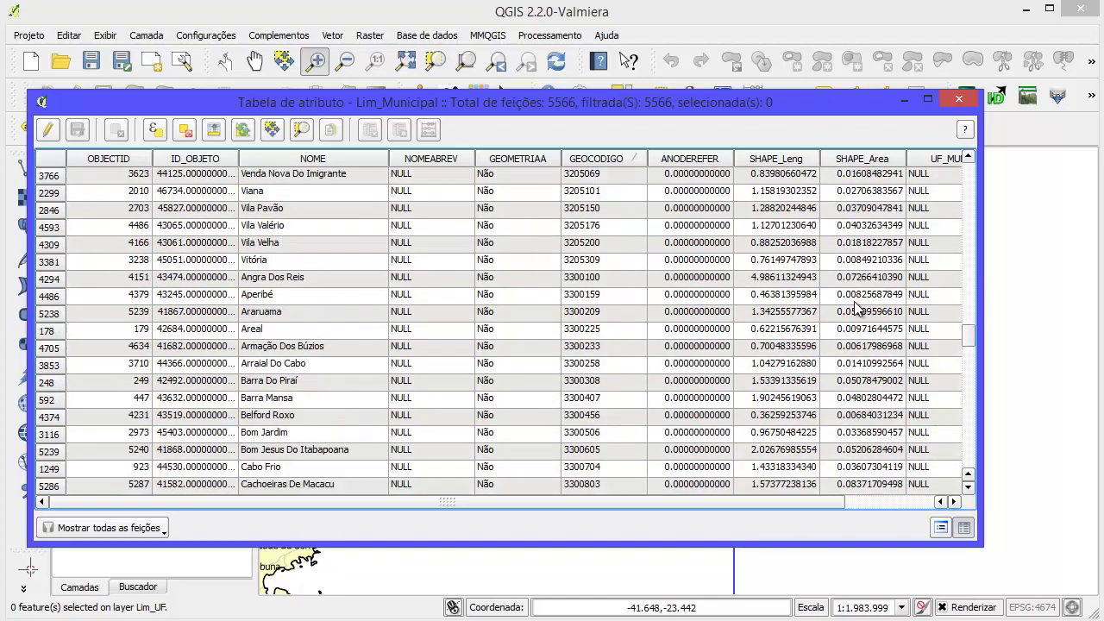
scroll(858, 303, "up", 3)
scroll(828, 306, "down", 2)
left_click(50, 296)
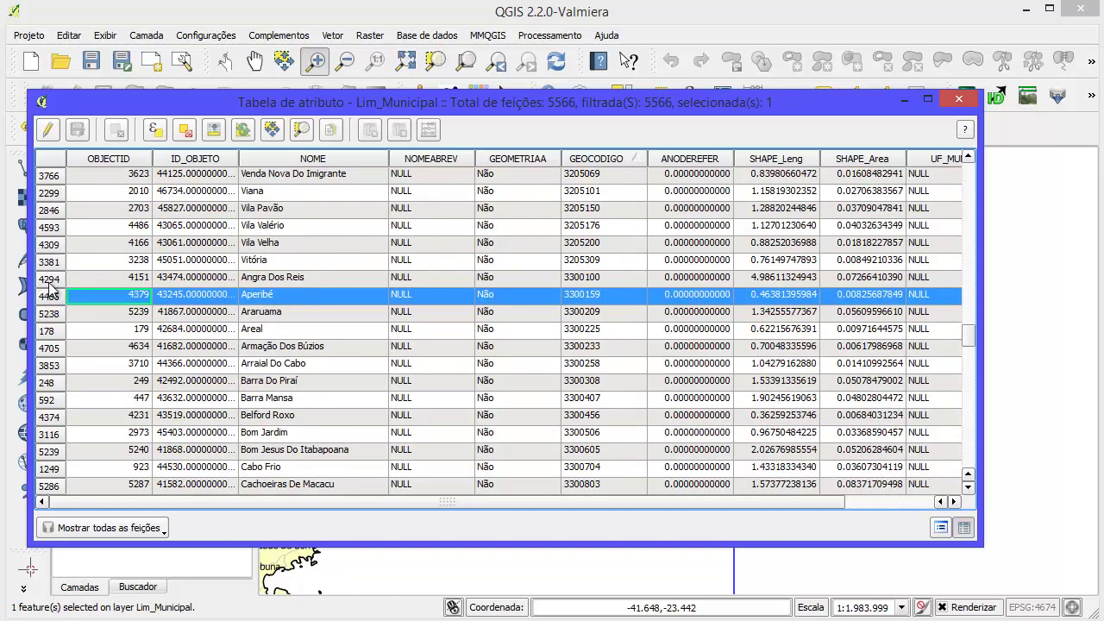
left_click(112, 283, "ctrl")
left_click(50, 279)
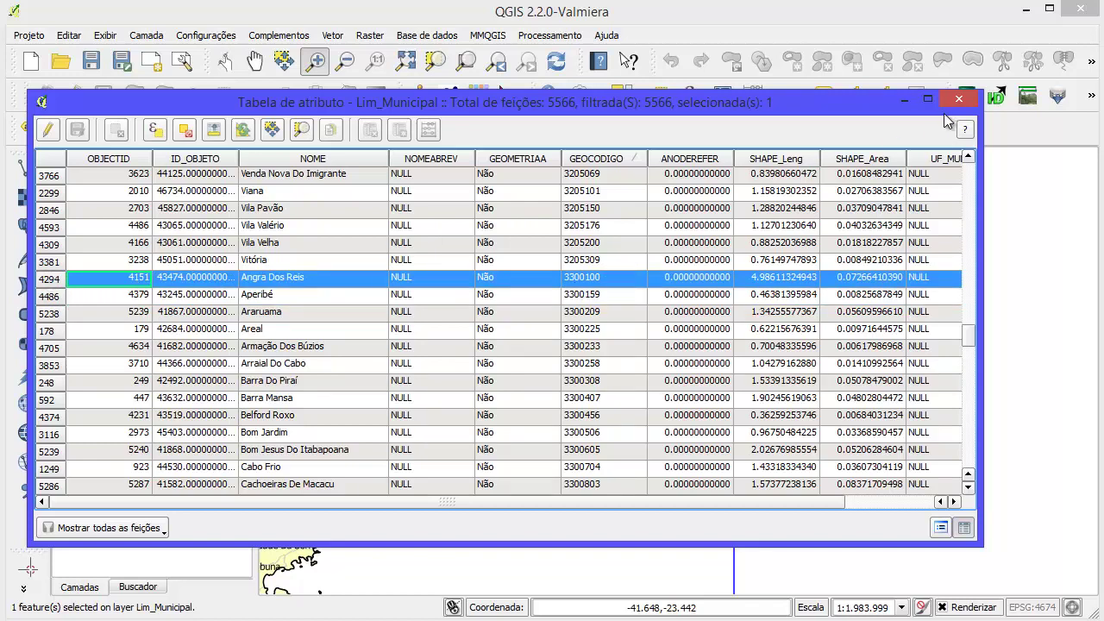
- Zoom the map to the selected Angra Dos Reis municipality and move the attribute table aside to expose it
left_click_drag(944, 108, 257, 211)
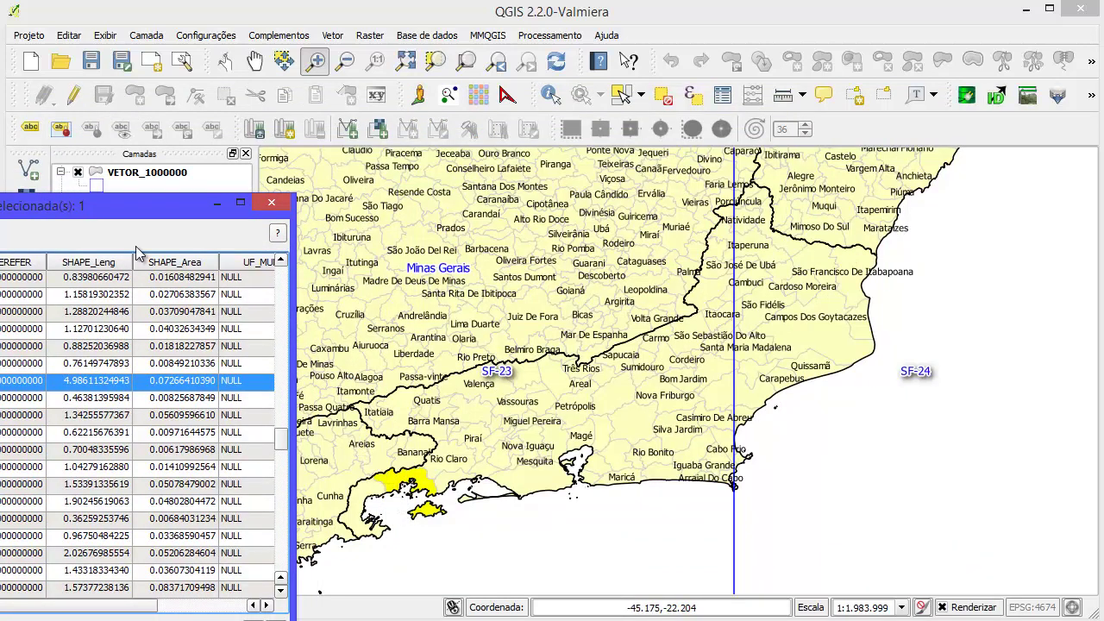
left_click_drag(135, 212, 722, 159)
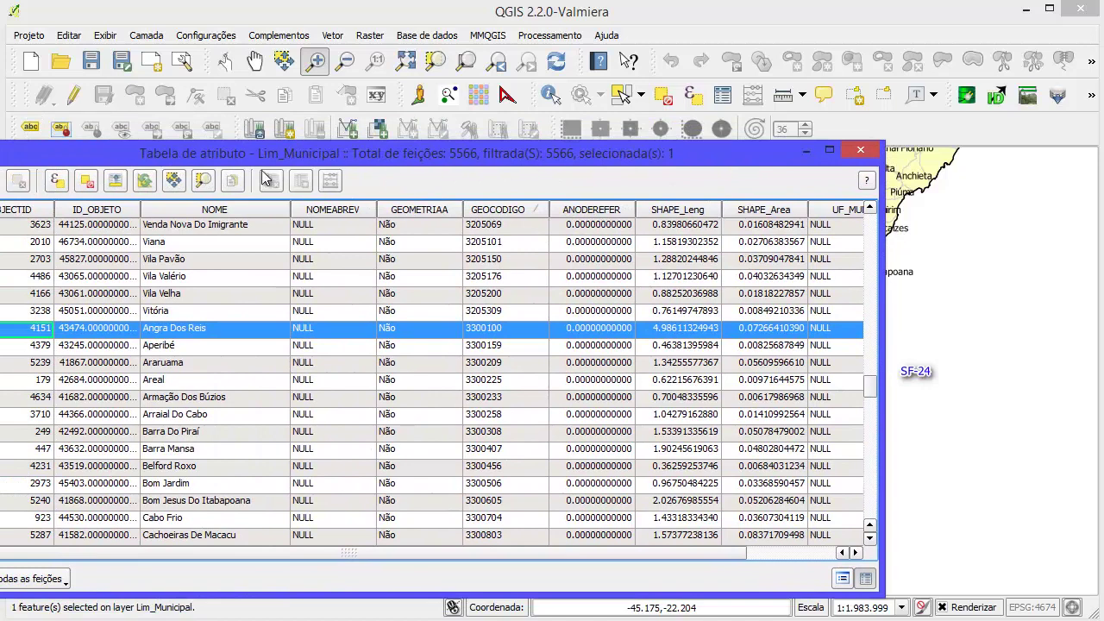
left_click(205, 183)
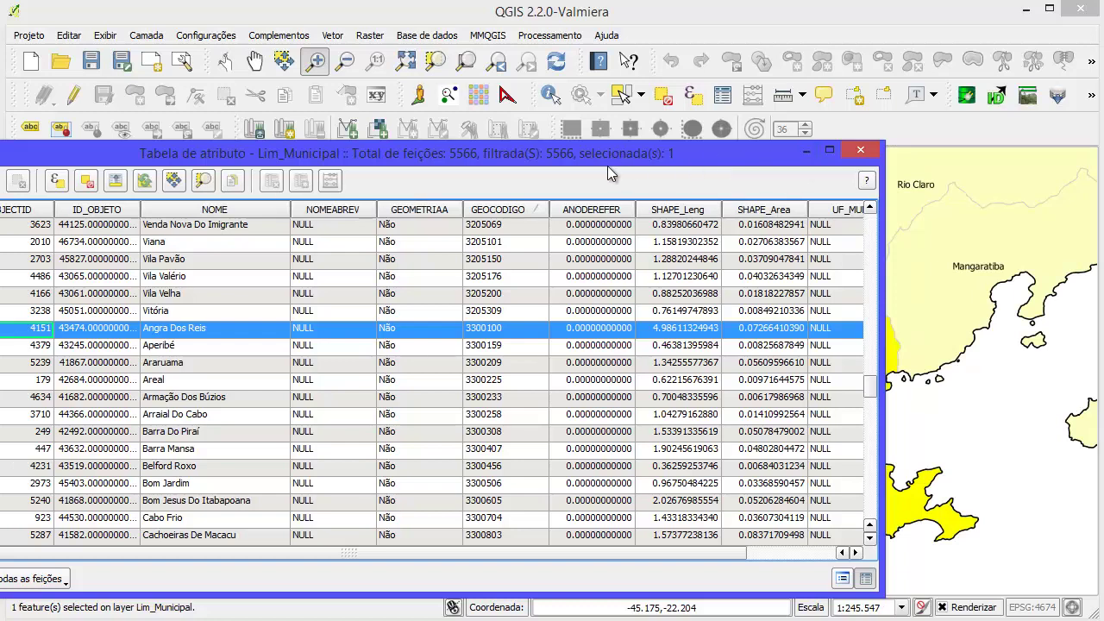
left_click_drag(603, 157, 213, 157)
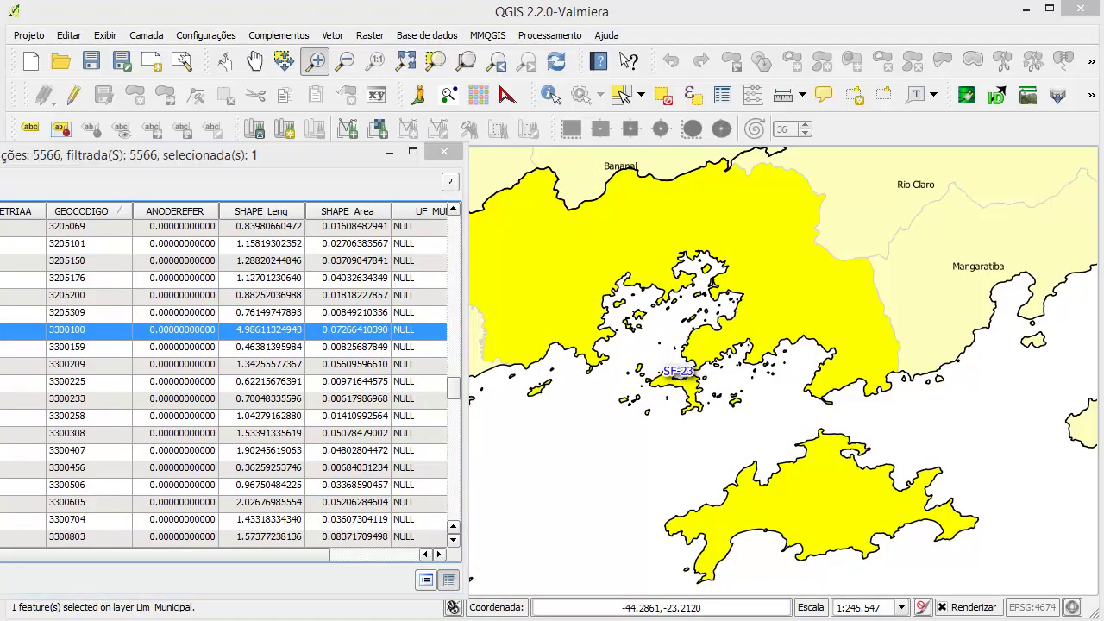
- Check the Angra dos Reis GEOCODIGO in the total_populacao_rio_de_janeiro.xls sheet in Excel, then return to QGIS and compare it with the attribute table and map
key("alt+Tab")
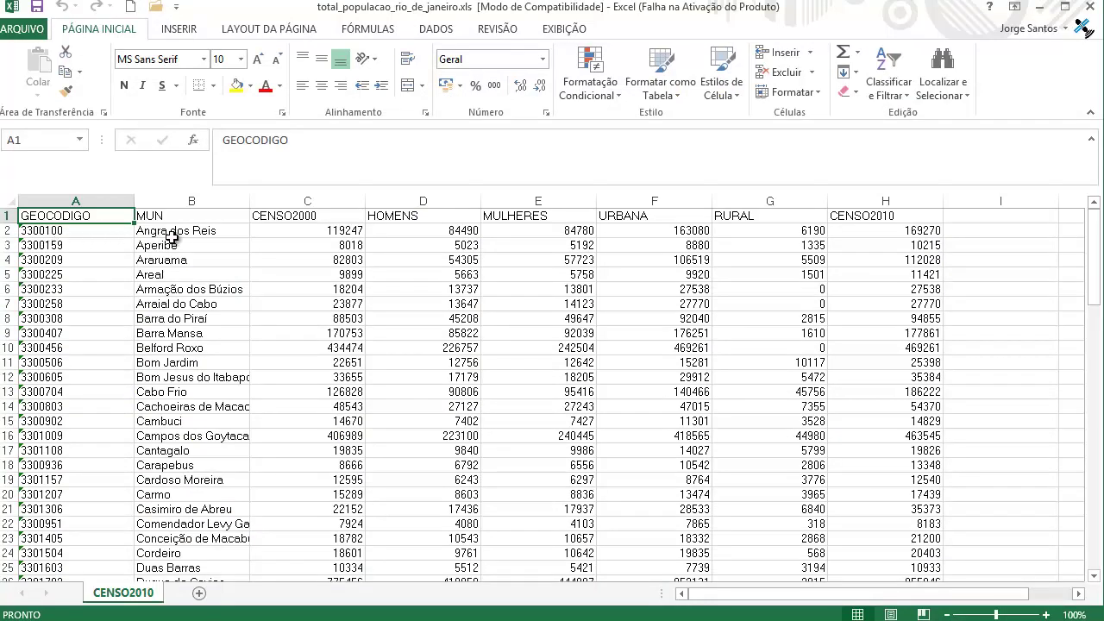
left_click(1040, 7)
left_click_drag(184, 155, 766, 123)
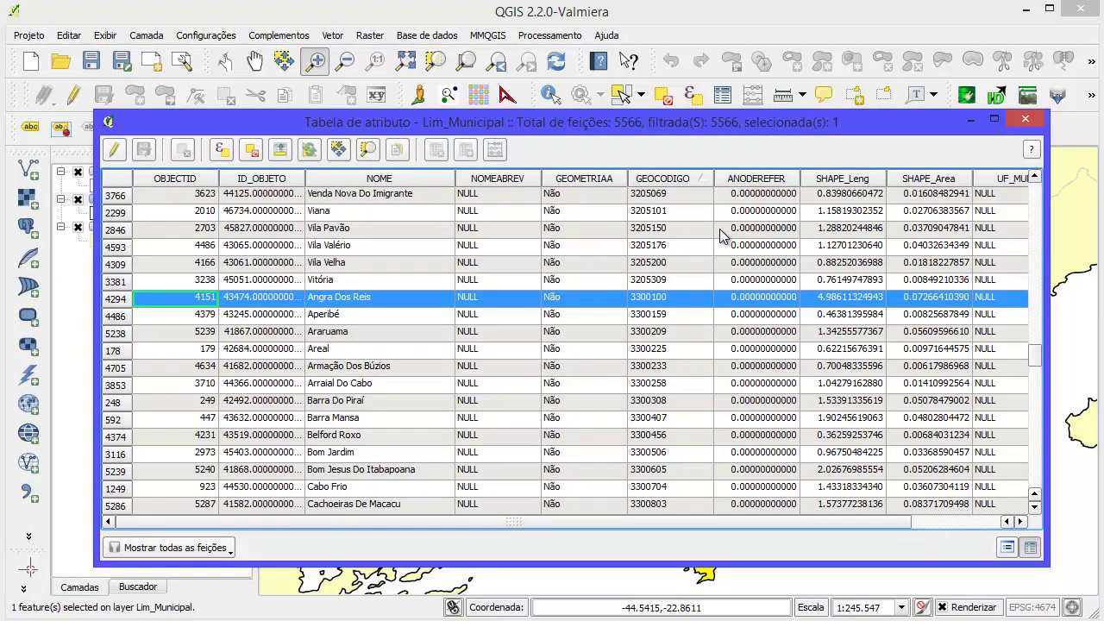
left_click_drag(651, 125, 559, 135)
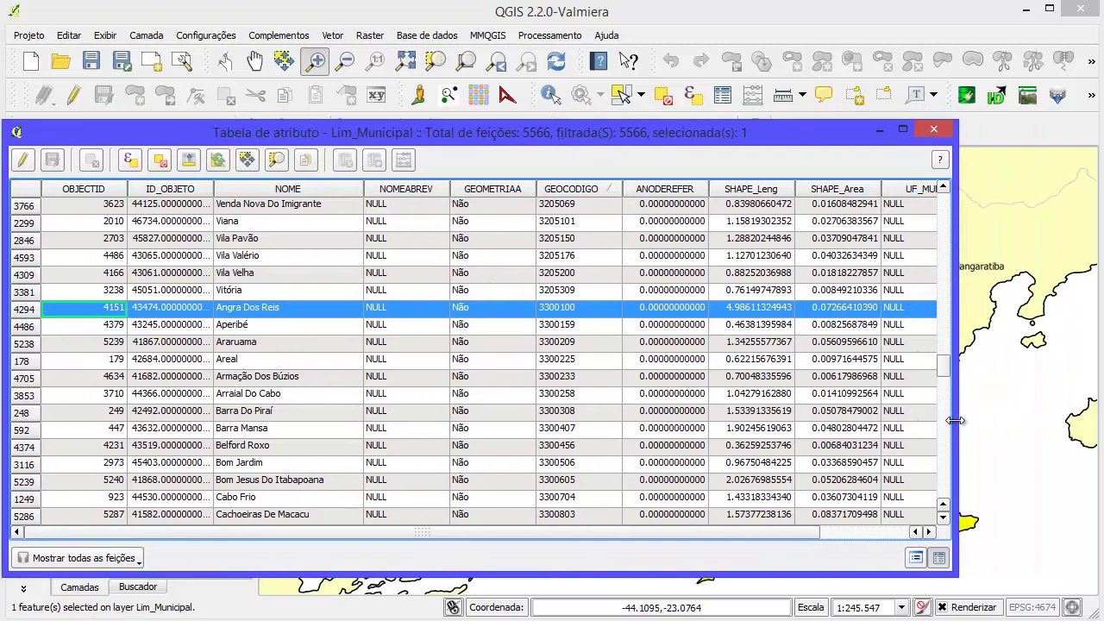
left_click_drag(956, 420, 447, 420)
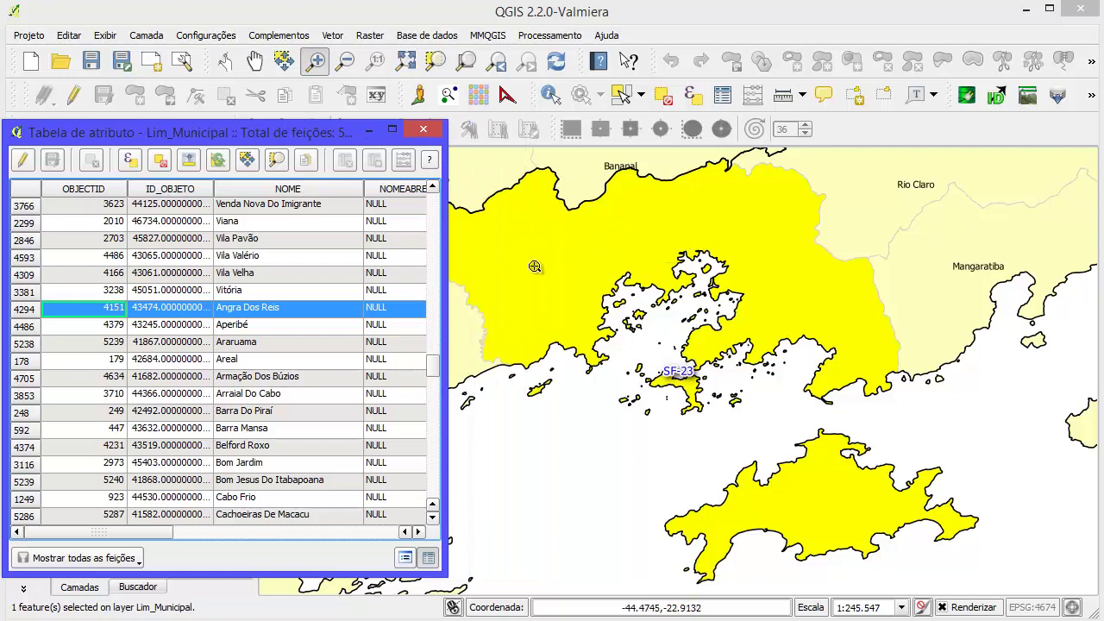
- Widen the Lim_Municipal attribute table to show all its columns and enable editing on the layer
left_click_drag(446, 438, 1017, 420)
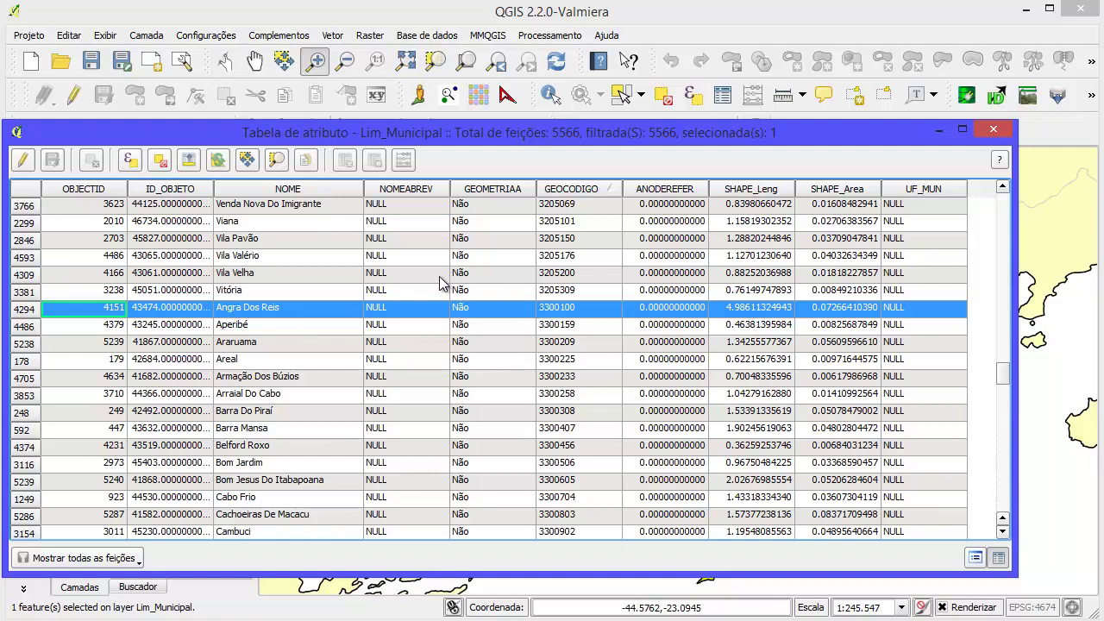
left_click(24, 159)
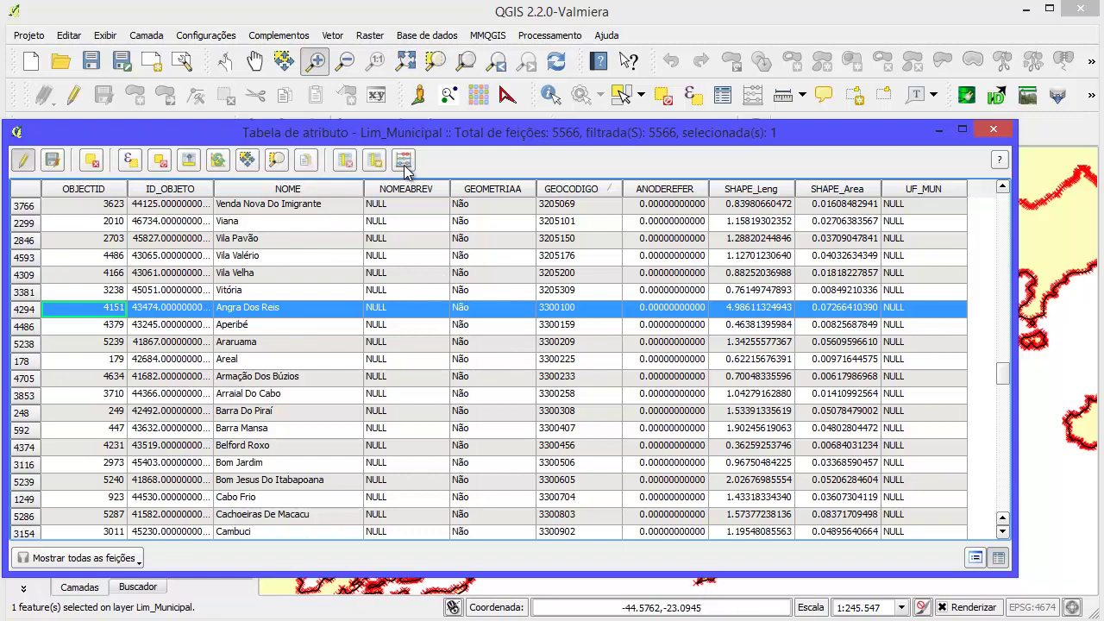
left_click(404, 160)
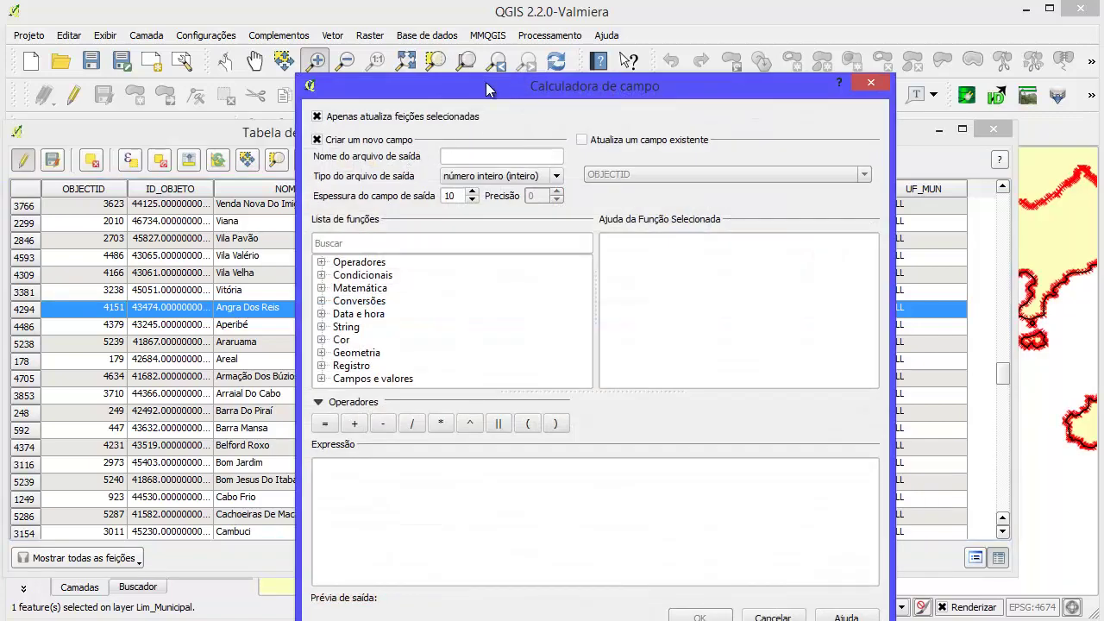
left_click_drag(488, 89, 413, 57)
left_click(413, 127)
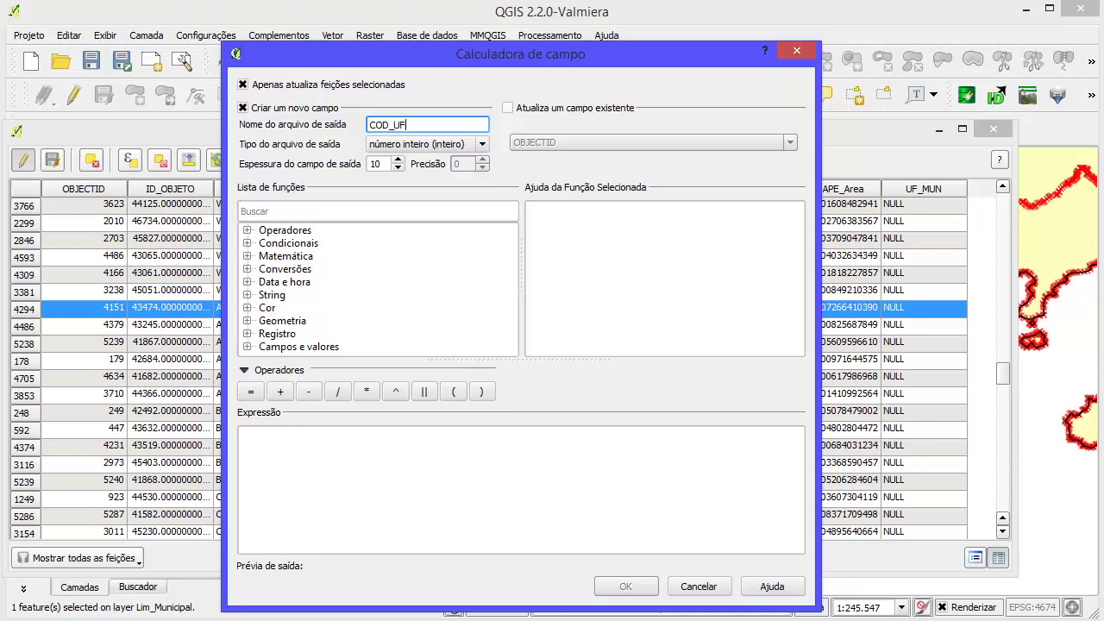
left_click_drag(432, 60, 585, 65)
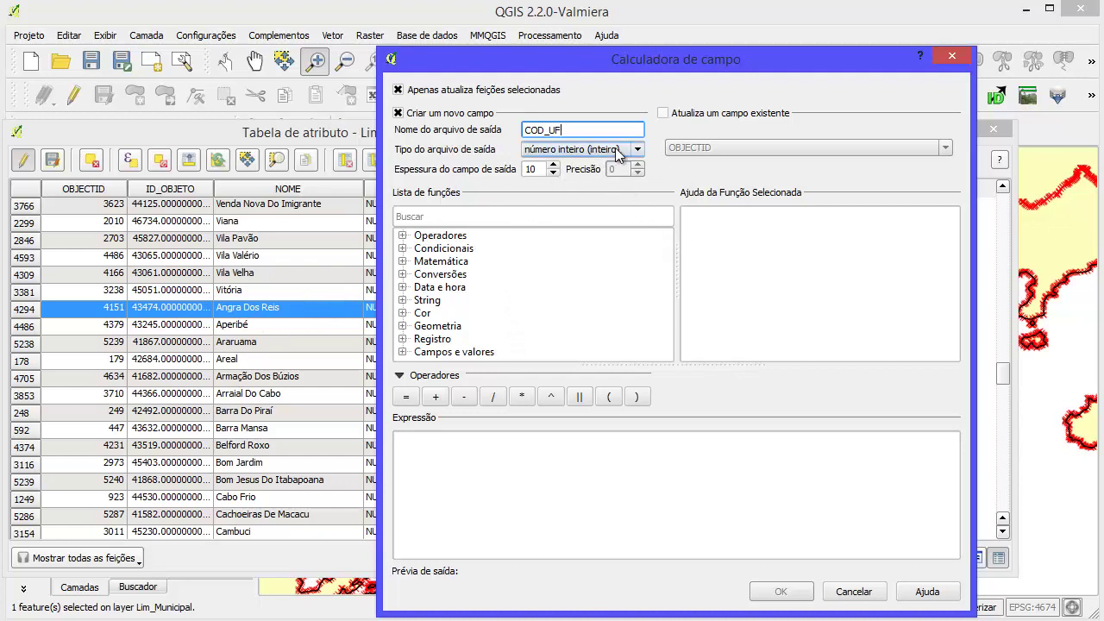
left_click(582, 149)
left_click(607, 187)
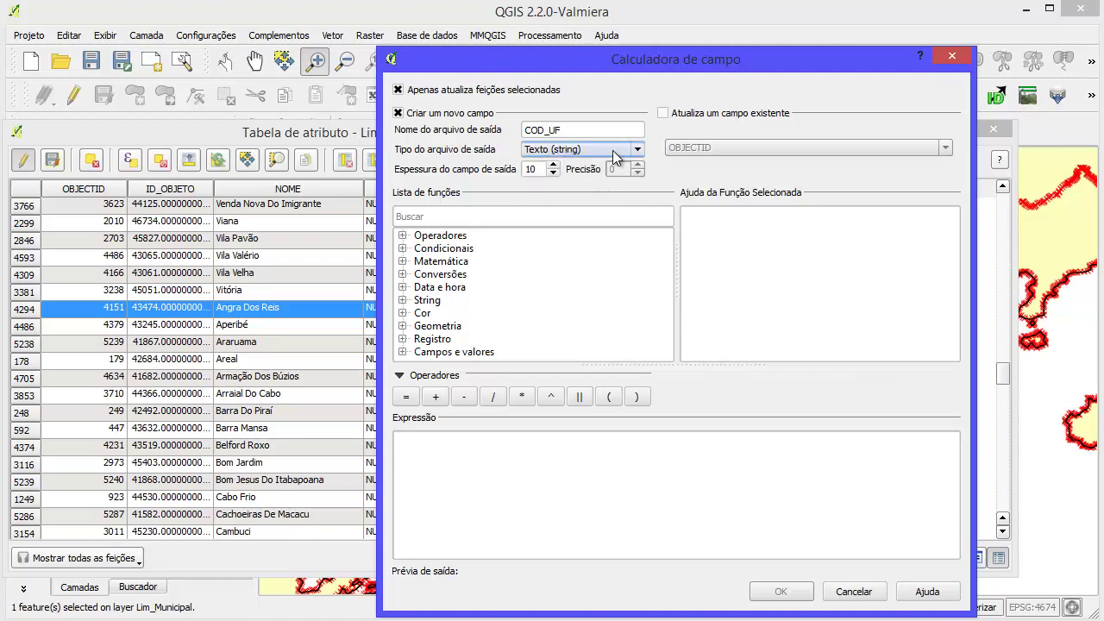
double_click(543, 169)
type("50")
left_click_drag(382, 299, 549, 299)
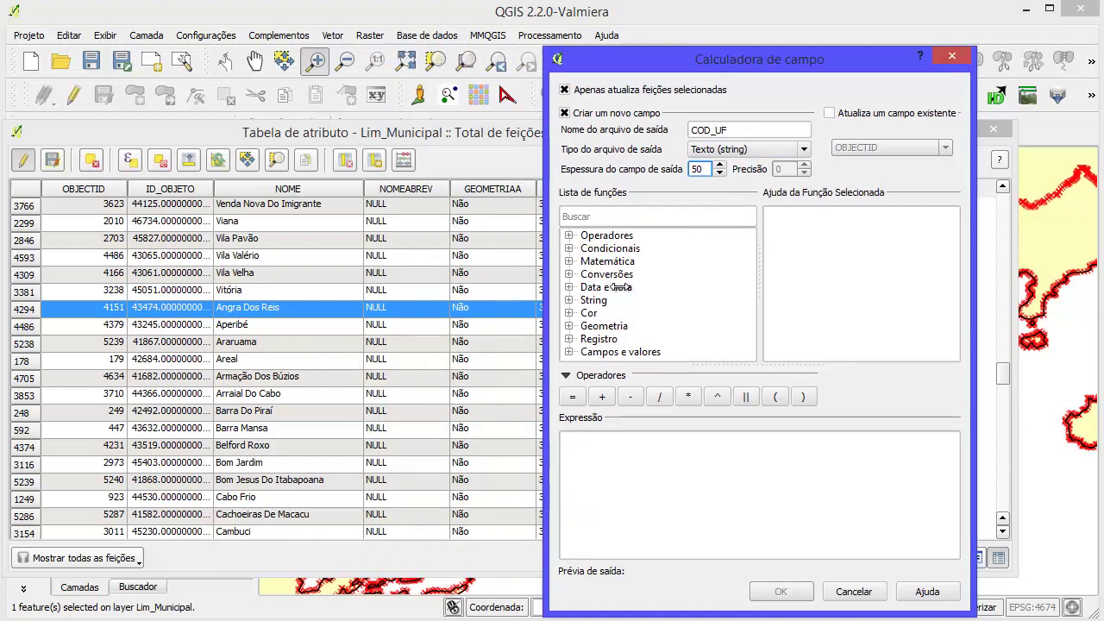
left_click_drag(610, 69, 666, 54)
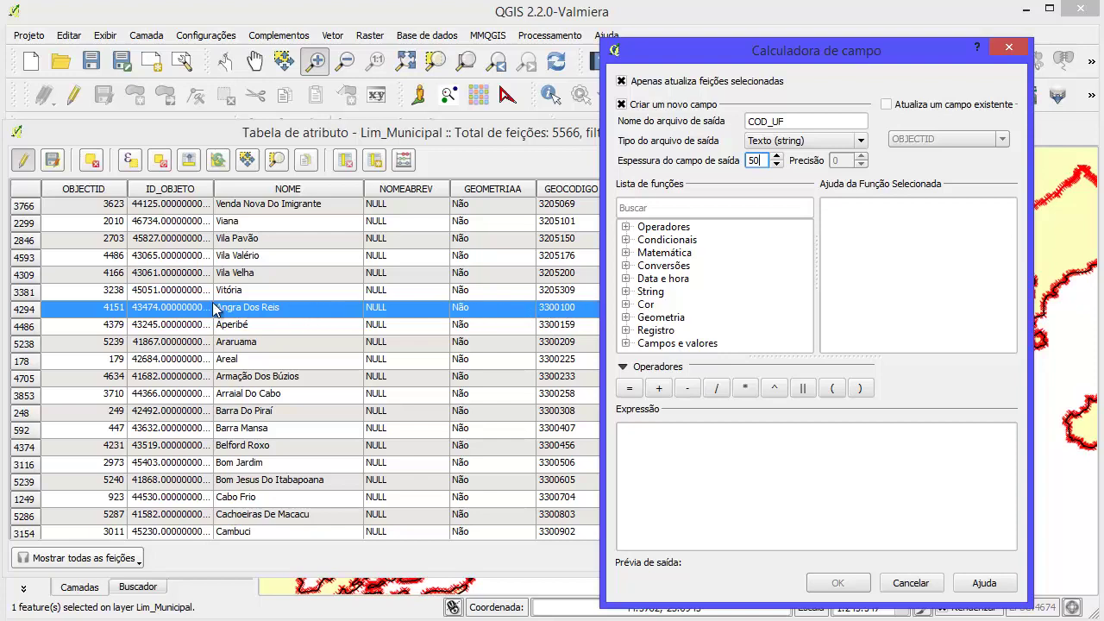
left_click(1016, 53)
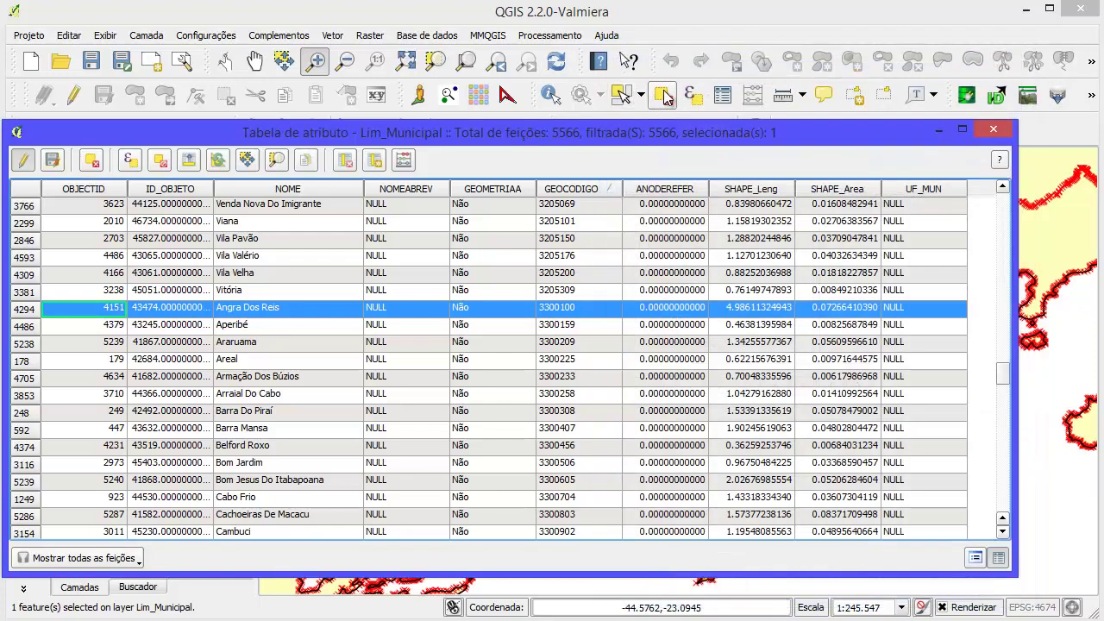
- Clear the feature selection and open the field calculator from the Lim_Municipal attribute table
left_click(664, 95)
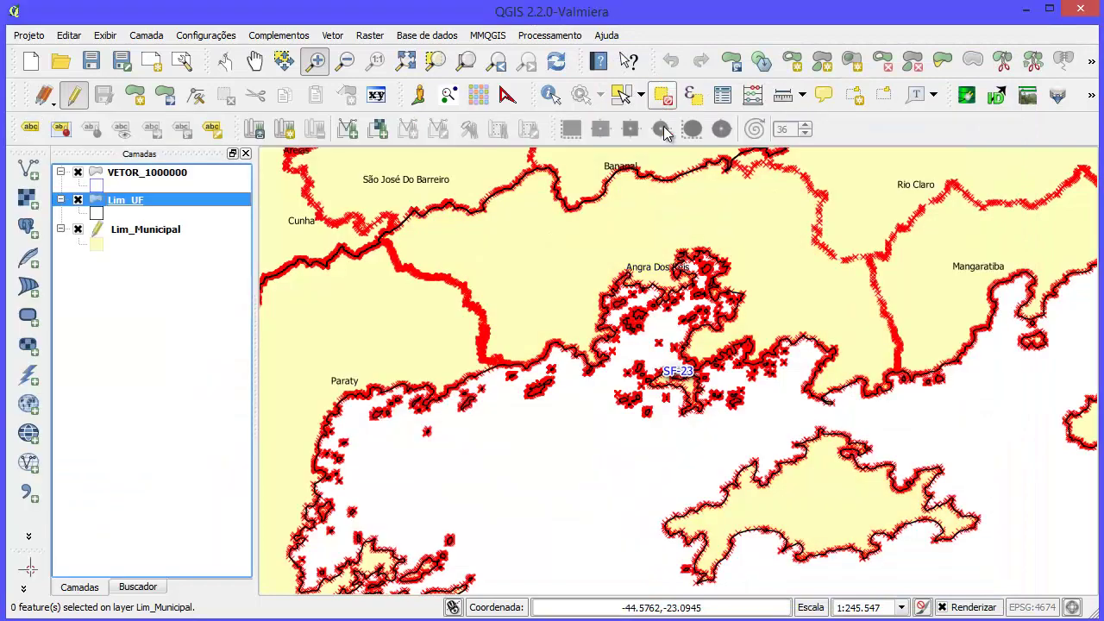
key("alt+Tab")
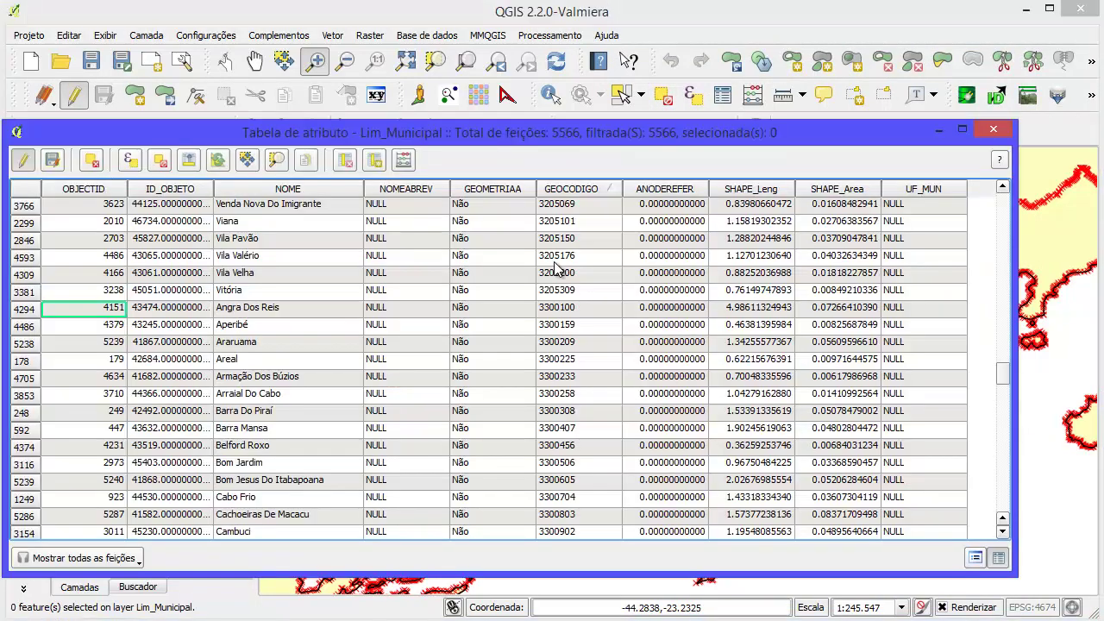
left_click(403, 159)
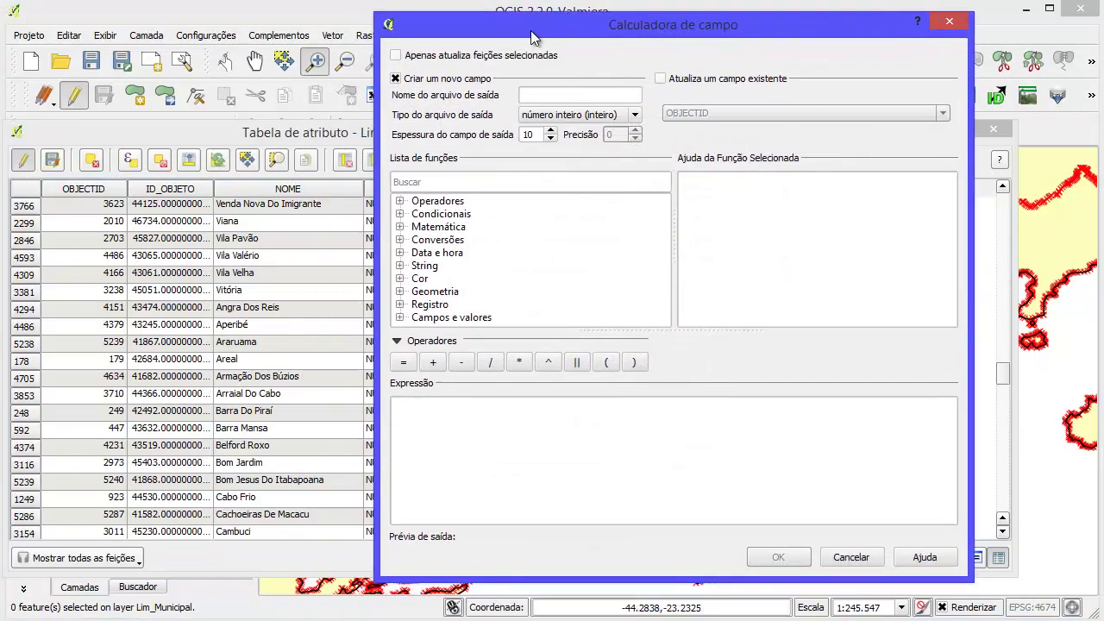
- Define a new output field named COD_UF of type Texto (string) with a width of 50
type("cof_u")
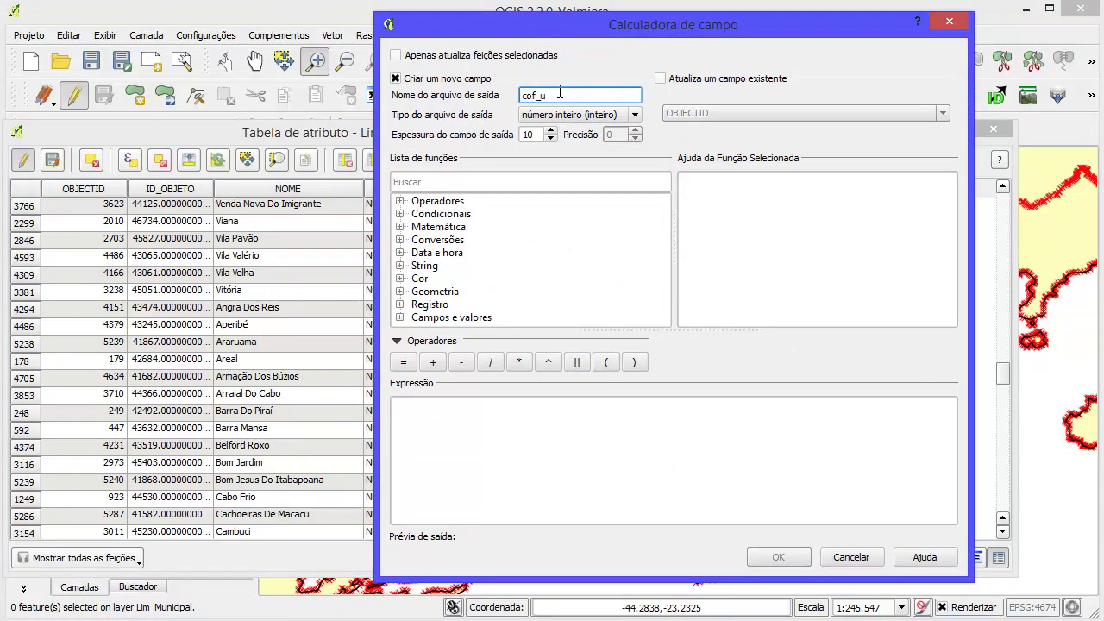
key("BackSpace")
key("BackSpace")
key("BackSpace")
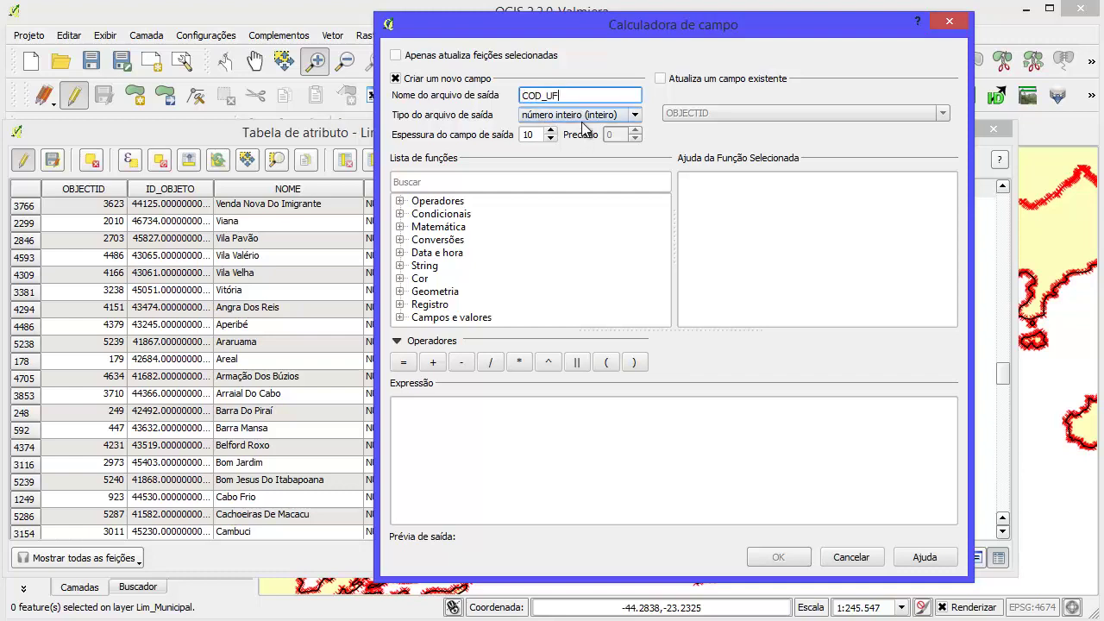
left_click(573, 115)
left_click(565, 150)
double_click(528, 133)
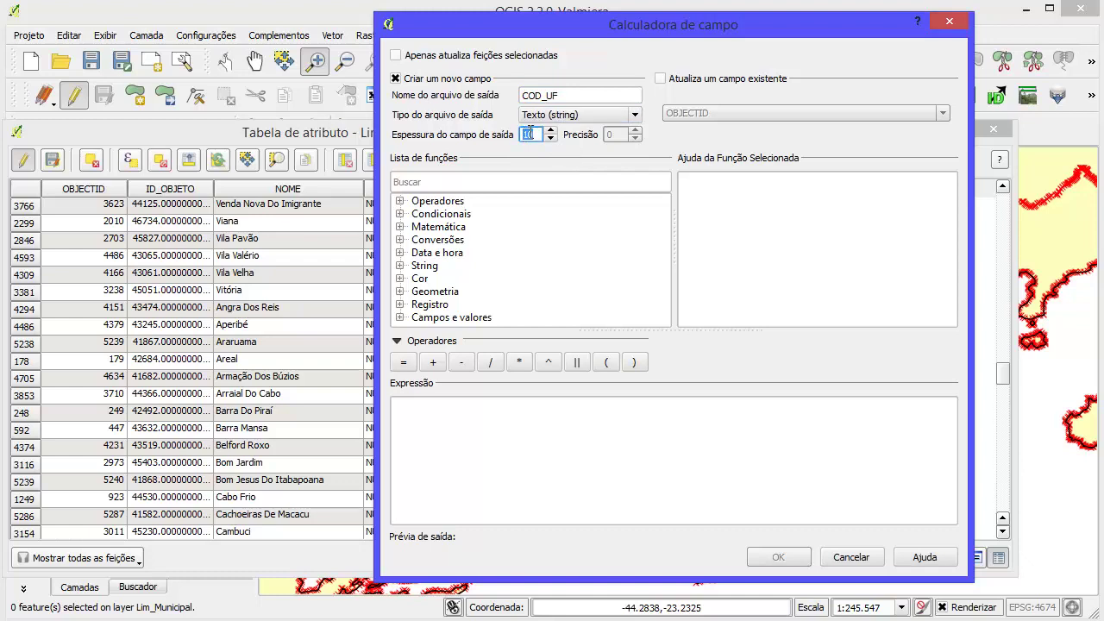
type("50")
left_click_drag(581, 32, 702, 53)
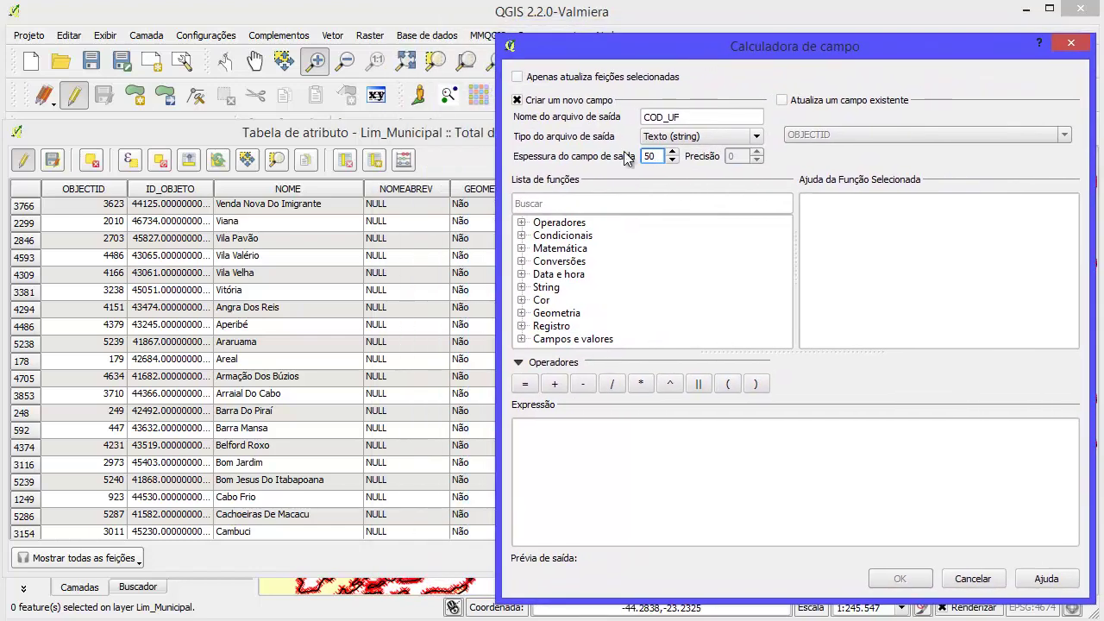
left_click_drag(501, 214, 634, 203)
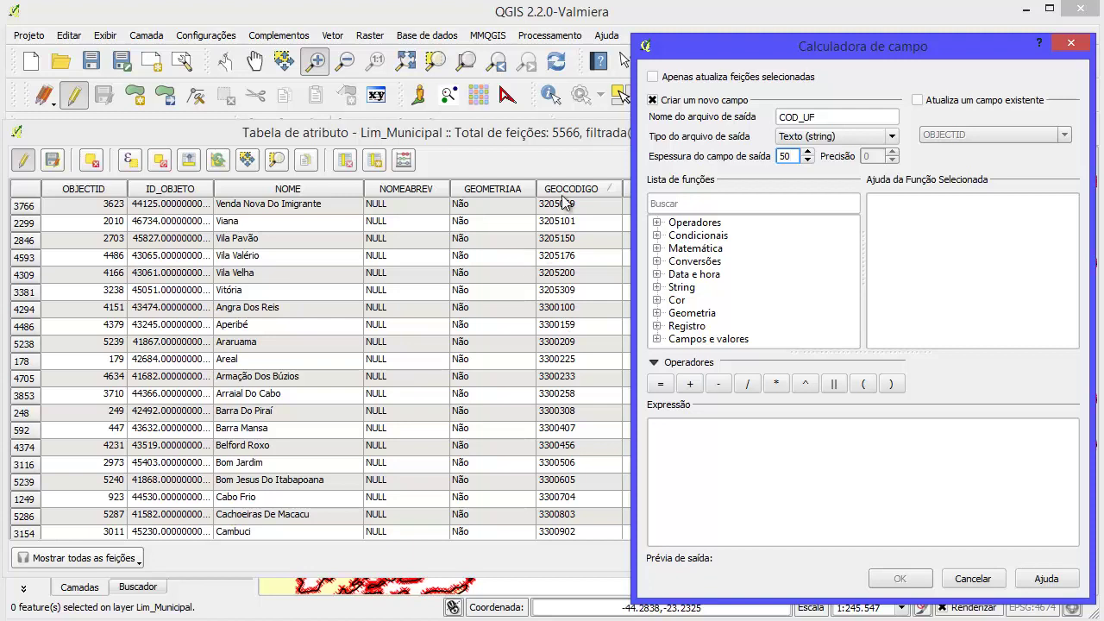
- Insert the left string function into the field calculator expression for COD_UF
left_click(678, 288)
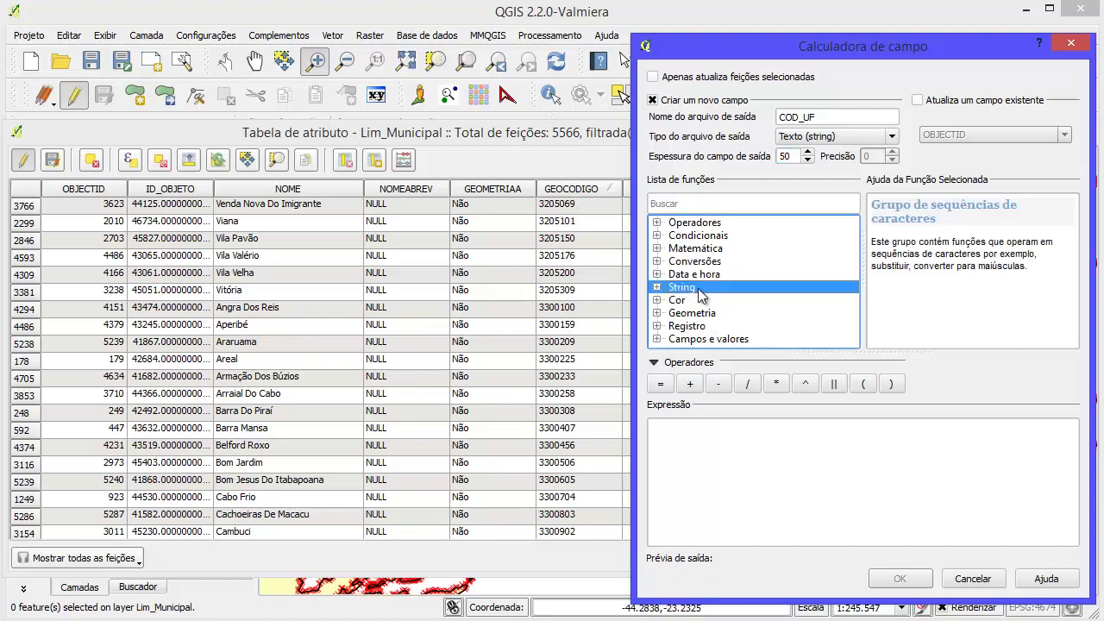
left_click(658, 287)
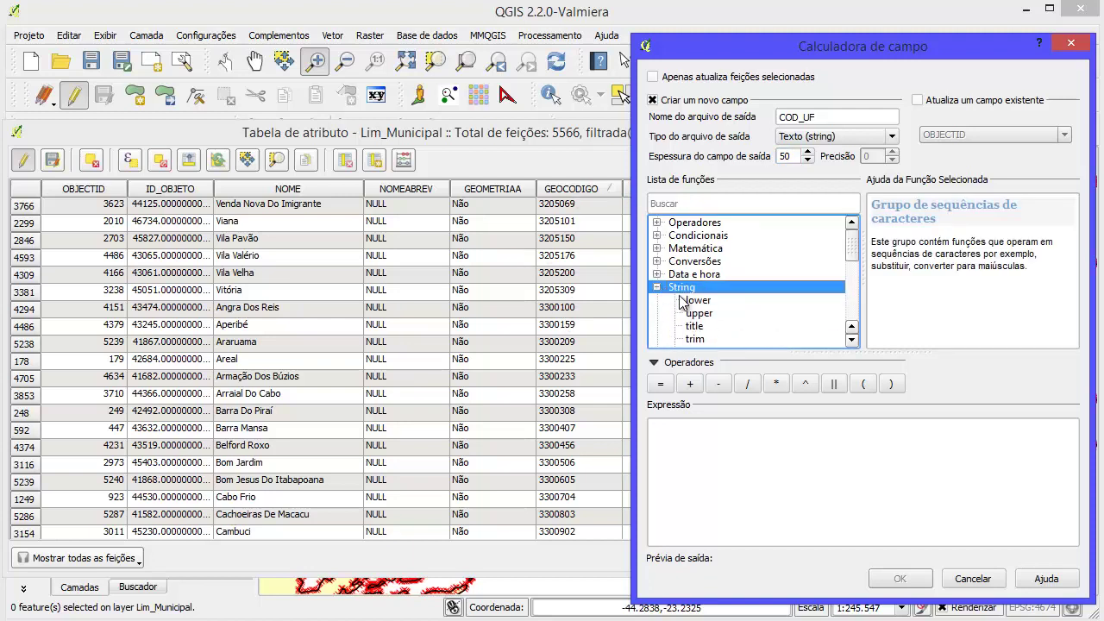
scroll(690, 293, "down", 4)
scroll(699, 293, "up", 1)
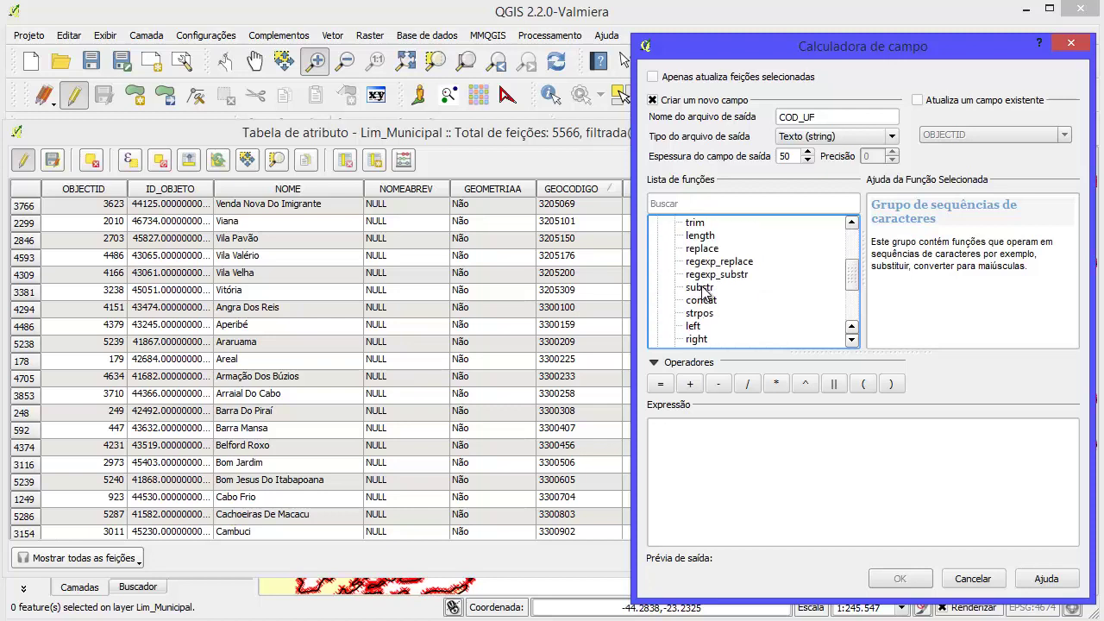
scroll(701, 285, "down", 2)
left_click(695, 249)
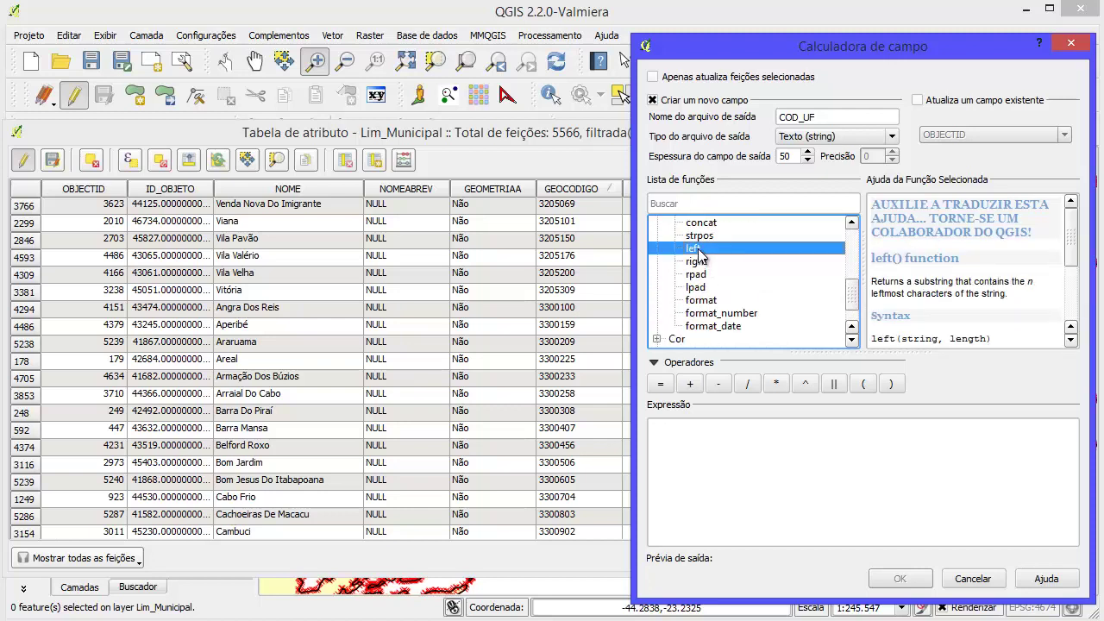
double_click(697, 250)
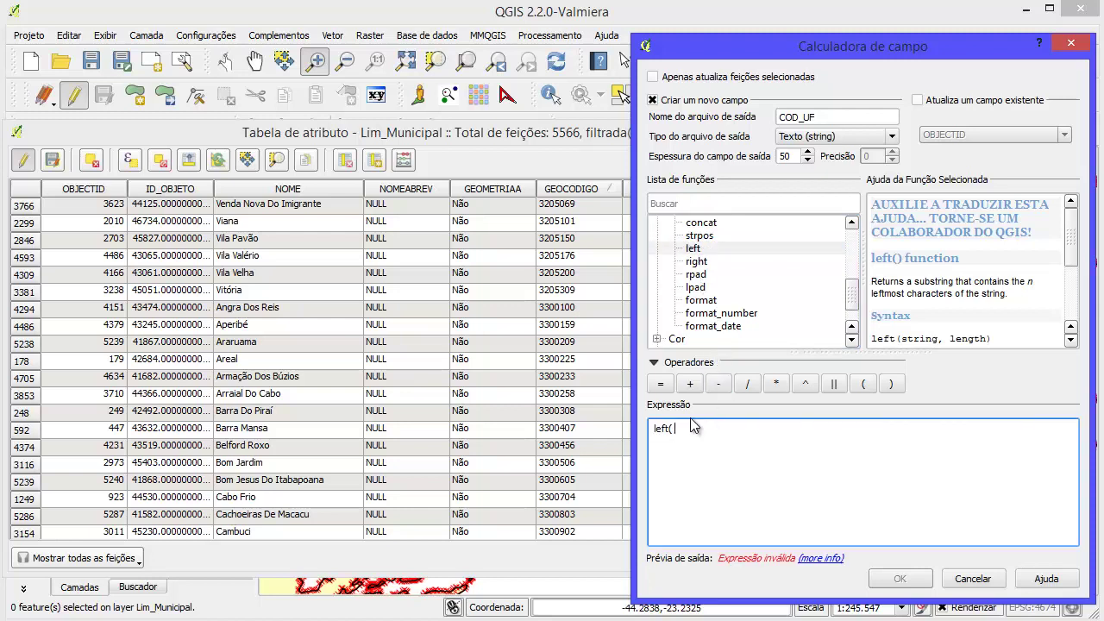
- Complete the expression as left("GEOCODIGO",2) using the layer's GEOCODIGO field and calculate the new COD_UF field
scroll(858, 293, "down", 1)
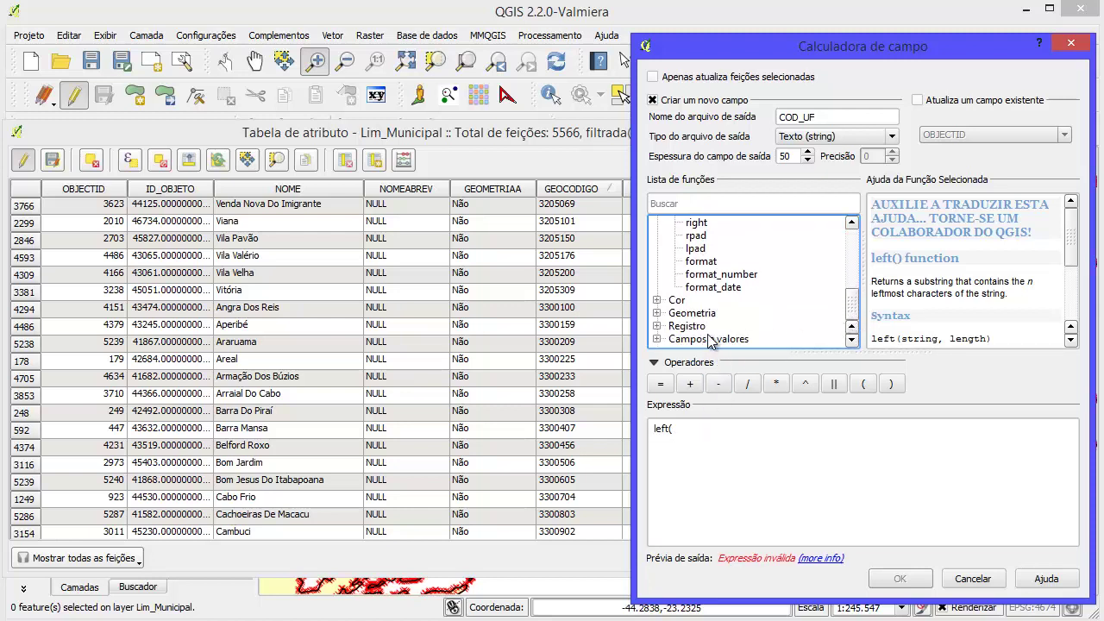
left_click(658, 340)
left_click(851, 340)
left_click(852, 340)
left_click(851, 340)
left_click(851, 340)
left_click(851, 343)
left_click(851, 342)
left_click(852, 343)
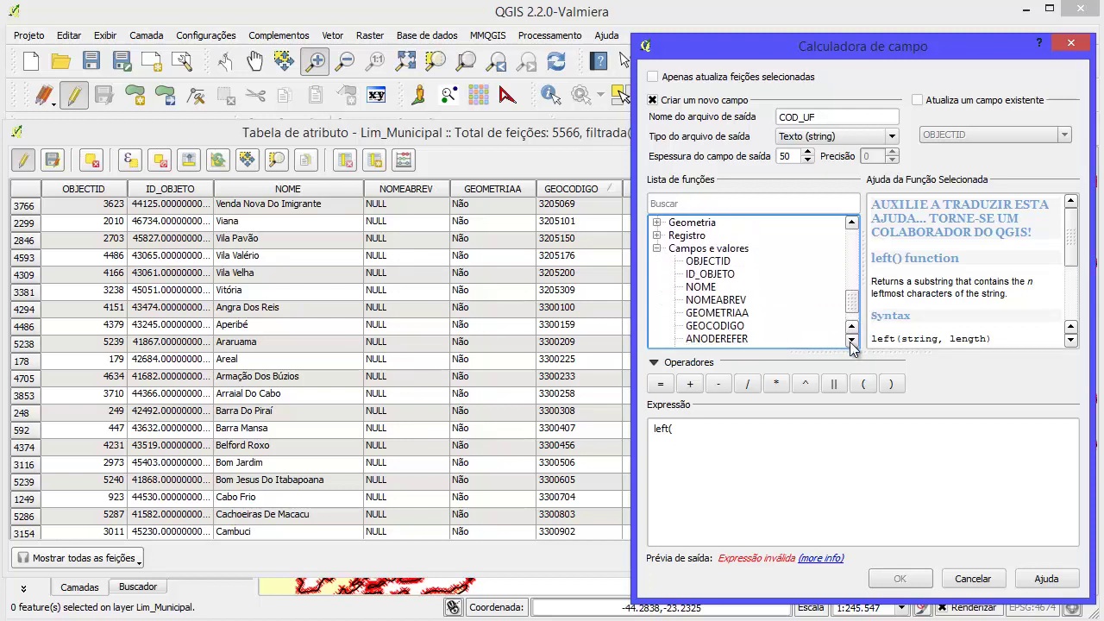
left_click(852, 342)
left_click(851, 342)
left_click(728, 311)
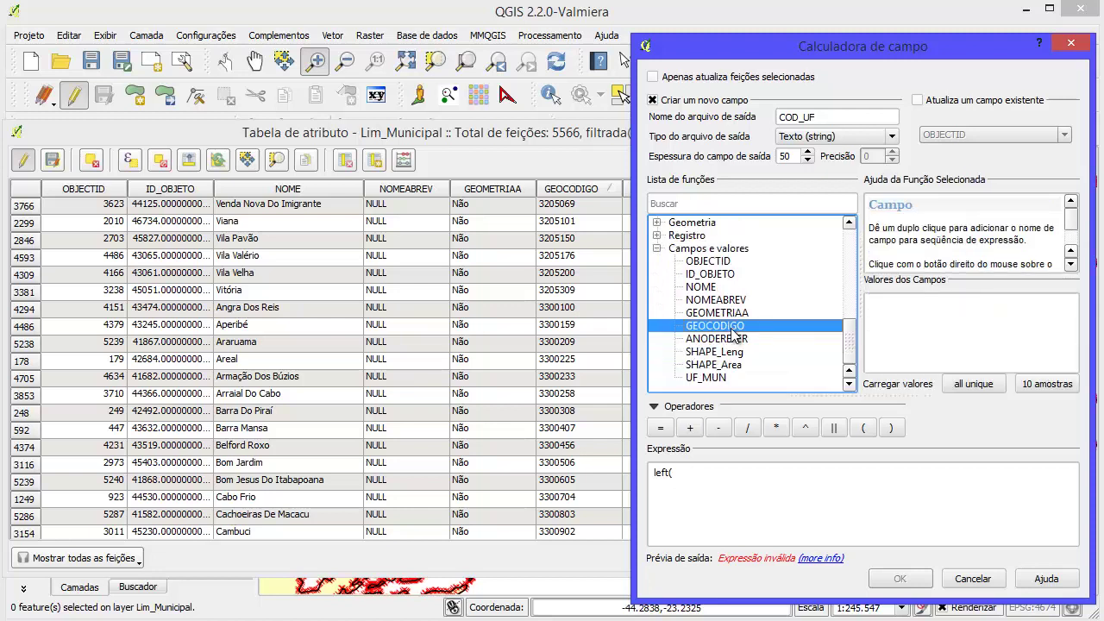
double_click(725, 327)
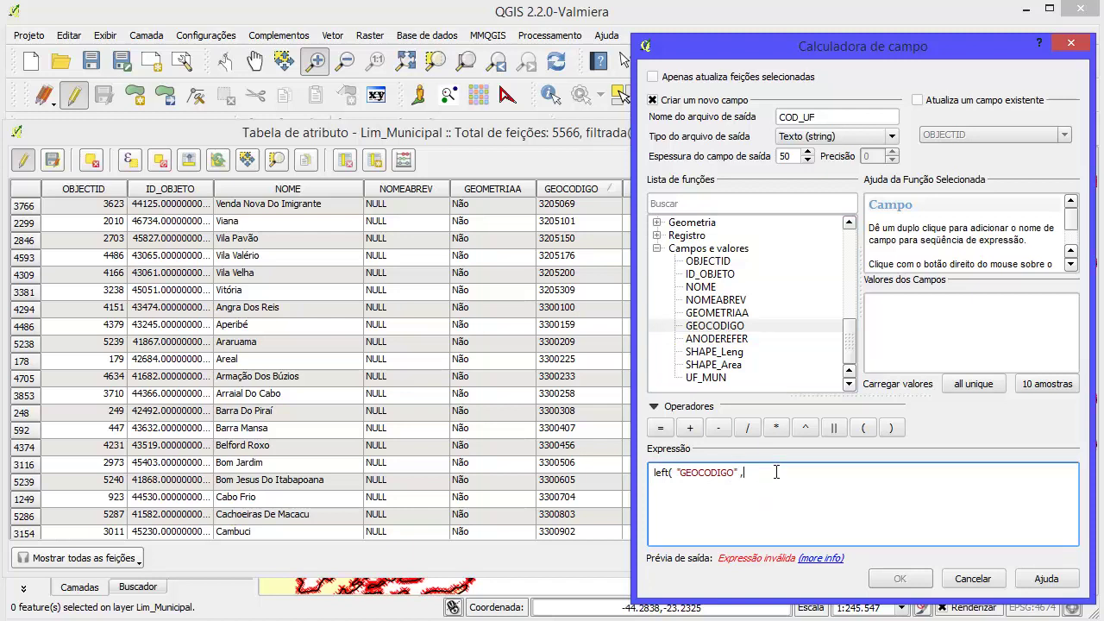
type(",2)")
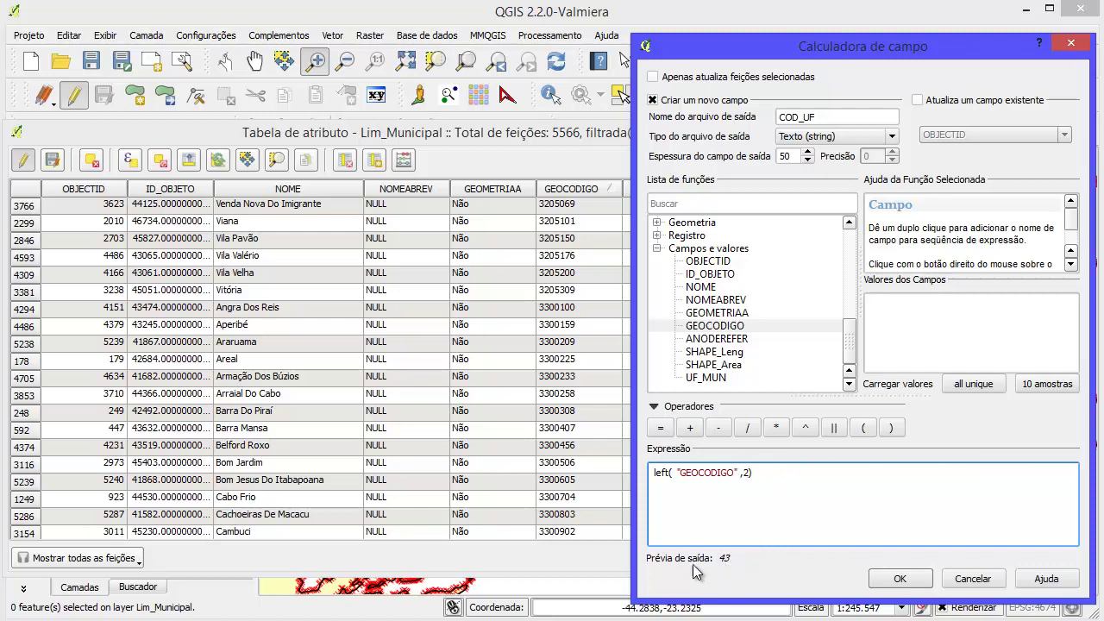
left_click_drag(768, 46, 768, 13)
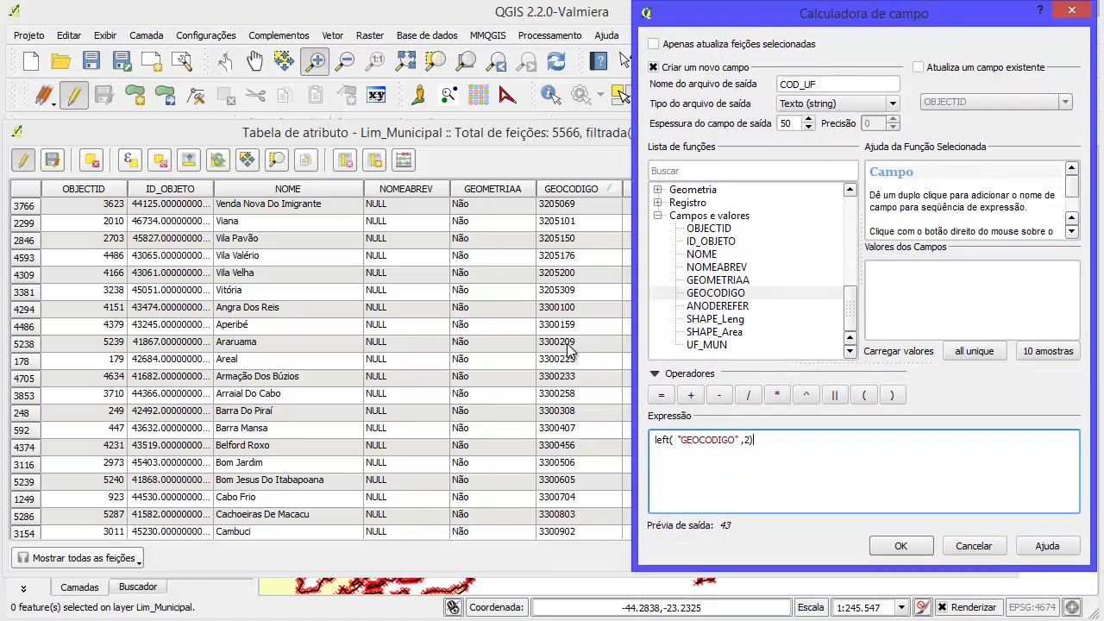
left_click(903, 544)
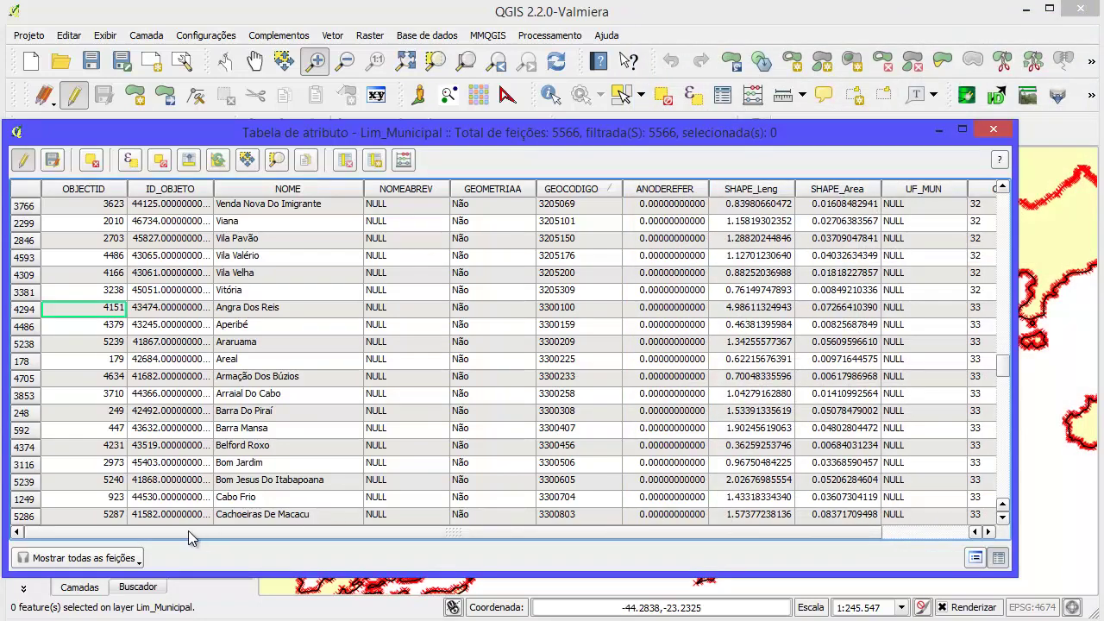
- Bring the COD_UF column into view, then end editing on Lim_Municipal and save the changes
left_click_drag(828, 533, 940, 511)
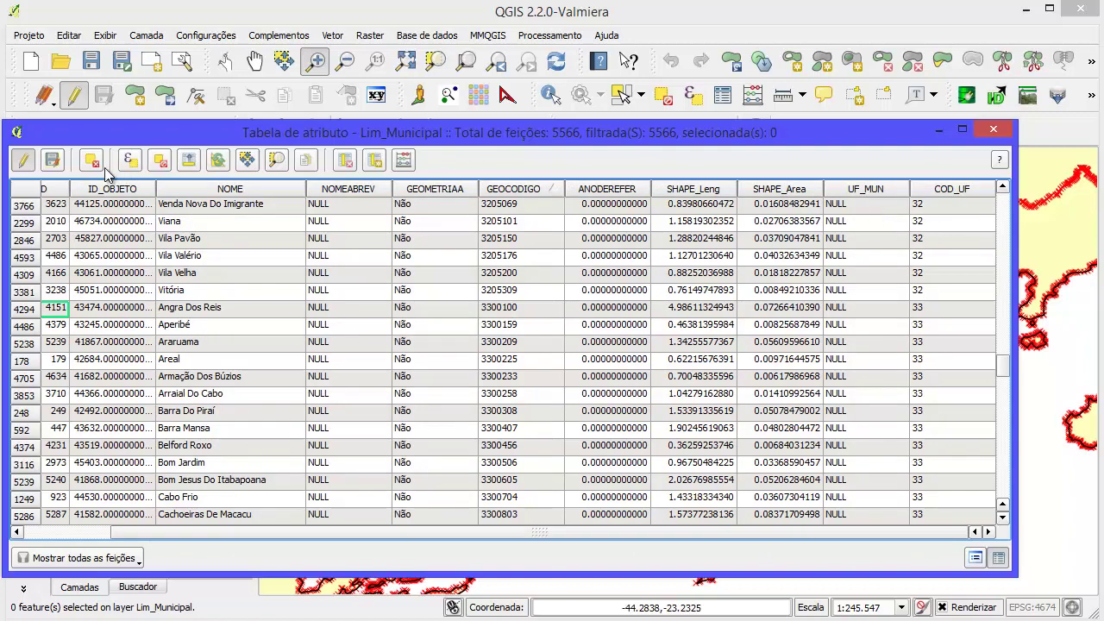
left_click(32, 161)
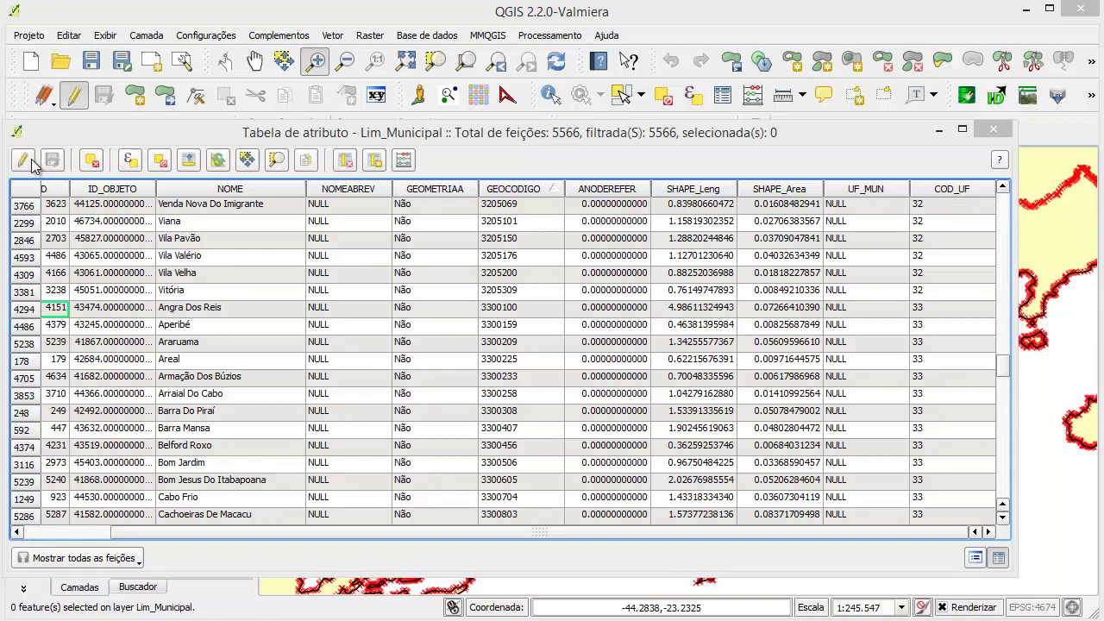
left_click(526, 378)
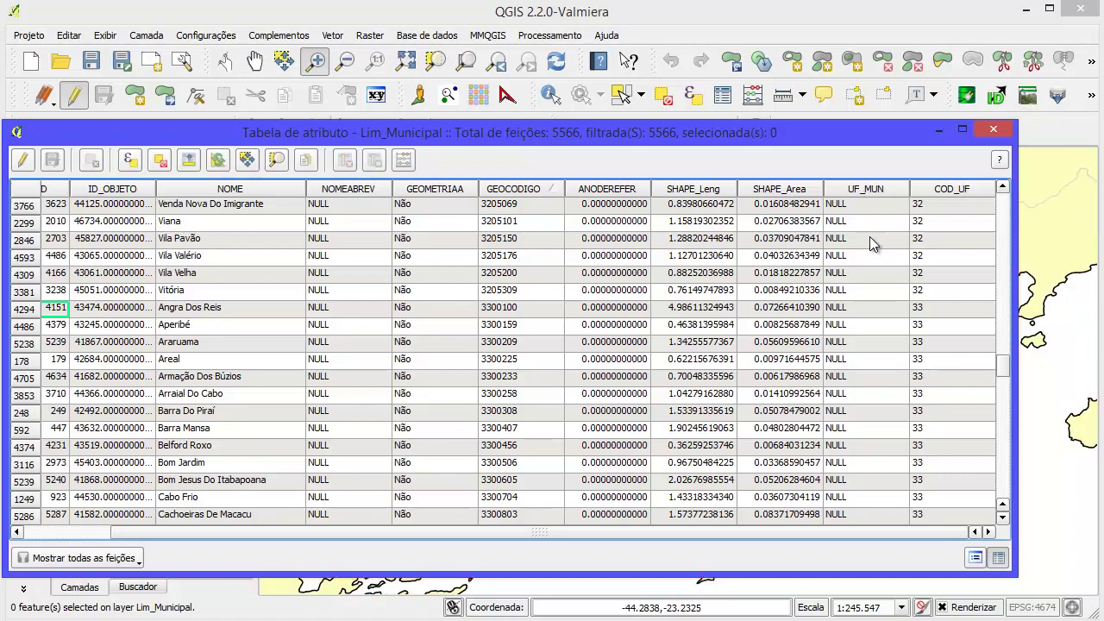
- Check the COD_UF values across states, then close the attribute table and return the map to its previous extent
scroll(955, 295, "down", 3)
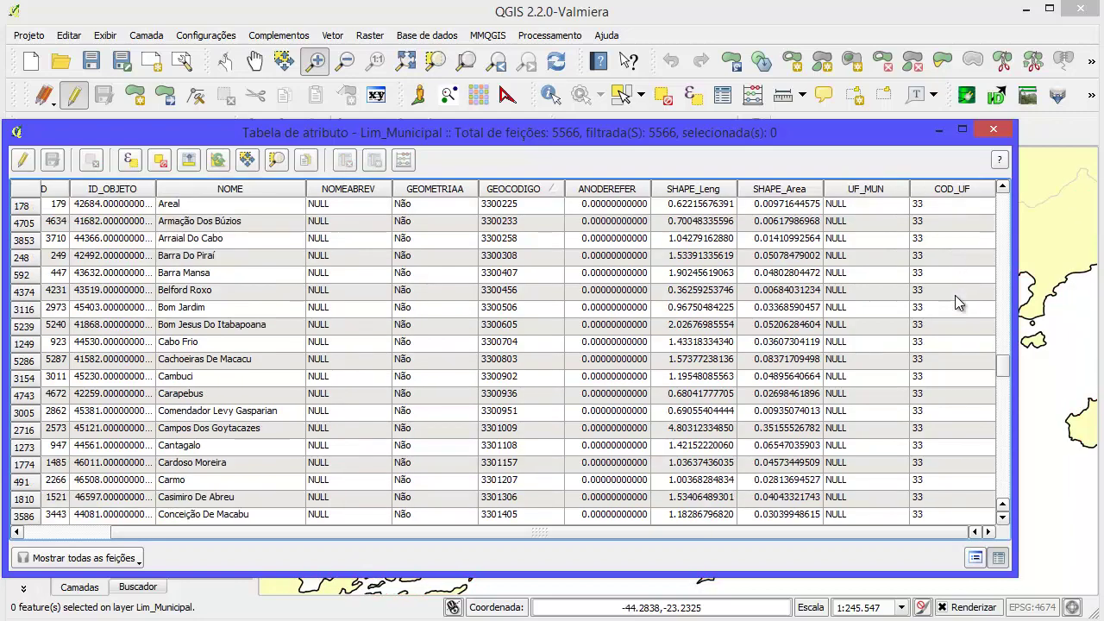
scroll(955, 295, "up", 11)
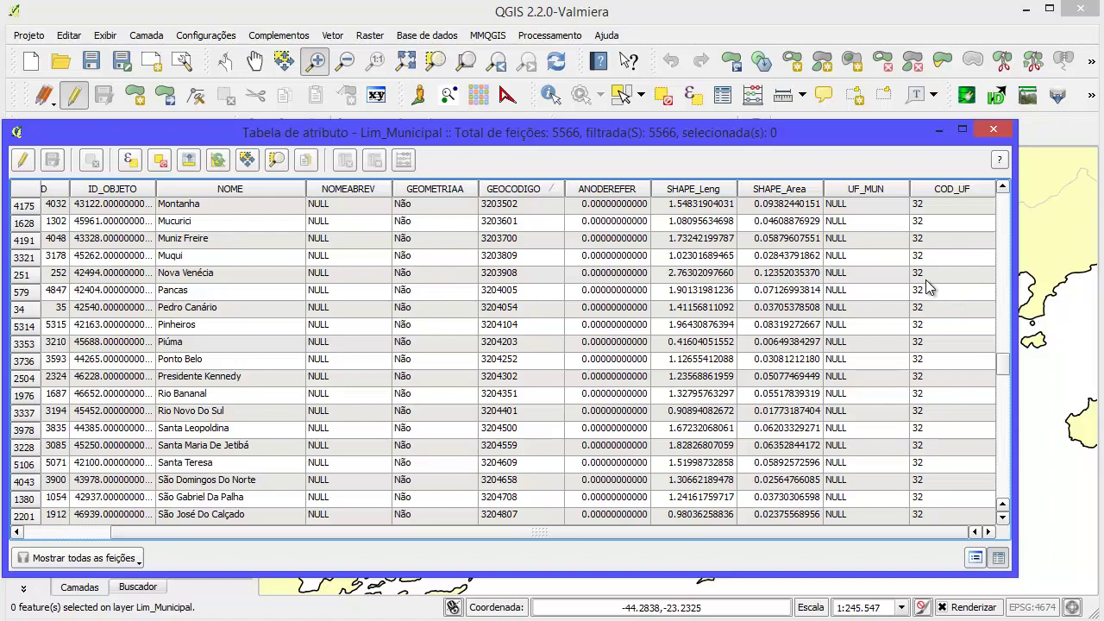
left_click(992, 129)
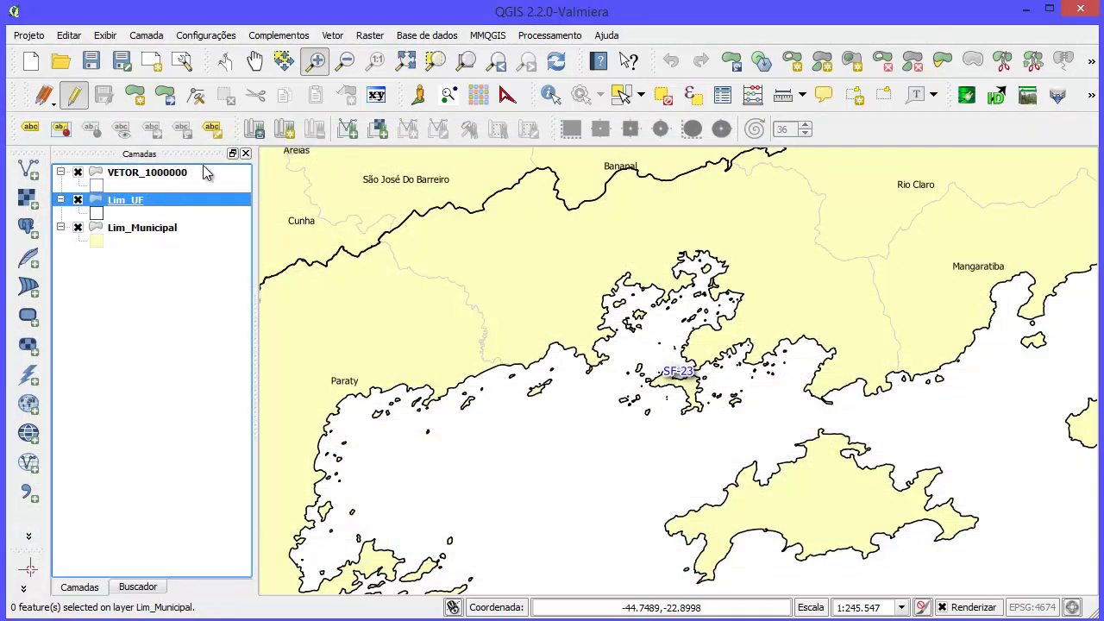
left_click(499, 62)
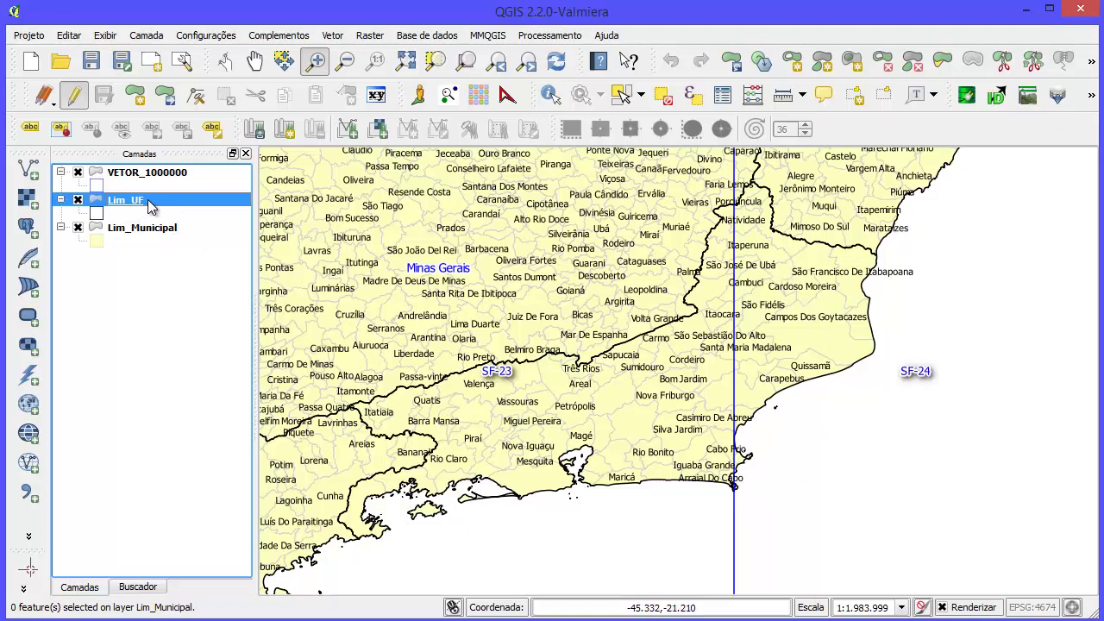
left_click(694, 97)
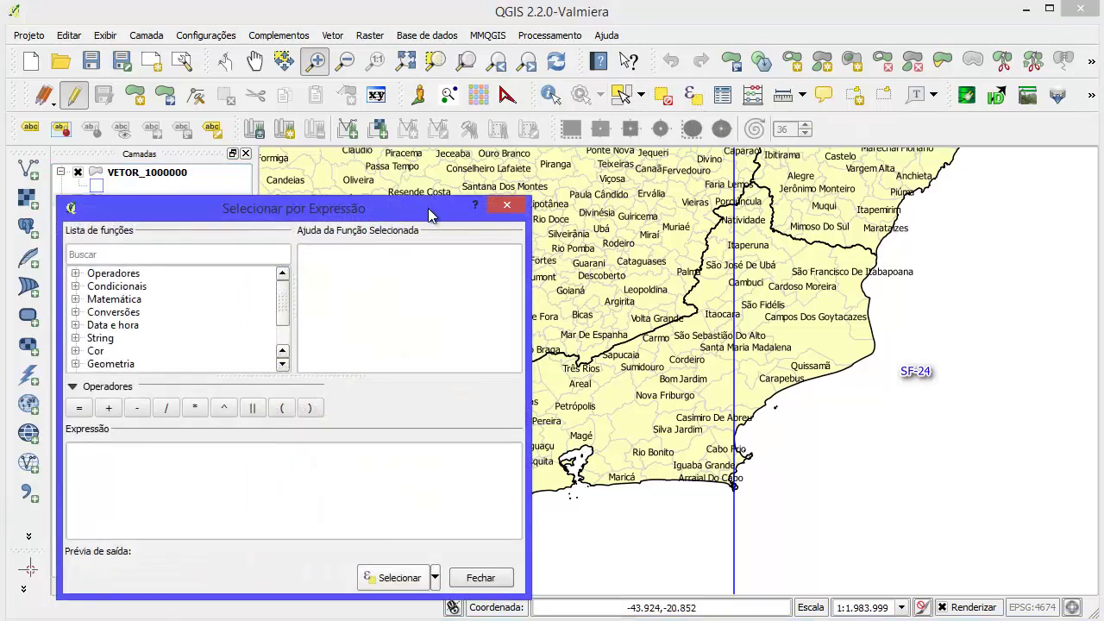
scroll(284, 303, "down", 1)
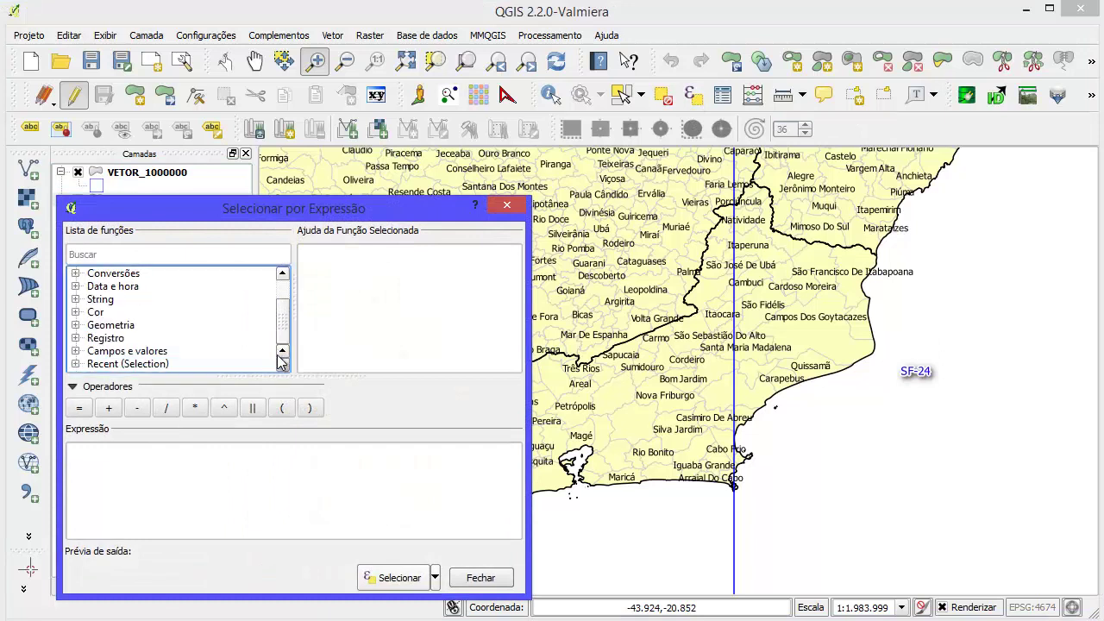
left_click(76, 351)
scroll(138, 358, "down", 2)
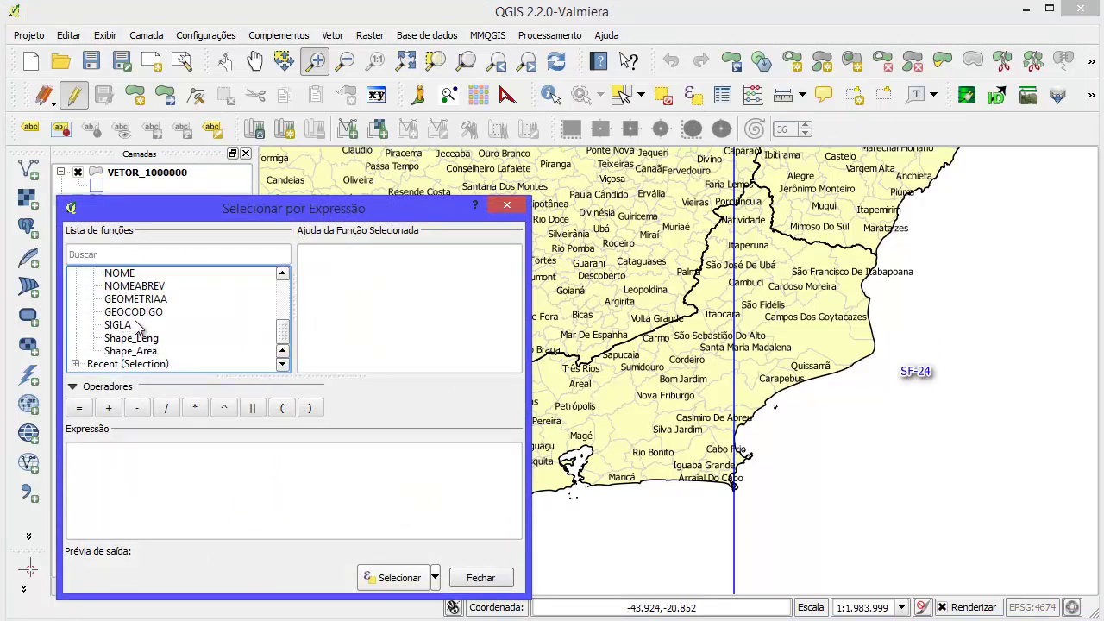
scroll(135, 323, "up", 4)
left_click(506, 205)
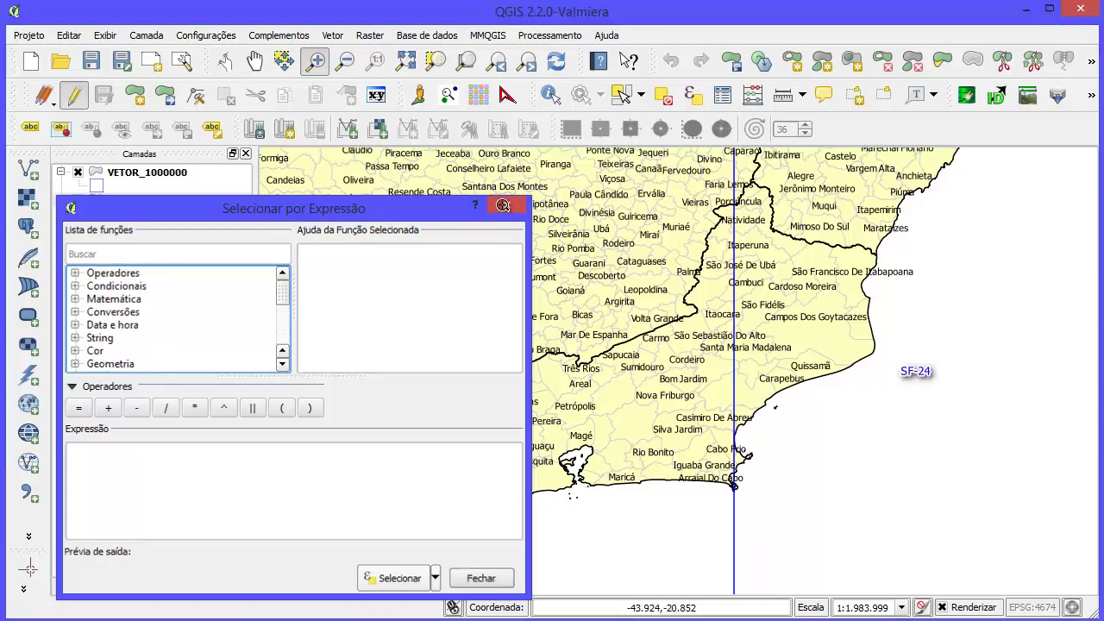
- Start a selection by expression on the Lim_Municipal layer and pick its COD_UF field from the fields and values group
left_click(159, 227)
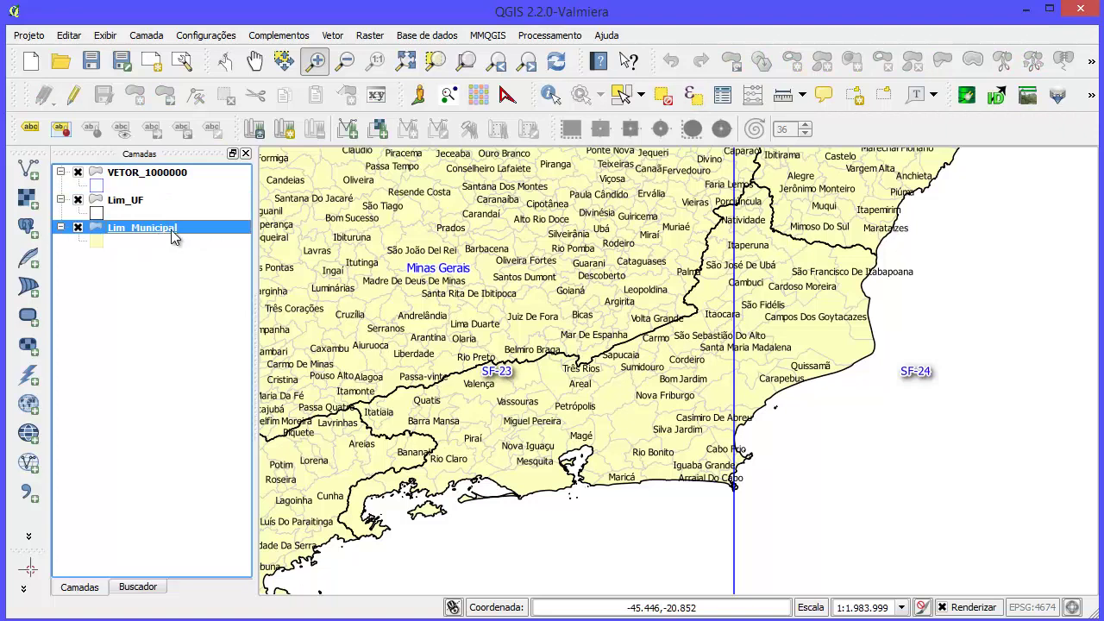
left_click(692, 94)
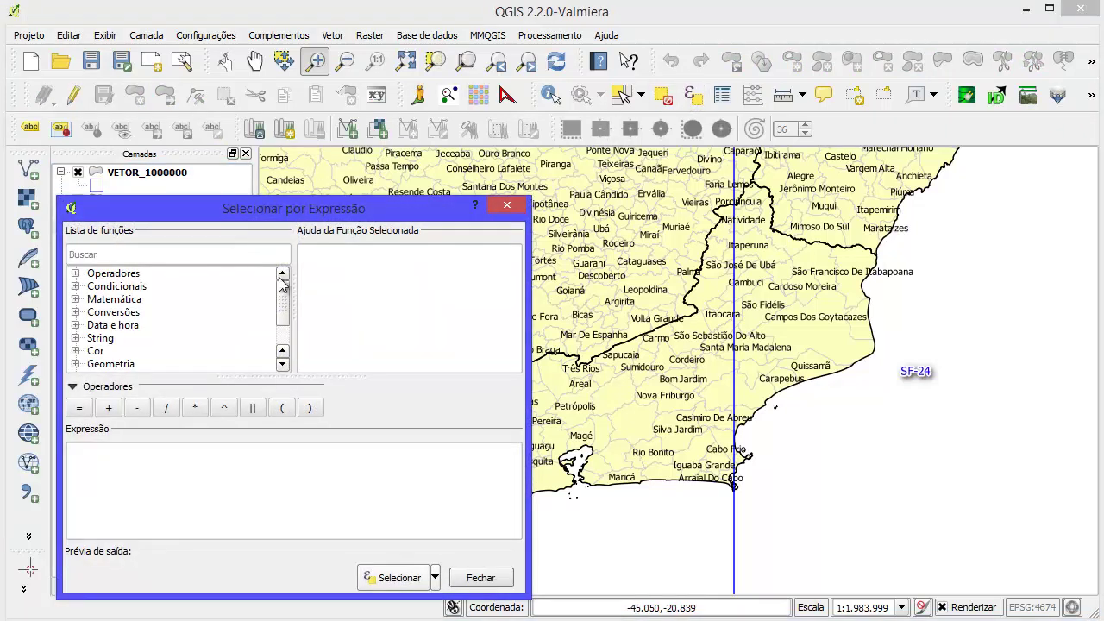
scroll(173, 328, "down", 1)
double_click(108, 350)
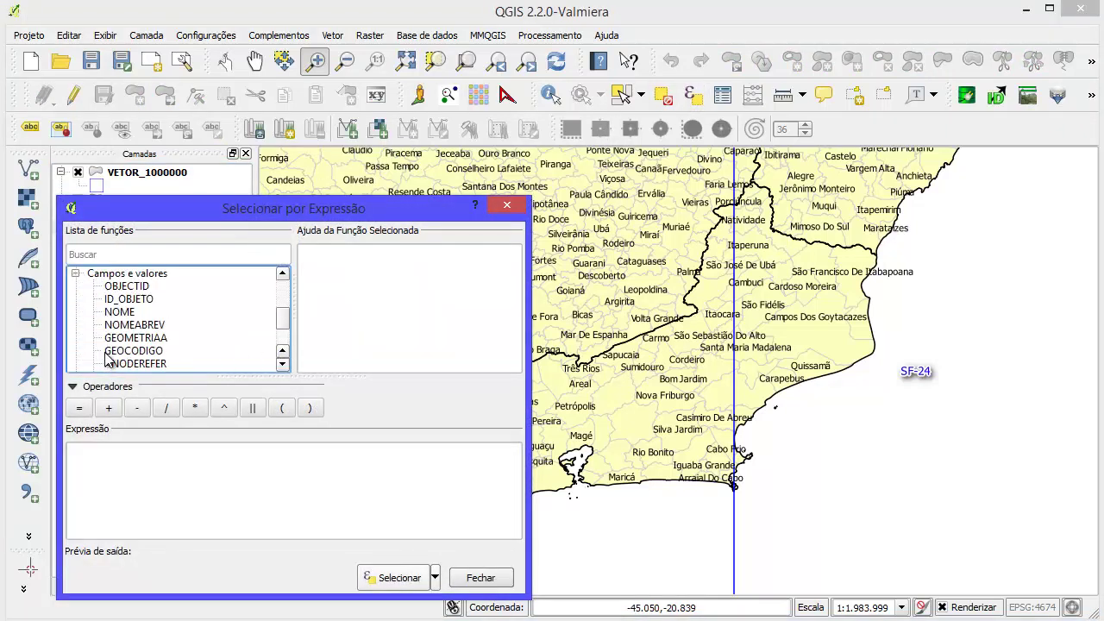
scroll(107, 358, "down", 2)
left_click(107, 352)
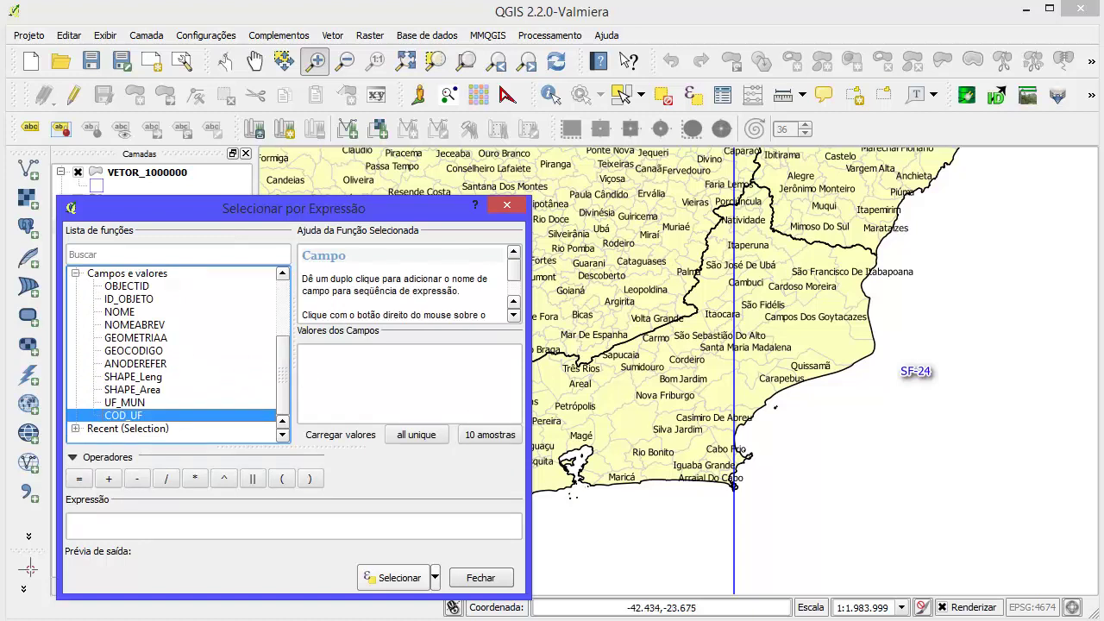
- Reposition the selection by expression dialog over the layer list and enlarge its expression area
key("alt+Tab")
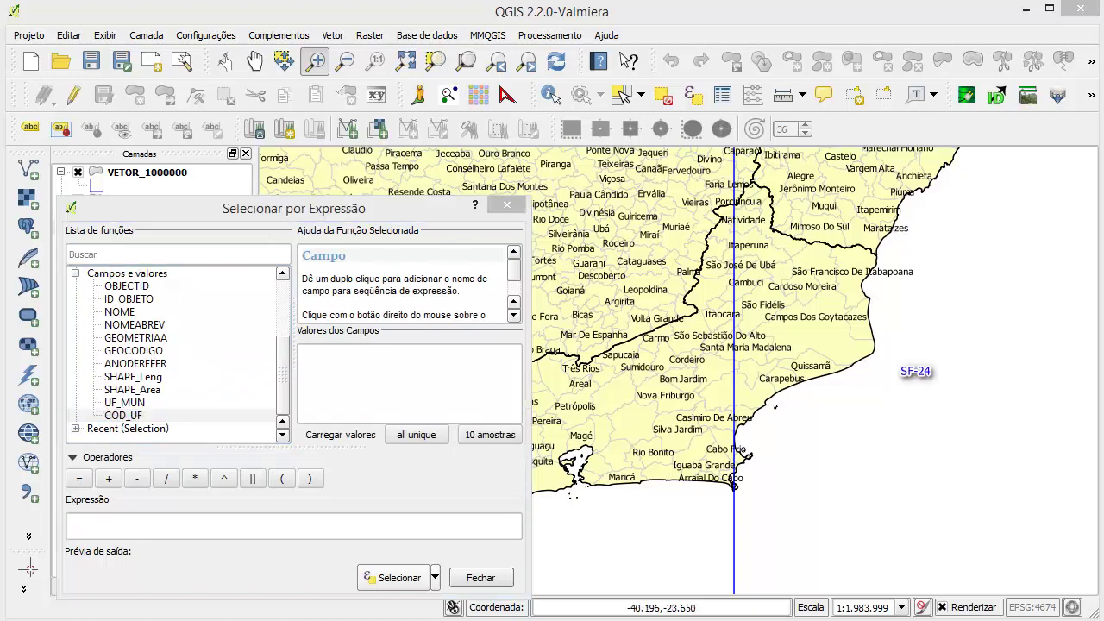
left_click(328, 215)
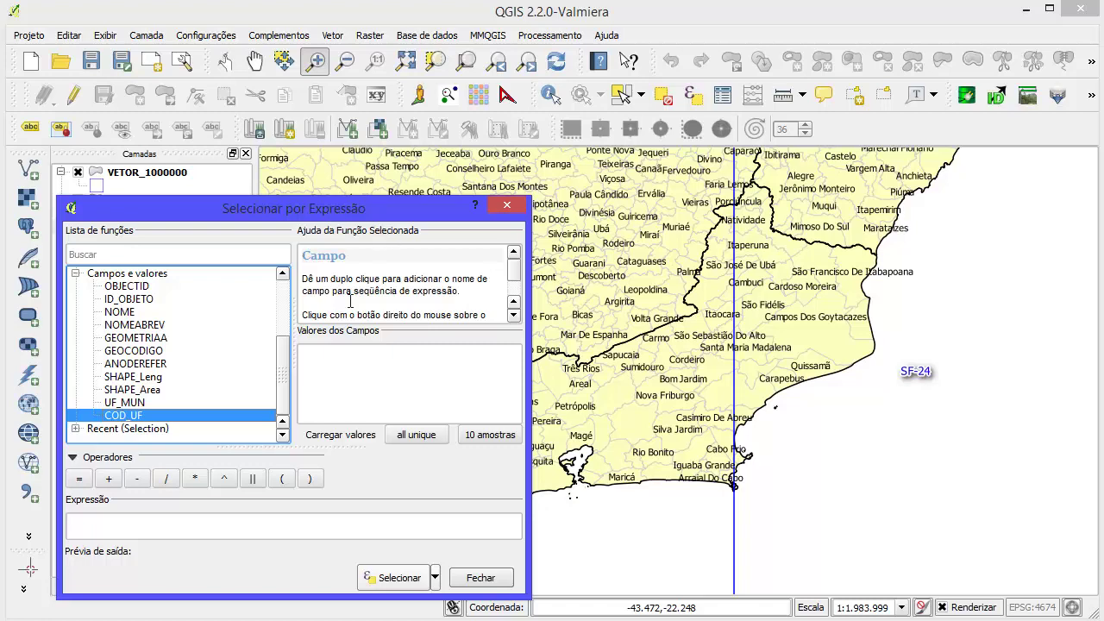
left_click_drag(270, 208, 334, 33)
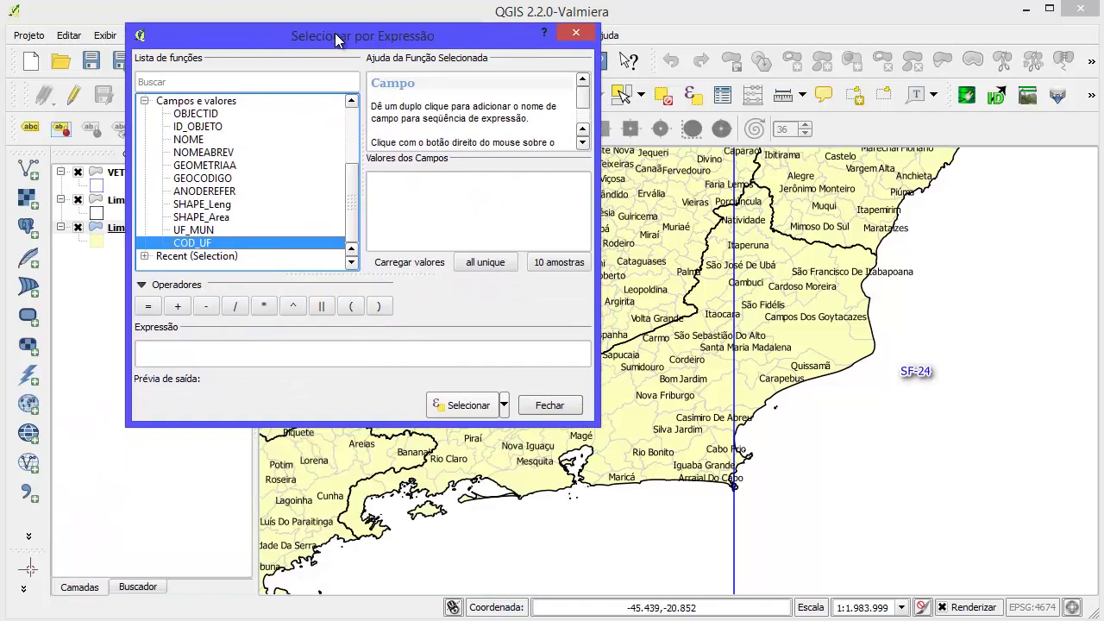
left_click_drag(332, 424, 326, 528)
- Begin the selection expression with the COD_UF field followed by the equals operator
scroll(213, 207, "up", 1)
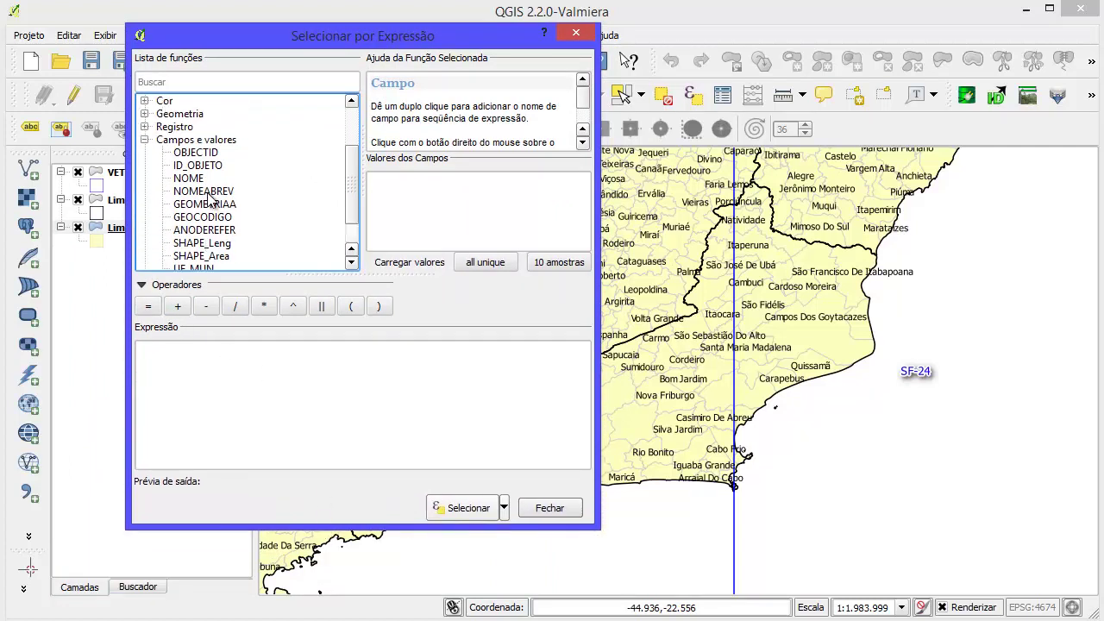
left_click(205, 143)
scroll(233, 193, "down", 2)
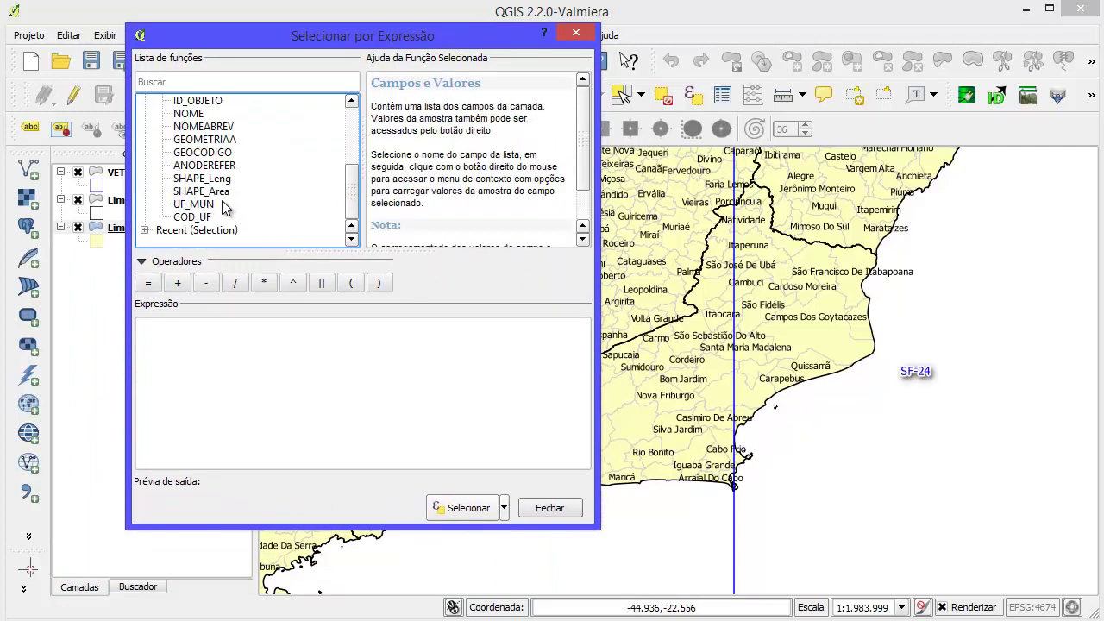
left_click(195, 220)
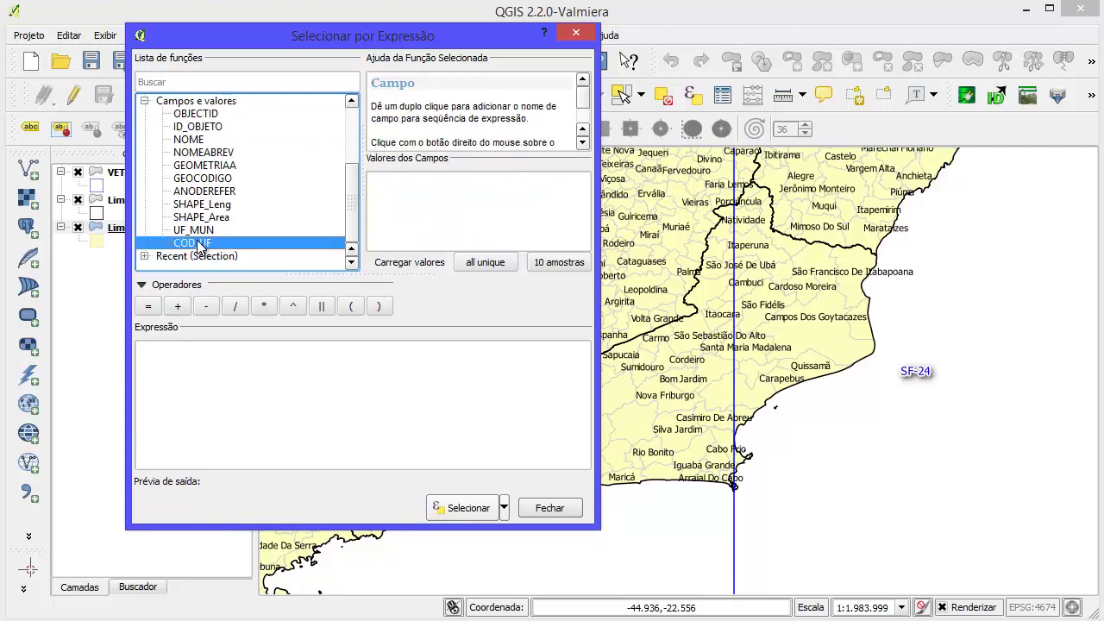
double_click(199, 244)
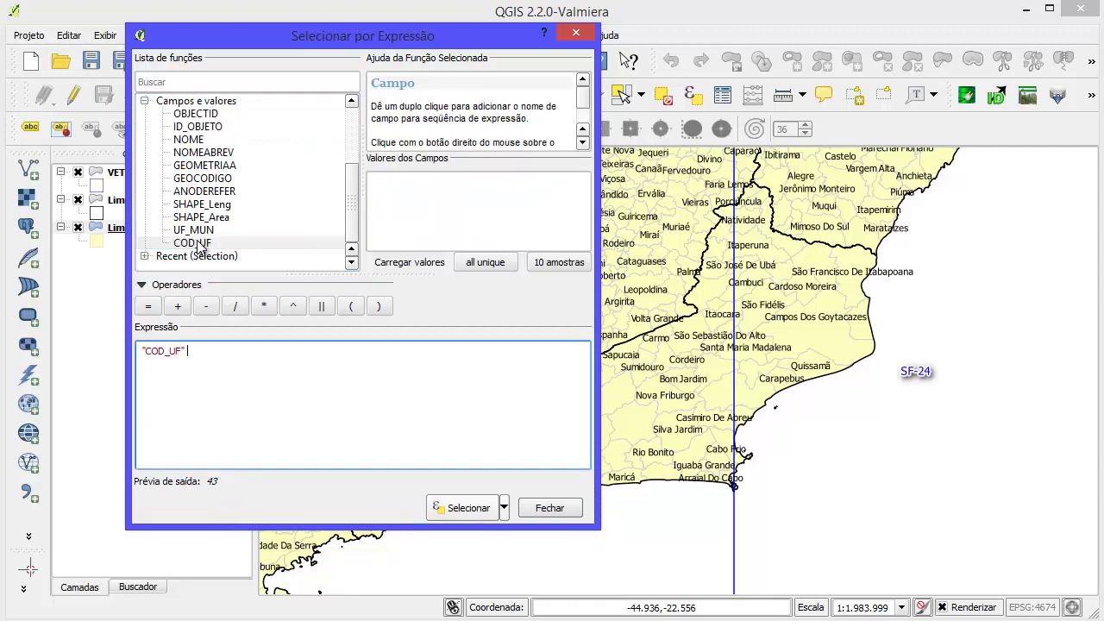
left_click(147, 307)
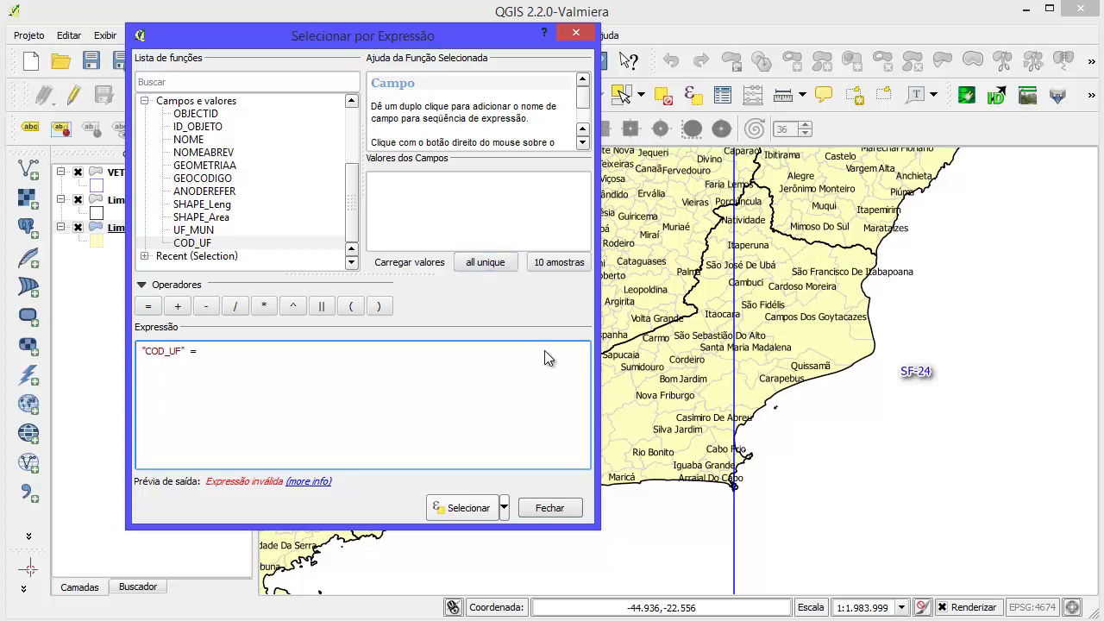
- Load all unique COD_UF values, complete the expression with '33', run the selection and close the dialog
left_click(489, 262)
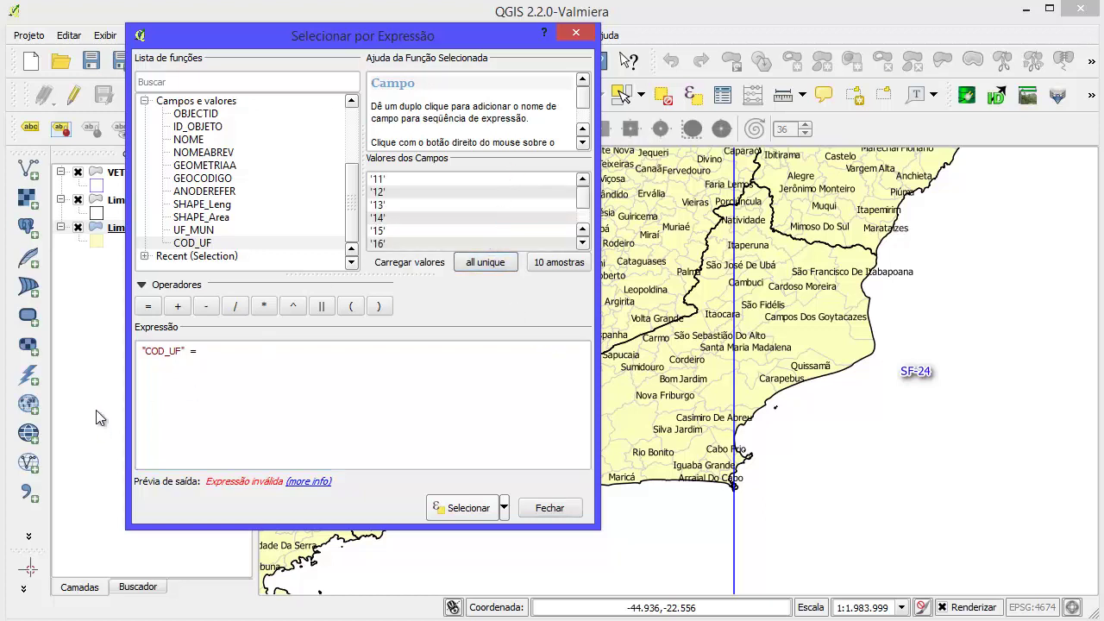
left_click_drag(587, 202, 588, 233)
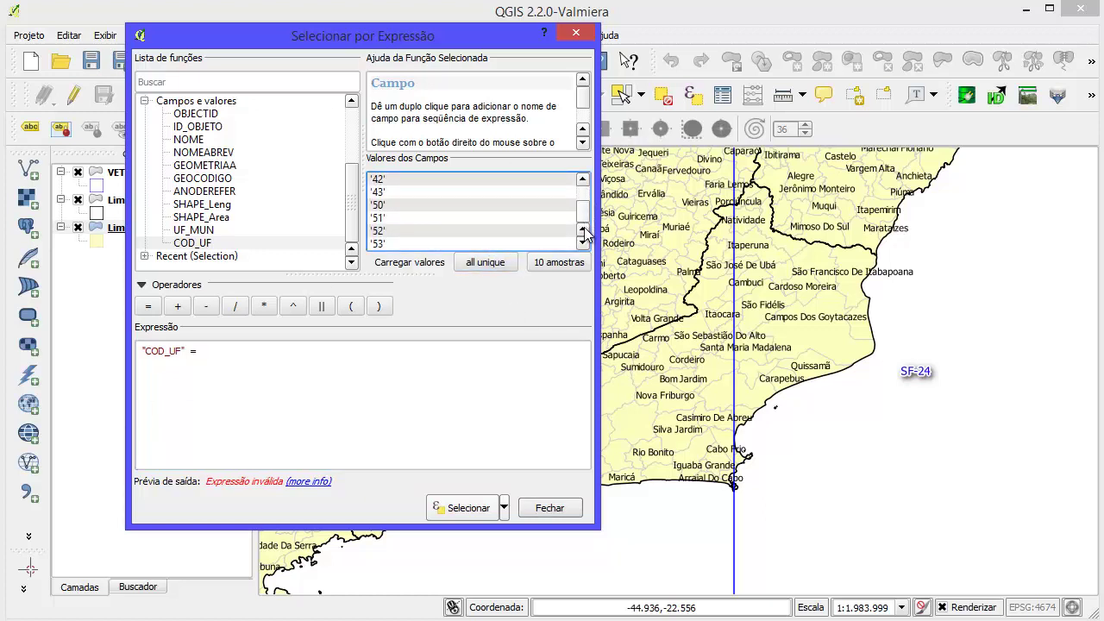
left_click(584, 180)
left_click(584, 179)
left_click(584, 180)
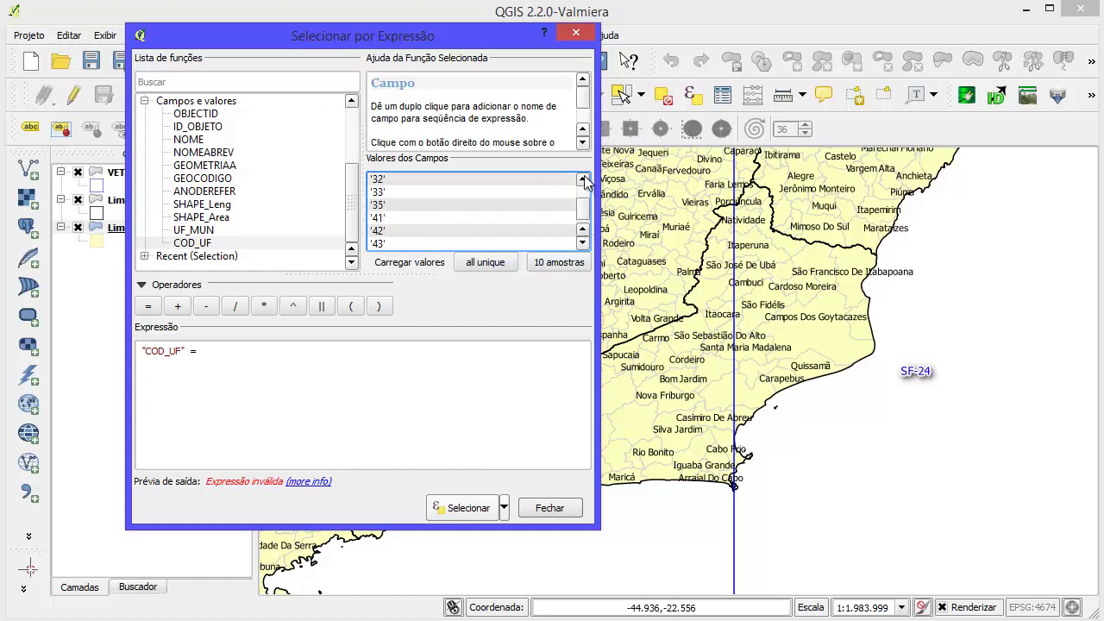
left_click(584, 179)
double_click(385, 209)
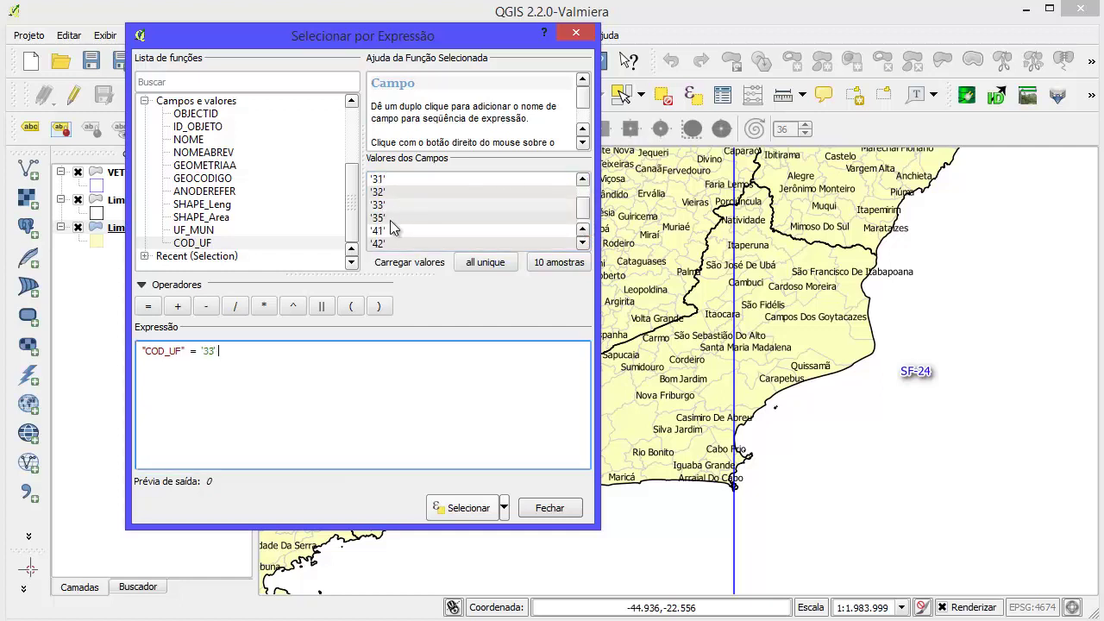
left_click(458, 509)
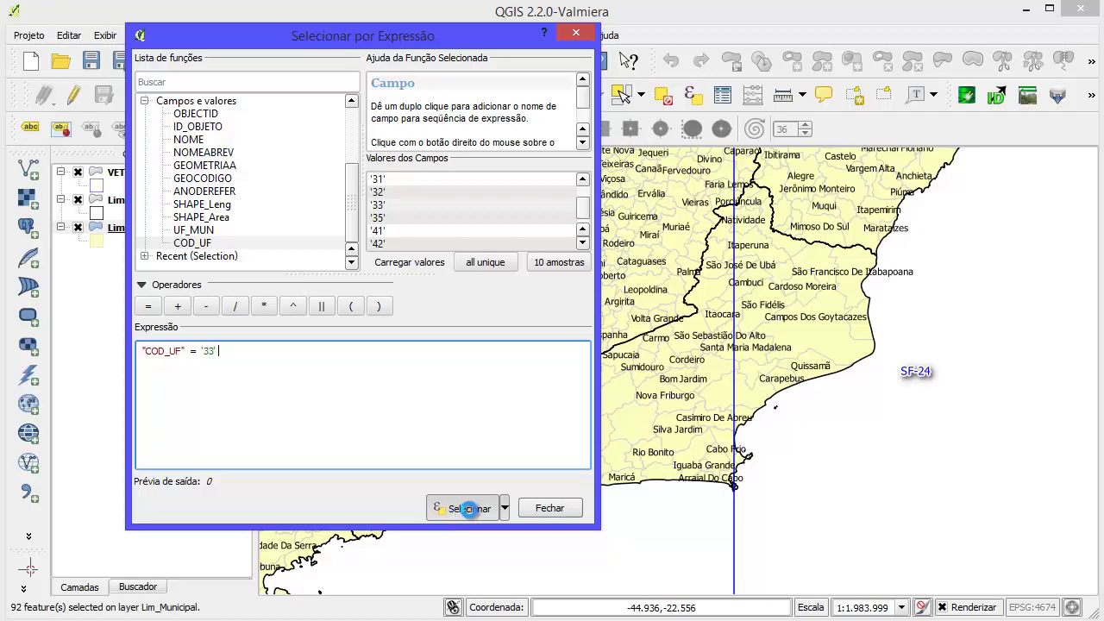
left_click(548, 502)
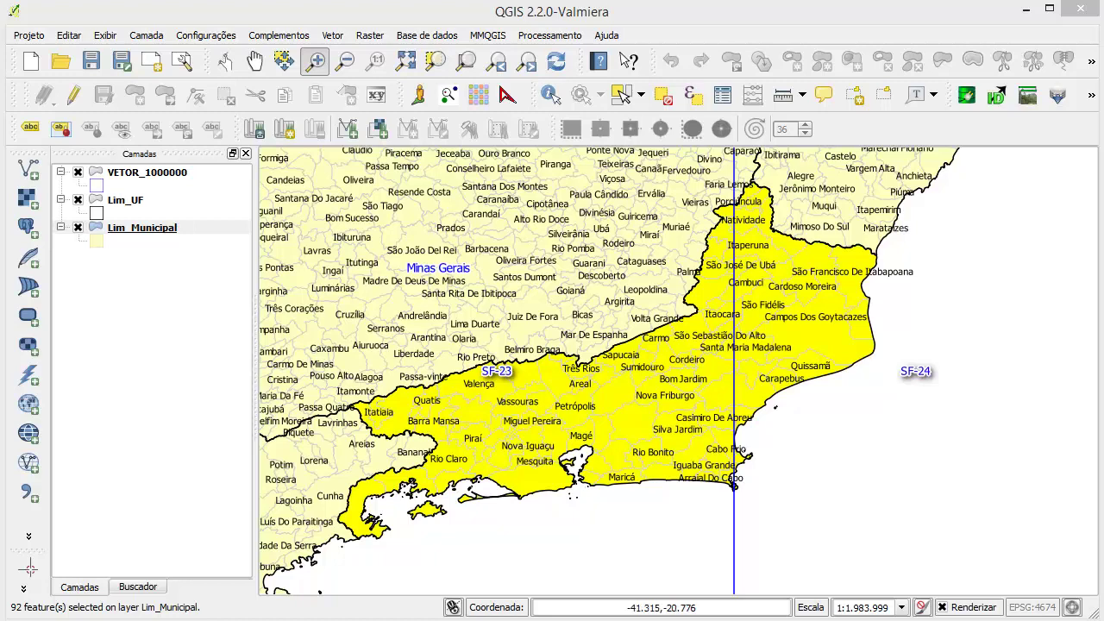
- Start saving only the selected features of the Lim_Municipal layer as a new vector layer
left_click(569, 5)
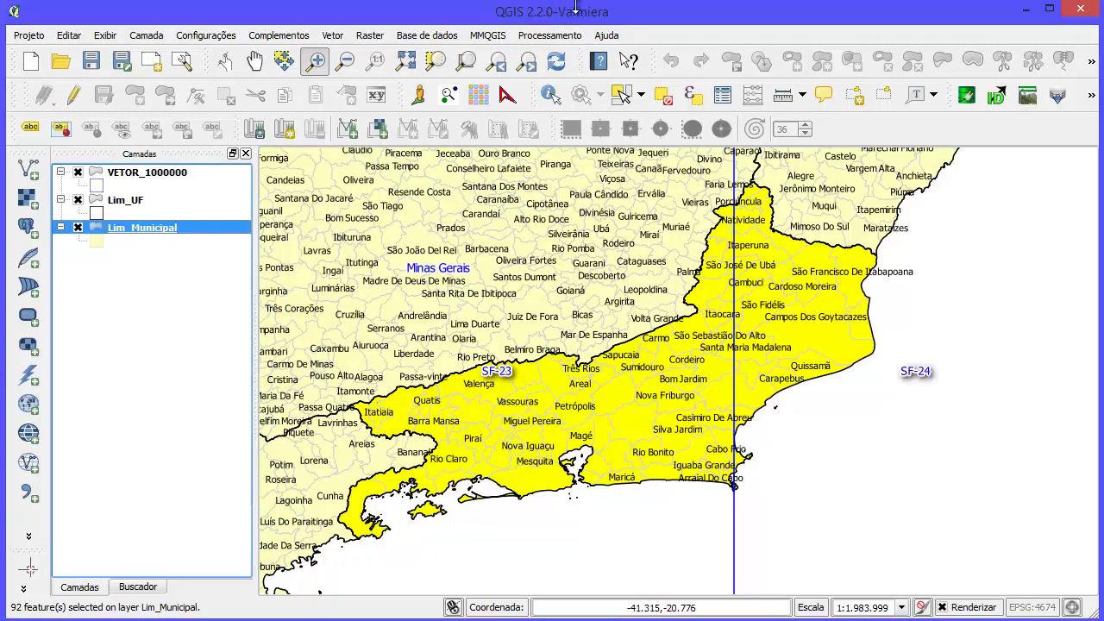
right_click(166, 229)
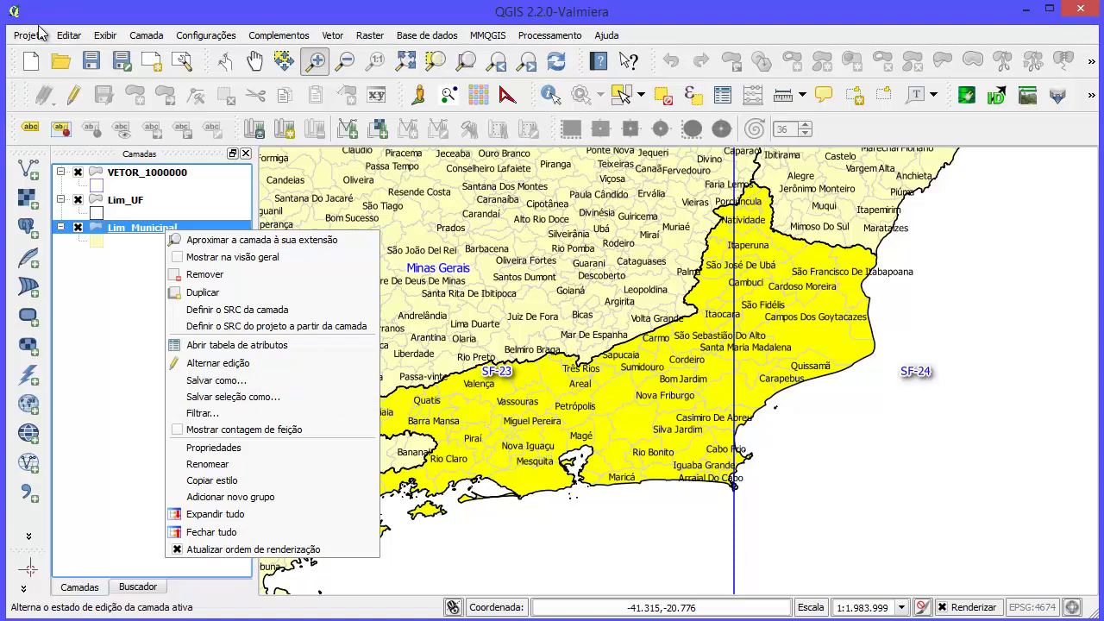
left_click(162, 239)
right_click(201, 231)
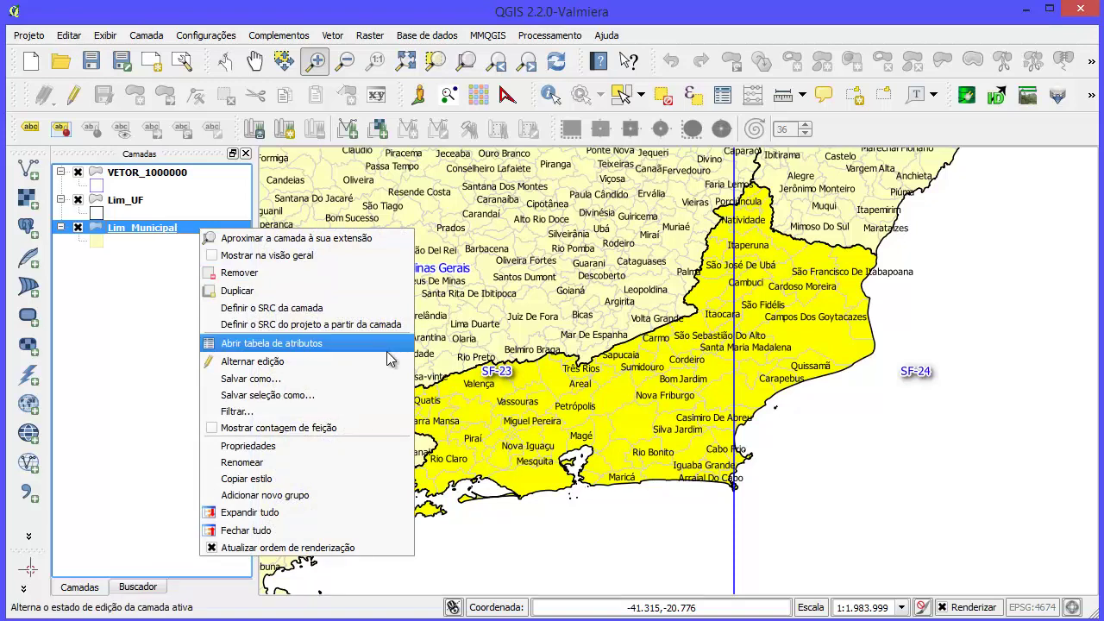
left_click(344, 395)
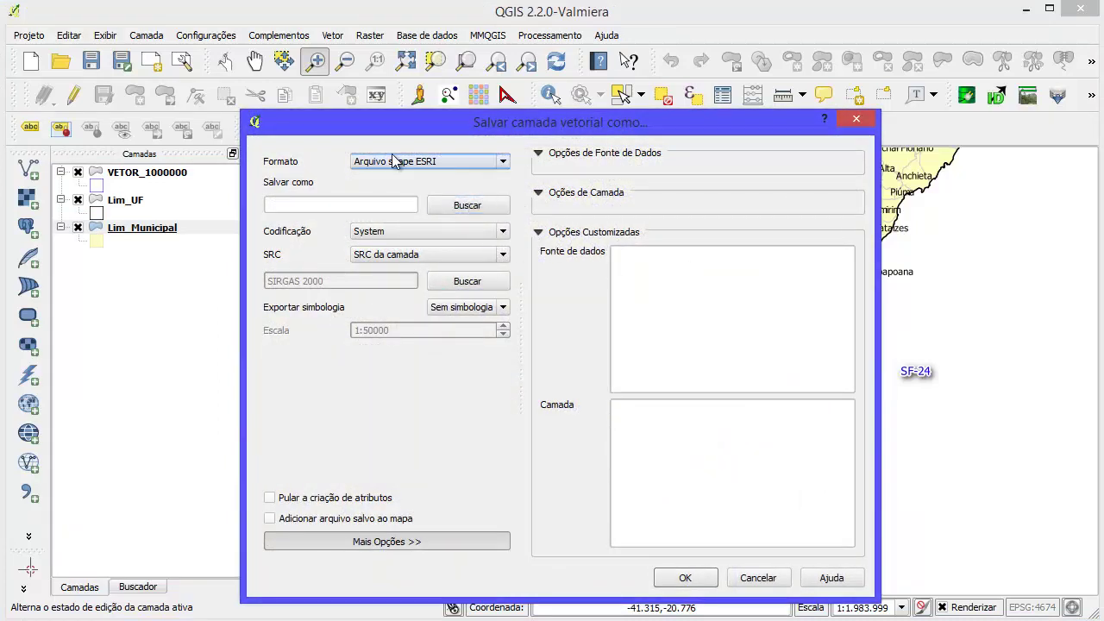
- Browse for the output location and go to the CENS02010 folder inside CURSO_QGIS22\QGIS22_Interpolacao_IDW
left_click(485, 204)
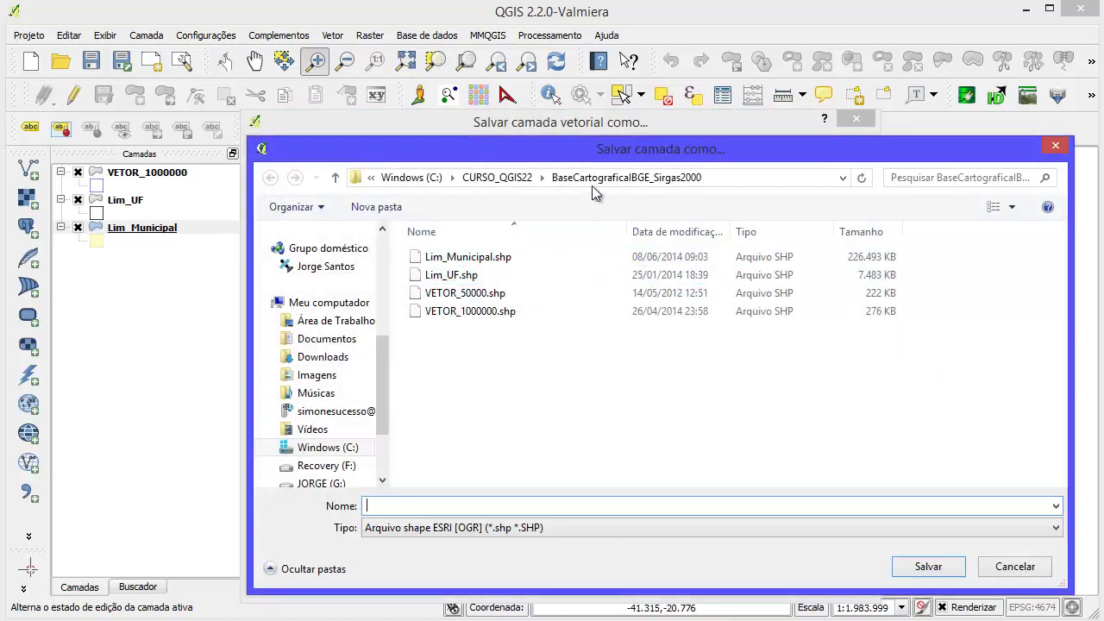
left_click(497, 177)
left_click(505, 365)
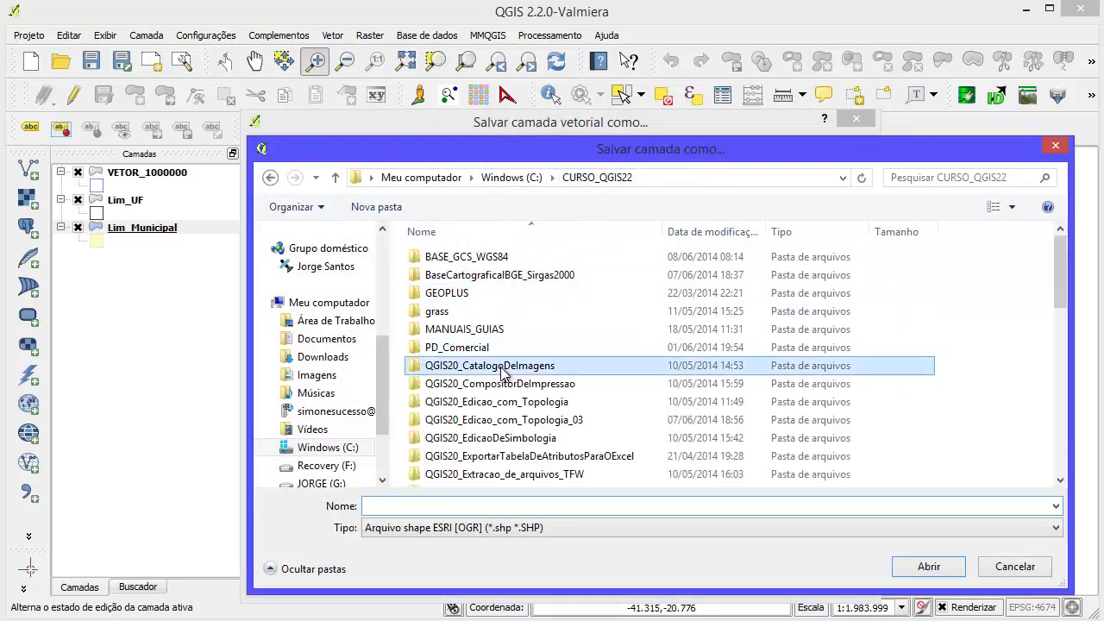
scroll(506, 369, "down", 4)
scroll(504, 377, "down", 5)
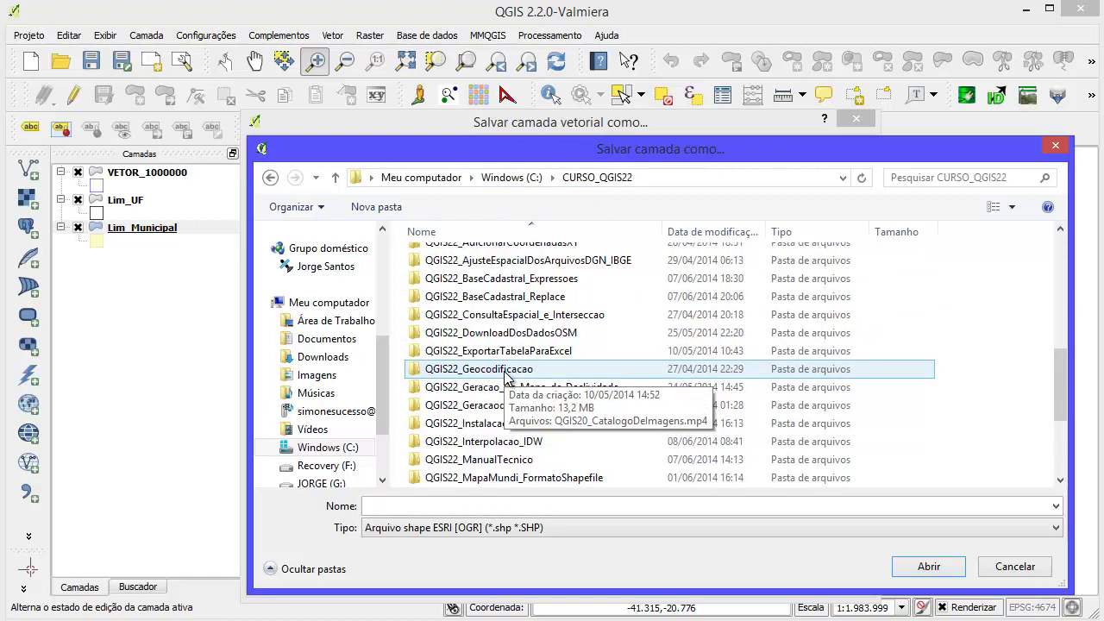
double_click(509, 328)
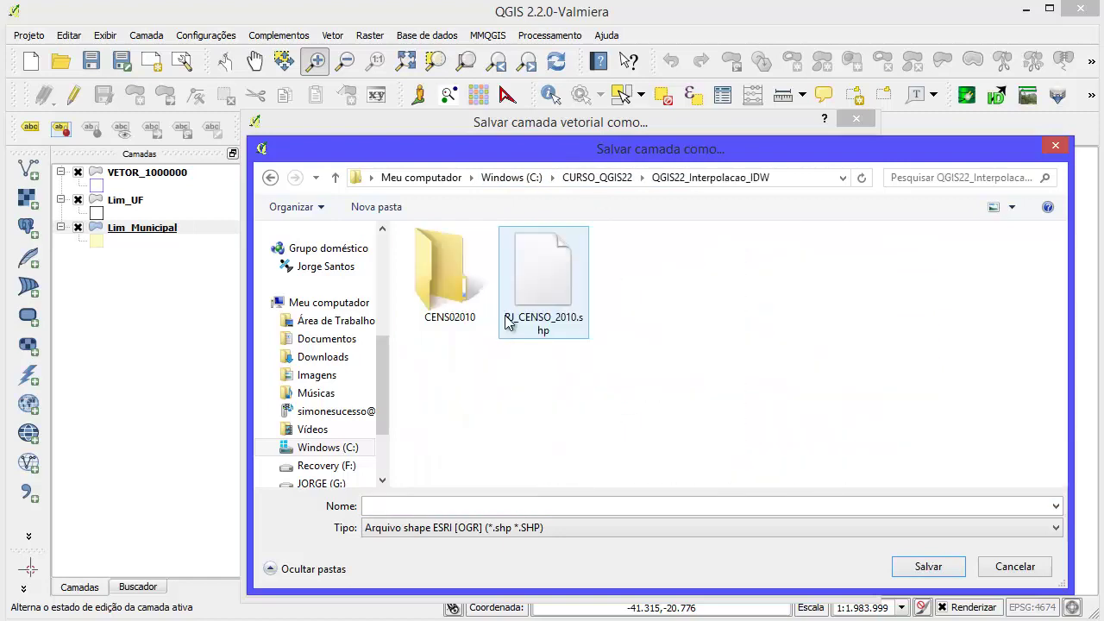
double_click(467, 274)
- Name the output file RJ_Mun and export the selection as an ESRI shapefile
left_click(473, 504)
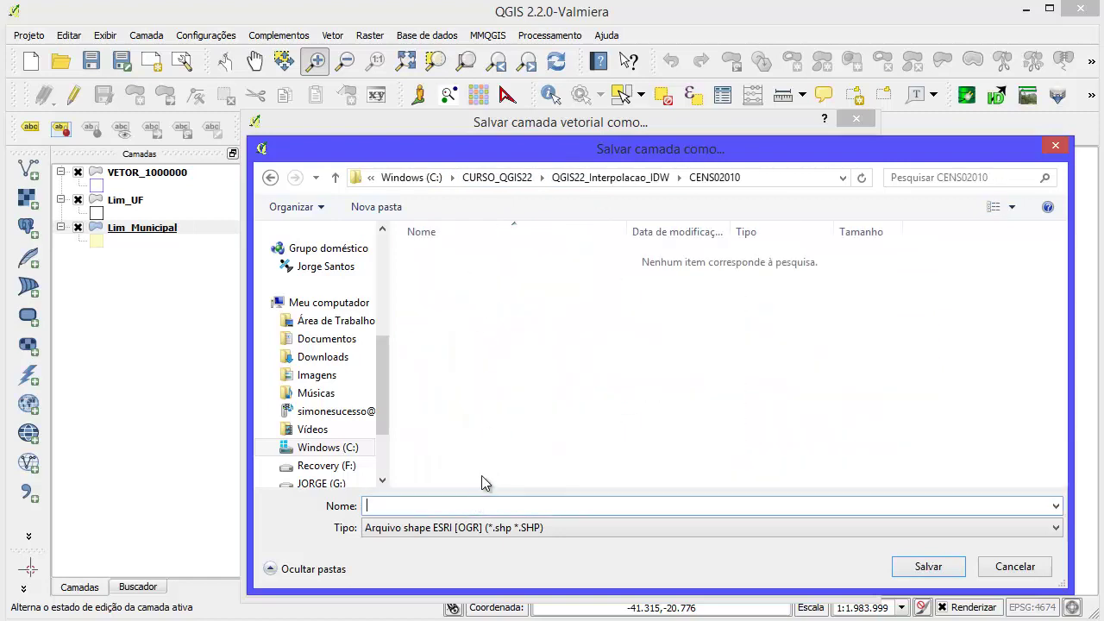
type("rj_mun")
key("BackSpace")
key("BackSpace")
key("BackSpace")
key("BackSpace")
key("BackSpace")
key("BackSpace")
type("RJ_Mun")
left_click(925, 566)
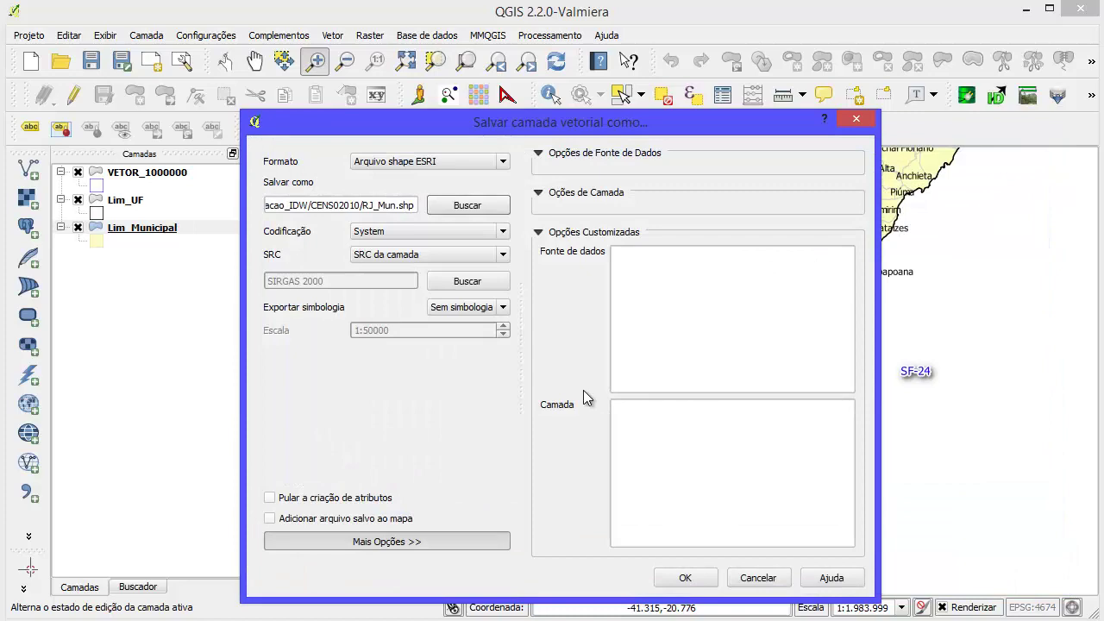
left_click(694, 577)
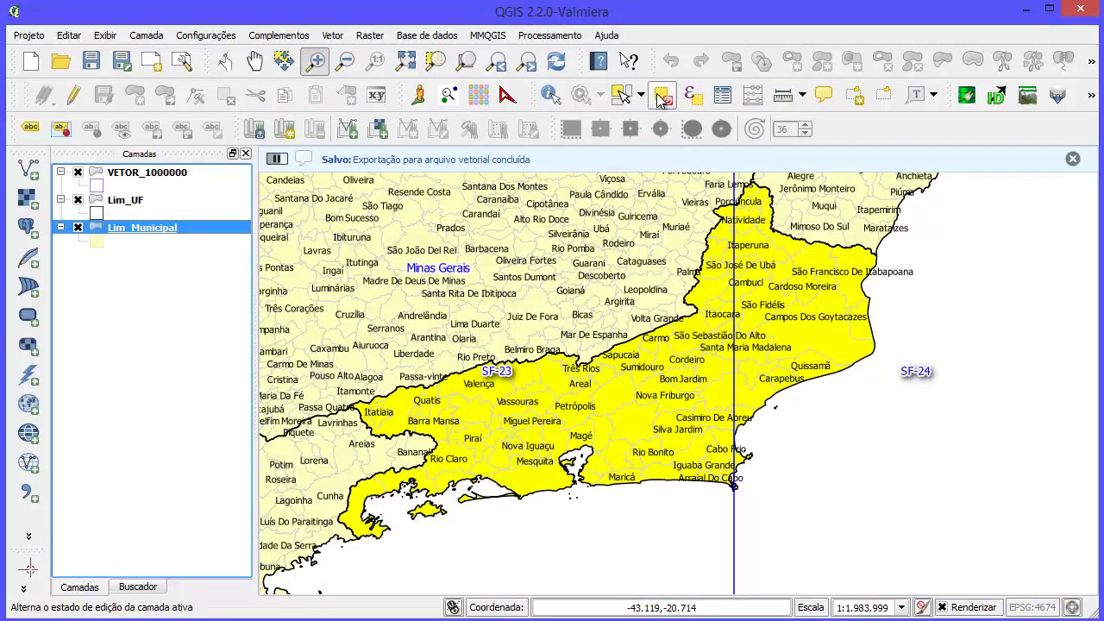
- Clear the feature selection and remove the Lim_Municipal layer from the project, making Lim_UF the active layer
left_click(661, 97)
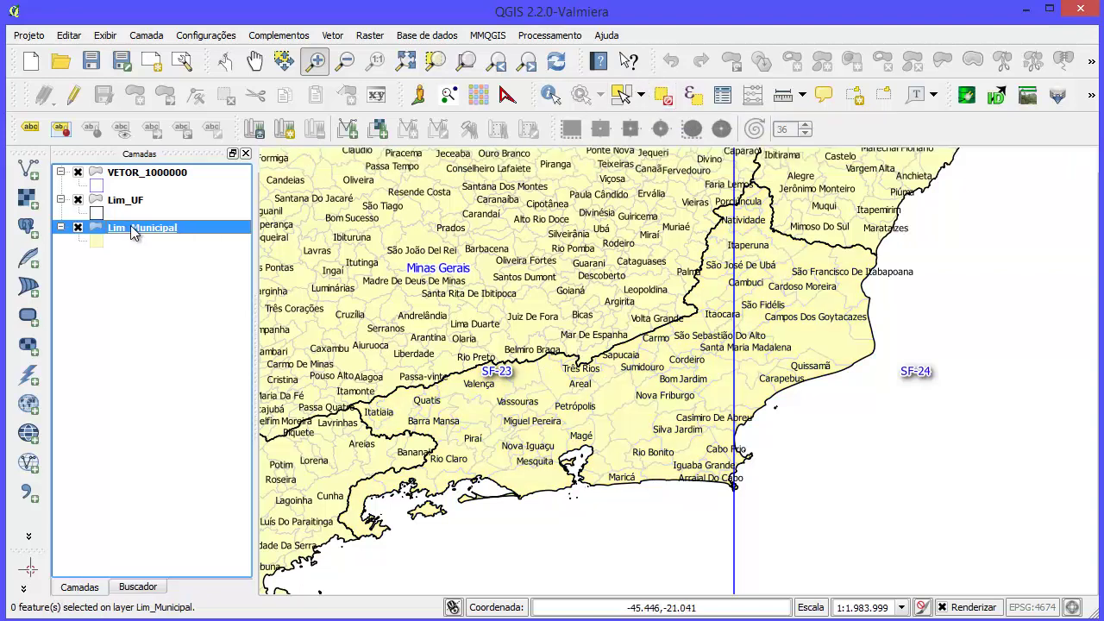
right_click(130, 226)
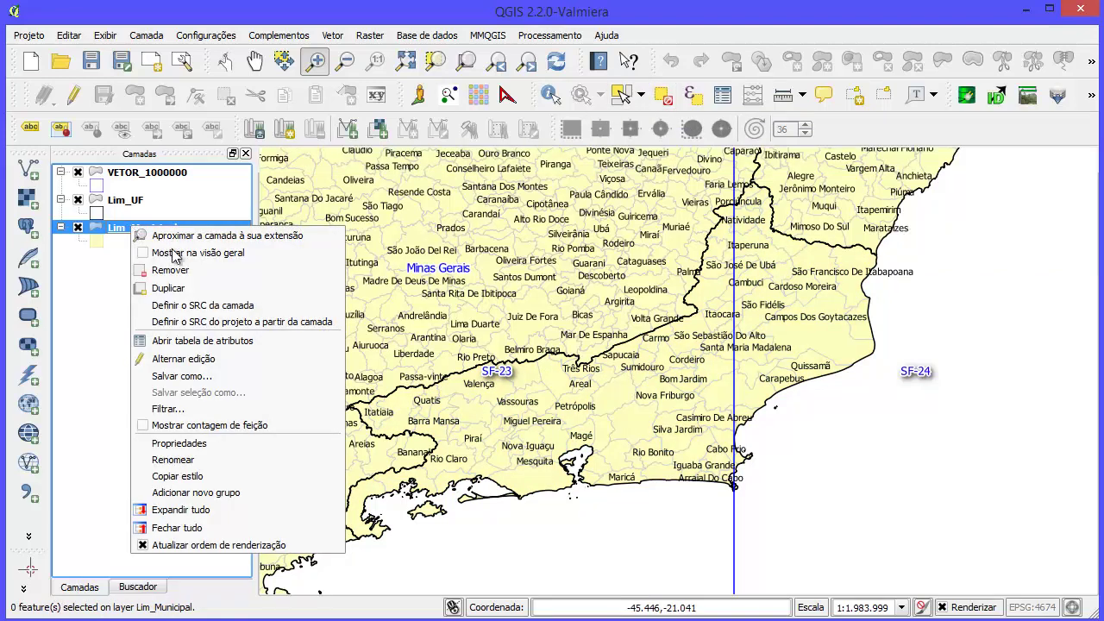
left_click(226, 269)
left_click(500, 335)
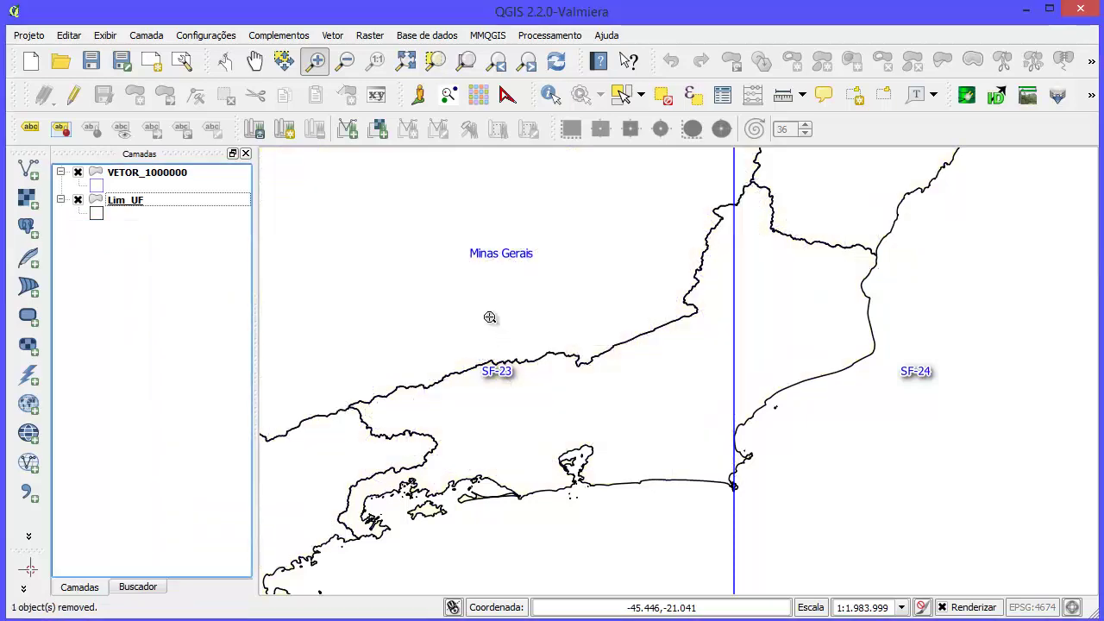
left_click(165, 207)
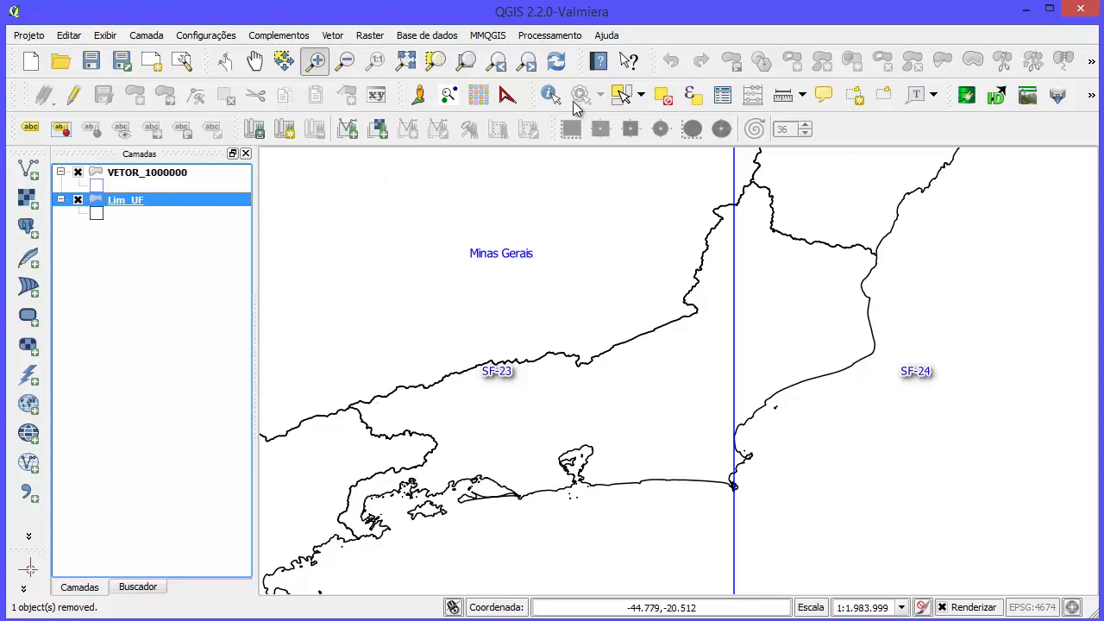
- Select the Rio de Janeiro state polygon in the Lim_UF layer and start saving the selection as a new vector file
left_click(622, 95)
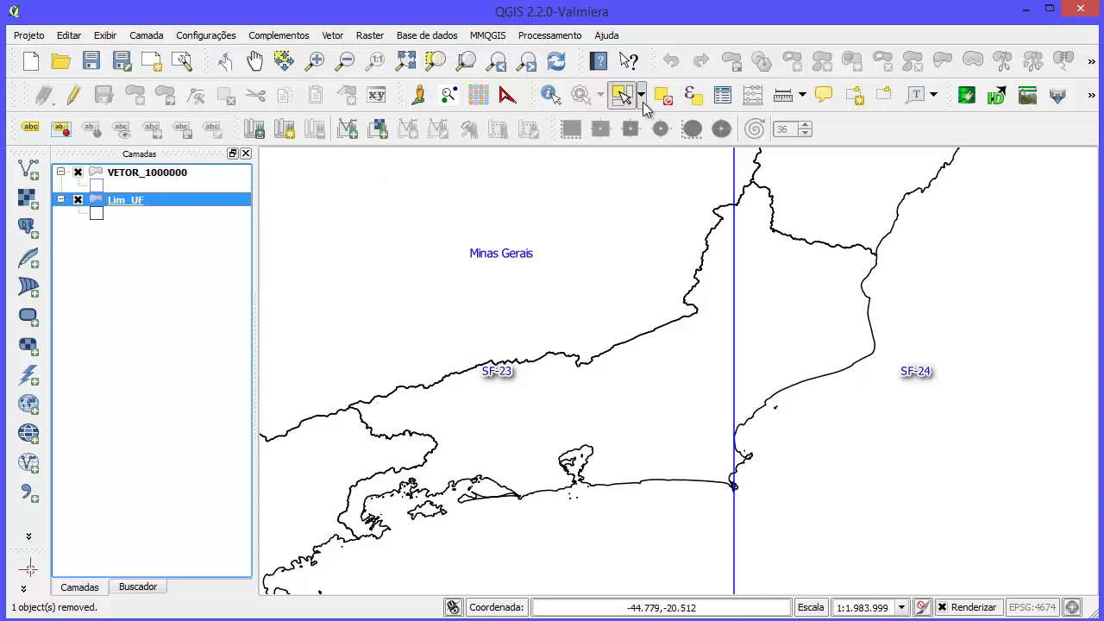
left_click(793, 360)
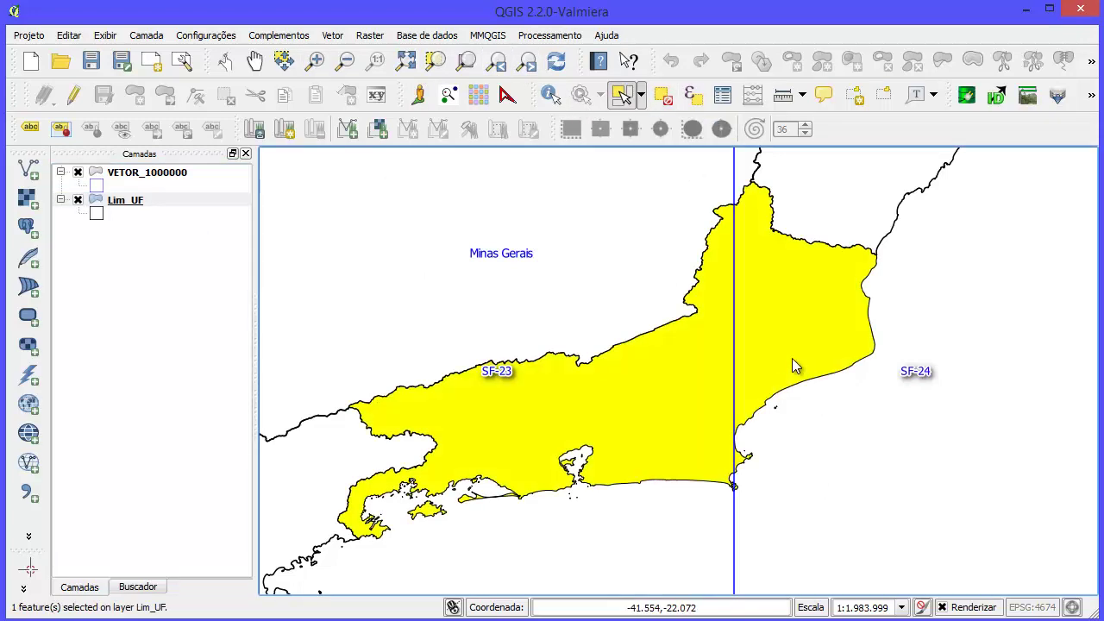
right_click(136, 201)
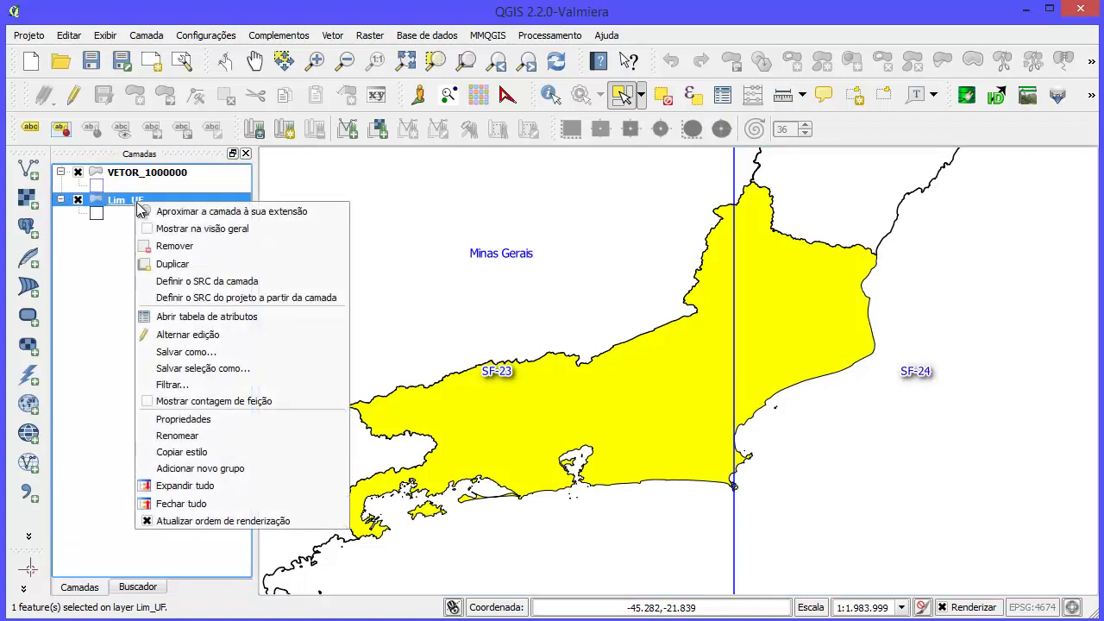
left_click(263, 371)
left_click(485, 208)
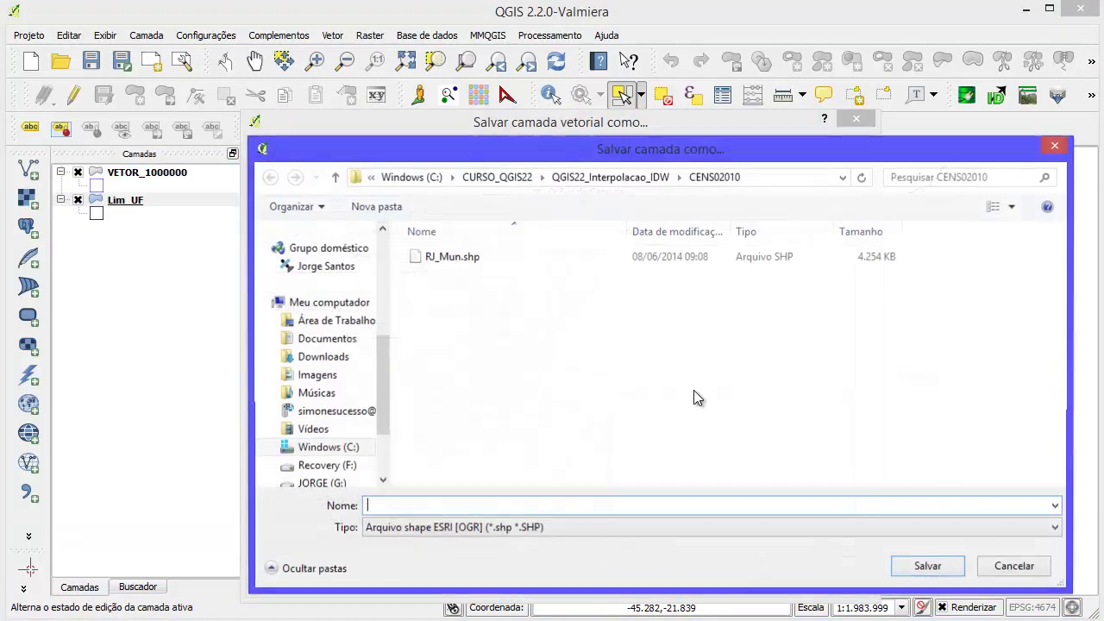
- Export the selection as the ESRI shapefile RJ_Estado.shp in the CENS02010 folder, keeping the layer's SIRGAS 2000 CRS
left_click(435, 258)
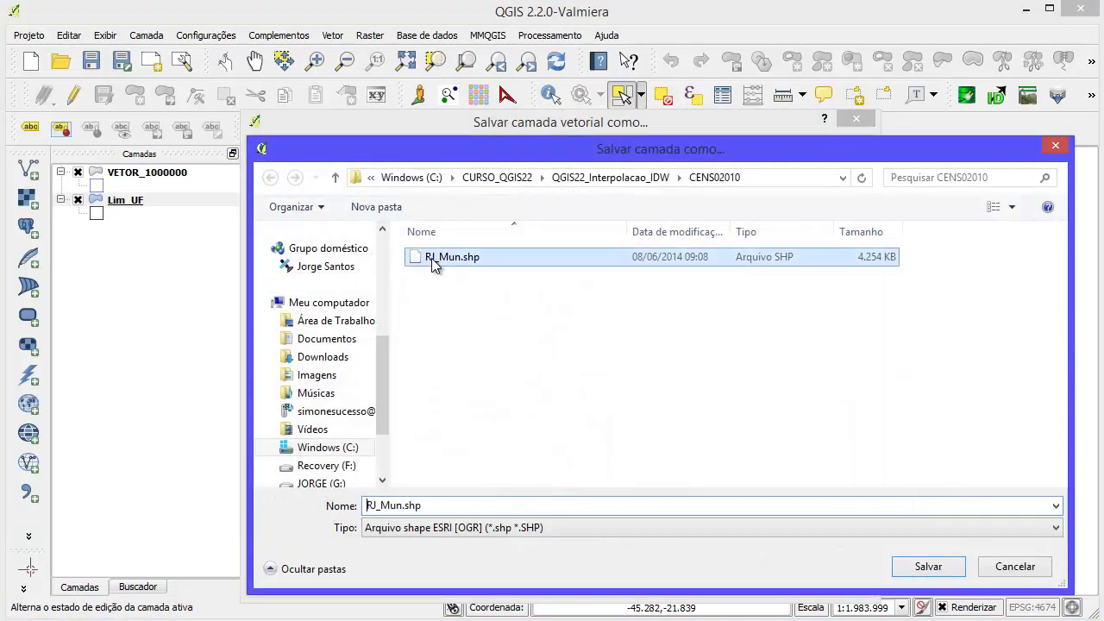
left_click(384, 507)
left_click(390, 490)
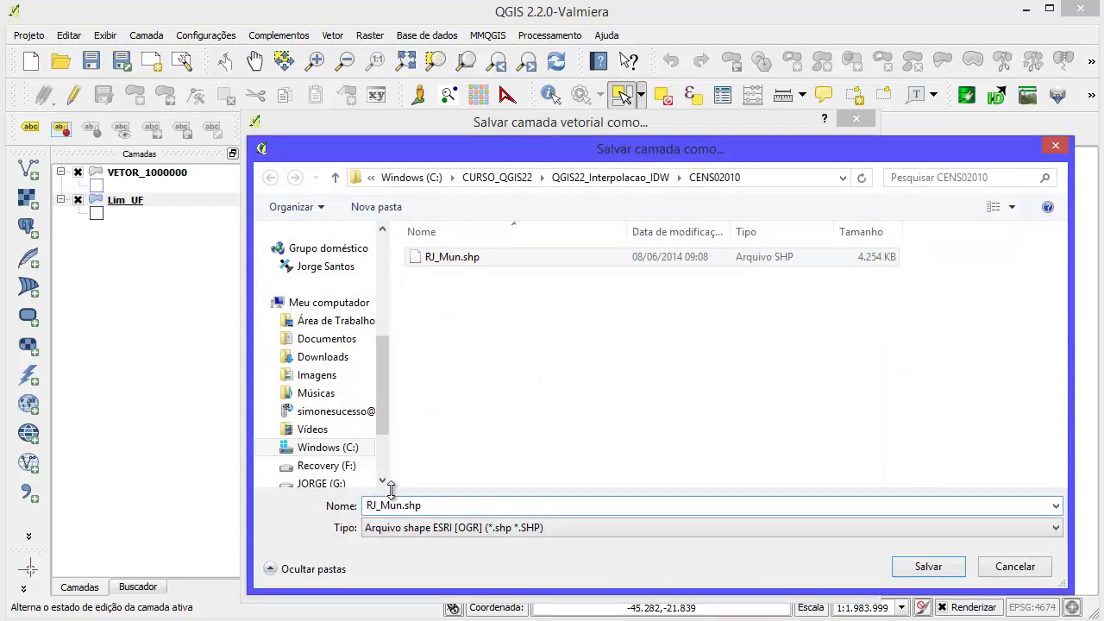
type("Estado")
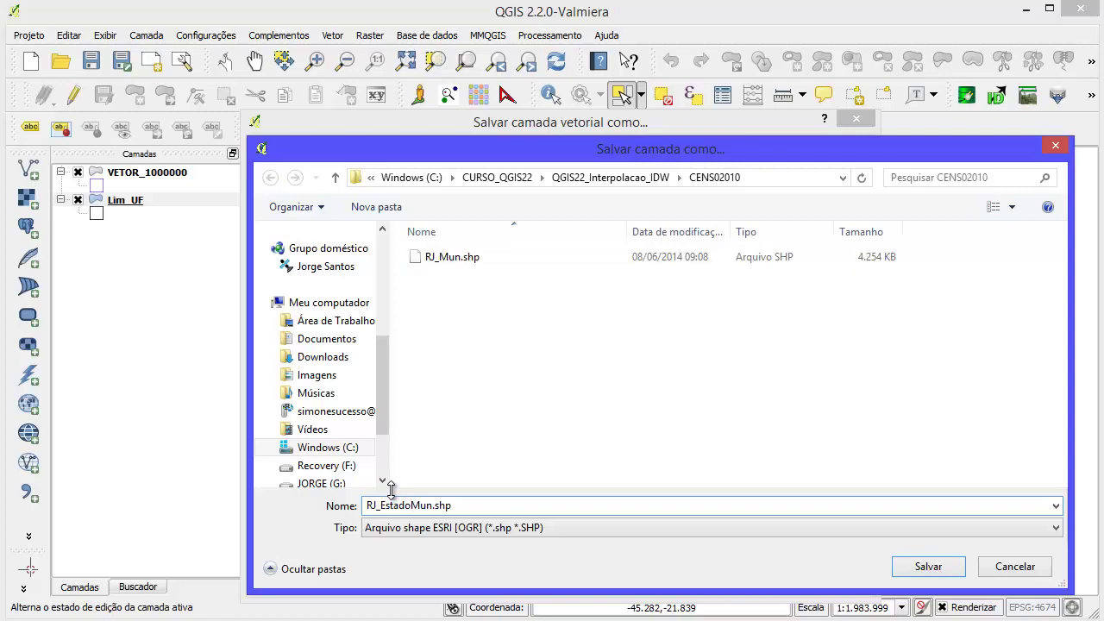
key("Delete")
key("Delete")
key("Delete")
left_click(954, 567)
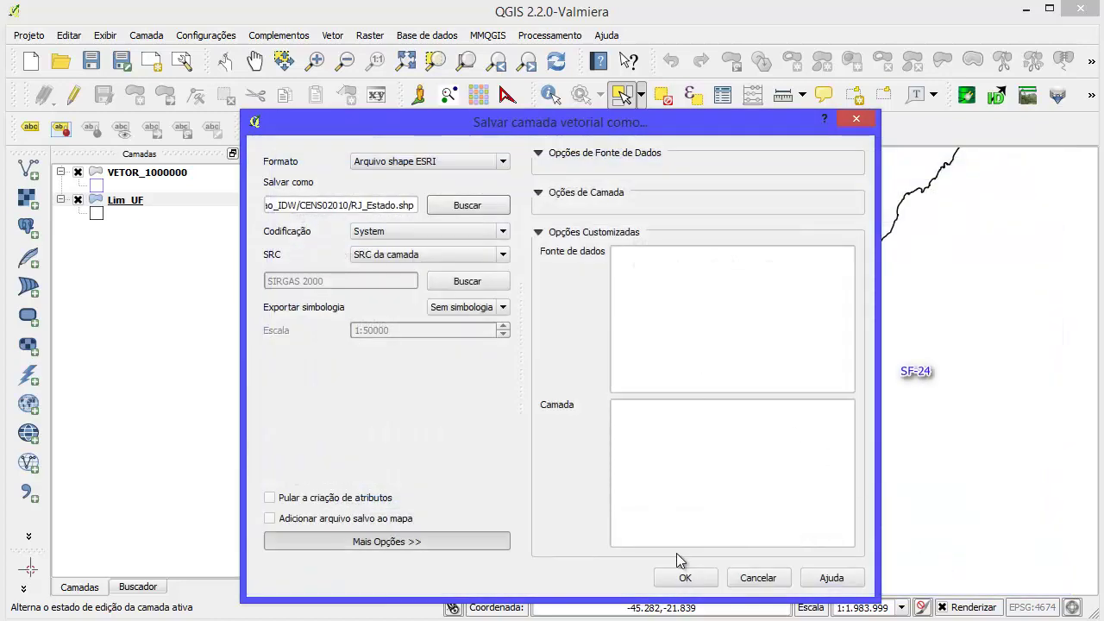
left_click(684, 576)
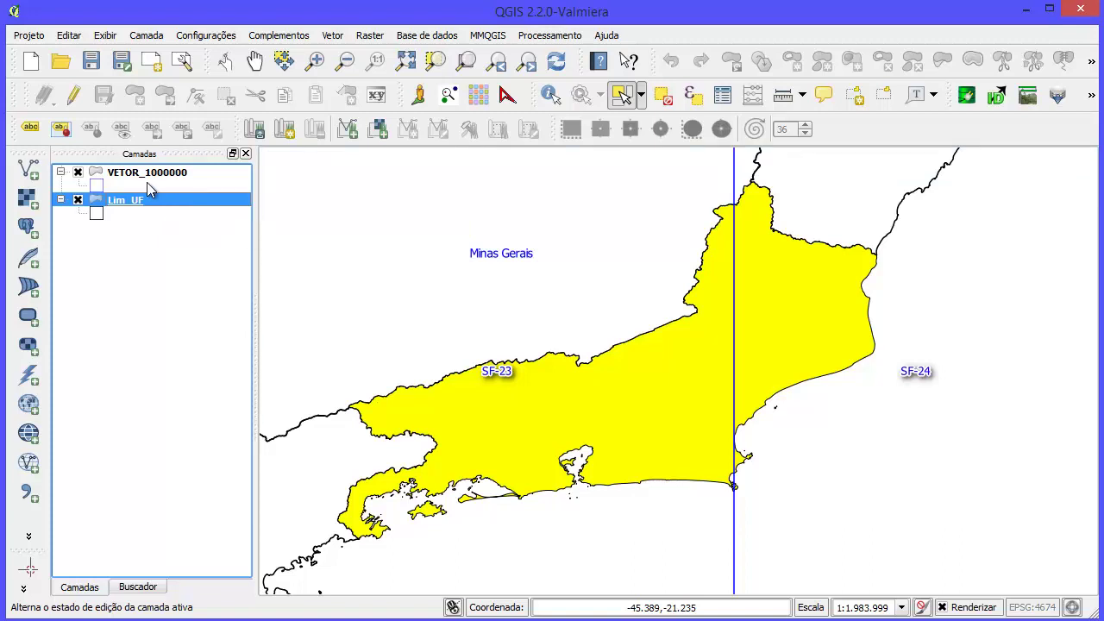
- Start a new project, discarding the current one, and add RJ_Estado.shp and RJ_Mun.shp from the CENS02010 folder as vector layers
left_click(31, 60)
left_click(551, 341)
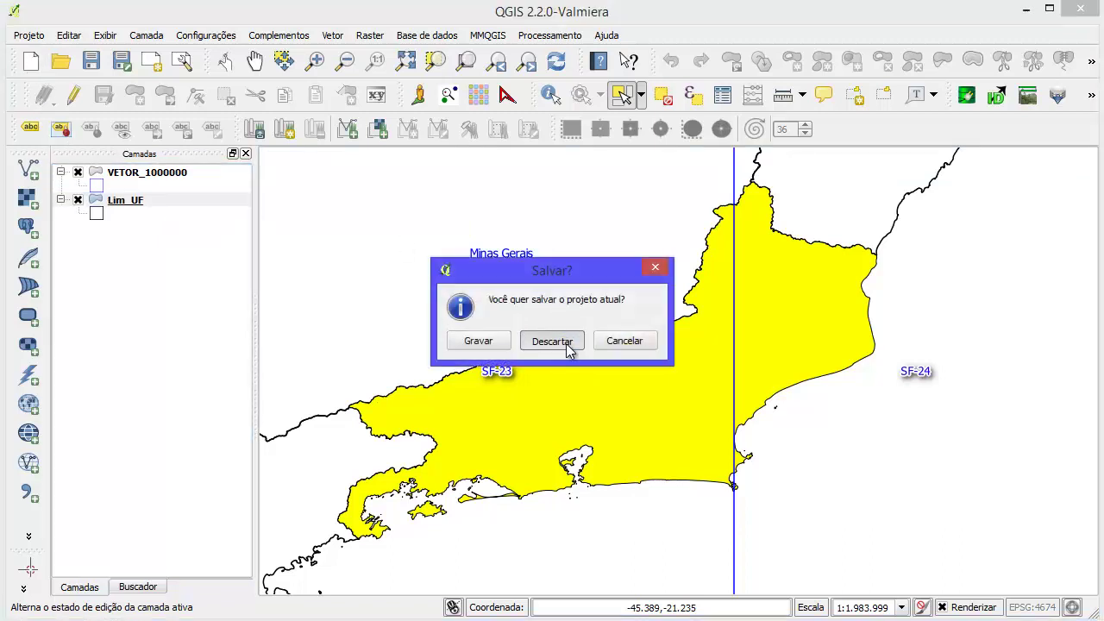
left_click(29, 168)
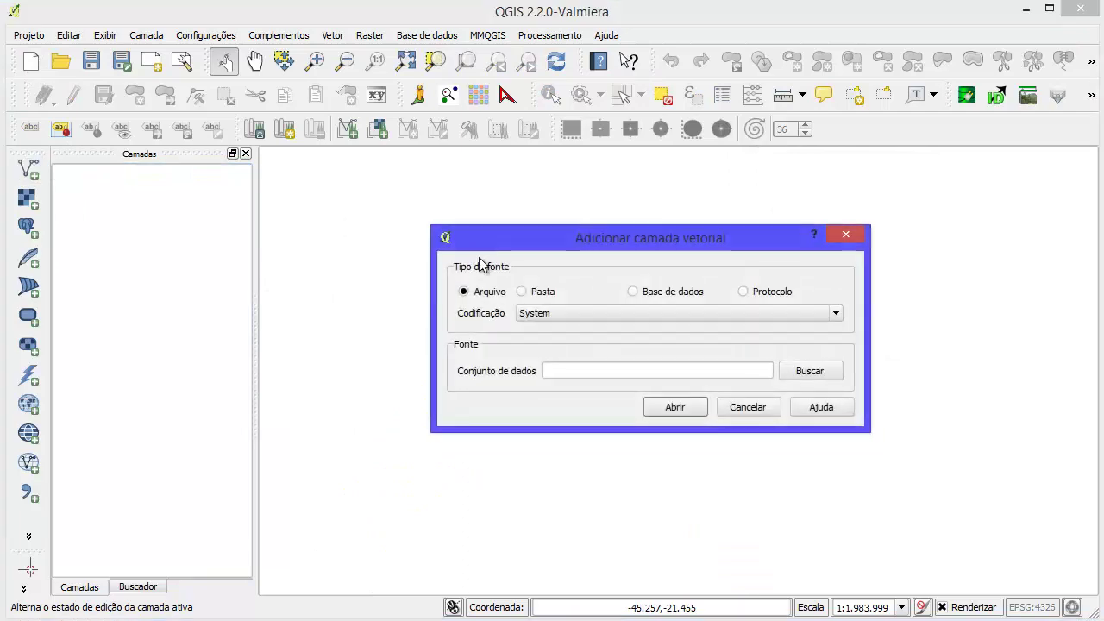
left_click(811, 370)
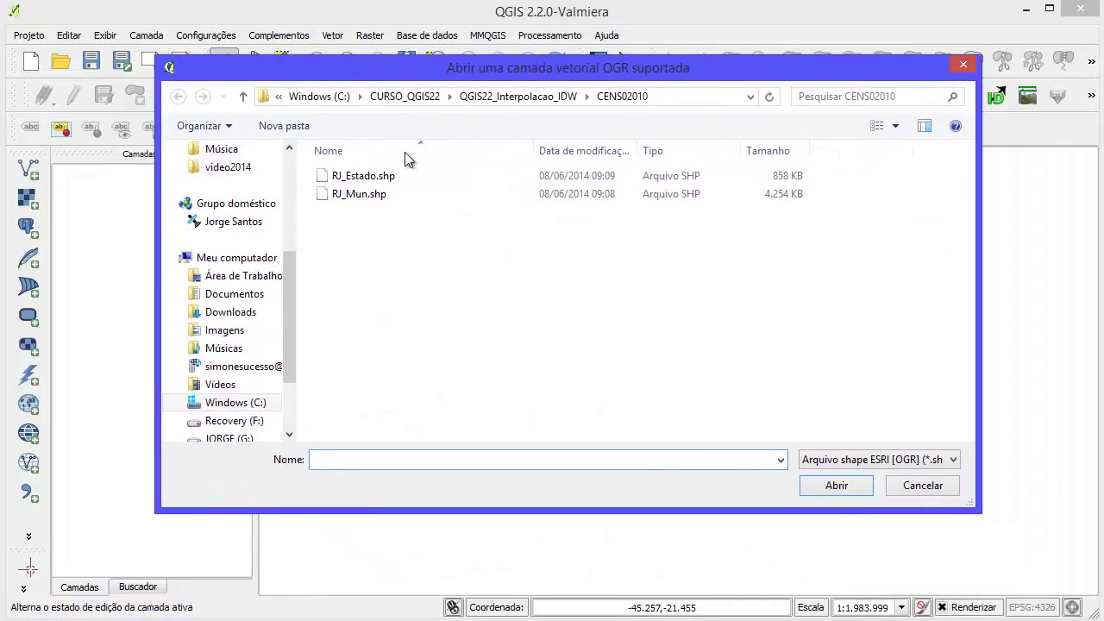
left_click_drag(455, 257, 308, 117)
left_click(836, 485)
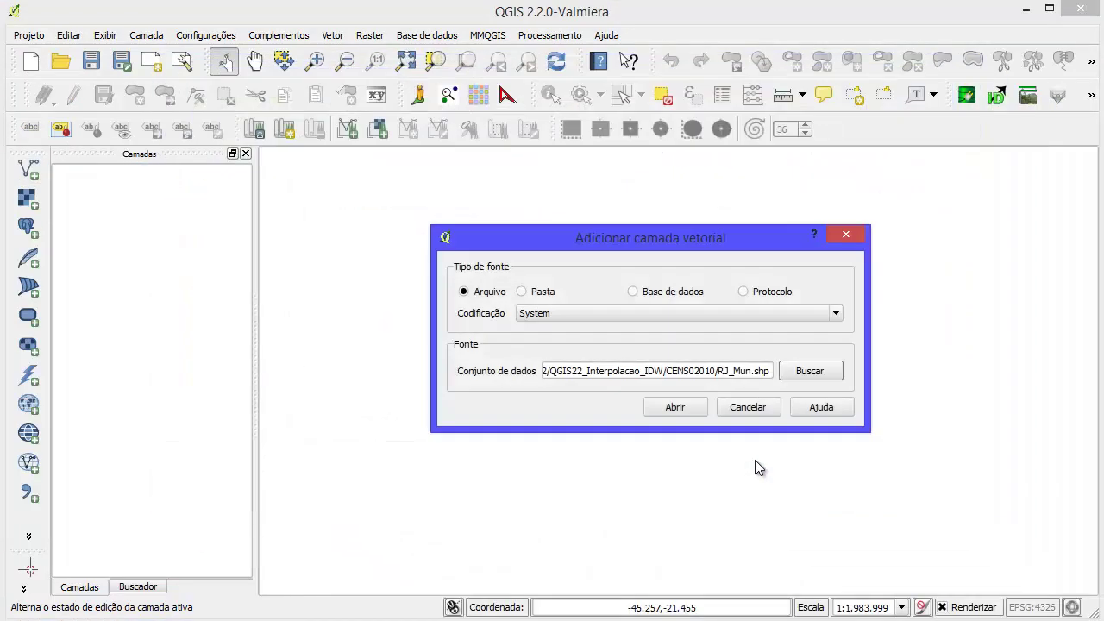
left_click(687, 406)
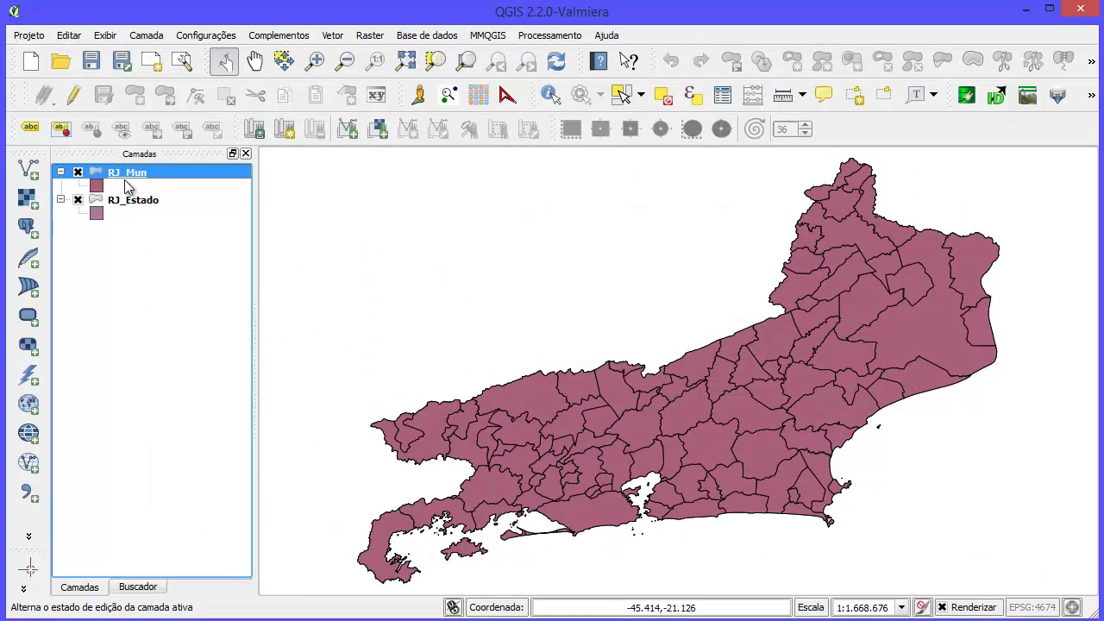
- Apply the saved simb1 style to the RJ_Mun layer
left_click(97, 184)
double_click(97, 185)
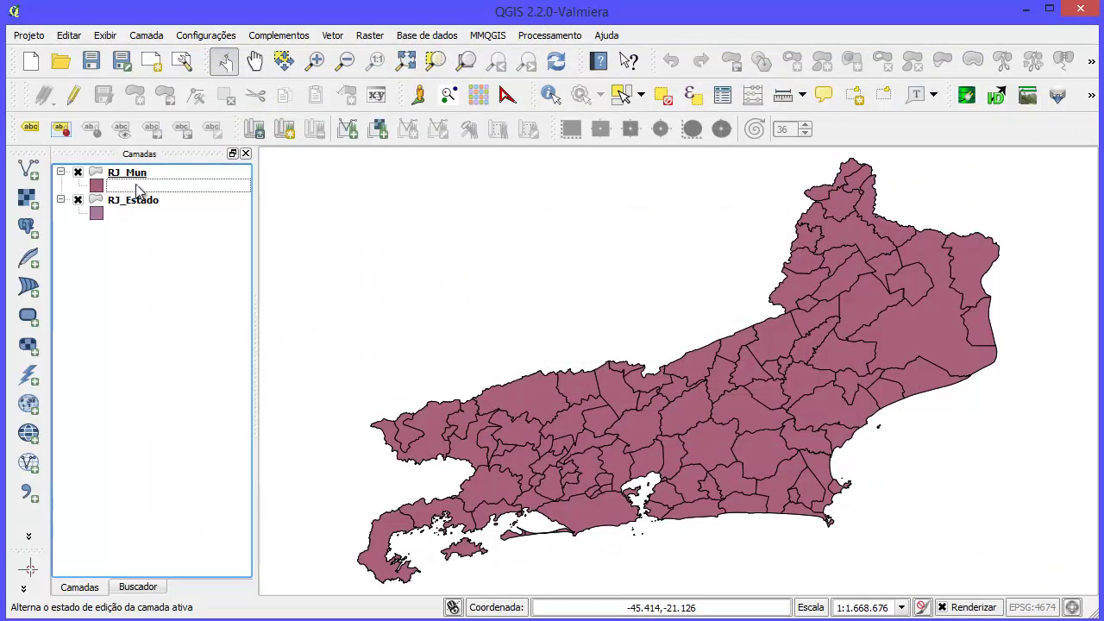
left_click(559, 423)
left_click(636, 593)
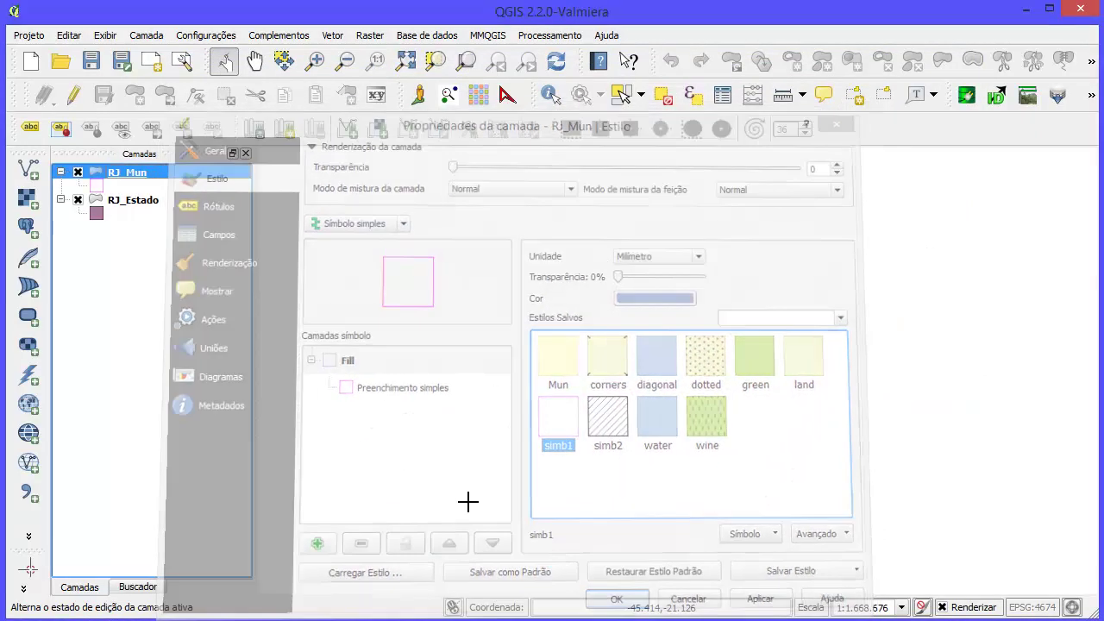
- Place the RJ_Mun layer below RJ_Estado and apply the saved Mun style to it
left_click_drag(127, 173, 101, 216)
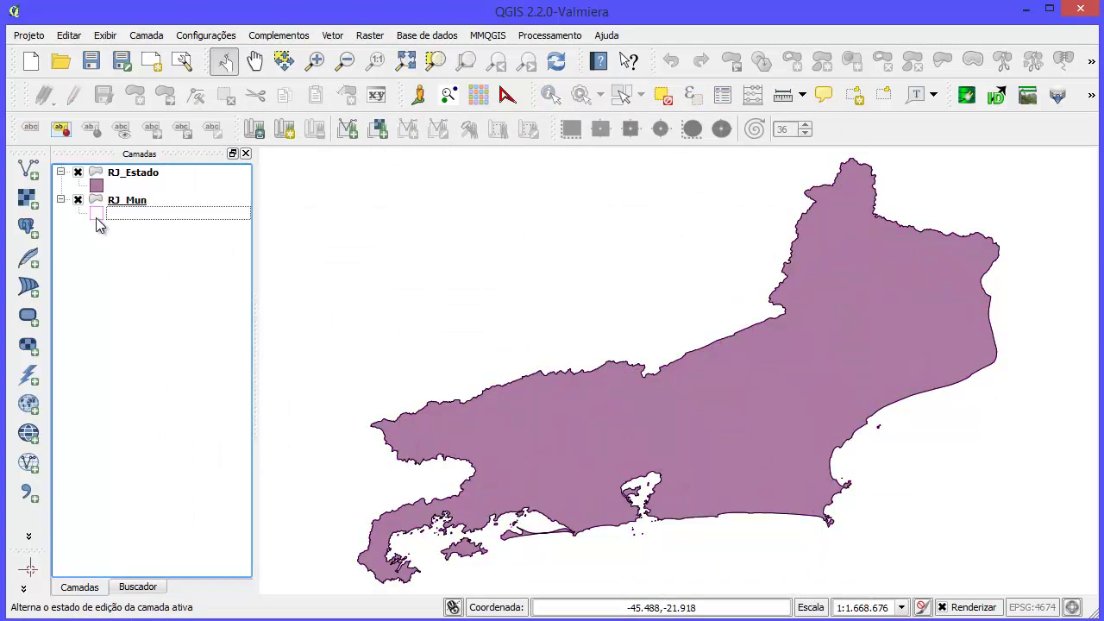
double_click(95, 215)
left_click(572, 345)
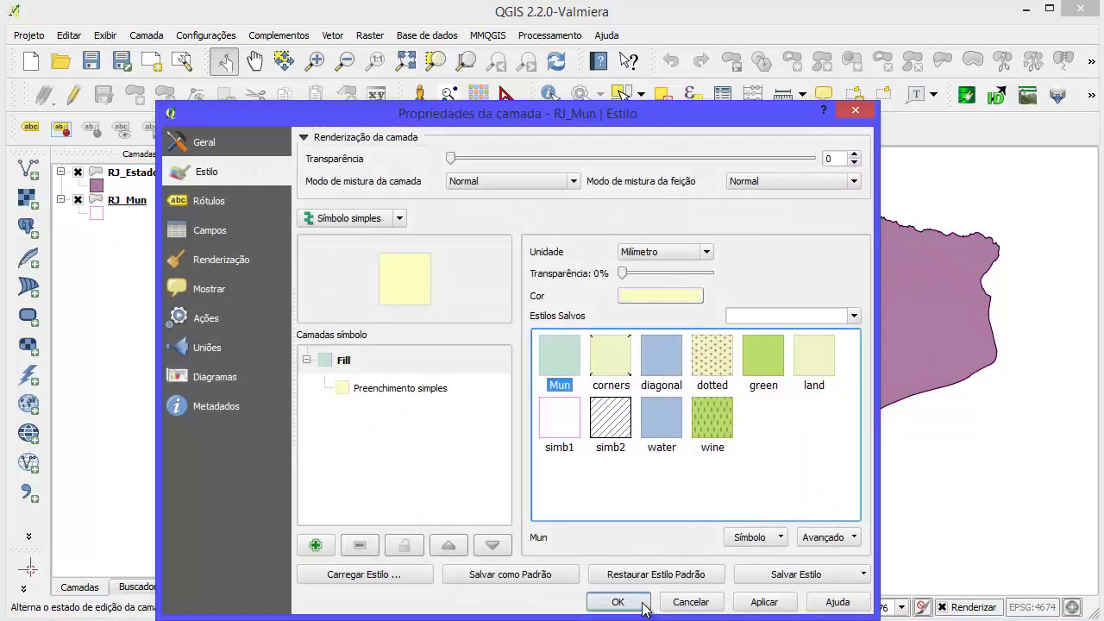
left_click(618, 601)
- Apply the saved simb1 style to the RJ_Estado layer
double_click(96, 188)
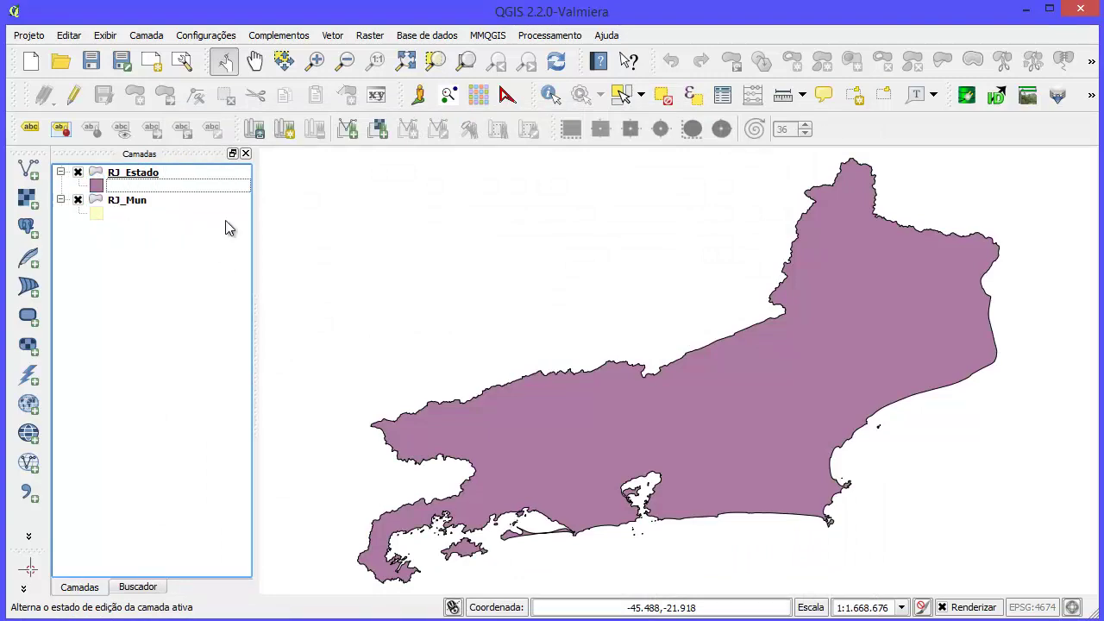
left_click(559, 422)
left_click(618, 601)
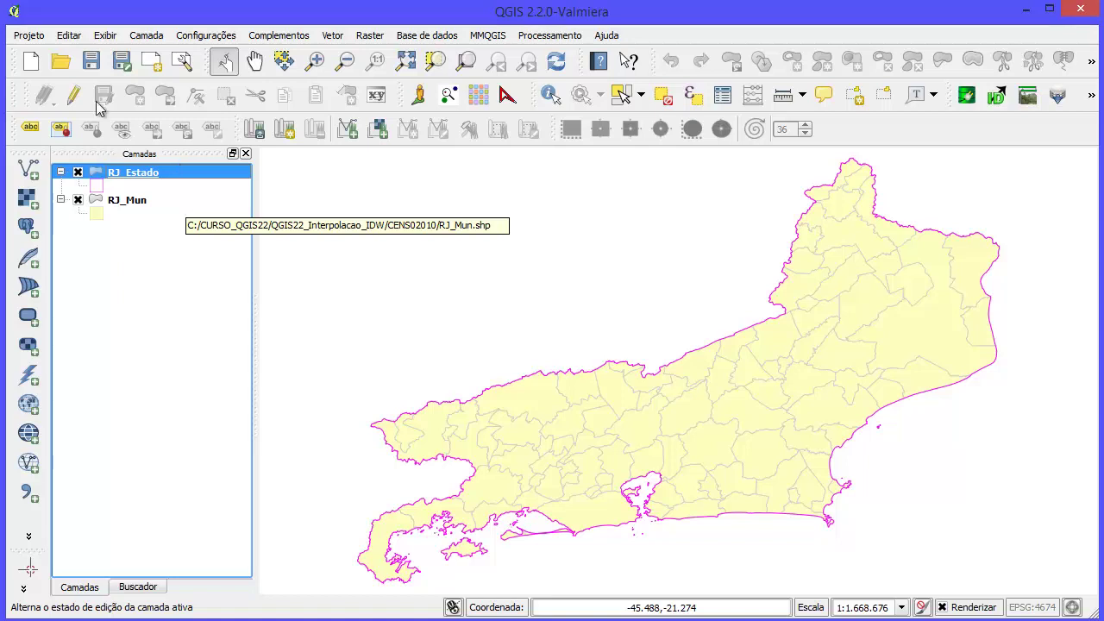
- Examine the RJ_Mun attribute table and compare its GEOCODIGO field with the total_populacao_rio_de_janeiro.xls census spreadsheet in Excel
right_click(134, 199)
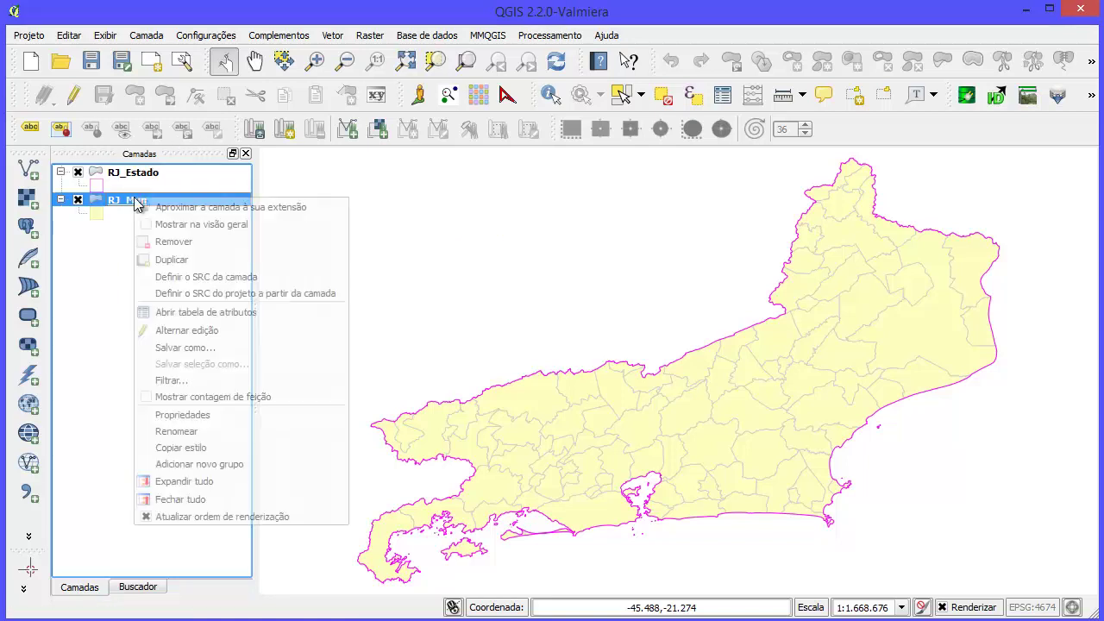
left_click(281, 315)
left_click_drag(417, 136, 445, 120)
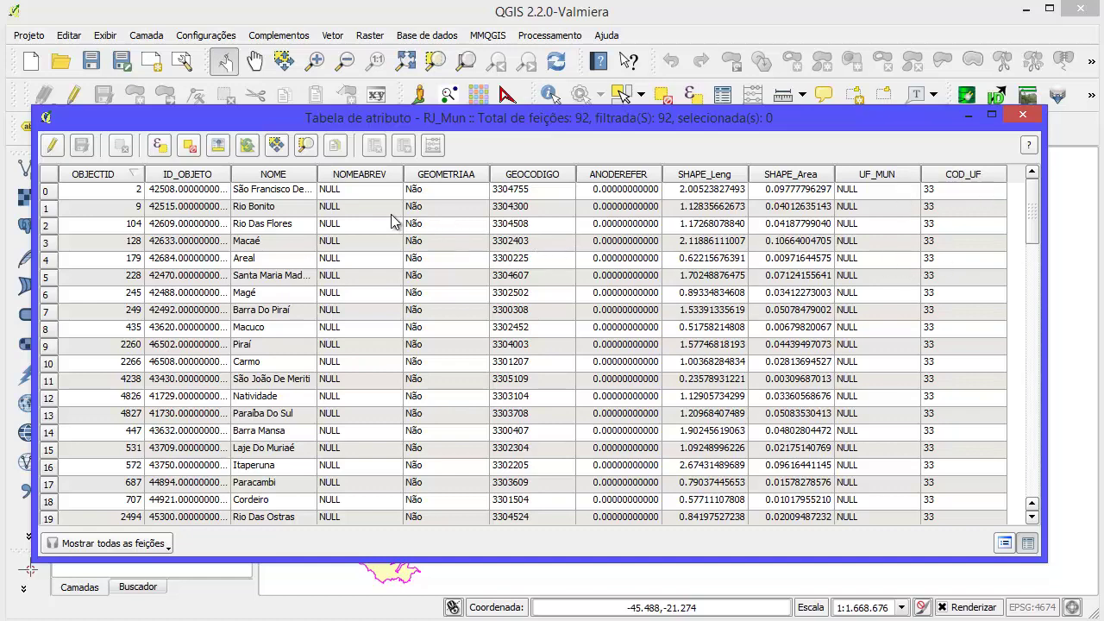
left_click(1022, 114)
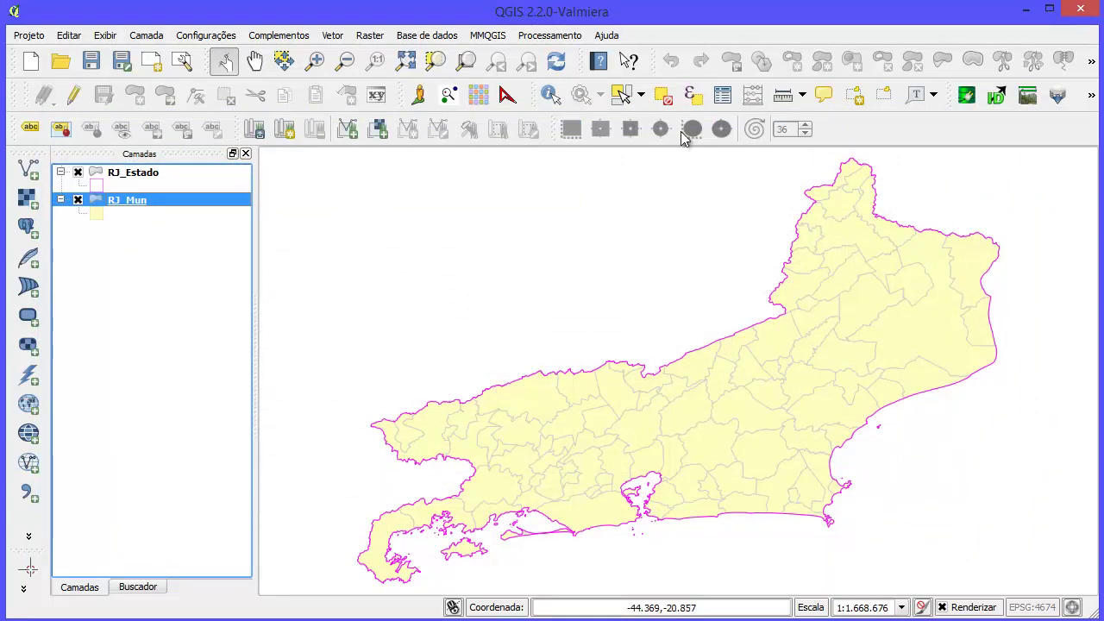
right_click(167, 200)
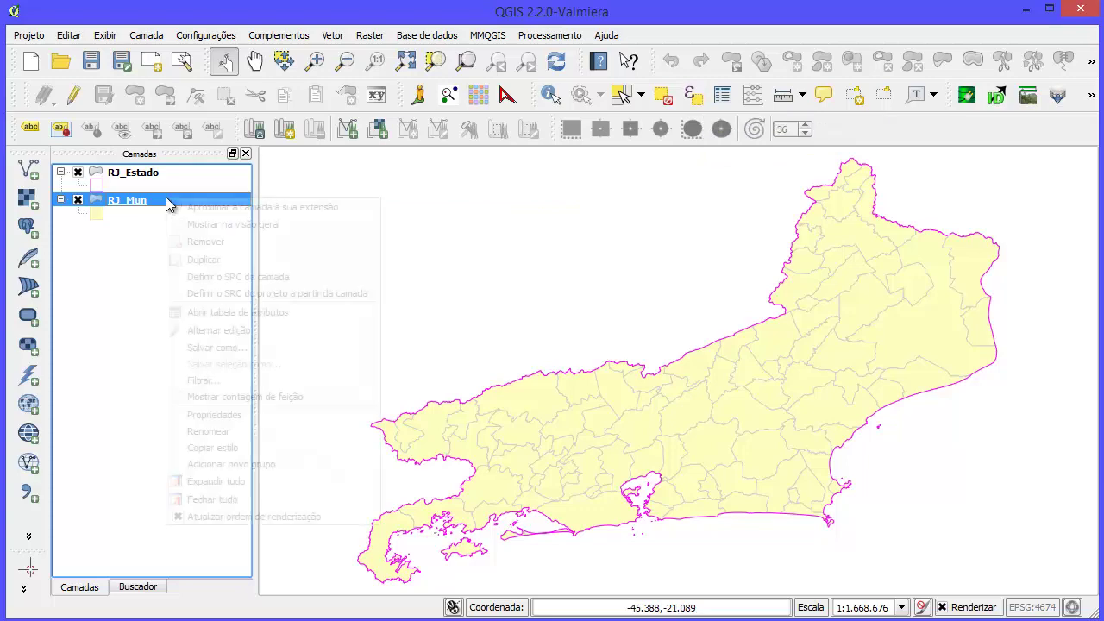
left_click(261, 314)
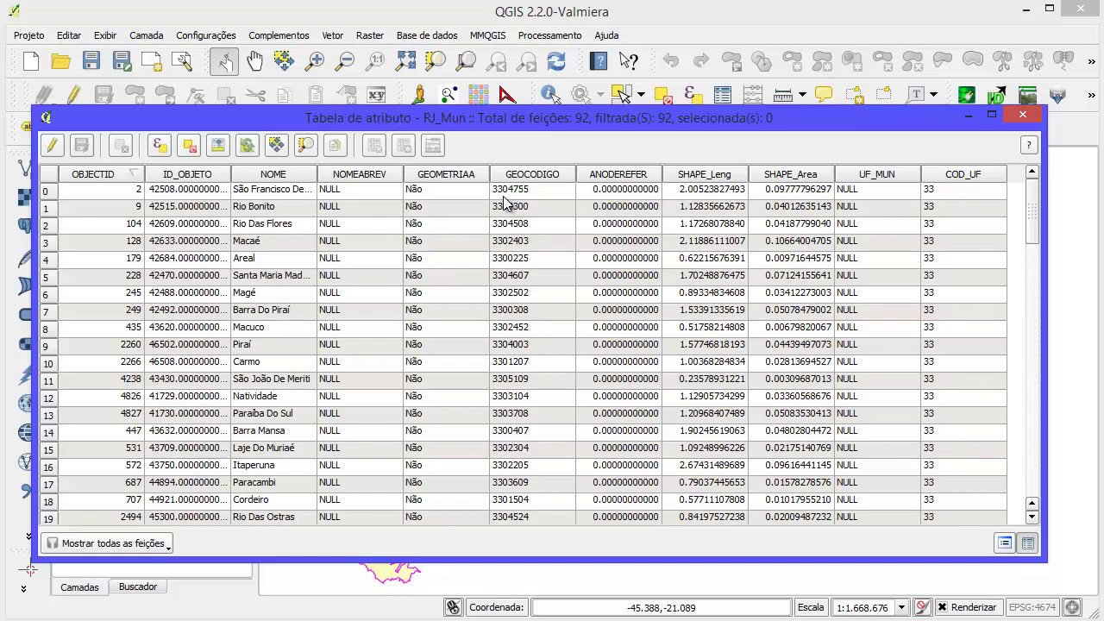
left_click(1020, 116)
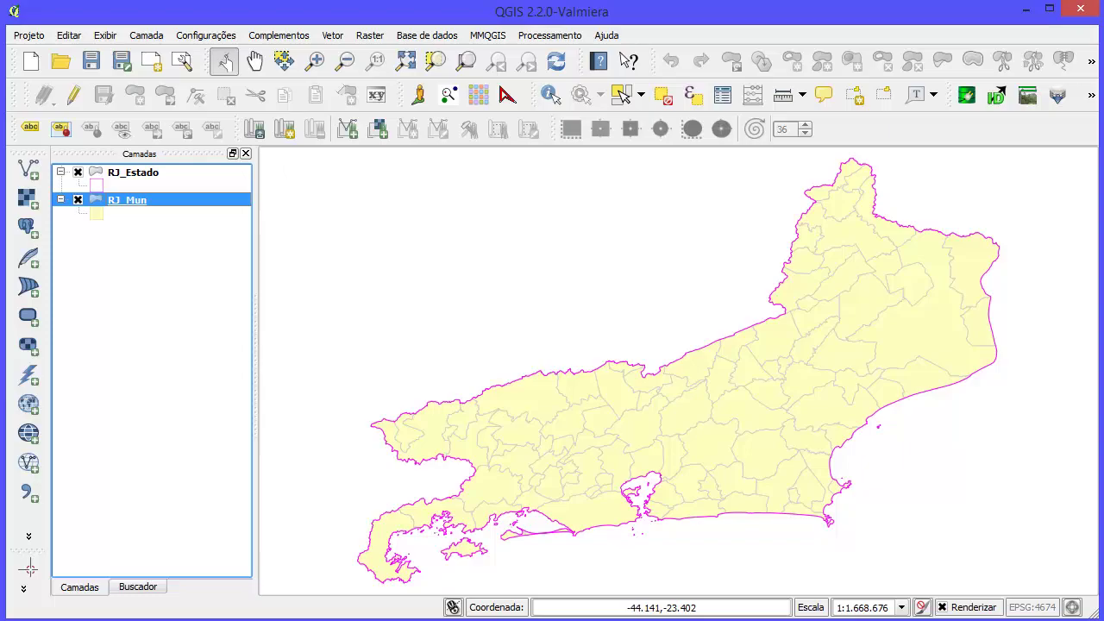
key("alt+Tab")
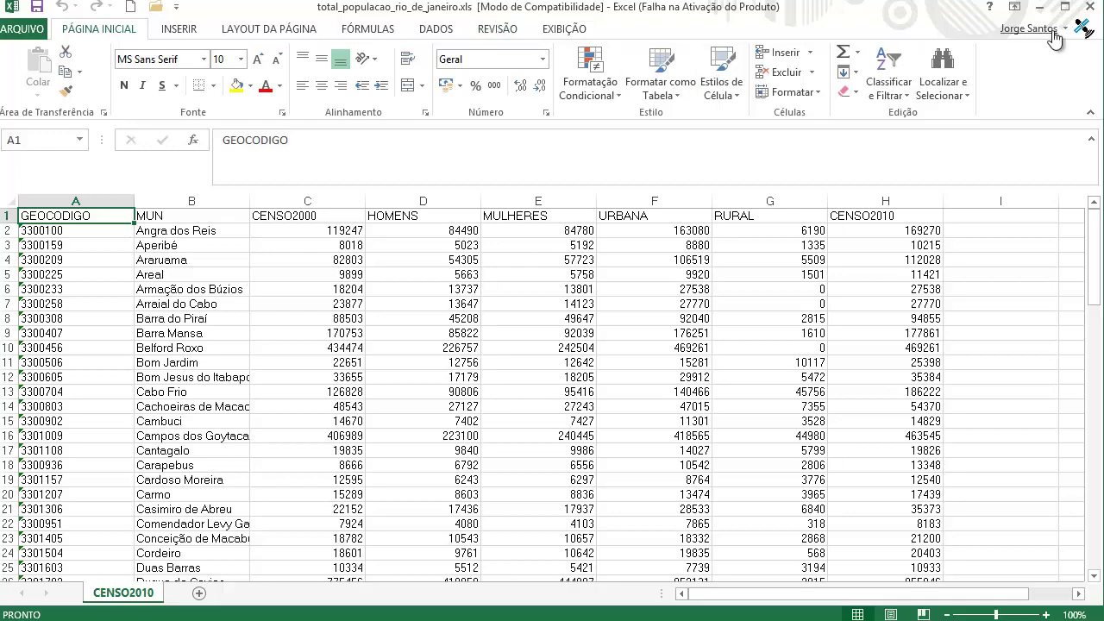
left_click(1038, 6)
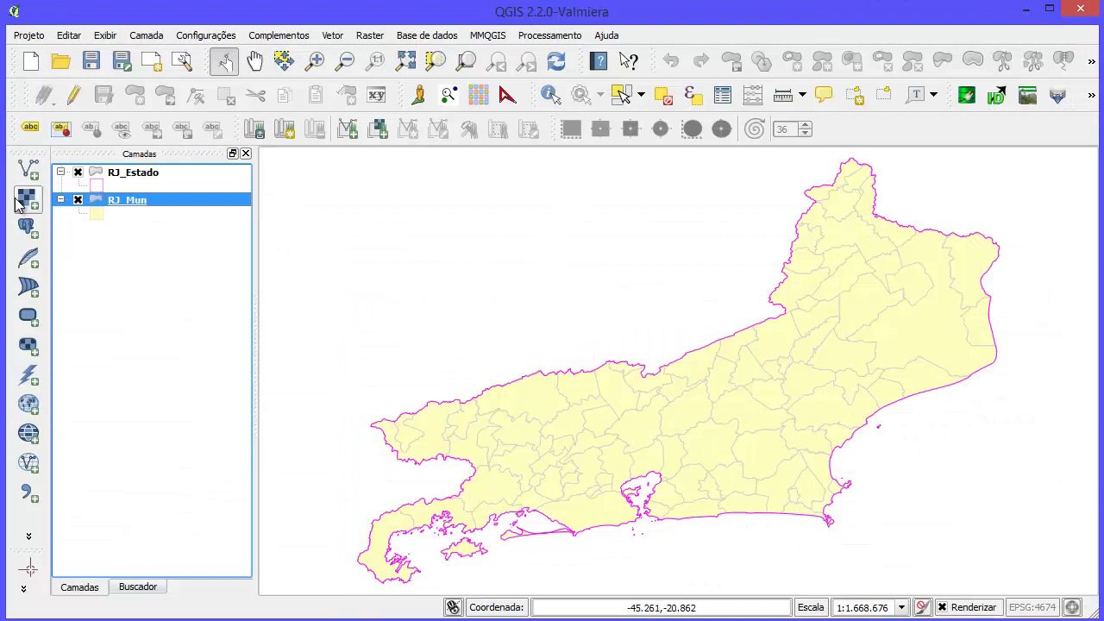
- Hide the RJ_Estado layer so that only the RJ_Mun municipalities are displayed
left_click(129, 174)
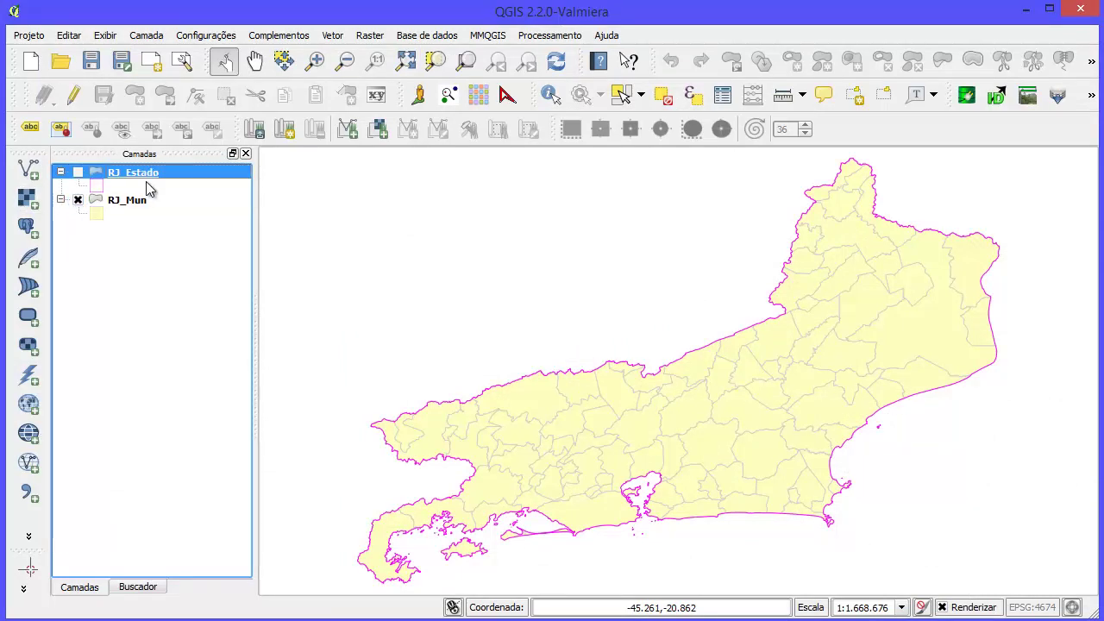
left_click(78, 172)
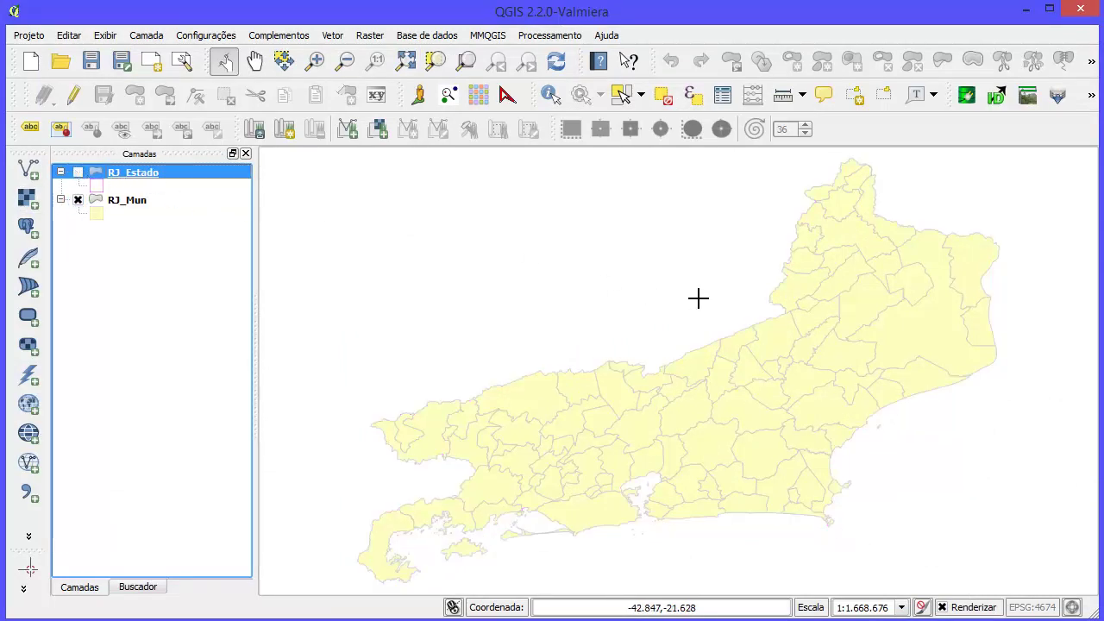
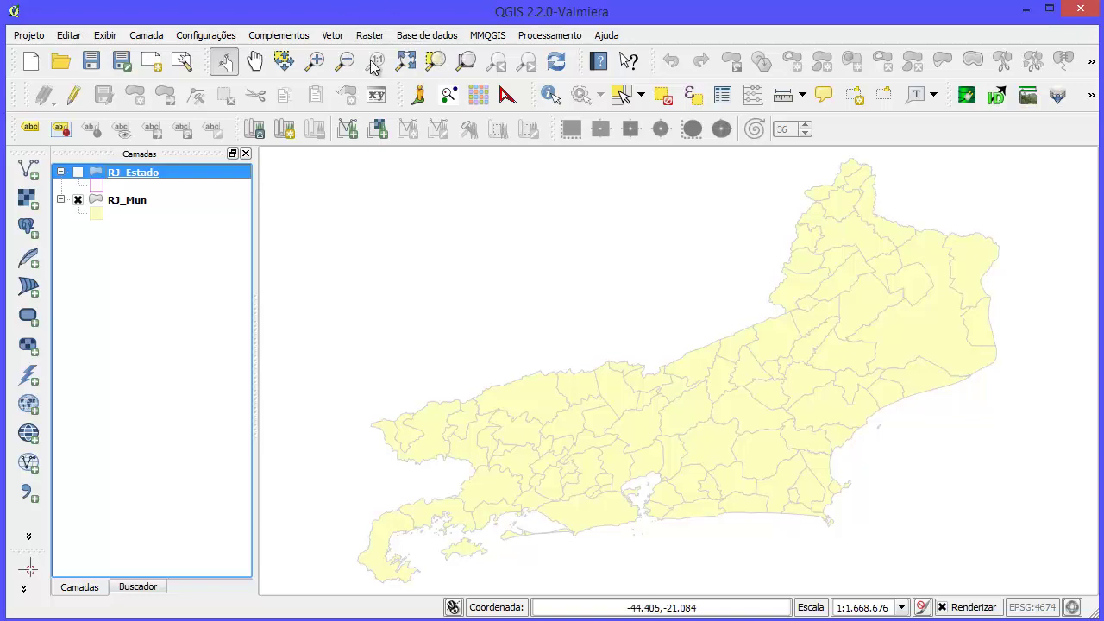
left_click(315, 60)
left_click(528, 398)
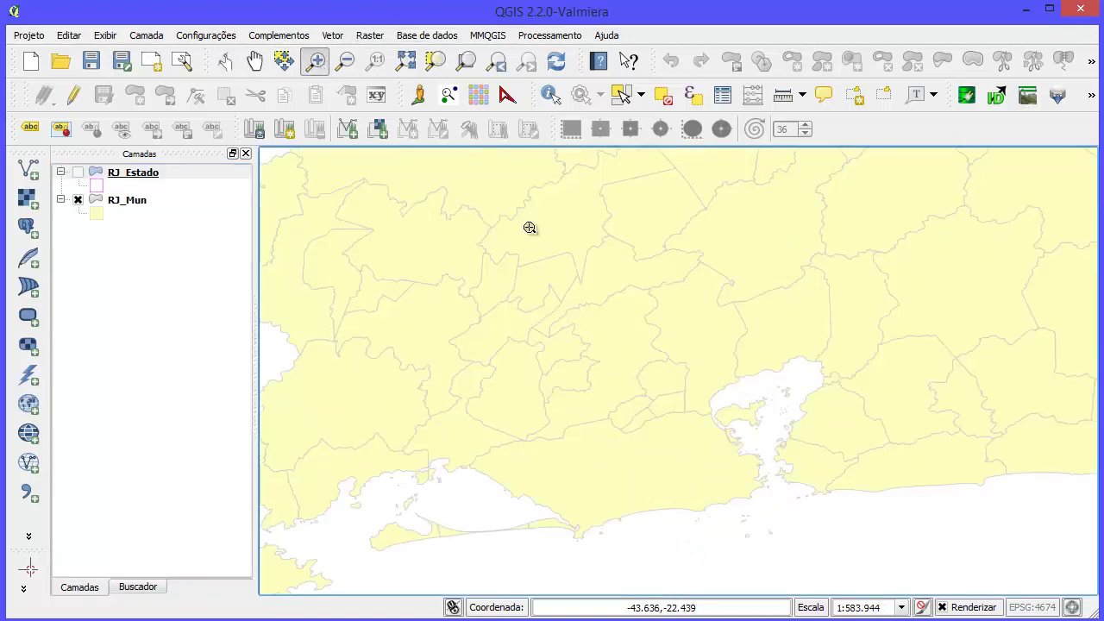
left_click_drag(488, 216, 834, 536)
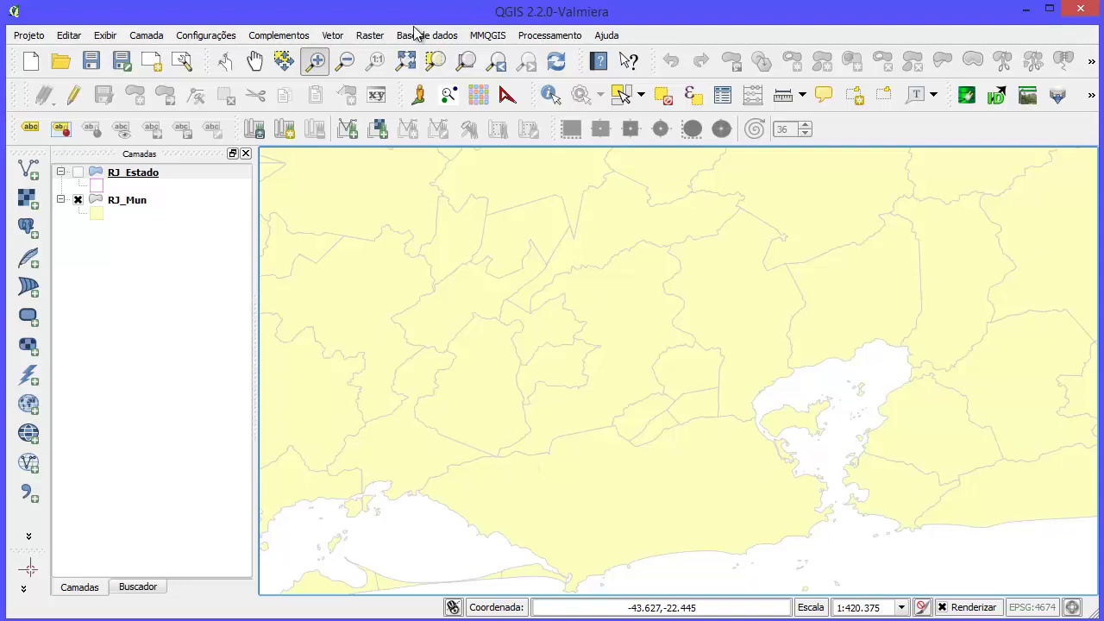
- Start the polygon centroids tool with RJ_Mun as the input polygon layer
left_click(341, 37)
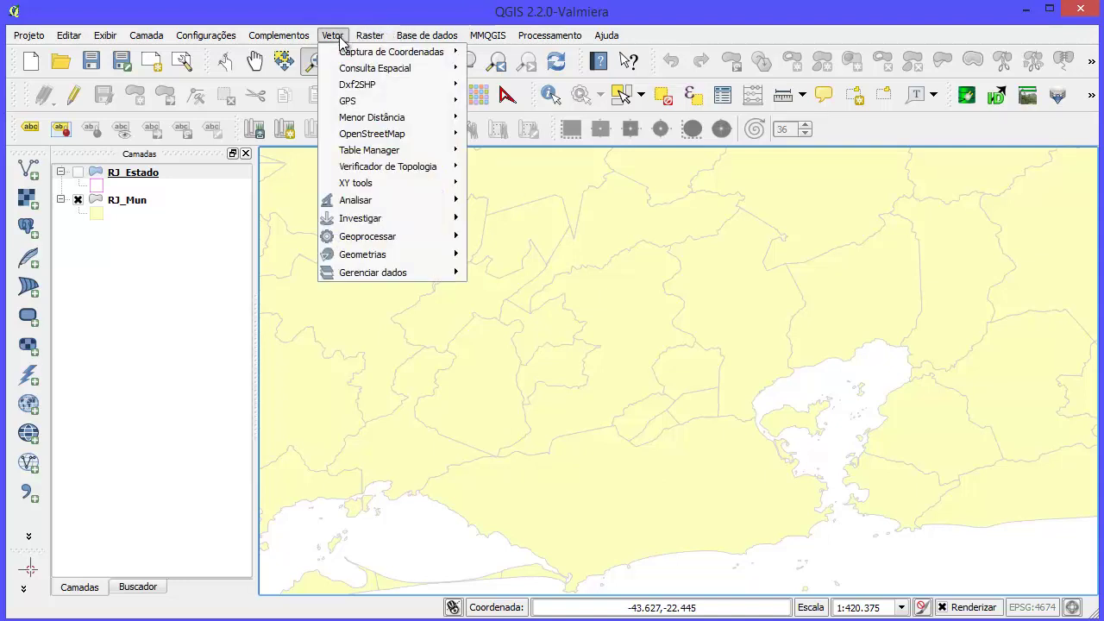
mouse_move(415, 262)
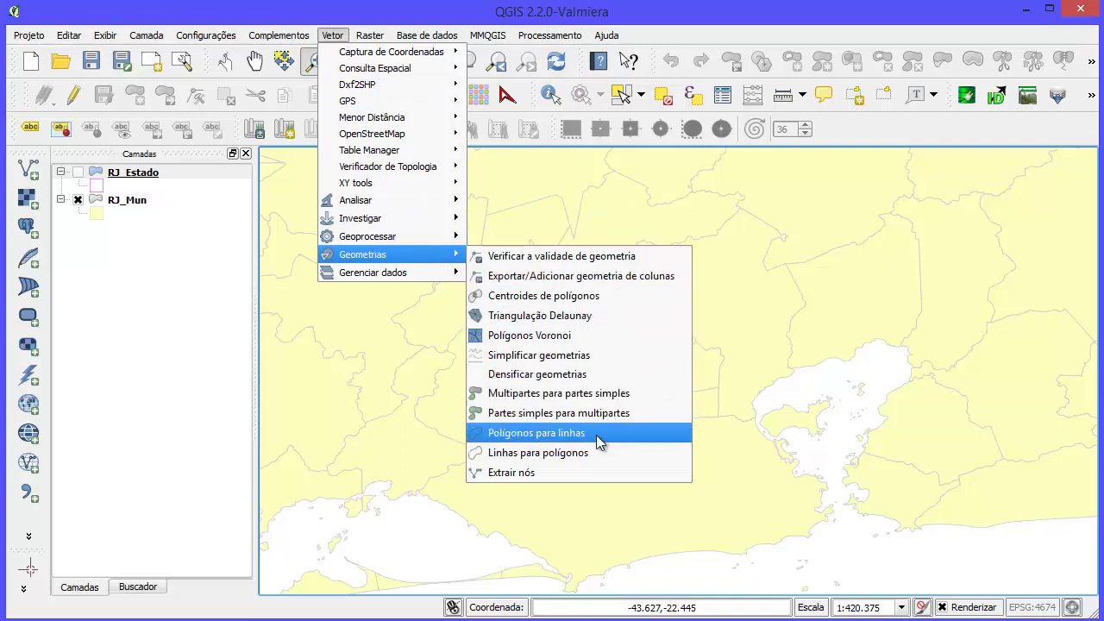
left_click(632, 299)
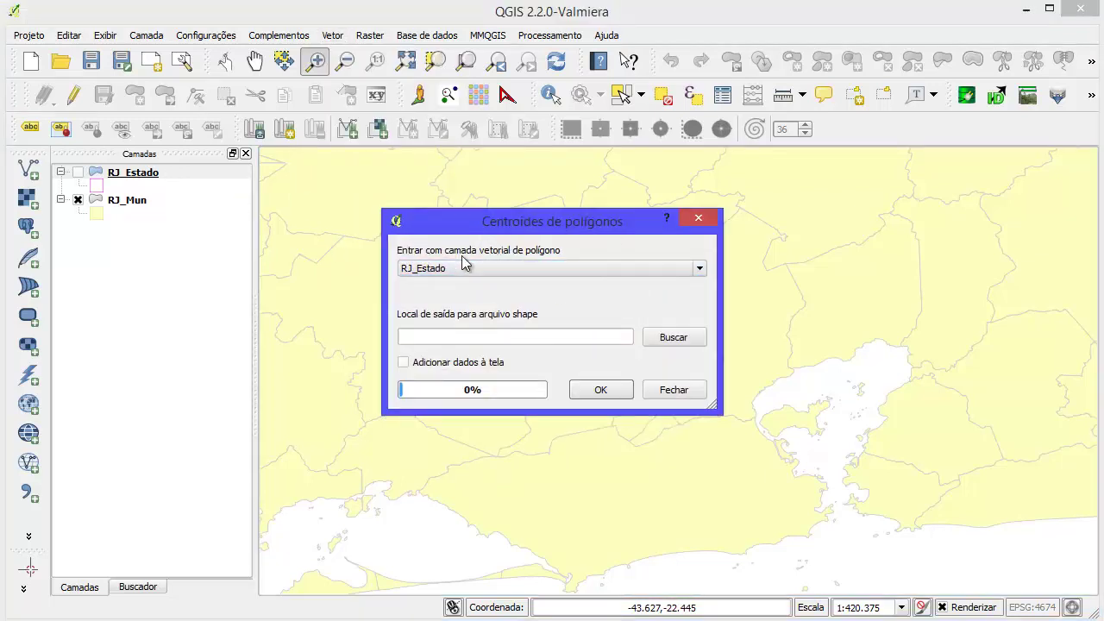
left_click(623, 270)
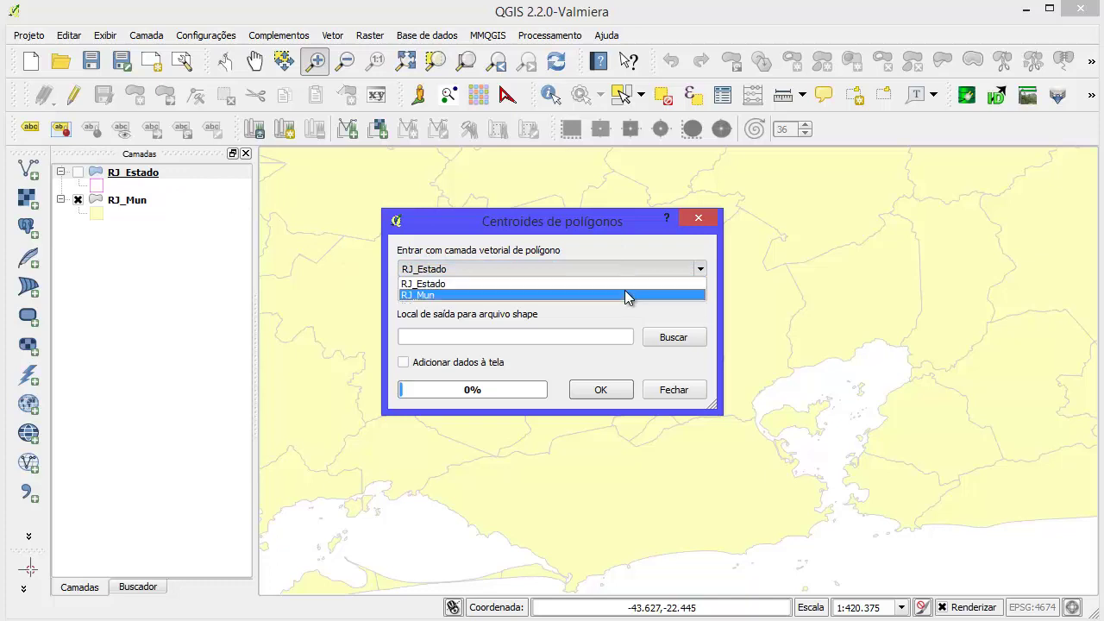
left_click(626, 297)
left_click_drag(538, 226, 337, 176)
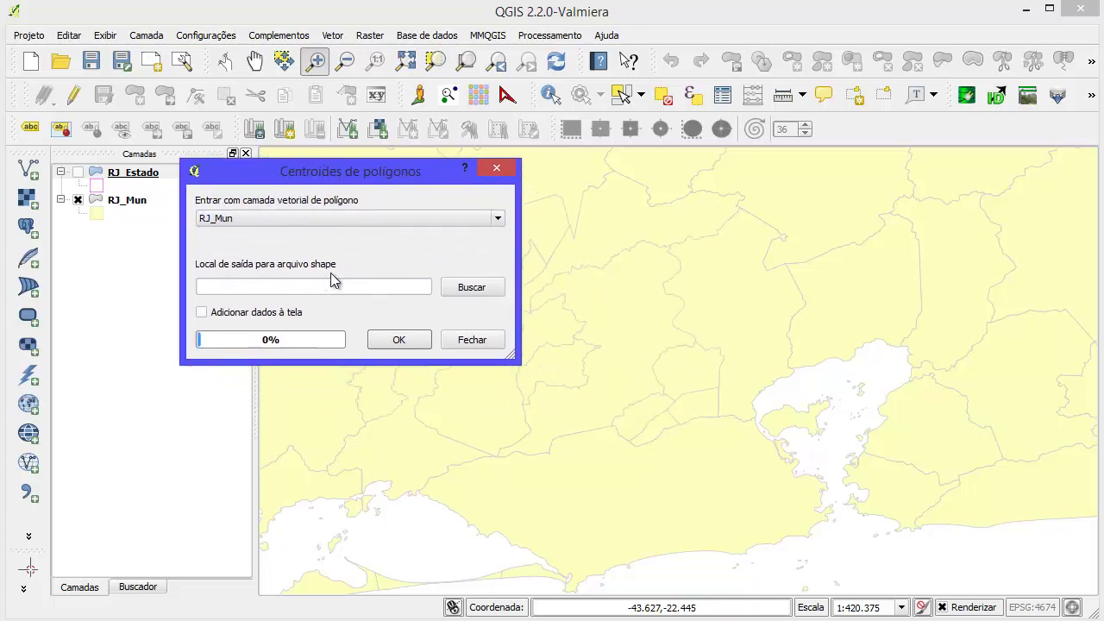
- Set the centroid output shapefile to RJ_Centroide.shp in the CENS02010 folder inside C:\CURSO_QGIS22\QGIS22_Interpolacao_IDW
left_click(448, 288)
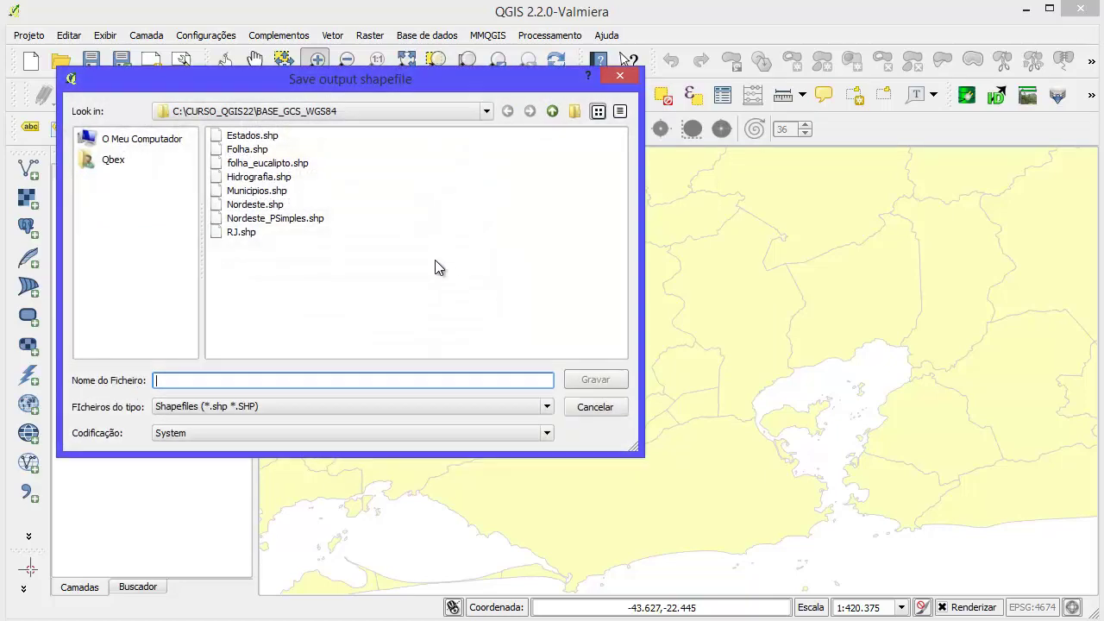
left_click(550, 115)
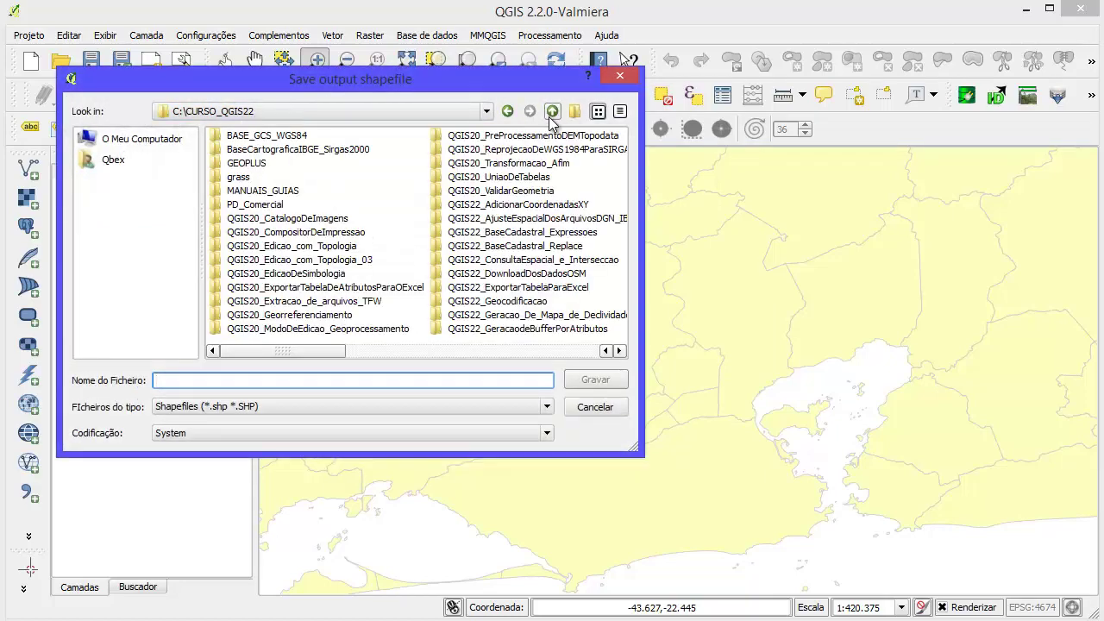
left_click(546, 350)
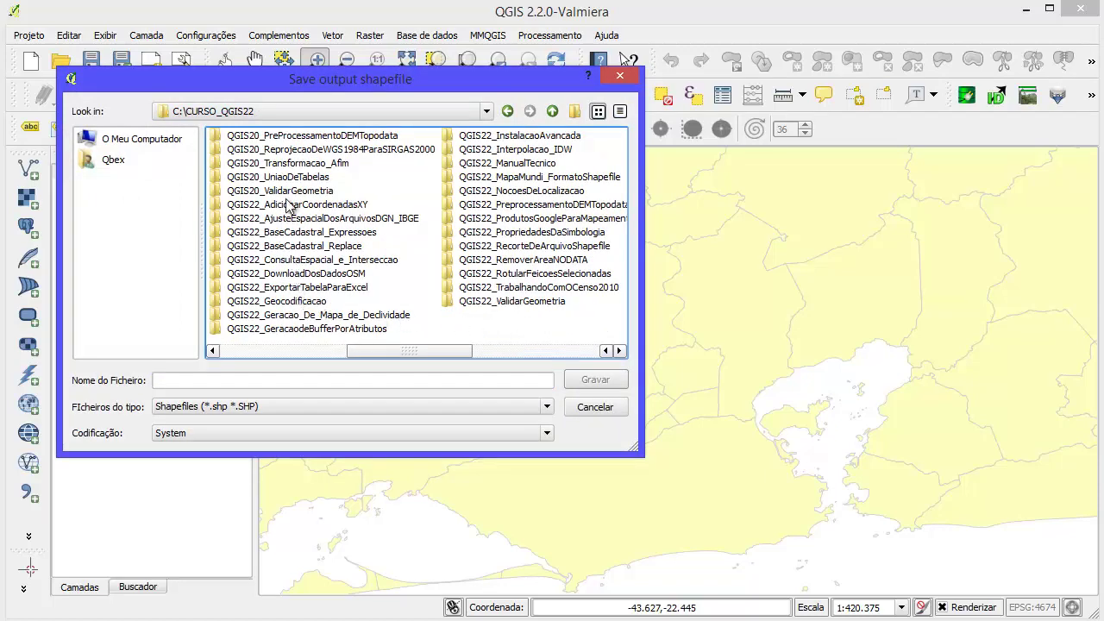
double_click(497, 150)
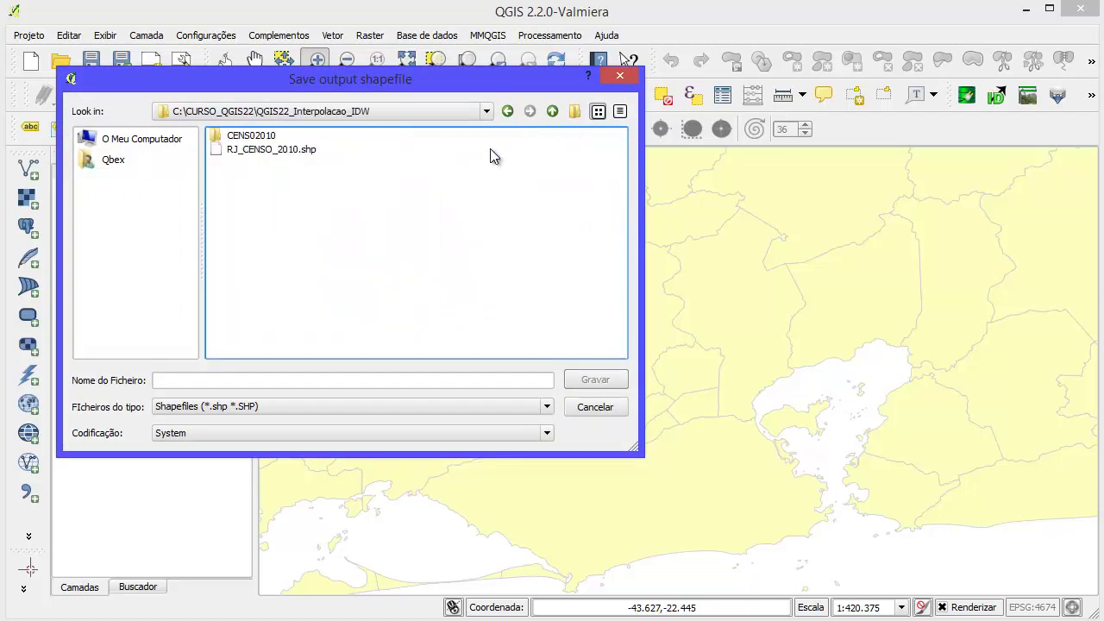
double_click(268, 138)
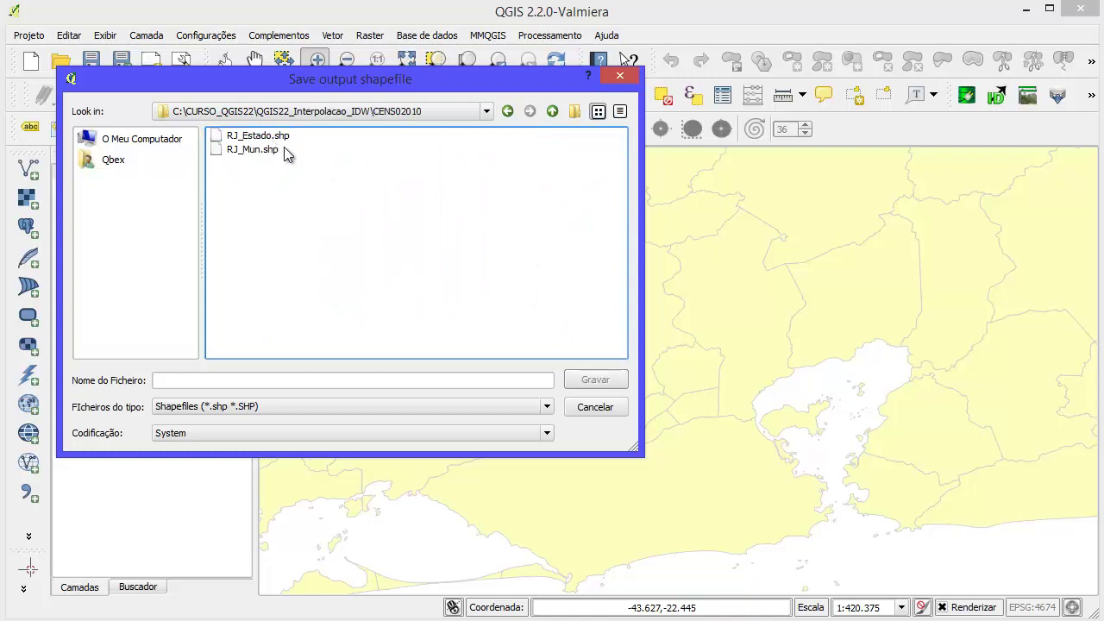
left_click(238, 151)
left_click(194, 381)
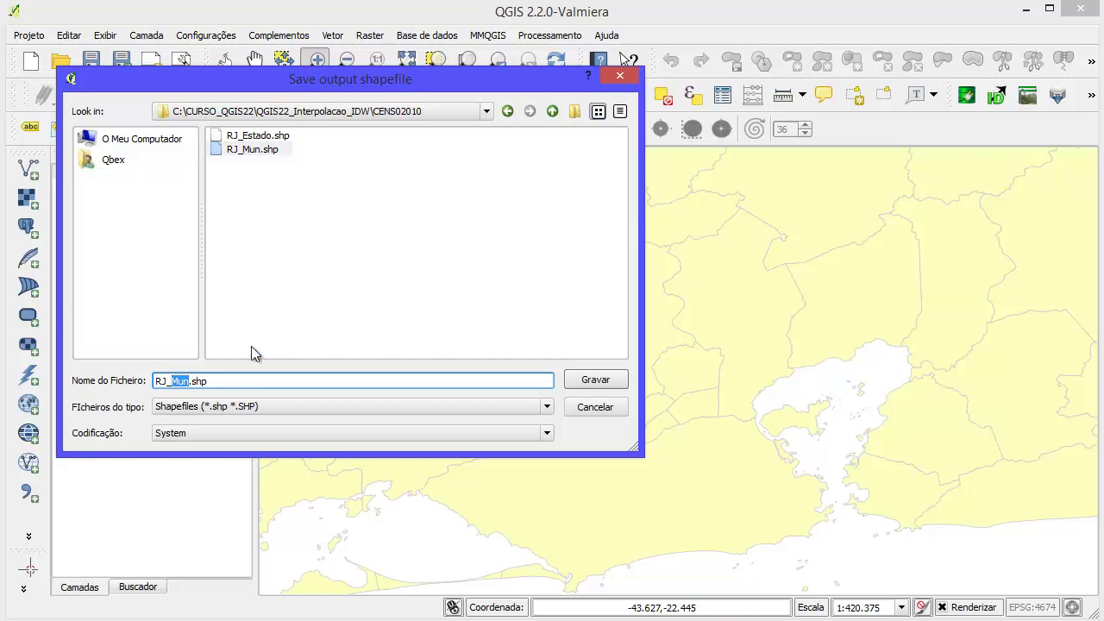
type("Centro")
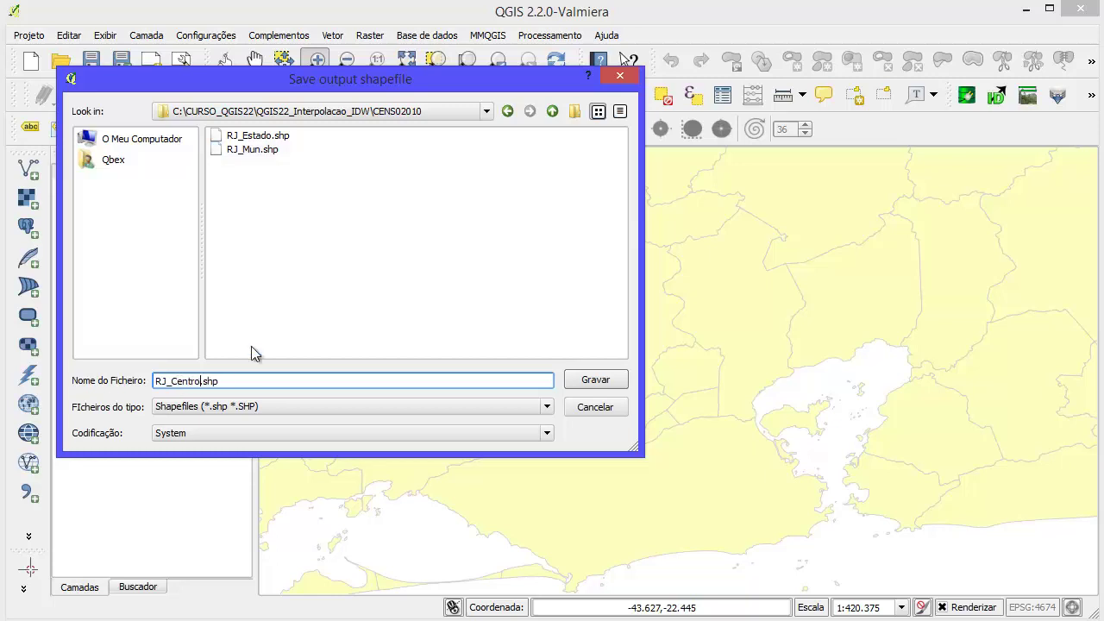
type("de")
key("Left")
key("Left")
type("i")
left_click(593, 380)
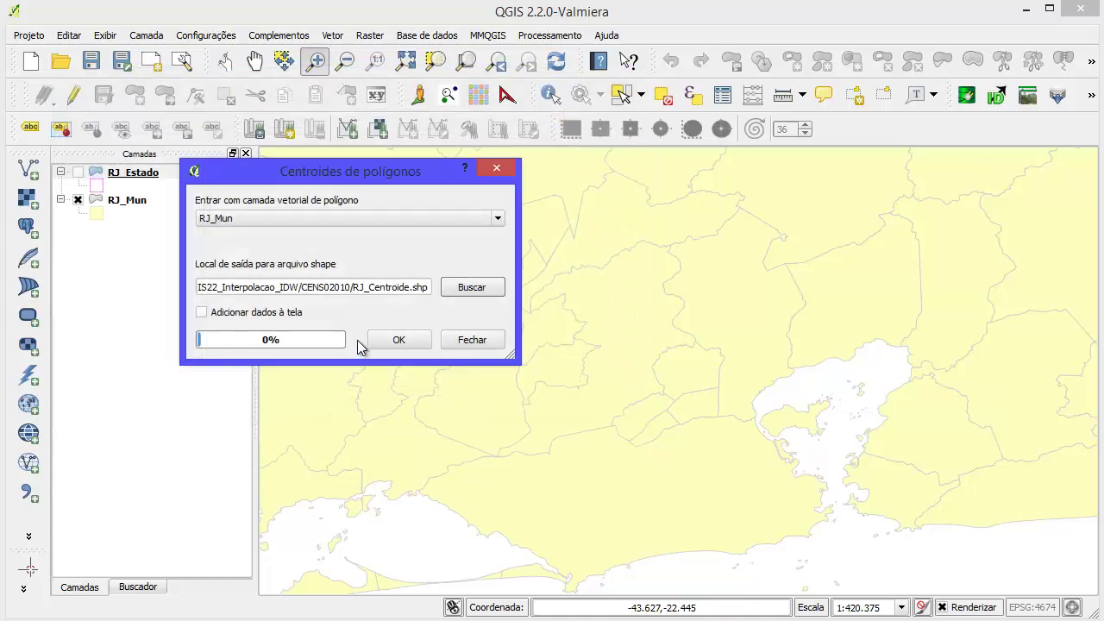
- Generate the municipality centroids and close the polygon centroids tool
left_click(402, 340)
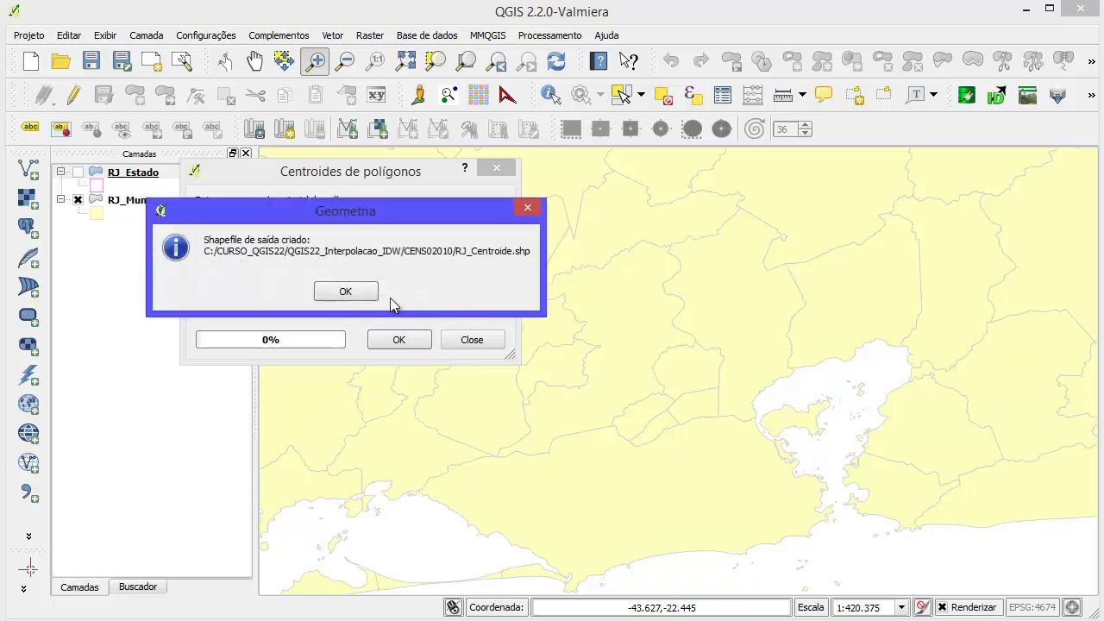
key("Return")
left_click(471, 340)
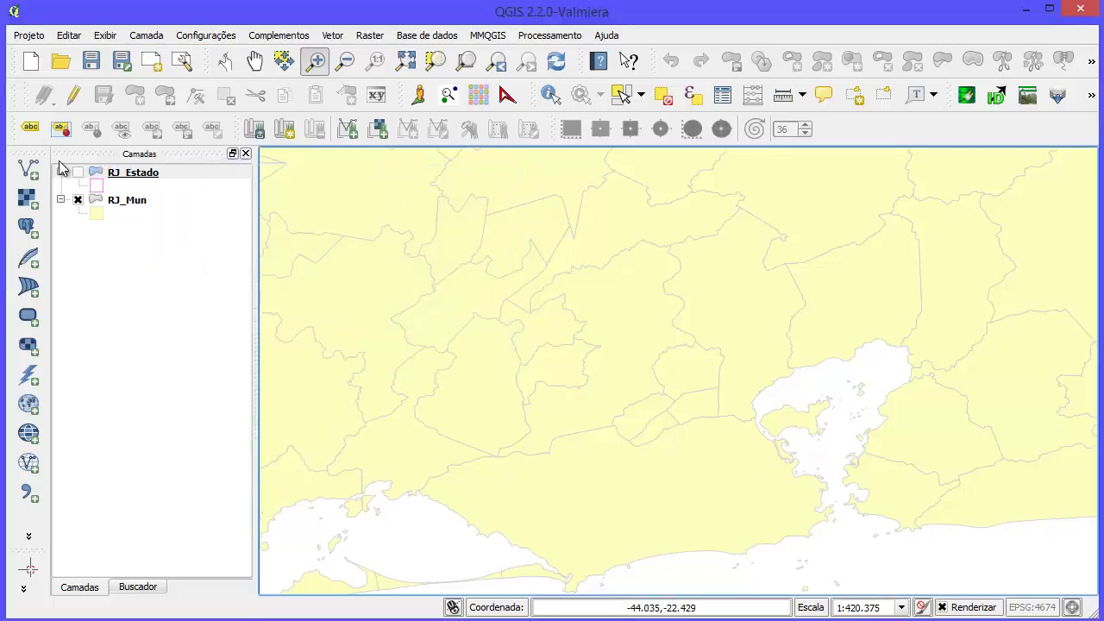
- Add RJ_Centroide.shp from the CENS02010 folder to the project as a vector layer
left_click(29, 169)
left_click(798, 371)
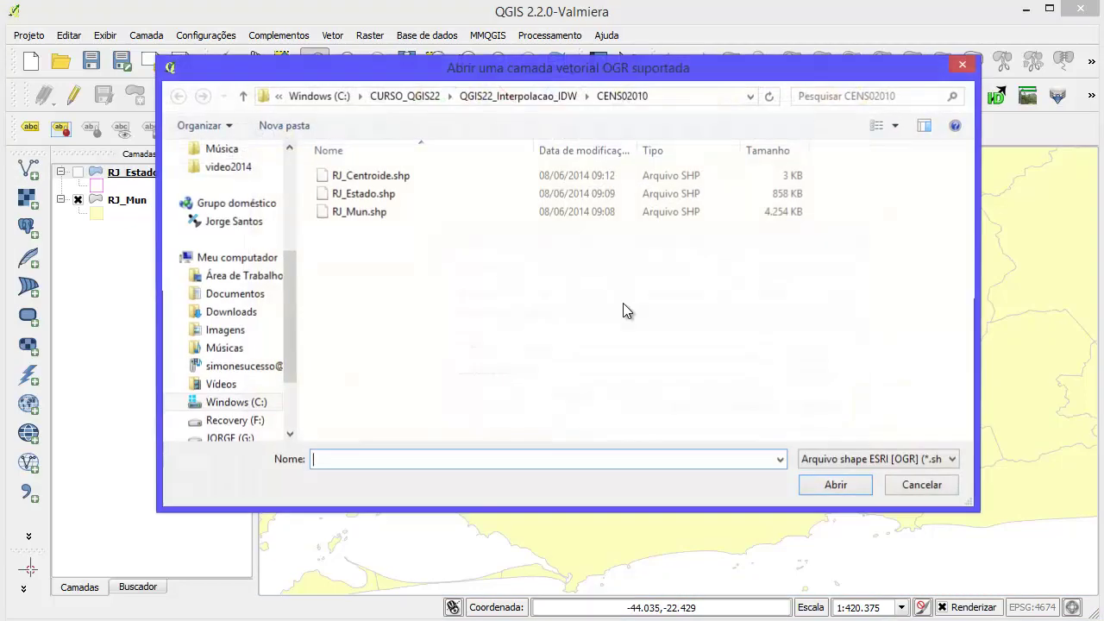
left_click(370, 178)
left_click(826, 485)
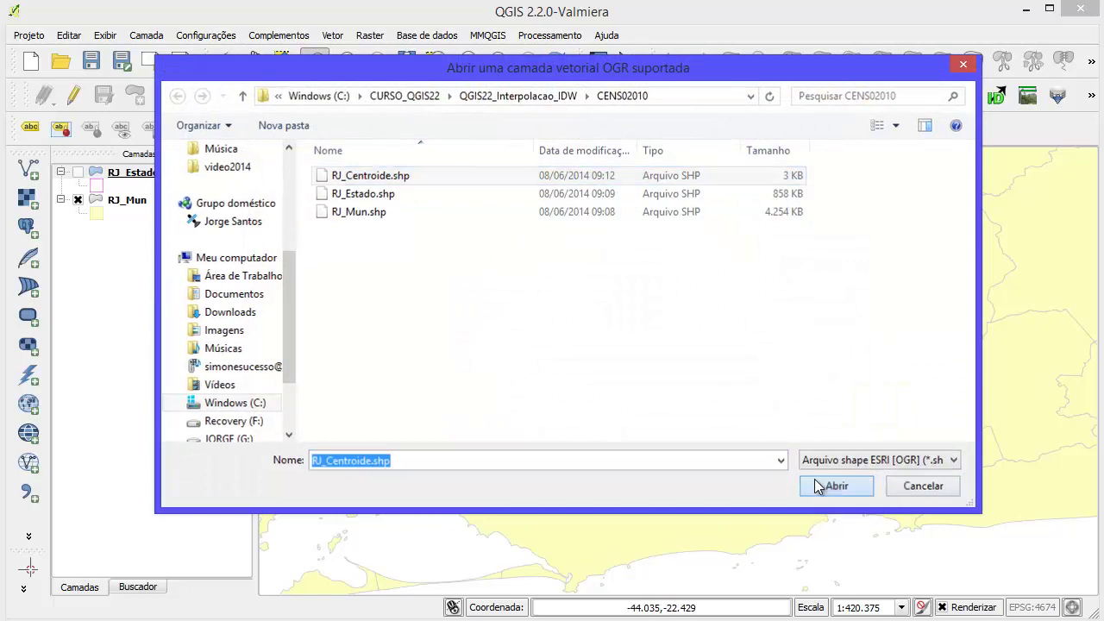
left_click(671, 404)
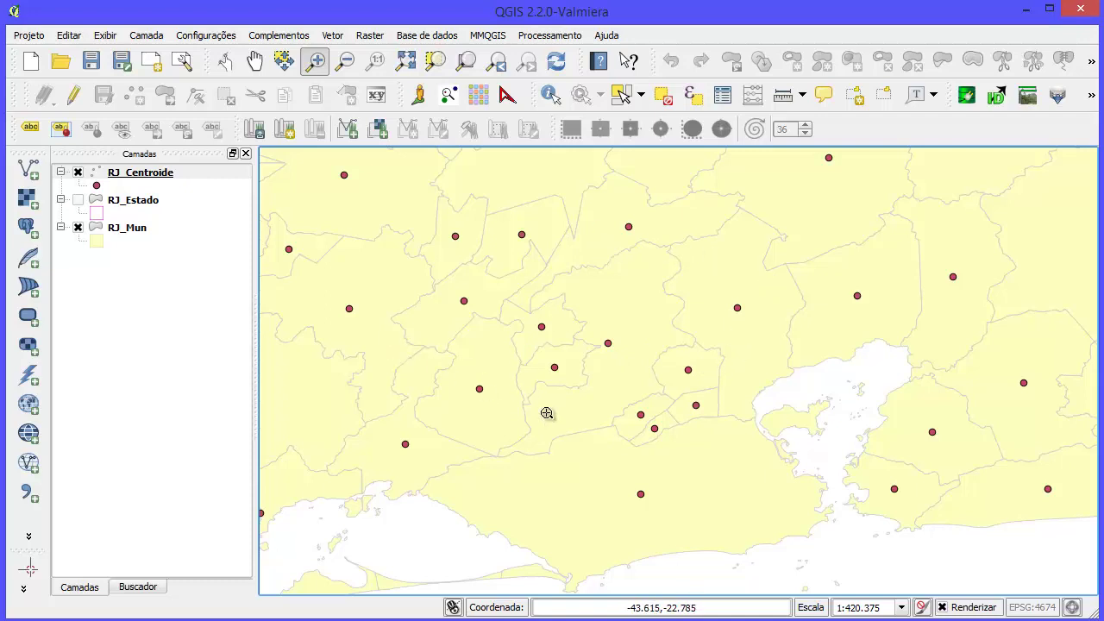
- Examine the RJ_Centroide points against the municipality polygons, both up close and across the layer's full extent
left_click(522, 310)
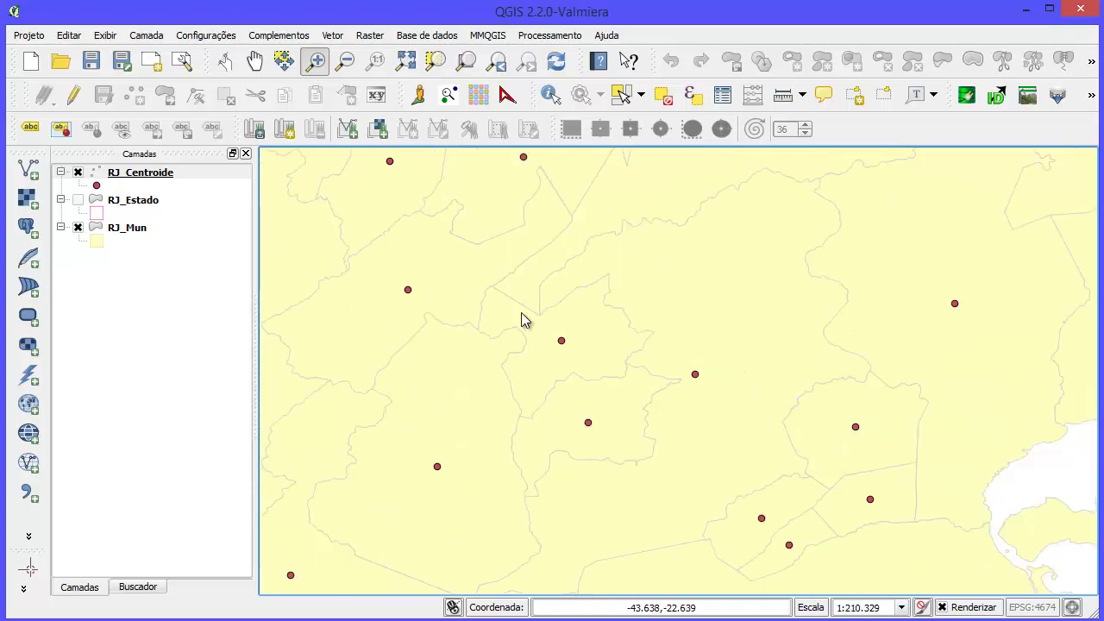
scroll(521, 314, "down", 2)
scroll(523, 312, "down", 2)
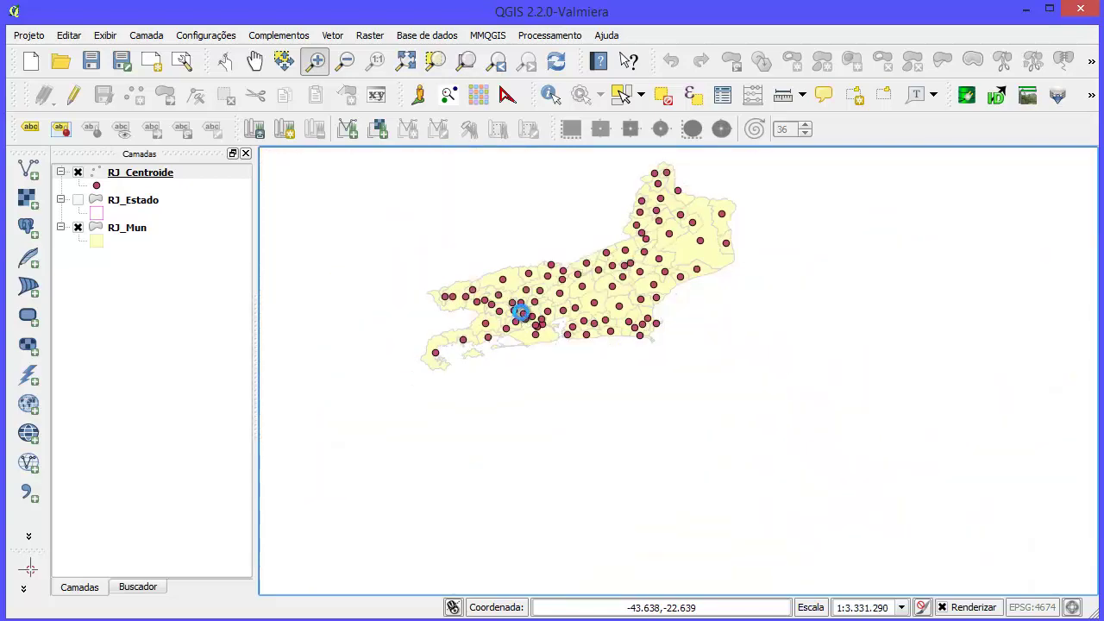
scroll(522, 311, "up", 2)
scroll(522, 308, "down", 1)
scroll(526, 306, "down", 1)
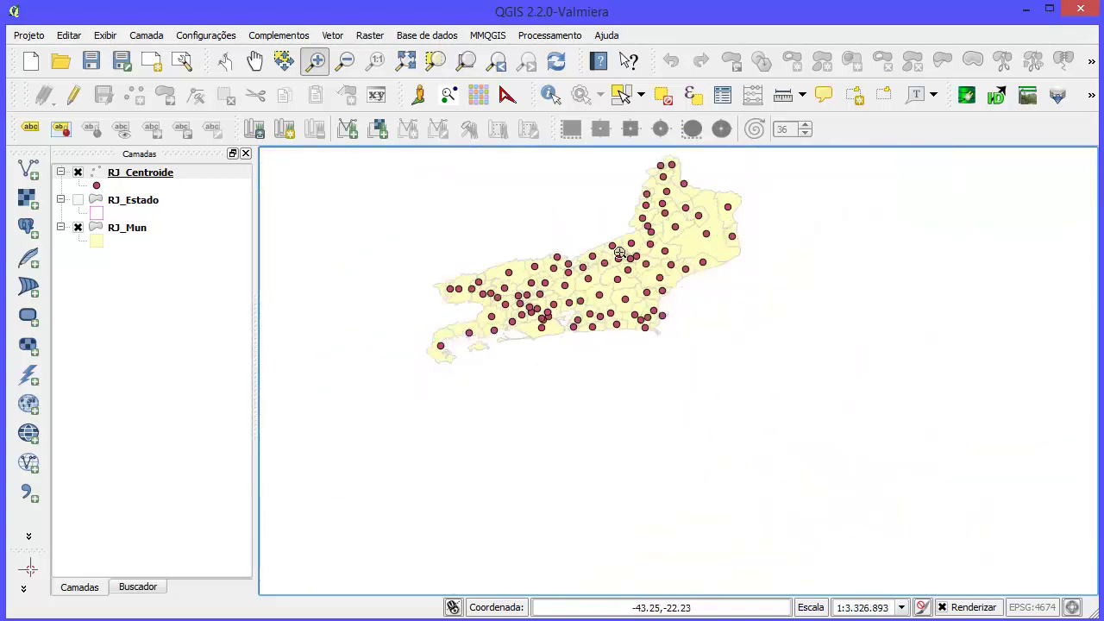
right_click(155, 172)
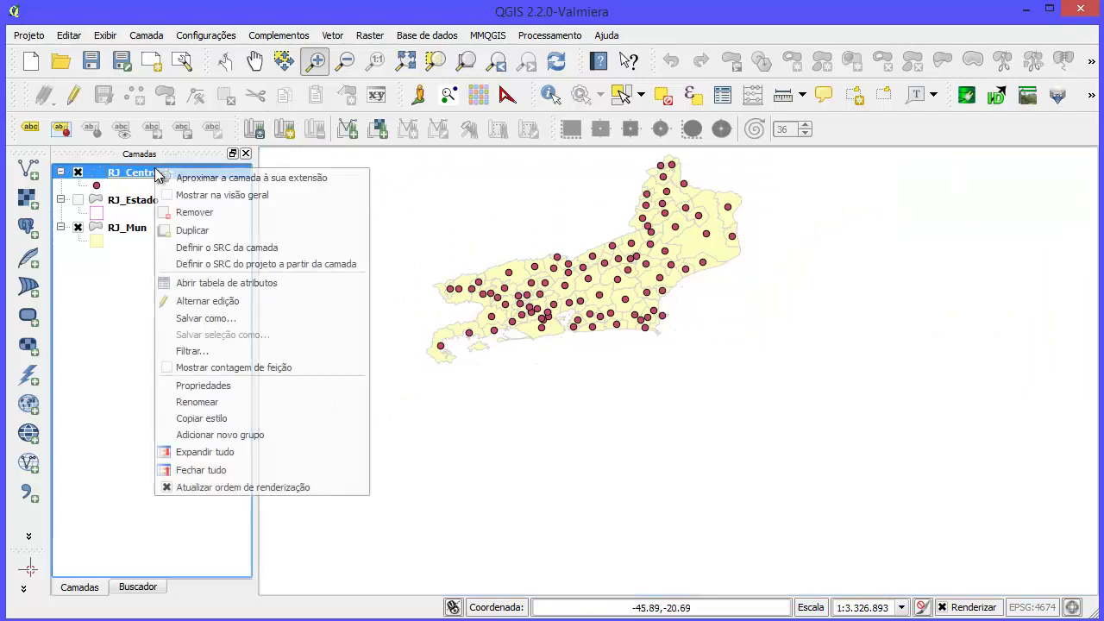
left_click(177, 177)
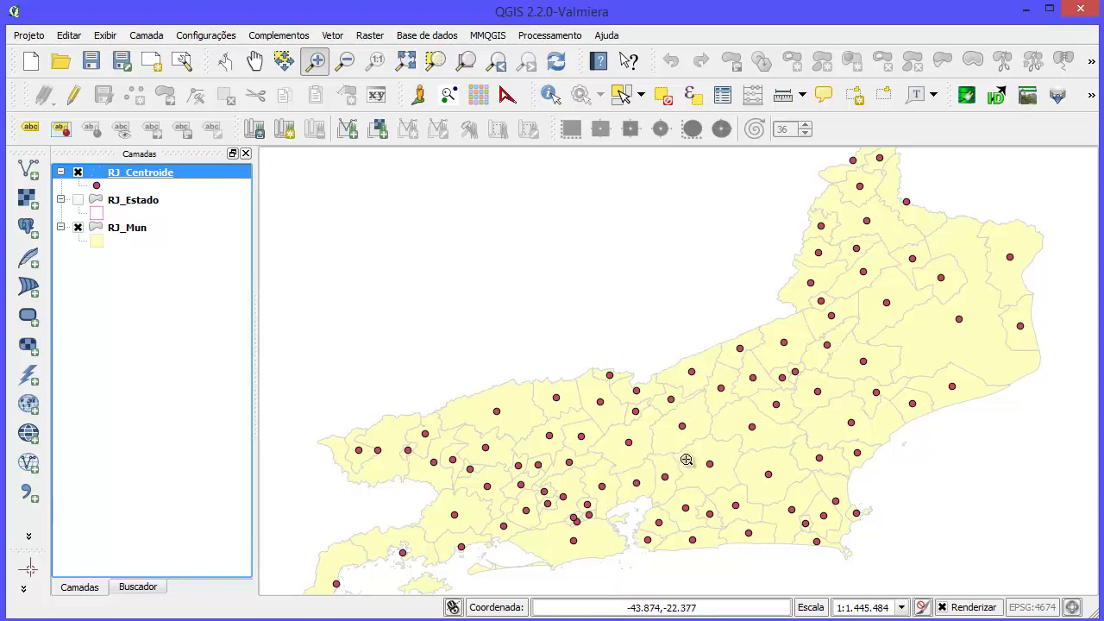
left_click(499, 529)
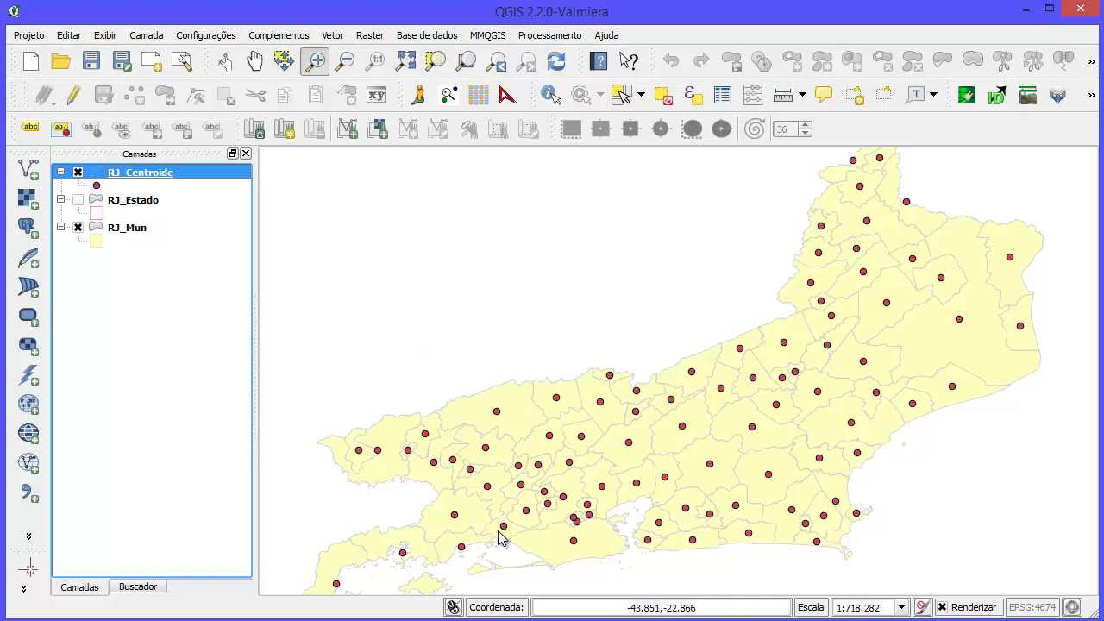
left_click(487, 460)
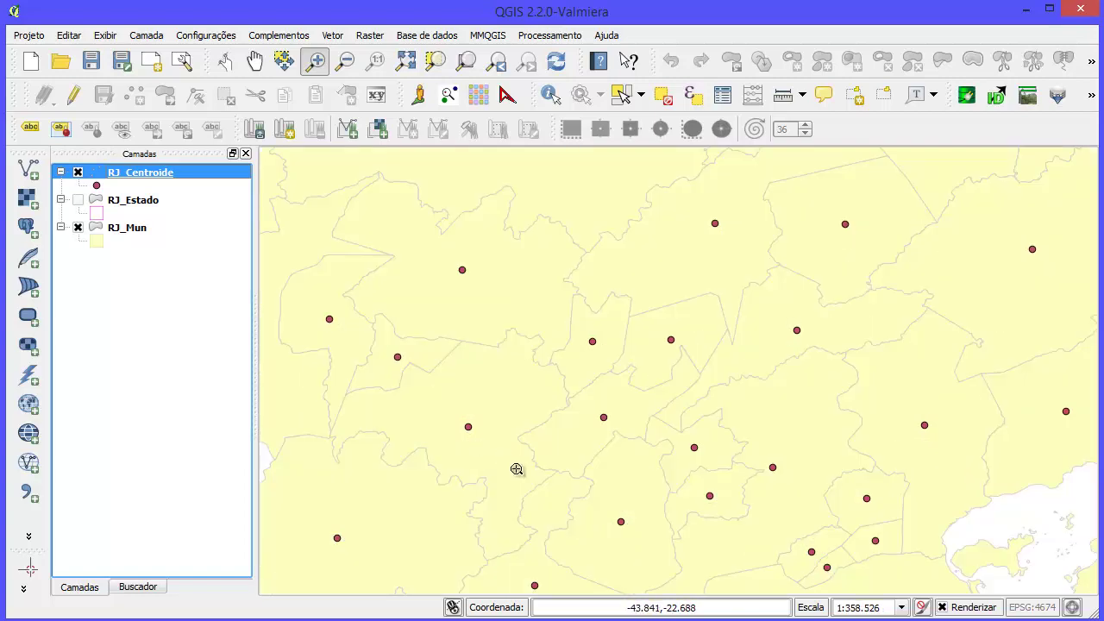
- Set the RJ_Centroide simple marker's fill to red and apply the saved verm marker symbol to the layer
double_click(136, 173)
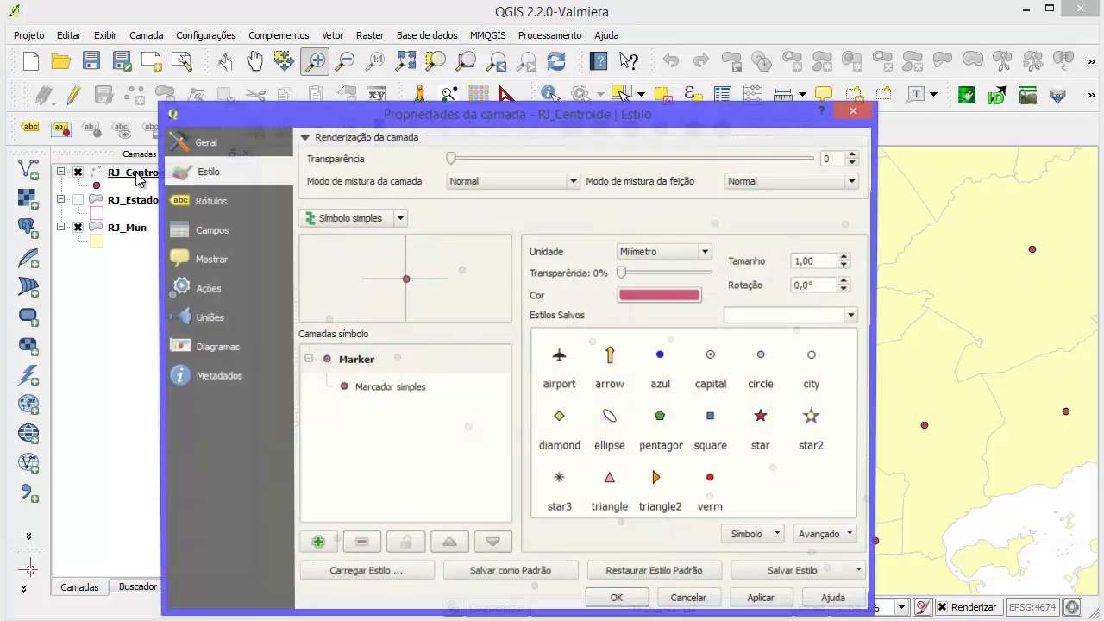
left_click(388, 389)
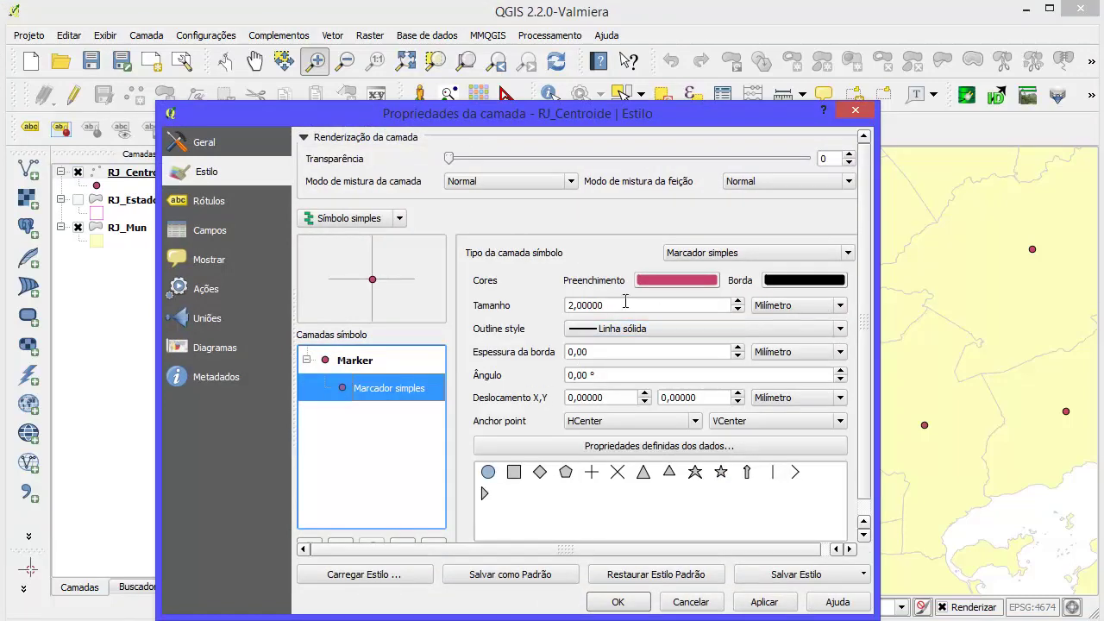
left_click(666, 281)
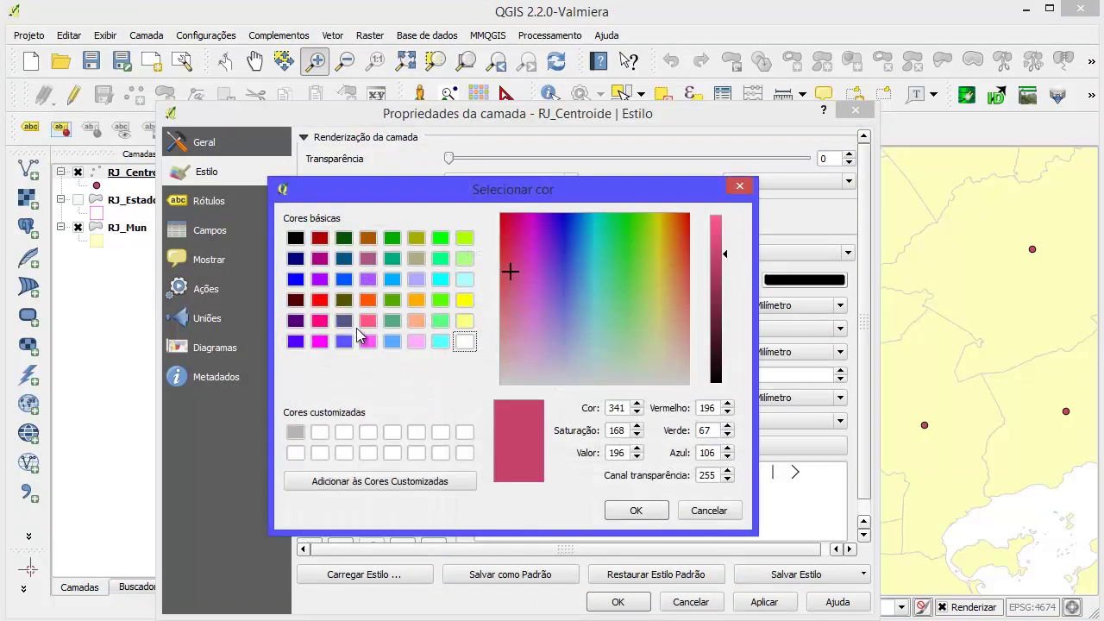
left_click(319, 299)
left_click(635, 511)
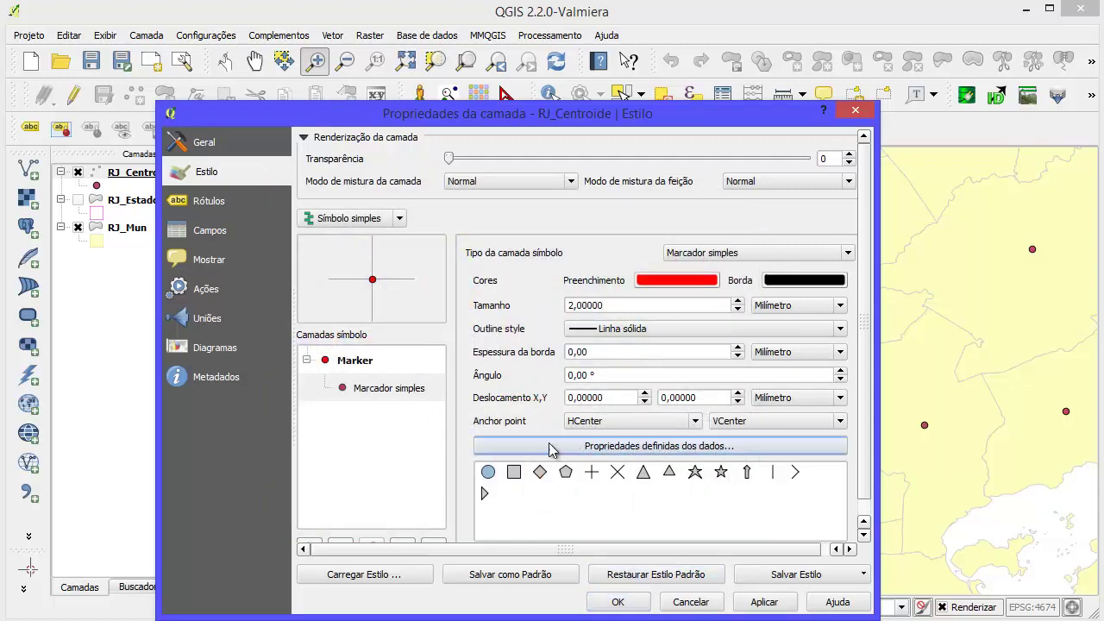
left_click(837, 576)
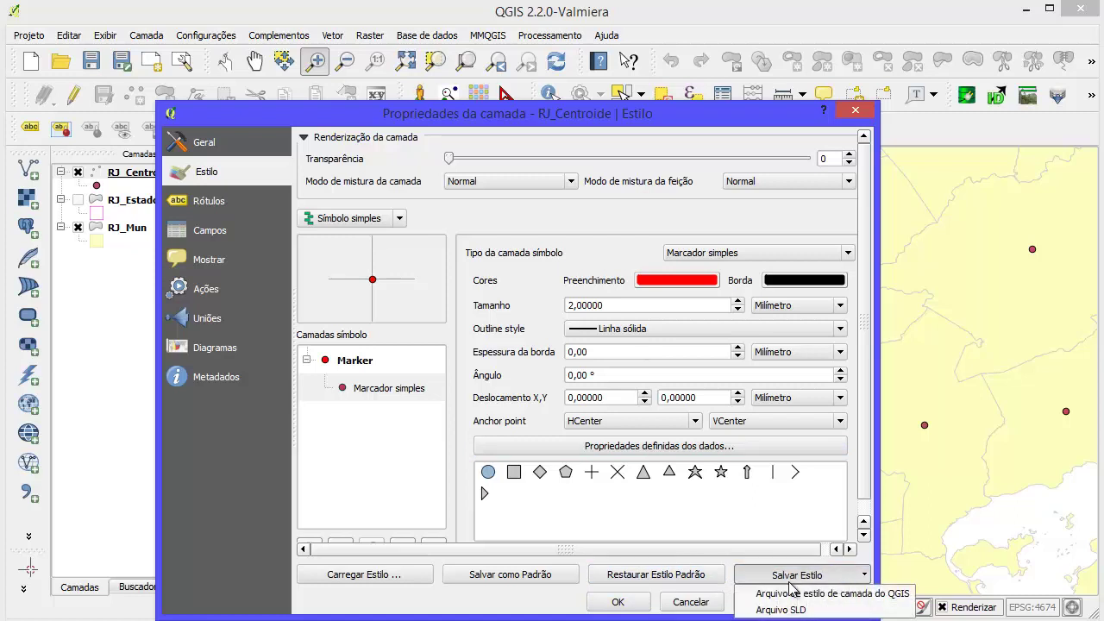
left_click(357, 361)
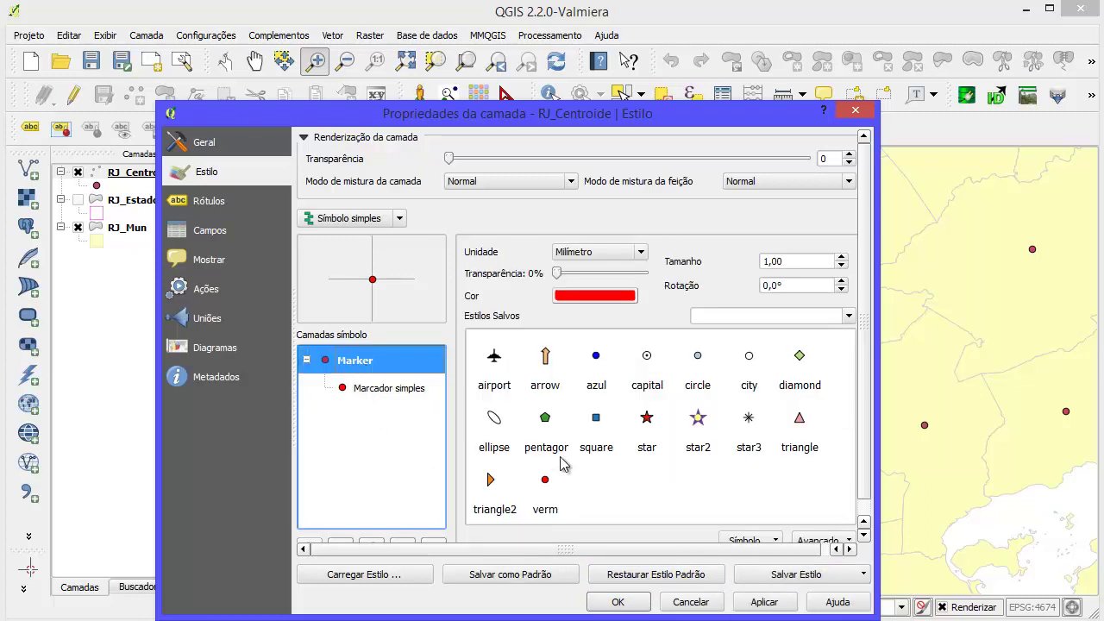
left_click(544, 483)
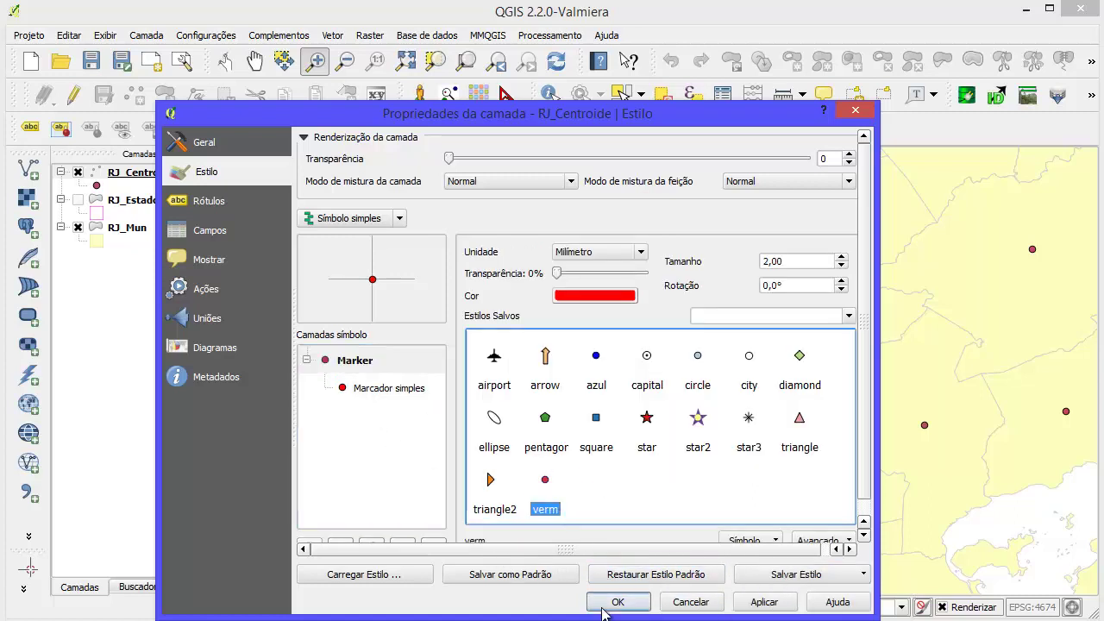
left_click(618, 602)
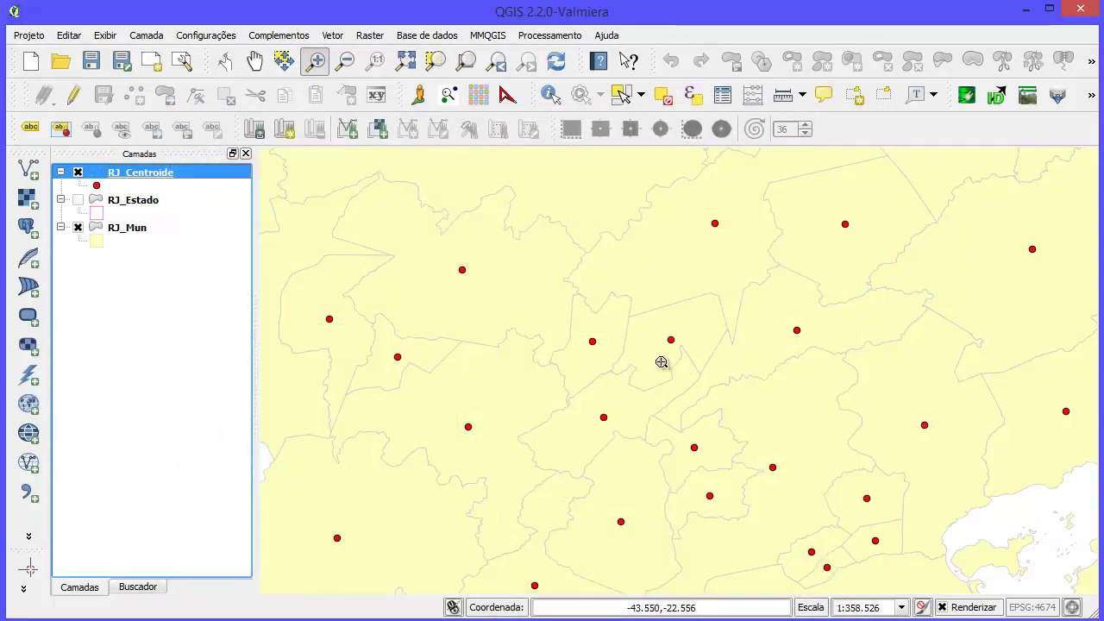
scroll(606, 349, "up", 2)
scroll(607, 349, "down", 3)
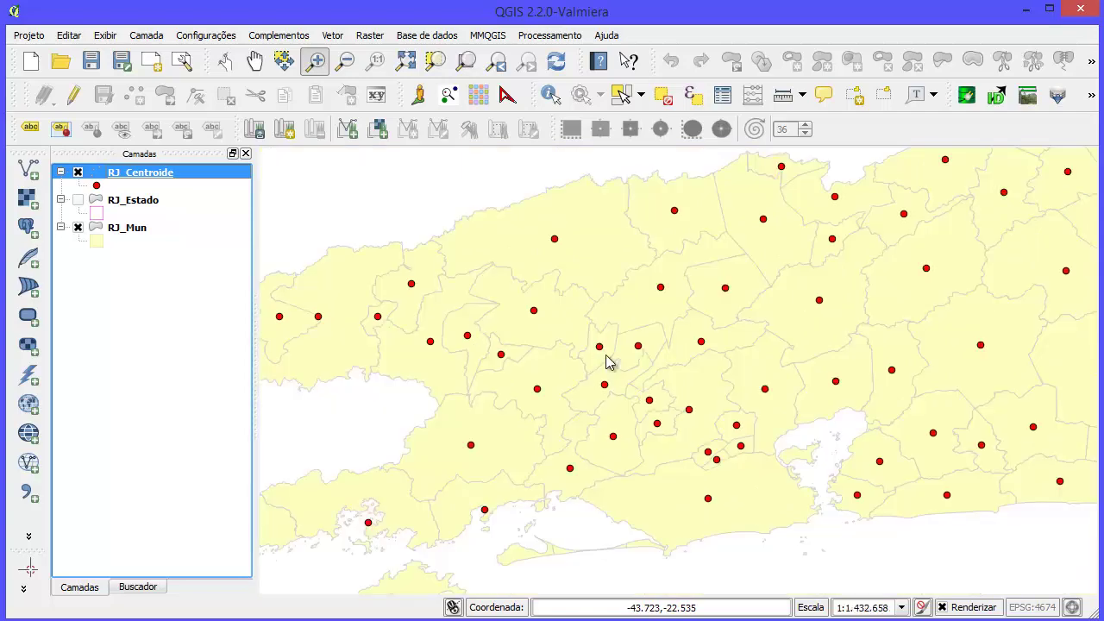
scroll(607, 353, "down", 3)
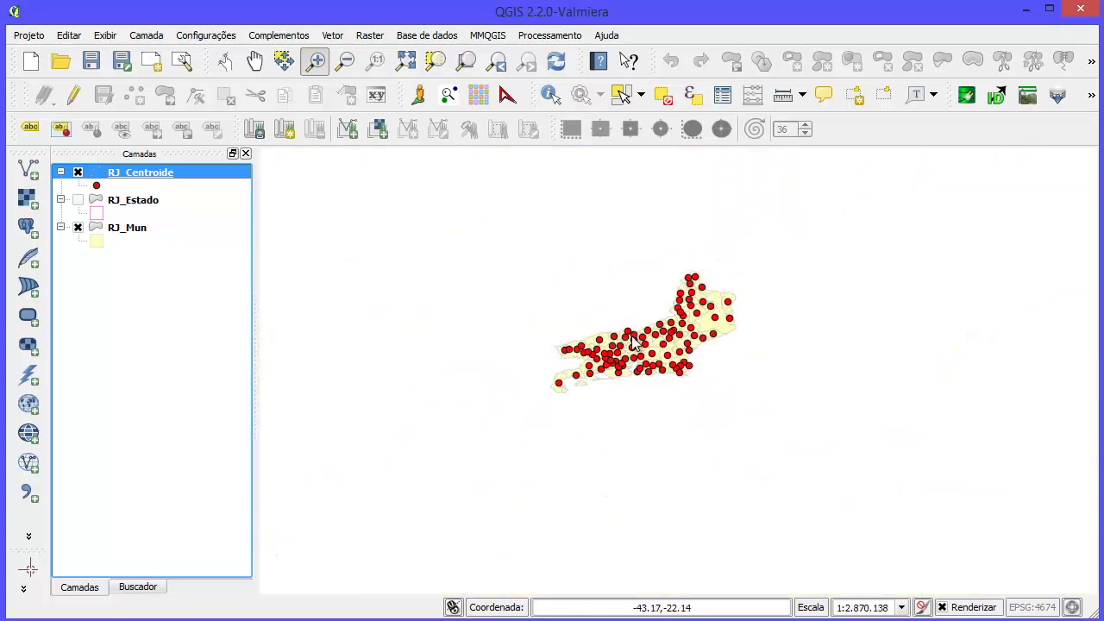
- Review the attribute table of the RJ_Centroide layer with the NOME column widened enough to read the municipality names, and close it
scroll(617, 323, "up", 2)
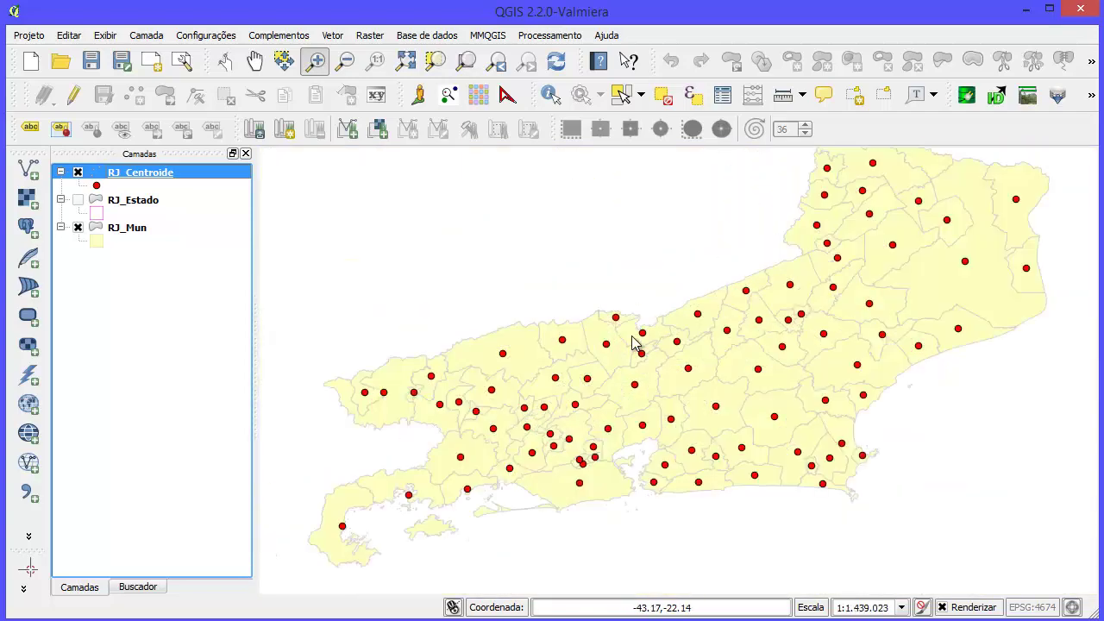
right_click(183, 174)
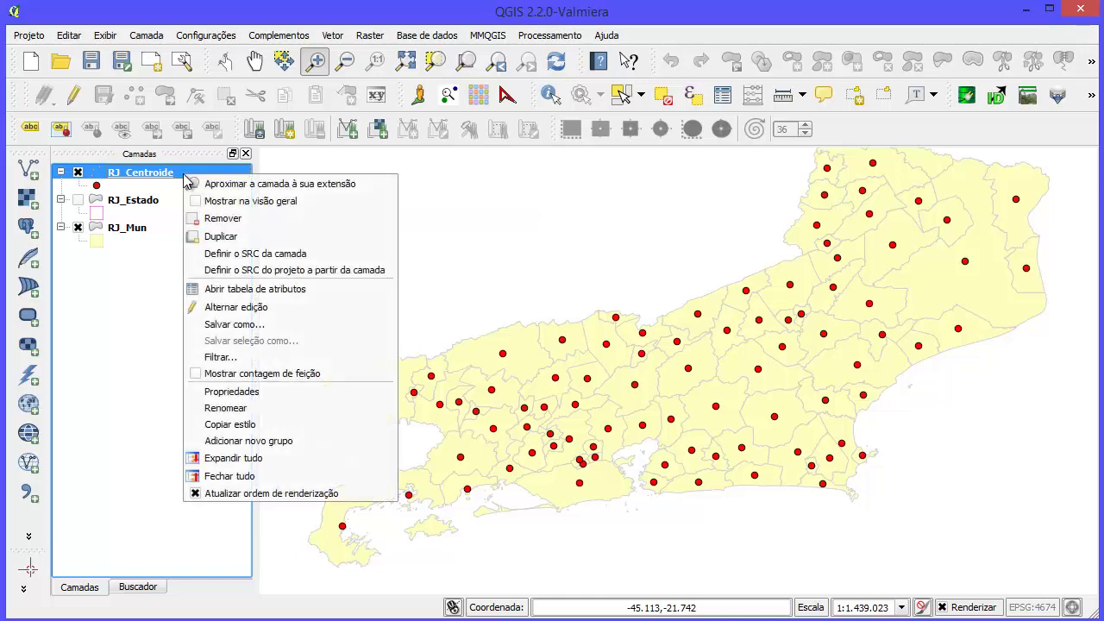
left_click(312, 289)
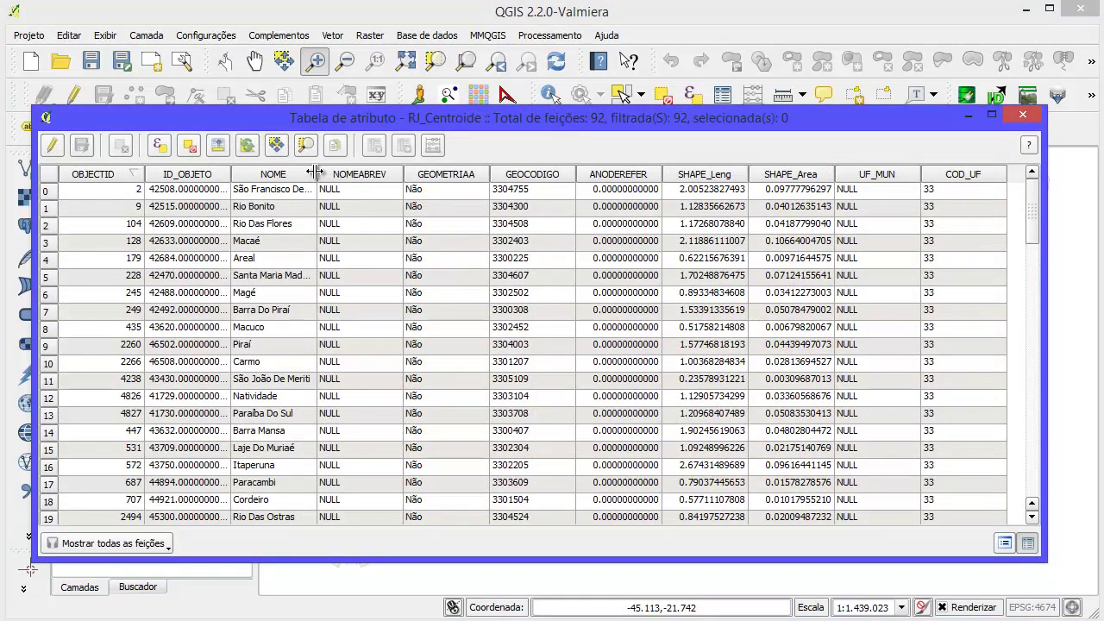
left_click_drag(317, 173, 357, 162)
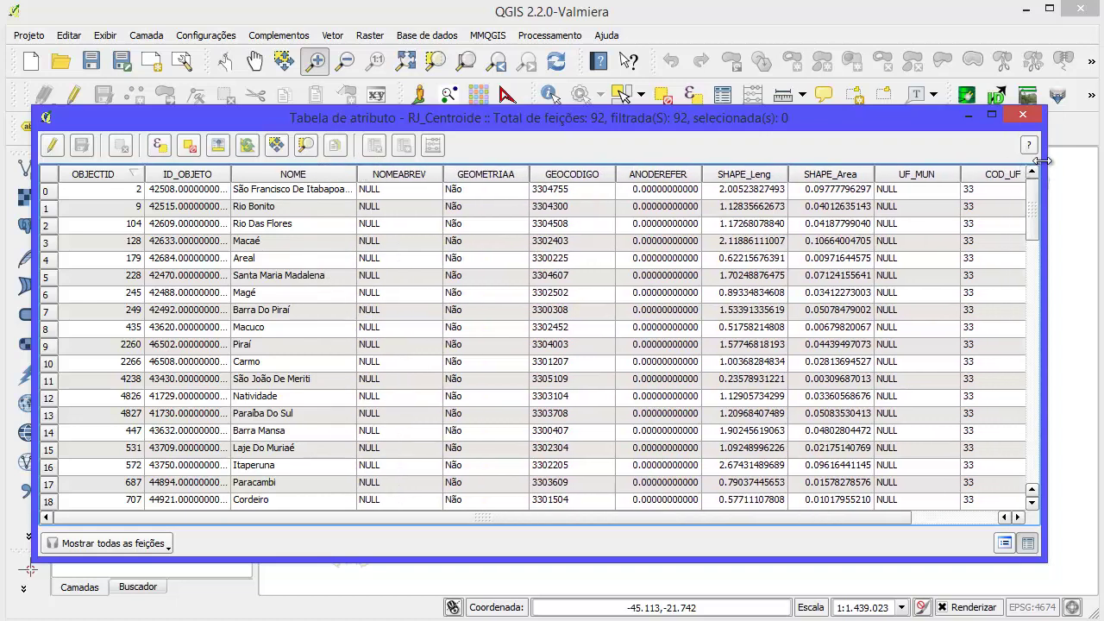
left_click_drag(1044, 161, 1083, 160)
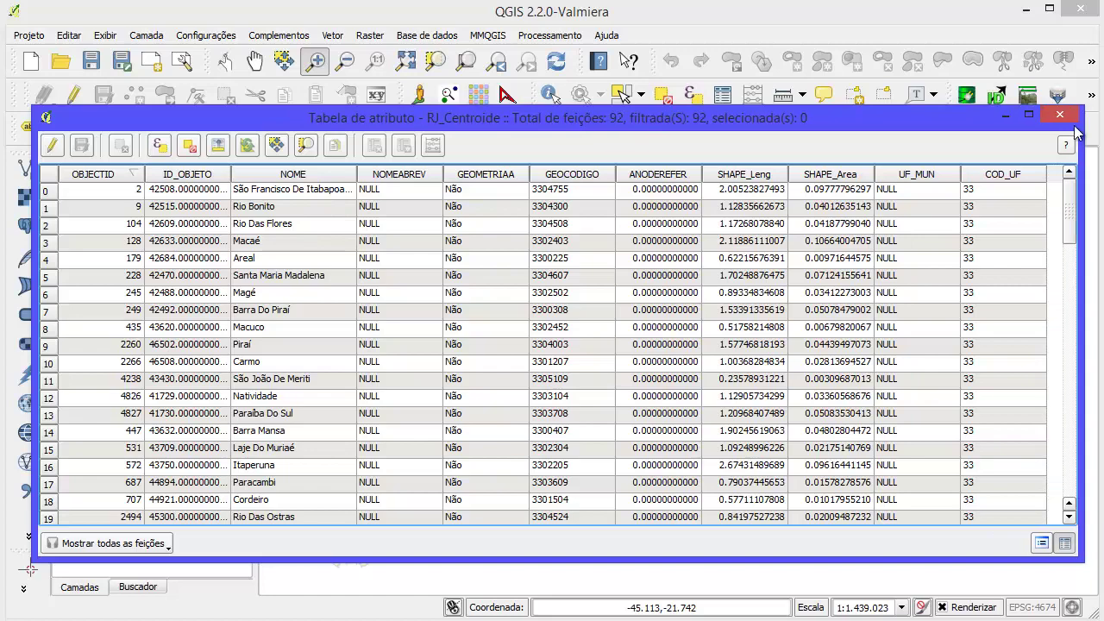
left_click(1059, 114)
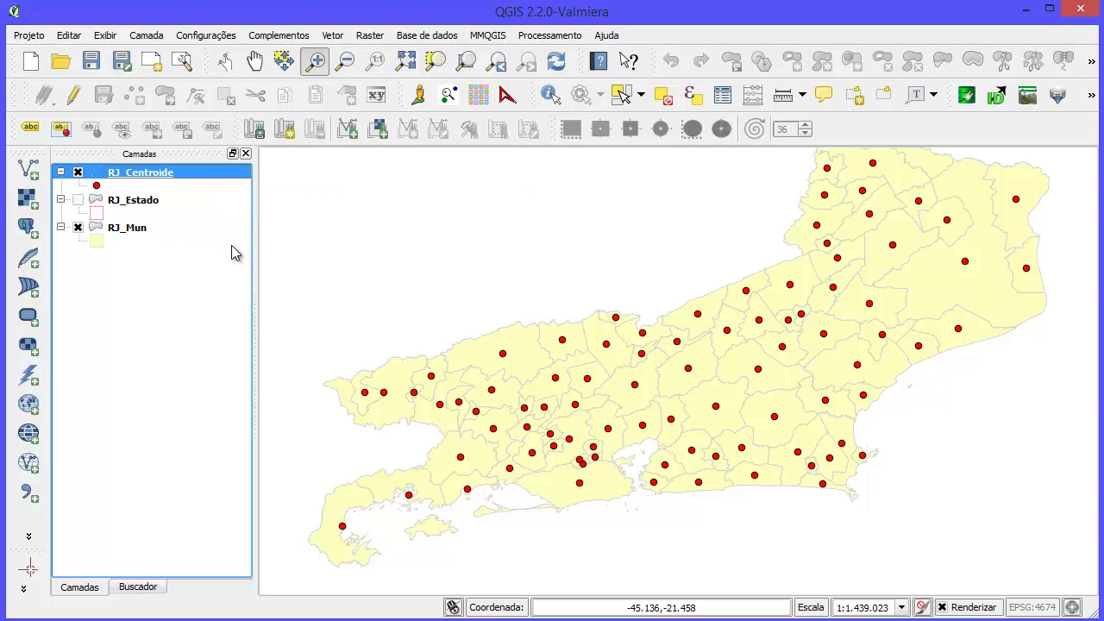
- Set up an export of the RJ_Centroide layer as Valores Separados por Vírgula, with AS_XY geometry and COMMA as the separator
right_click(193, 179)
left_click(336, 327)
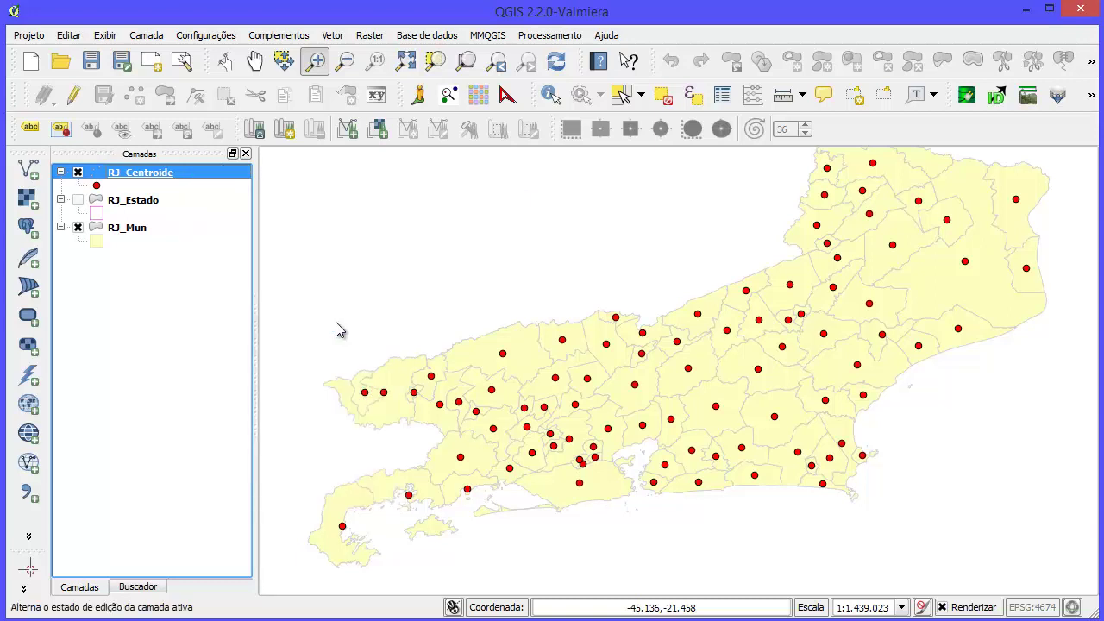
left_click(503, 163)
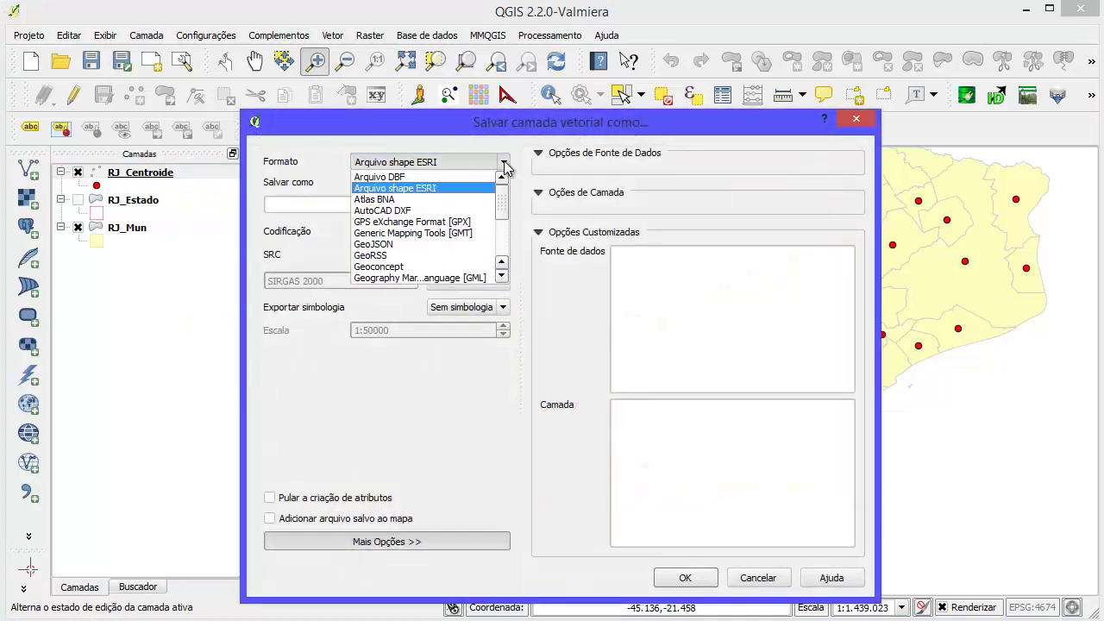
left_click_drag(504, 193, 503, 233)
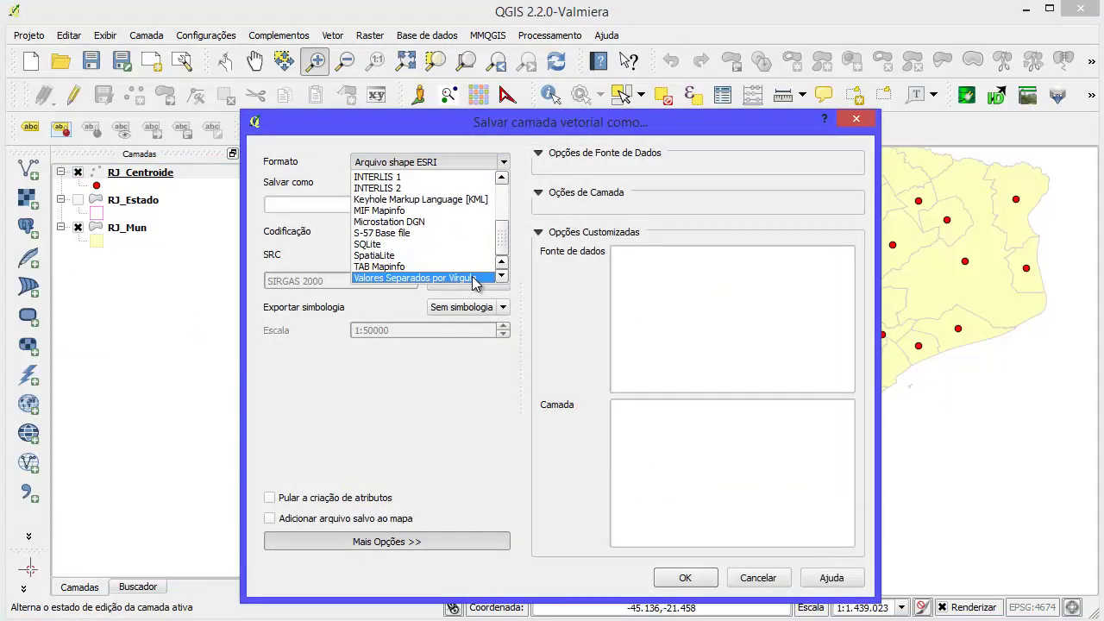
left_click(474, 278)
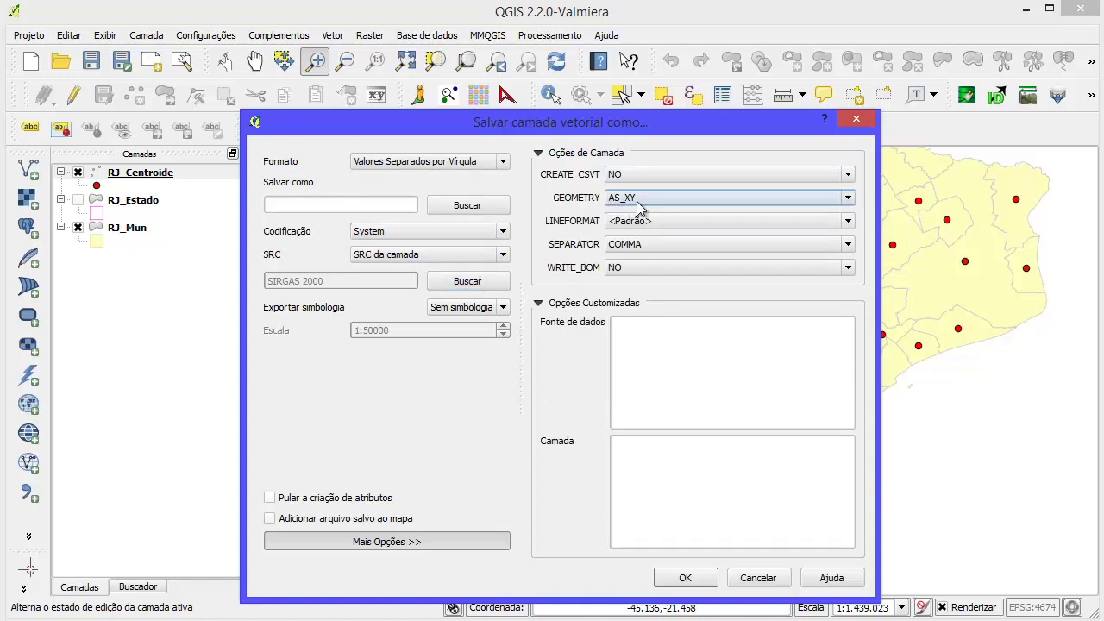
mouse_move(638, 210)
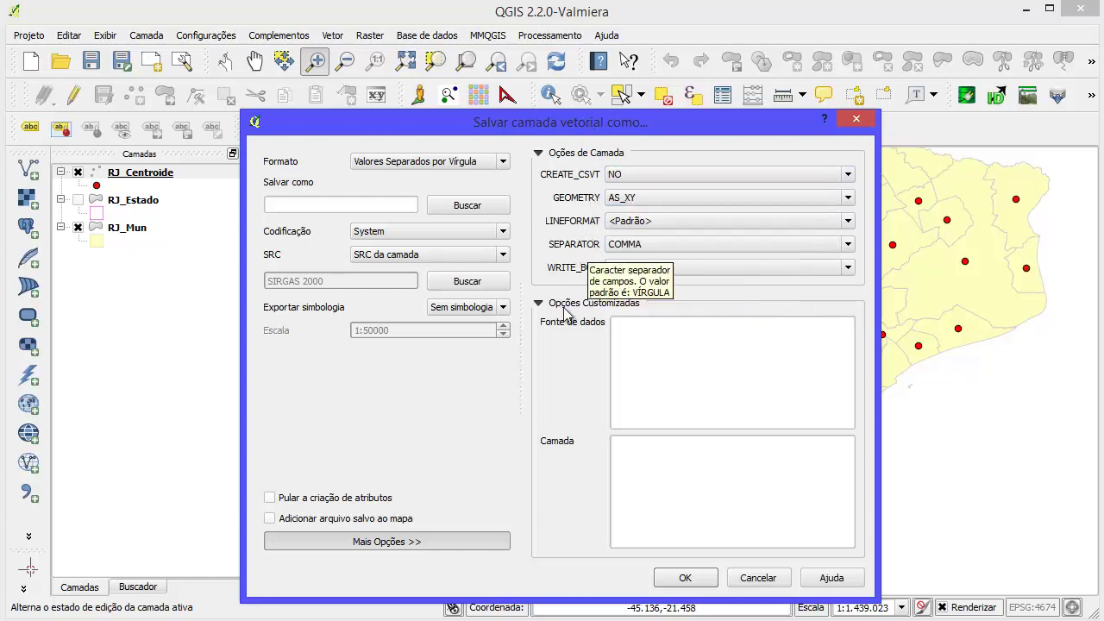
left_click(725, 245)
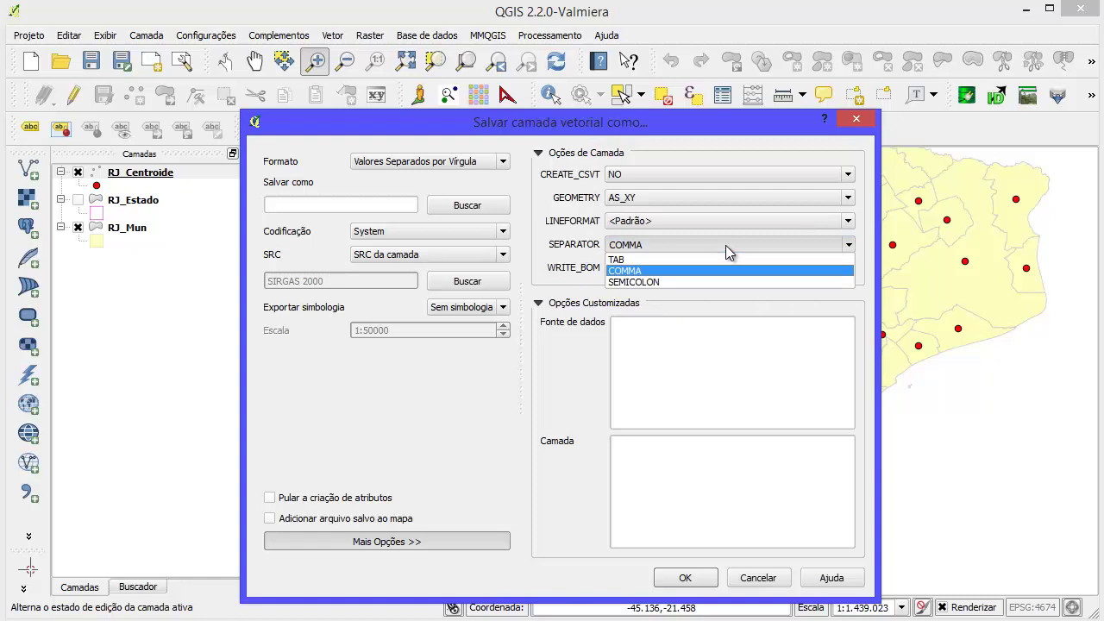
left_click(725, 245)
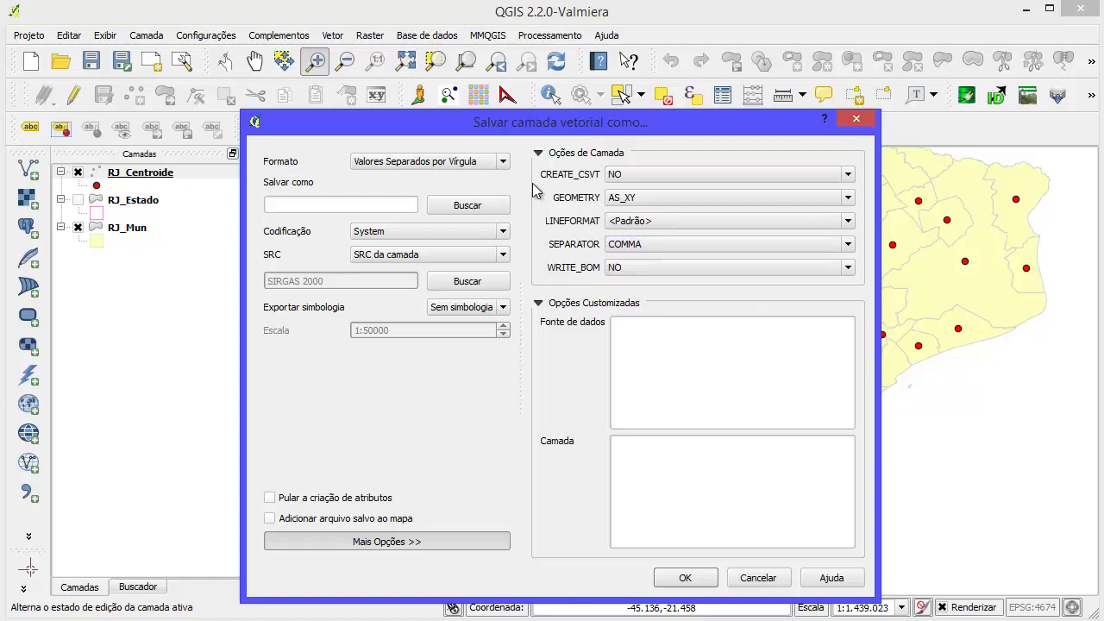
left_click(676, 247)
left_click(676, 247)
- Set the export's output file to RJ_Centroide.csv in the CENS02010 folder
left_click(457, 208)
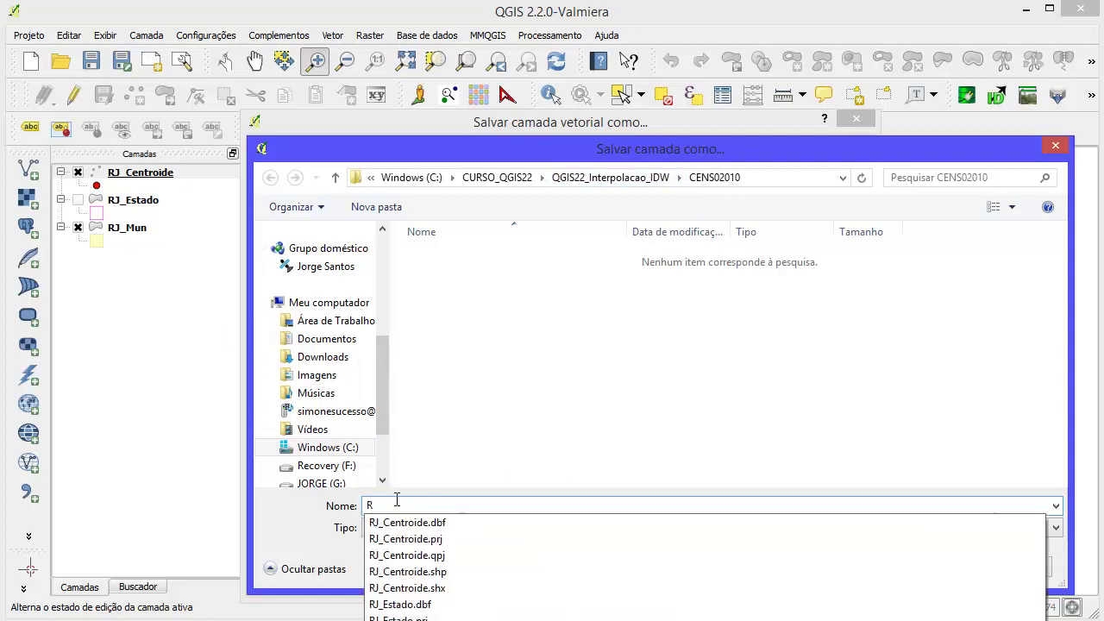
left_click(507, 538)
left_click(470, 505)
key("BackSpace")
key("BackSpace")
key("BackSpace")
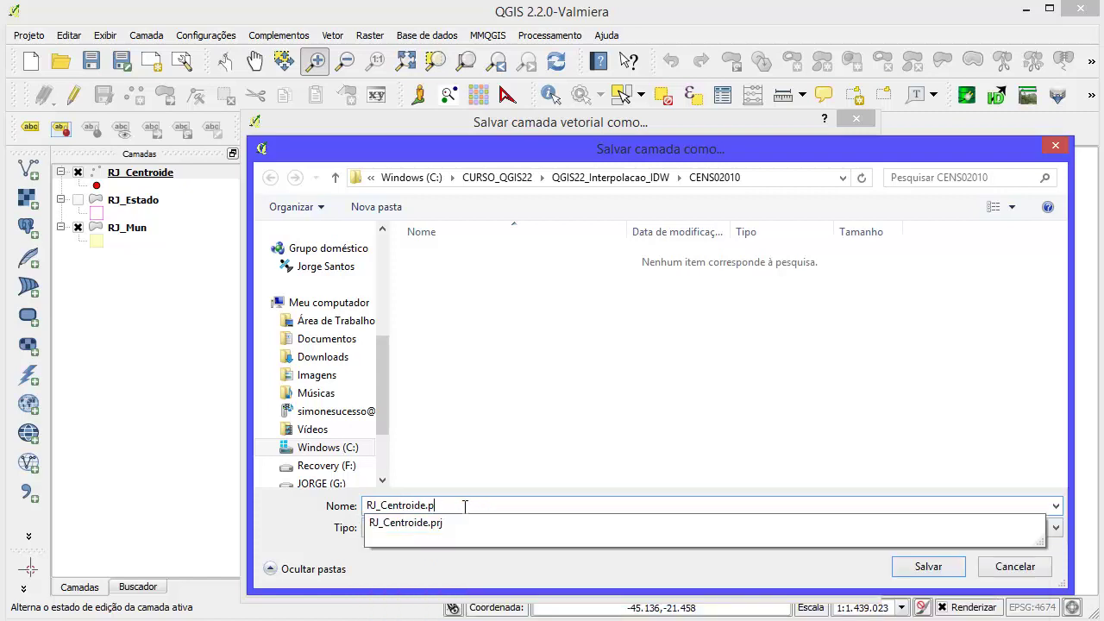
type("csv")
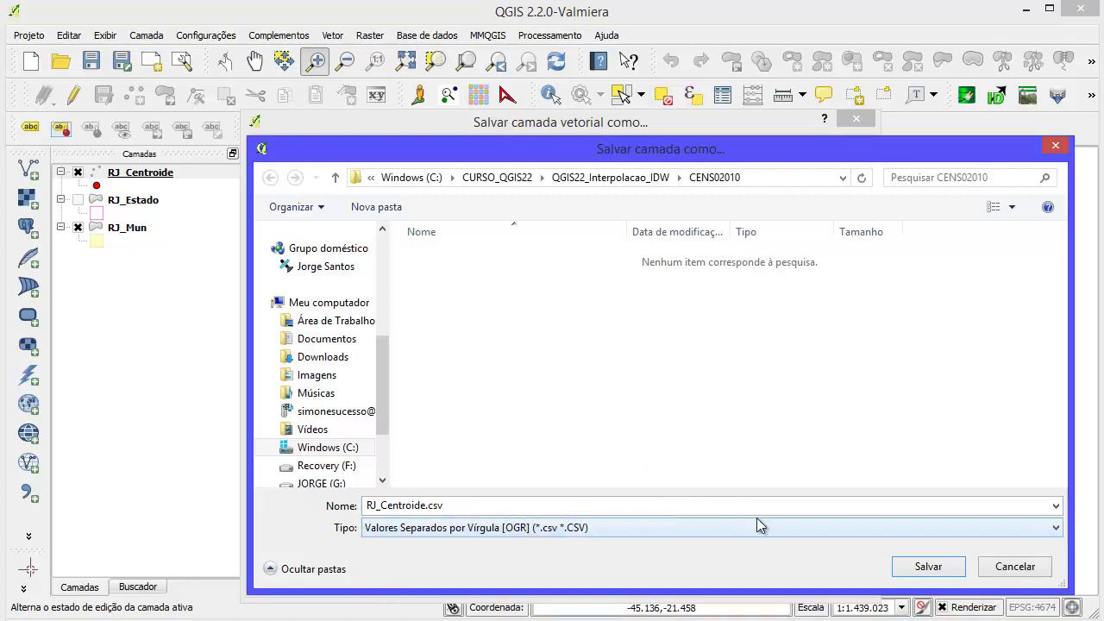
left_click_drag(634, 154, 569, 50)
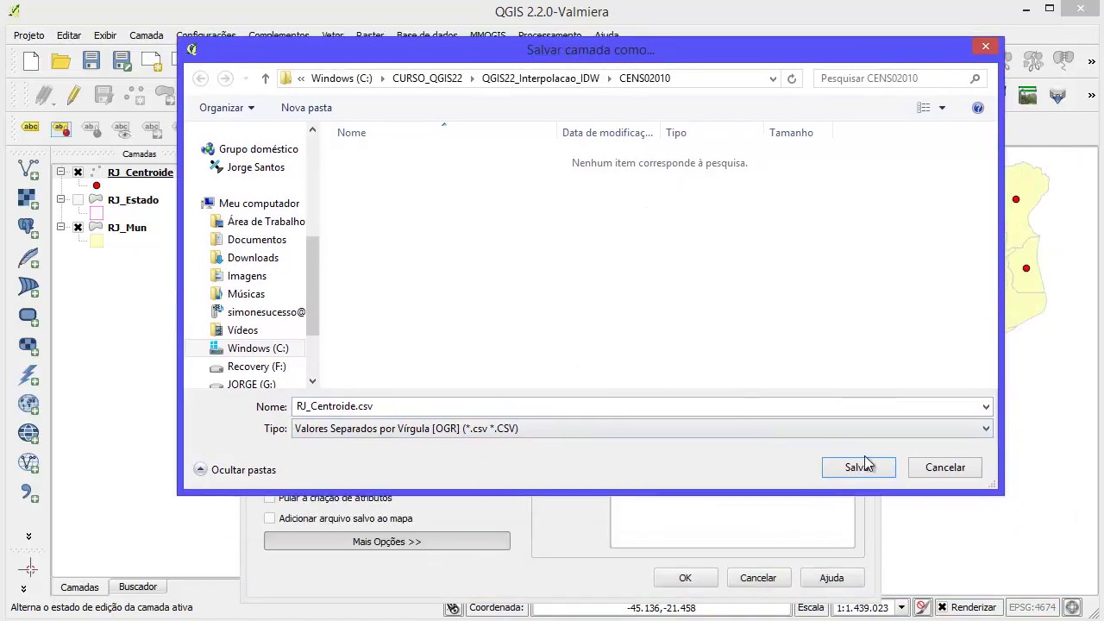
left_click(863, 463)
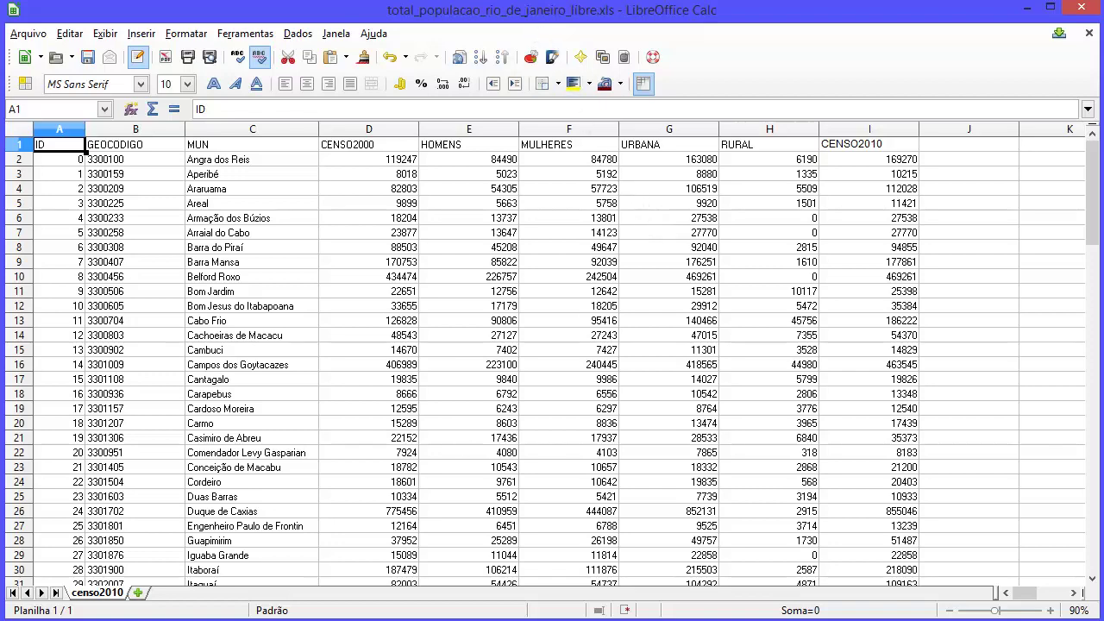
- Switch to File Explorer, locate RJ_Centroide.csv, copy the CENS02010 folder path, and return to the census spreadsheet in LibreOffice Calc
key("alt+Tab")
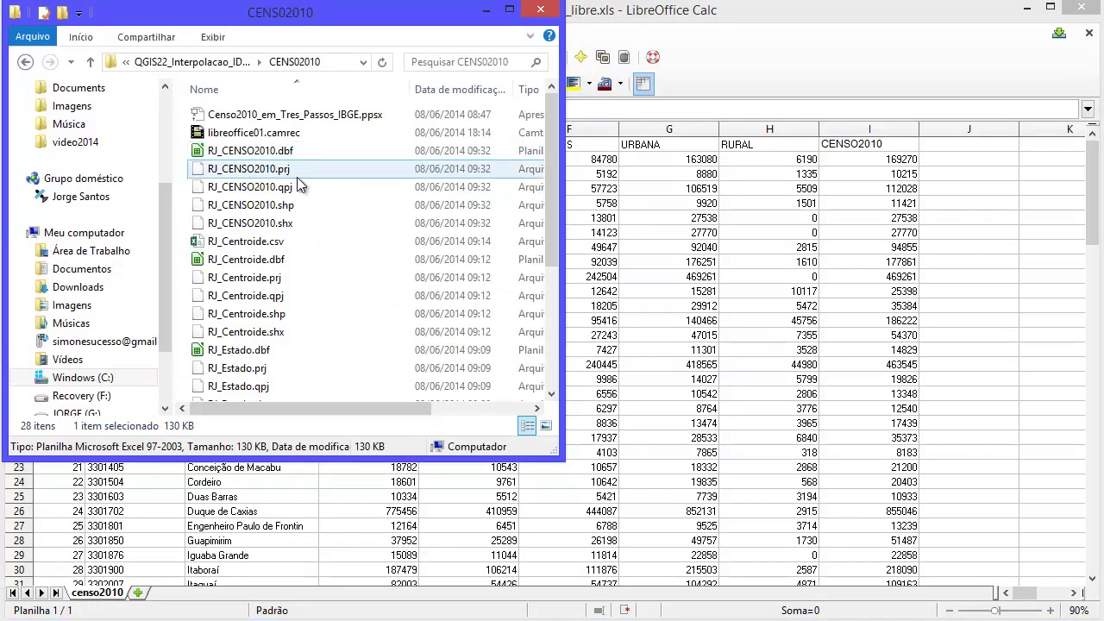
scroll(310, 208, "down", 1)
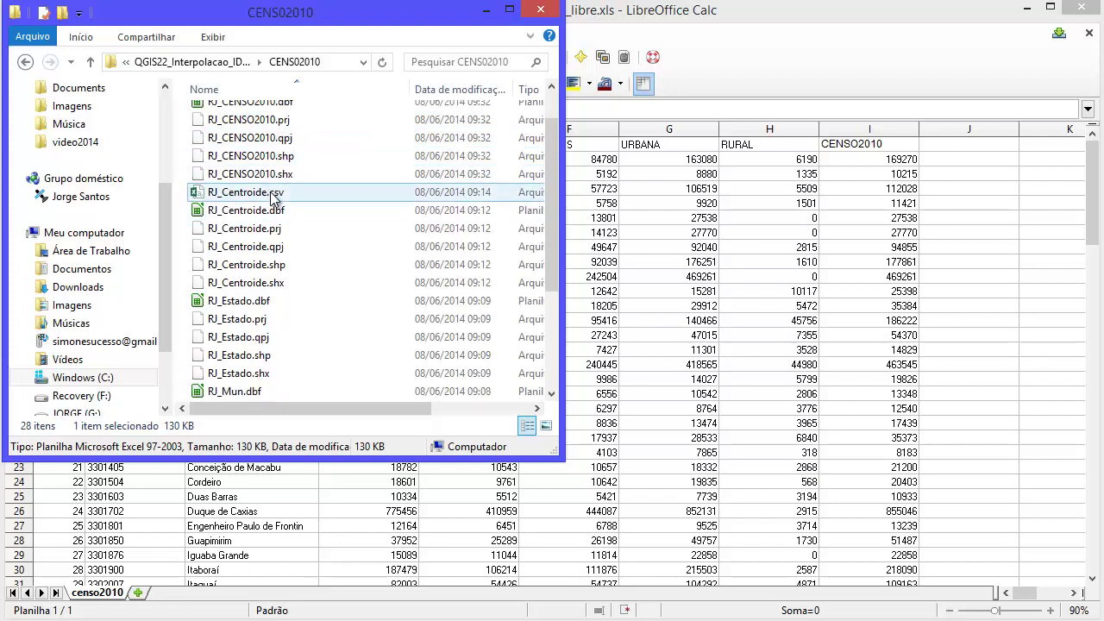
left_click(315, 193)
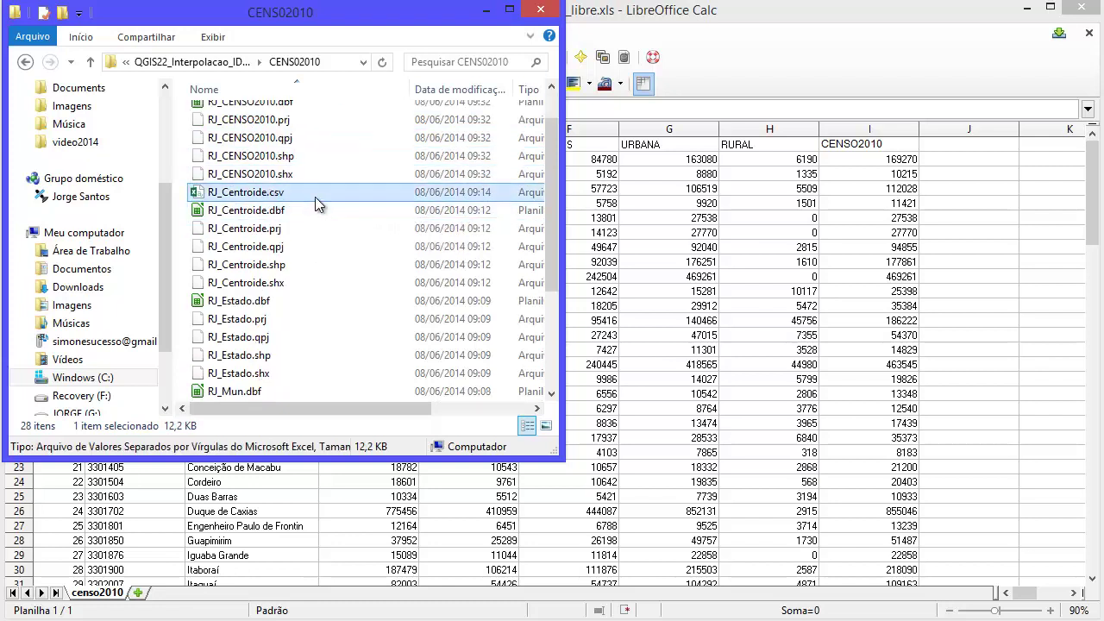
left_click(310, 67)
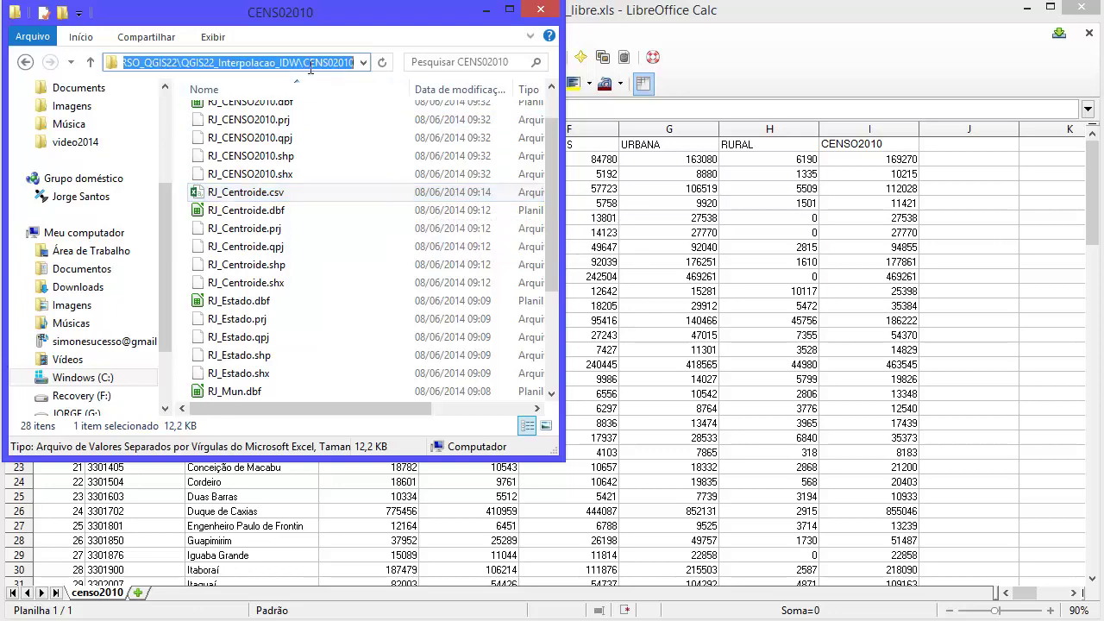
right_click(257, 65)
left_click(304, 112)
left_click(696, 37)
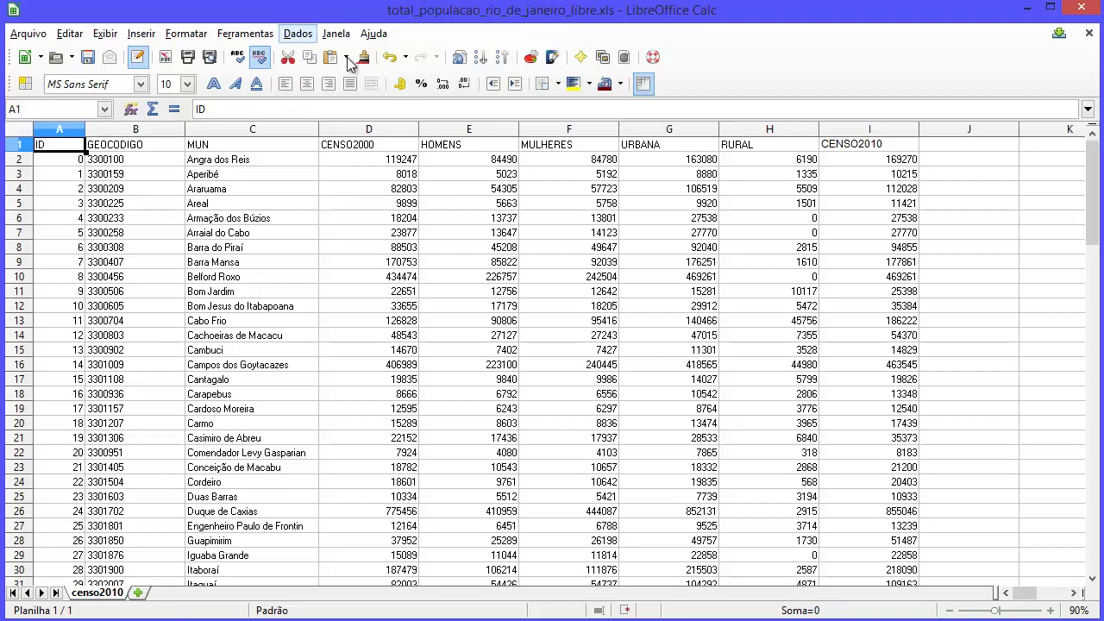
- Add a second sheet to the census workbook and choose RJ_Centroide.csv from the CENS02010 folder for insertion as a sheet from file
left_click(138, 593)
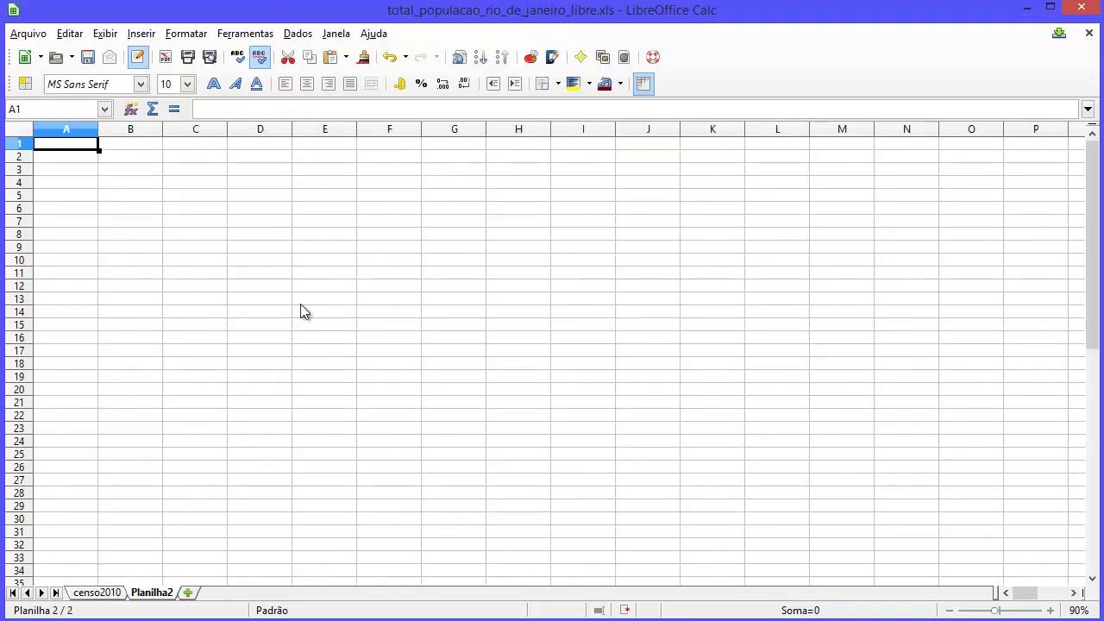
left_click(142, 34)
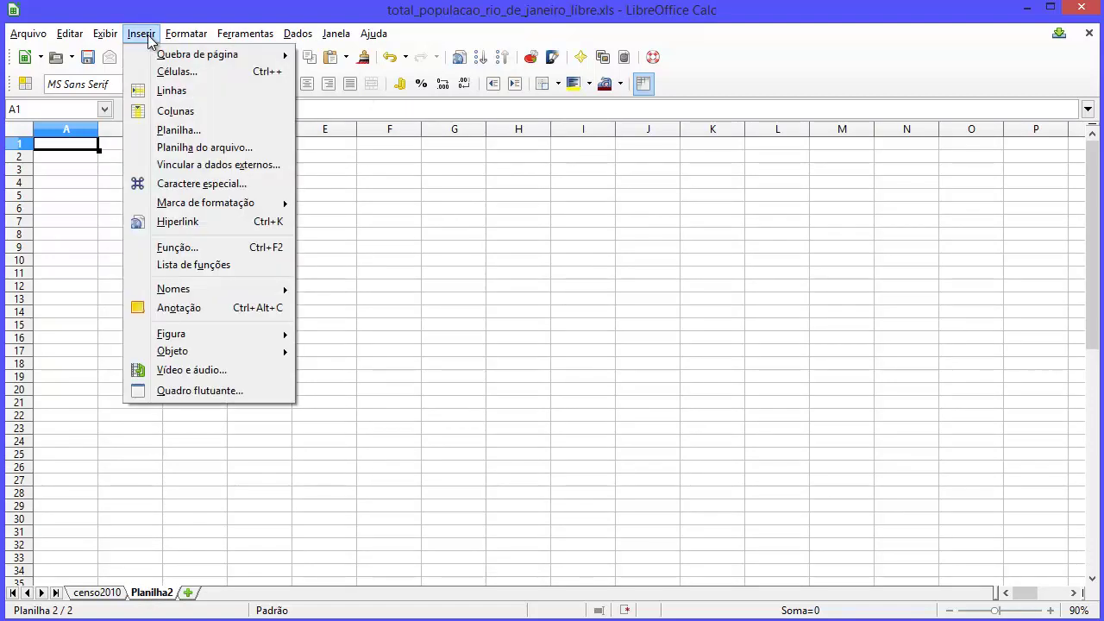
left_click(261, 146)
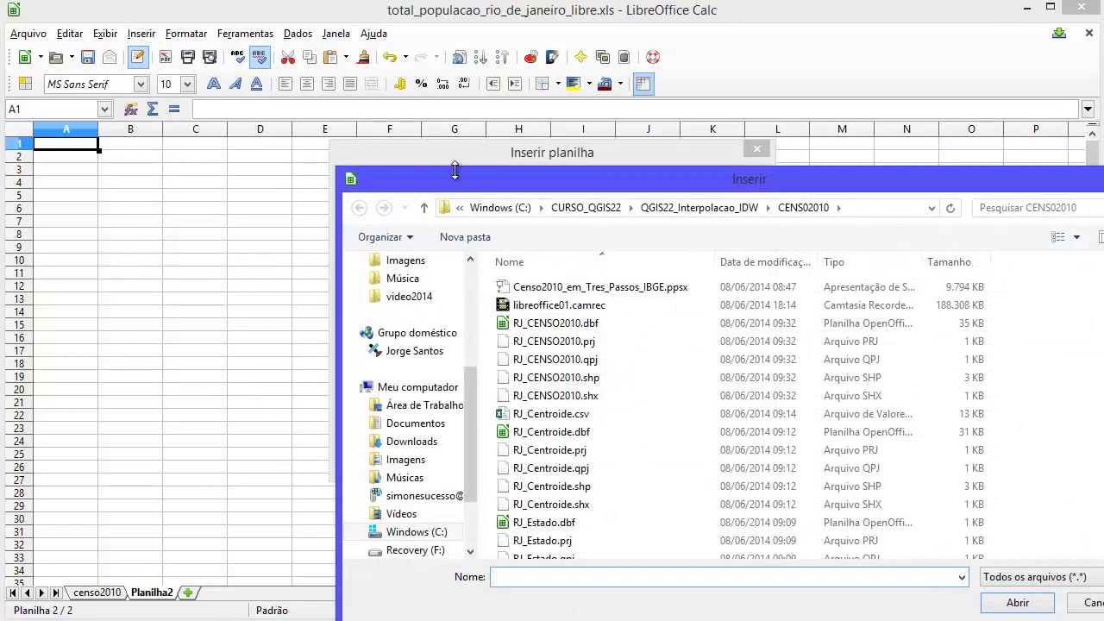
left_click_drag(455, 173, 230, 66)
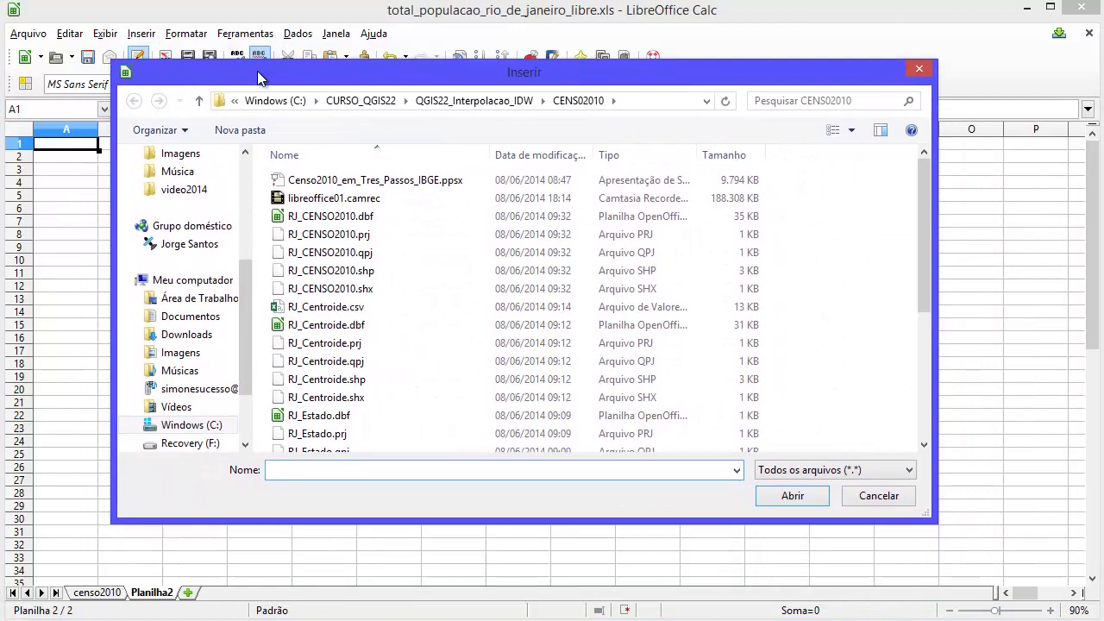
left_click(349, 309)
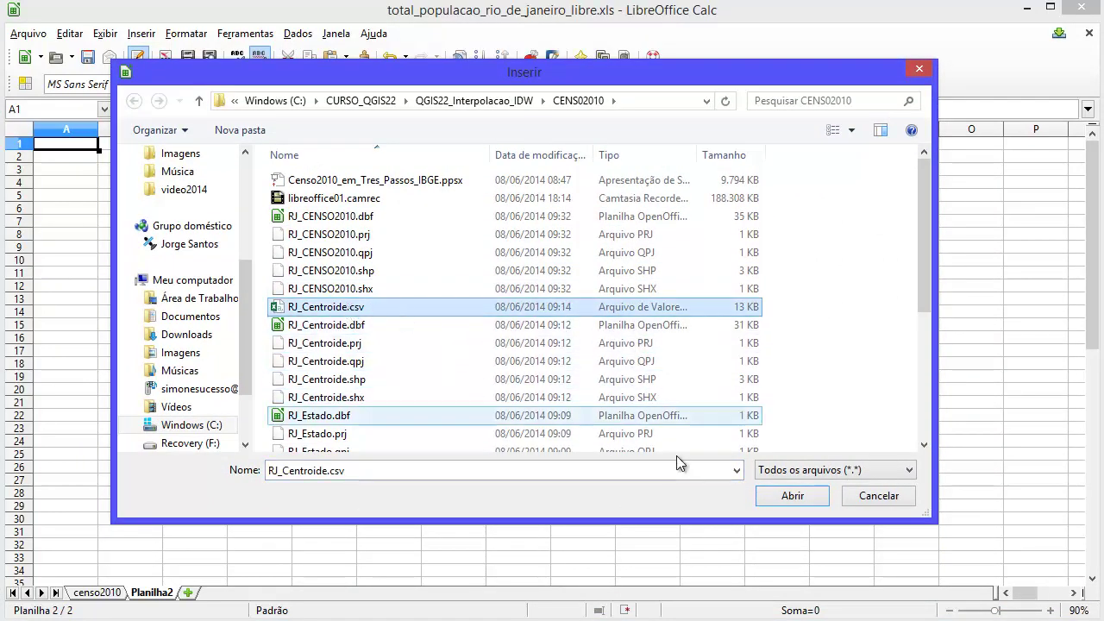
left_click(779, 499)
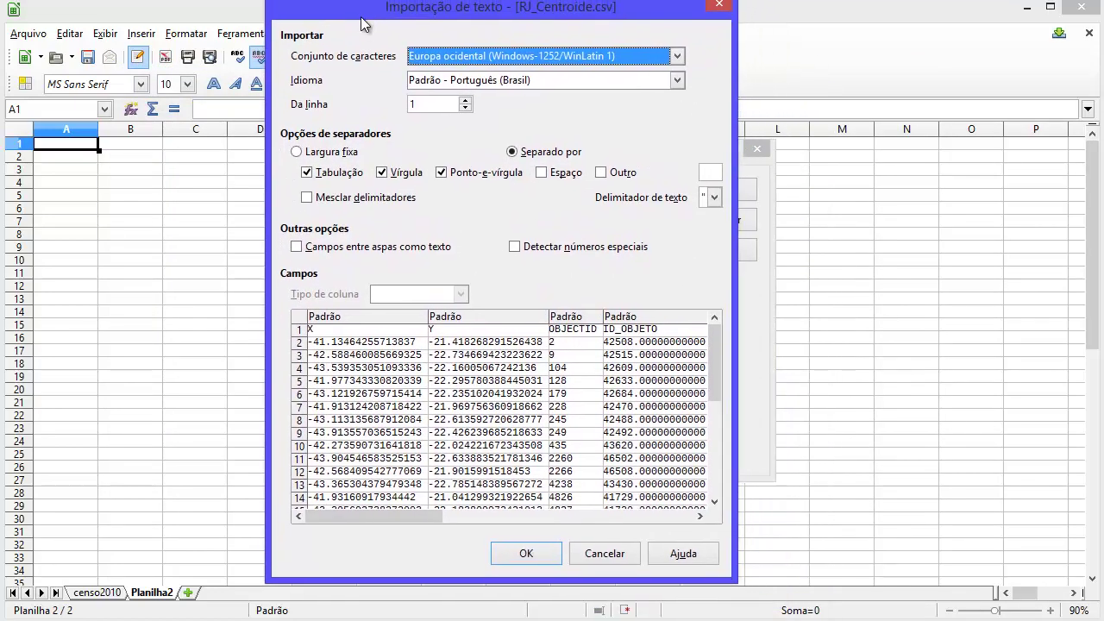
- Enlarge the text import preview, make comma (Vírgula) the only field separator for RJ_Centroide.csv, and check the previewed rows
left_click_drag(479, 583, 480, 499)
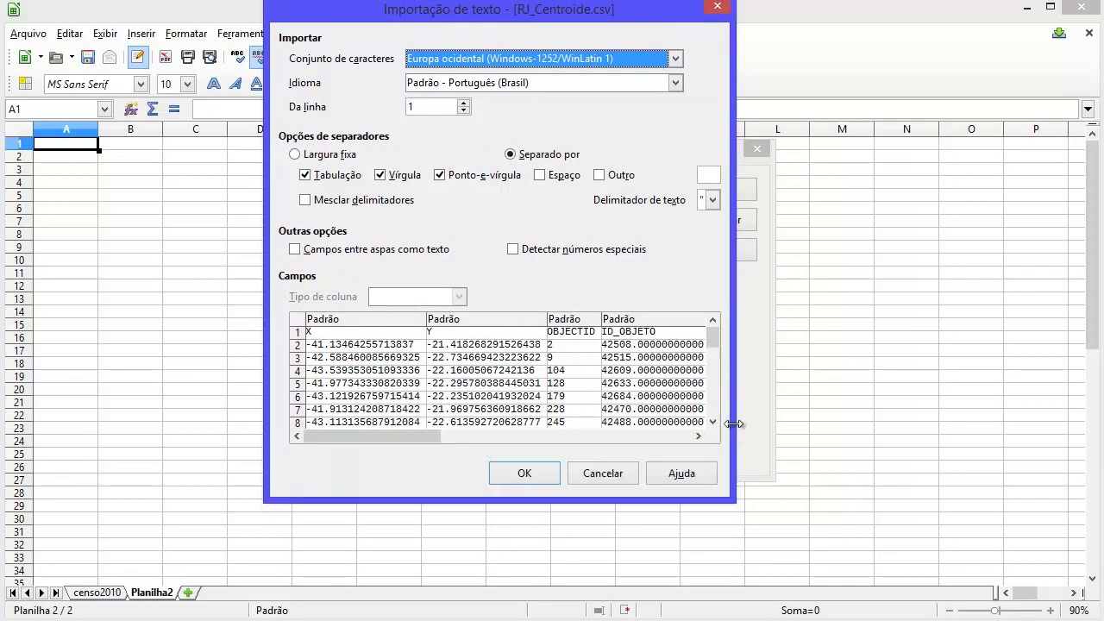
left_click_drag(734, 424, 1100, 414)
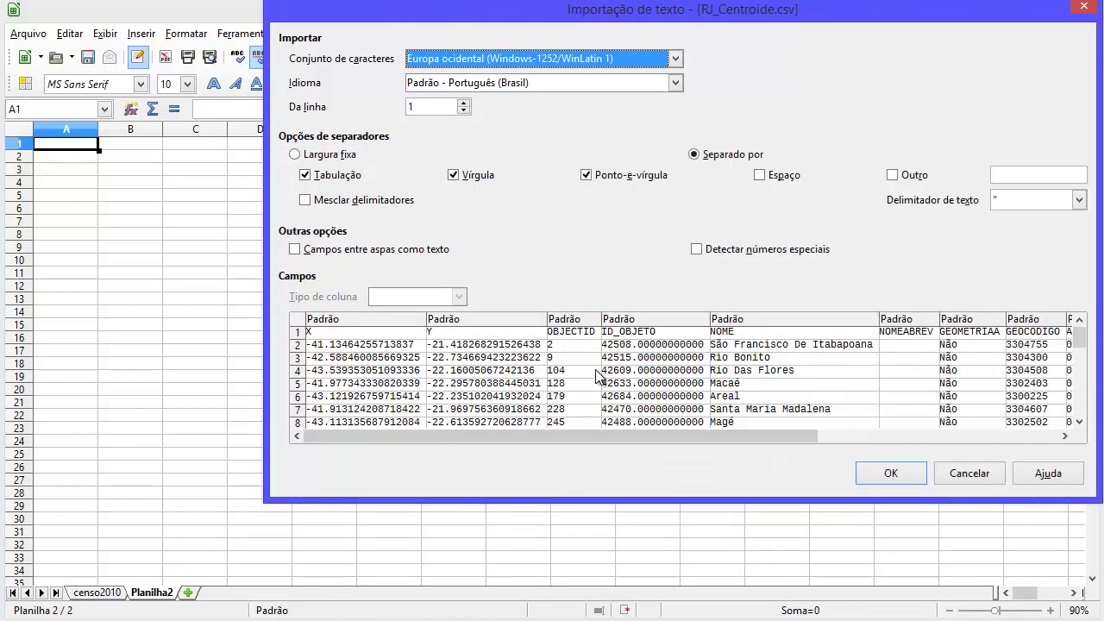
left_click_drag(578, 435, 477, 433)
left_click_drag(484, 14, 325, 36)
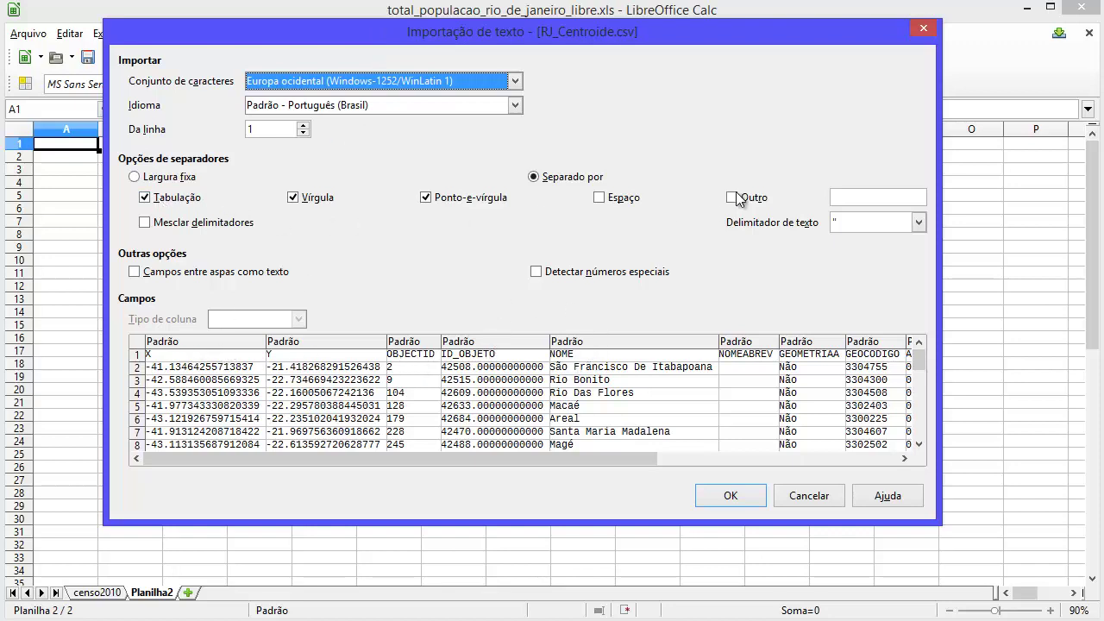
left_click(412, 197)
left_click(310, 200)
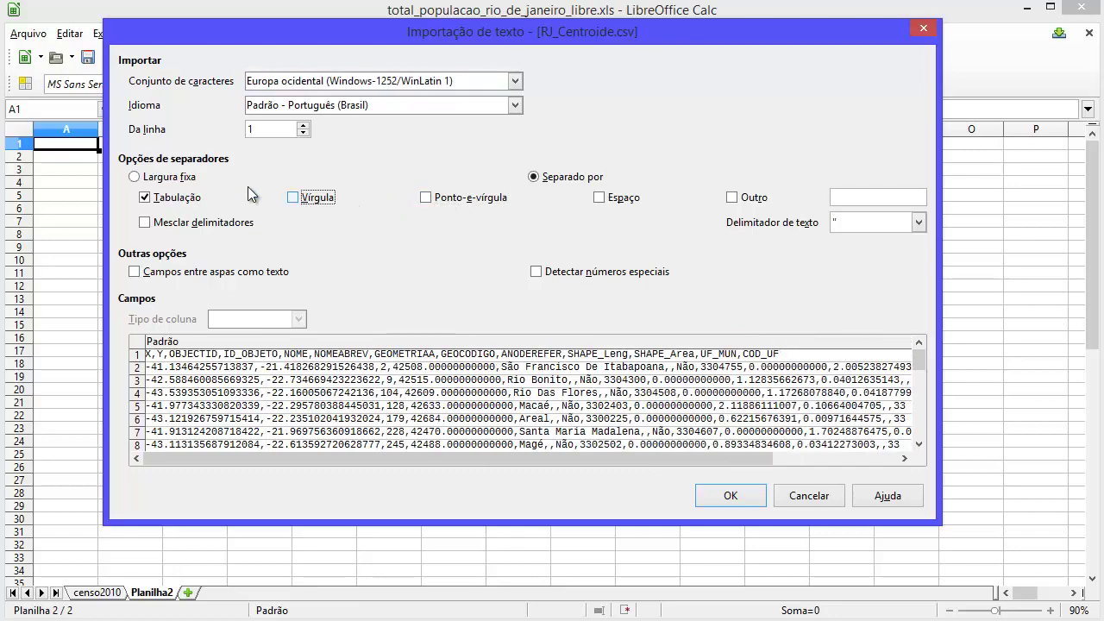
left_click(163, 197)
left_click(295, 200)
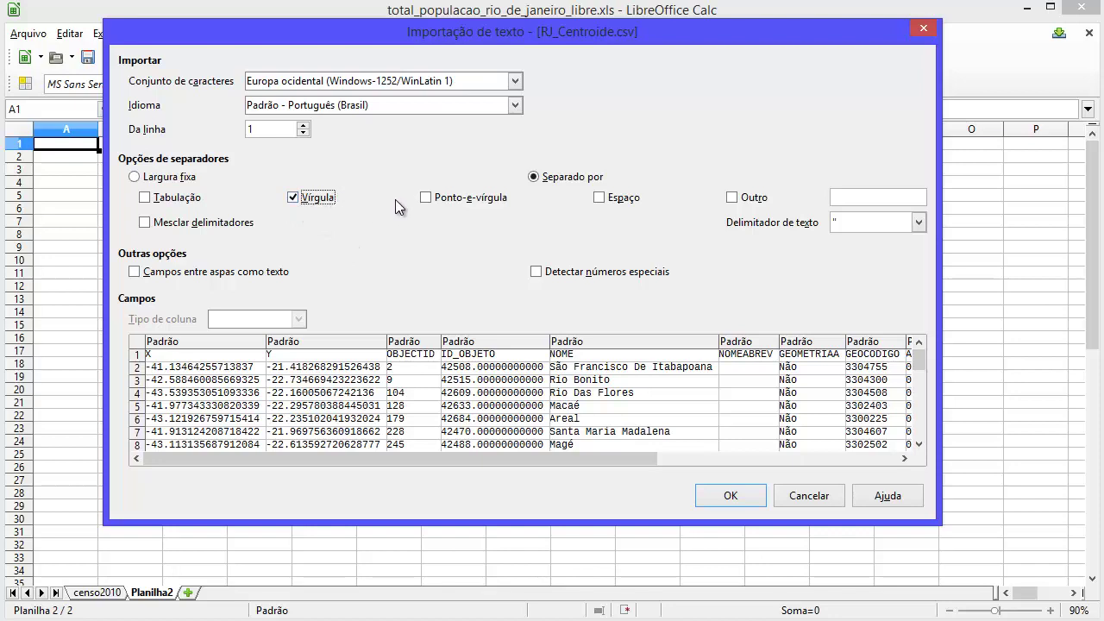
scroll(669, 420, "down", 5)
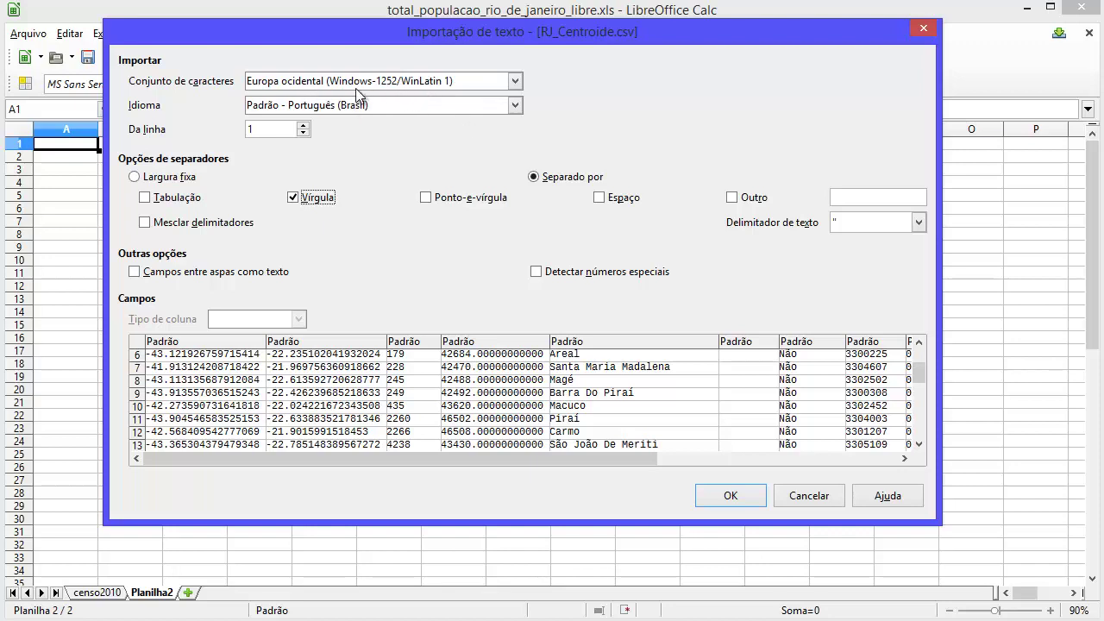
- Compare Unicode (UTF-8) and Western European character sets in the import preview, returning to Europa ocidental (Windows-1252/WinLatin 1)
left_click(487, 86)
scroll(501, 188, "down", 5)
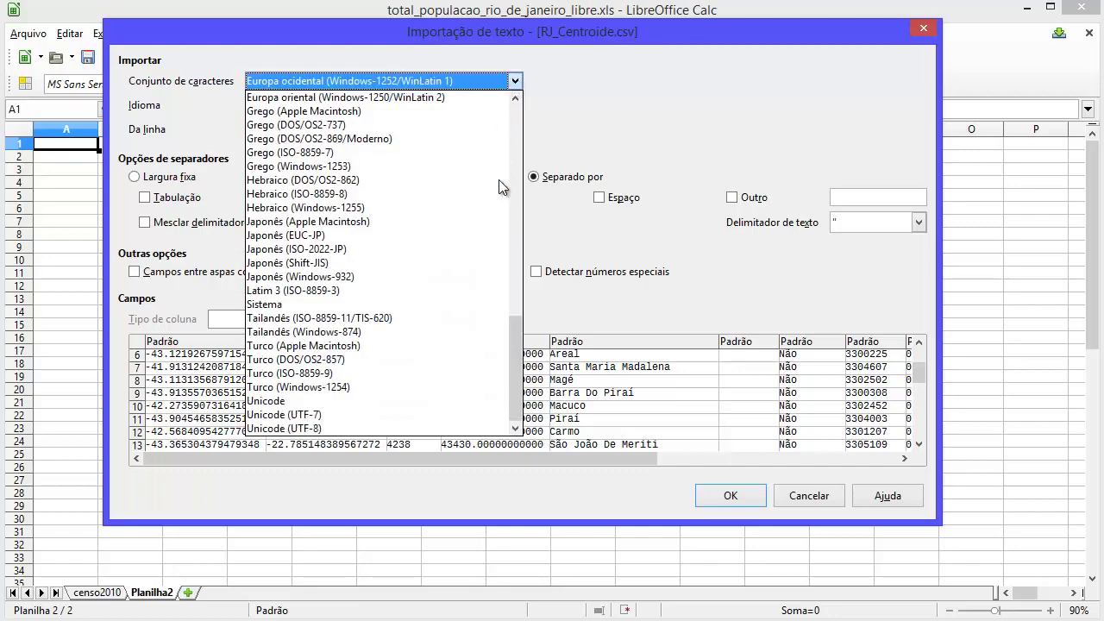
left_click(375, 428)
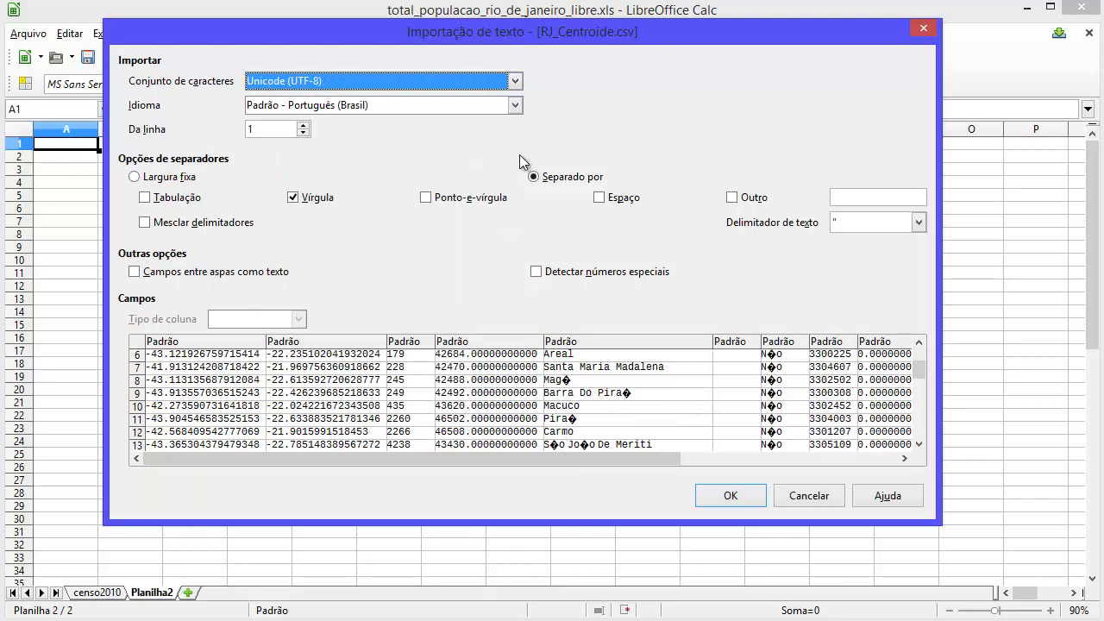
left_click(514, 81)
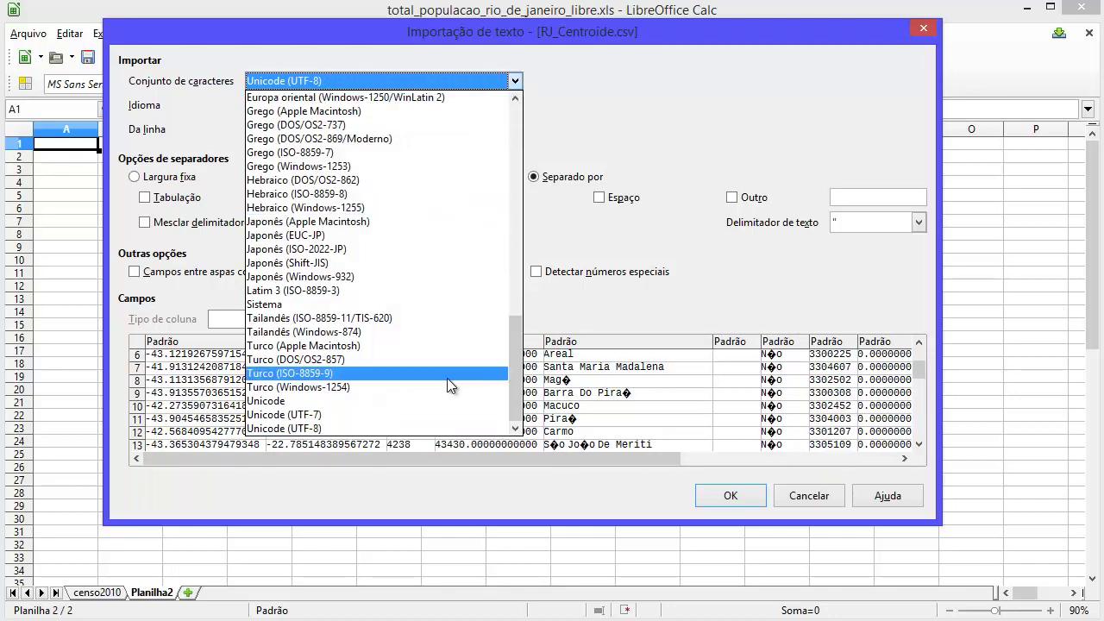
scroll(441, 383, "up", 2)
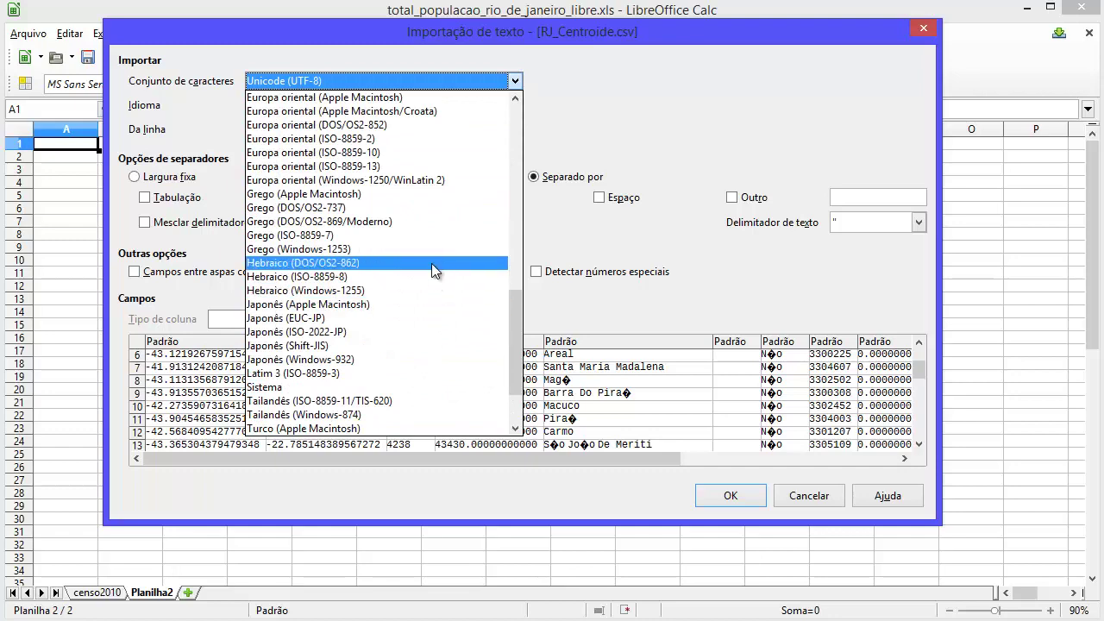
scroll(431, 250, "up", 5)
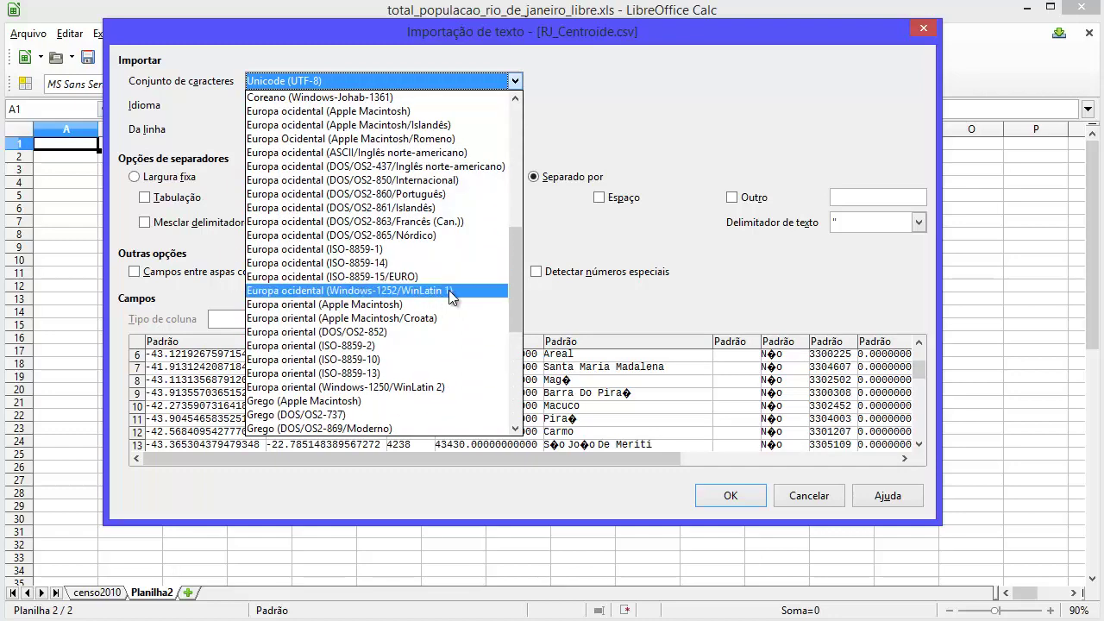
left_click(449, 290)
scroll(634, 392, "up", 6)
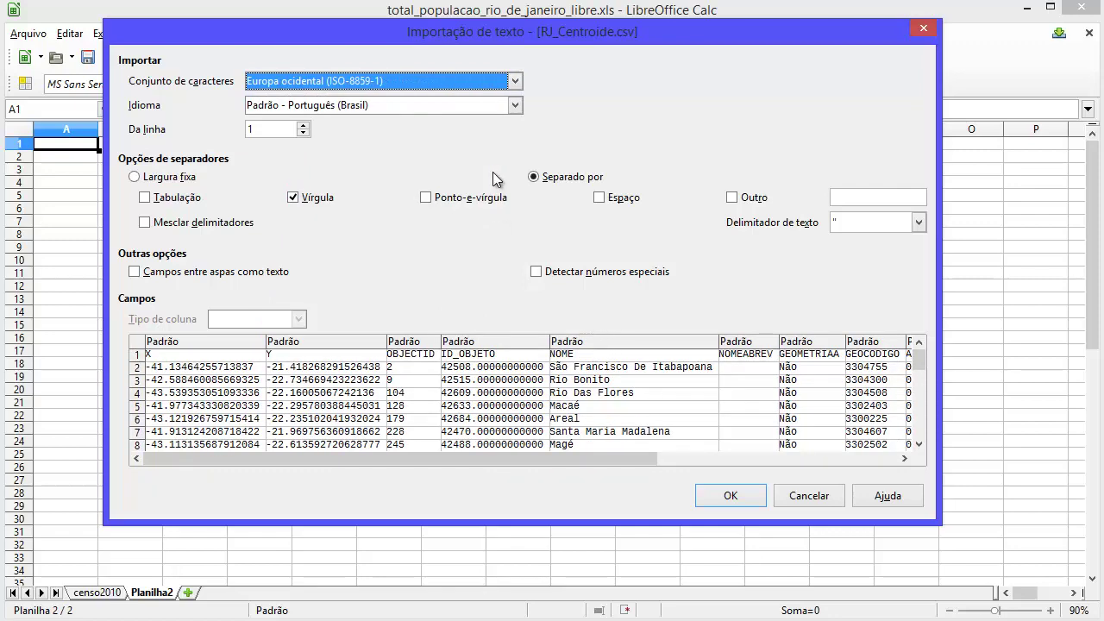
left_click(515, 81)
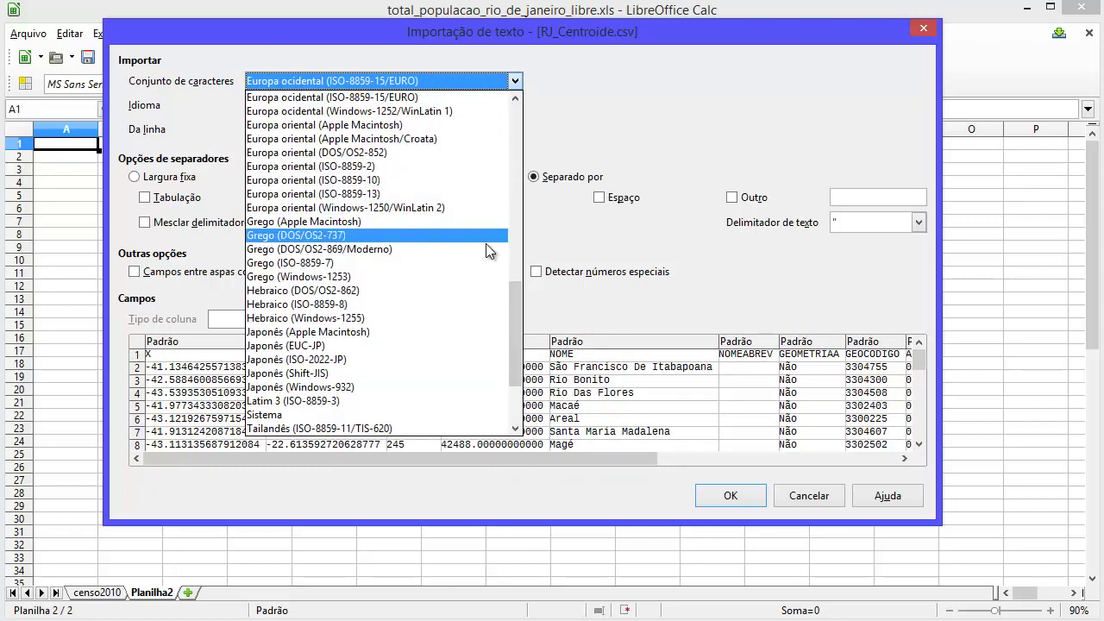
scroll(473, 220, "up", 4)
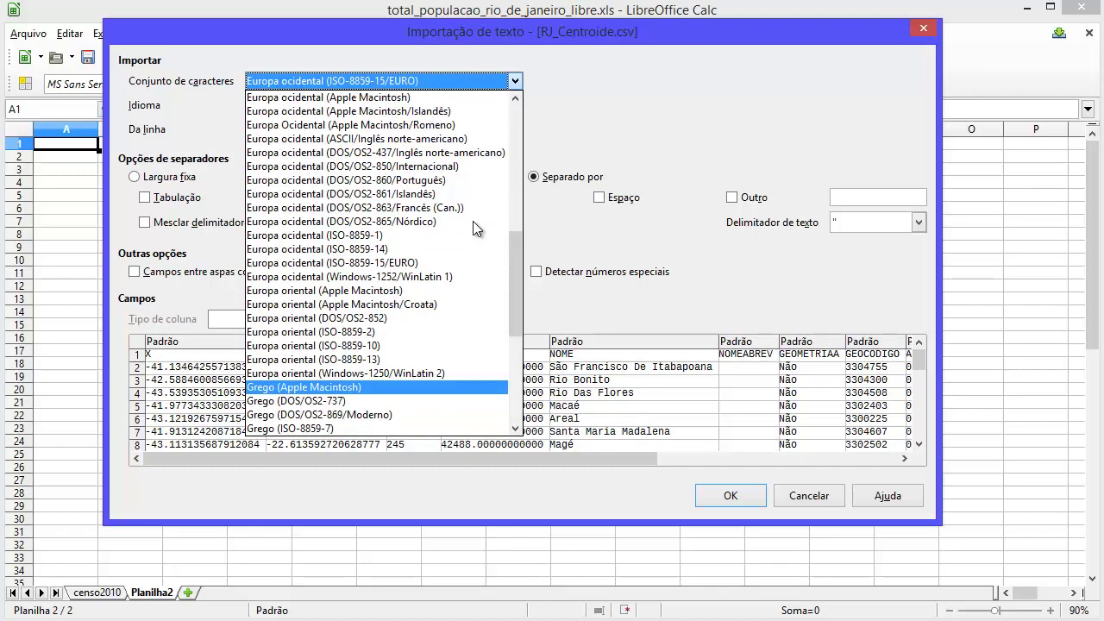
left_click(455, 278)
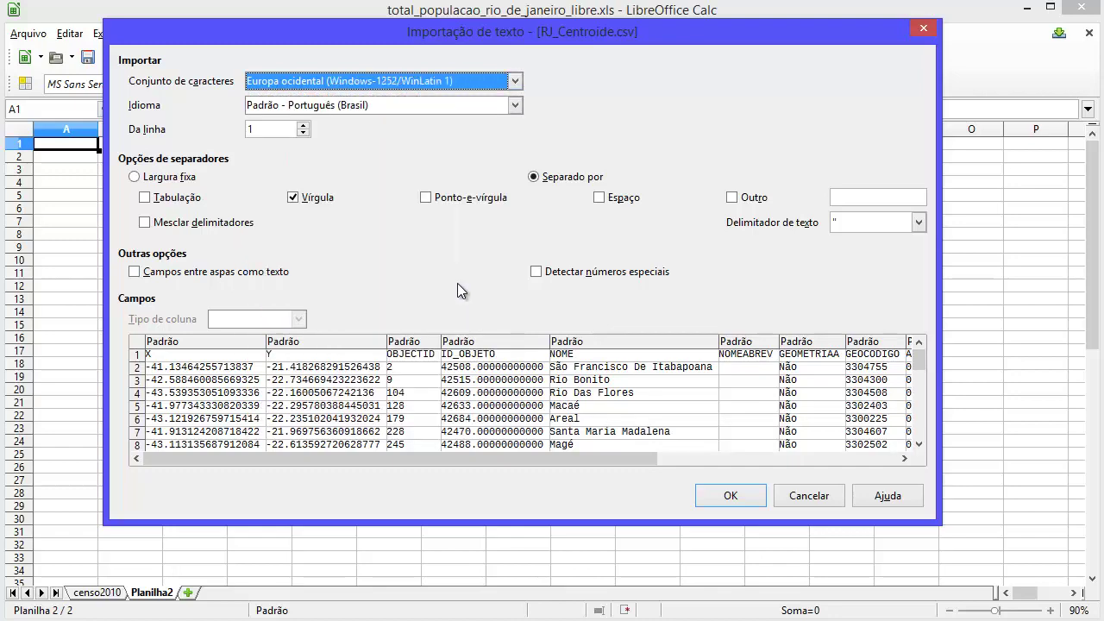
- Insert the RJ_Centroide.csv data as a sheet before the current one and delete the empty Planilha2 sheet
left_click(734, 496)
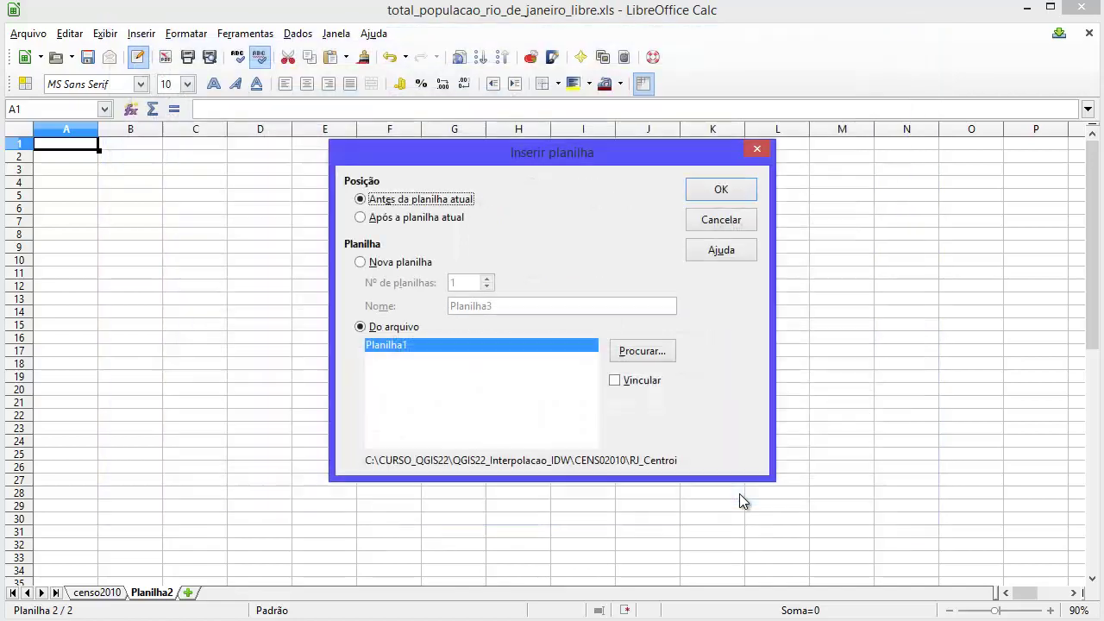
left_click(718, 190)
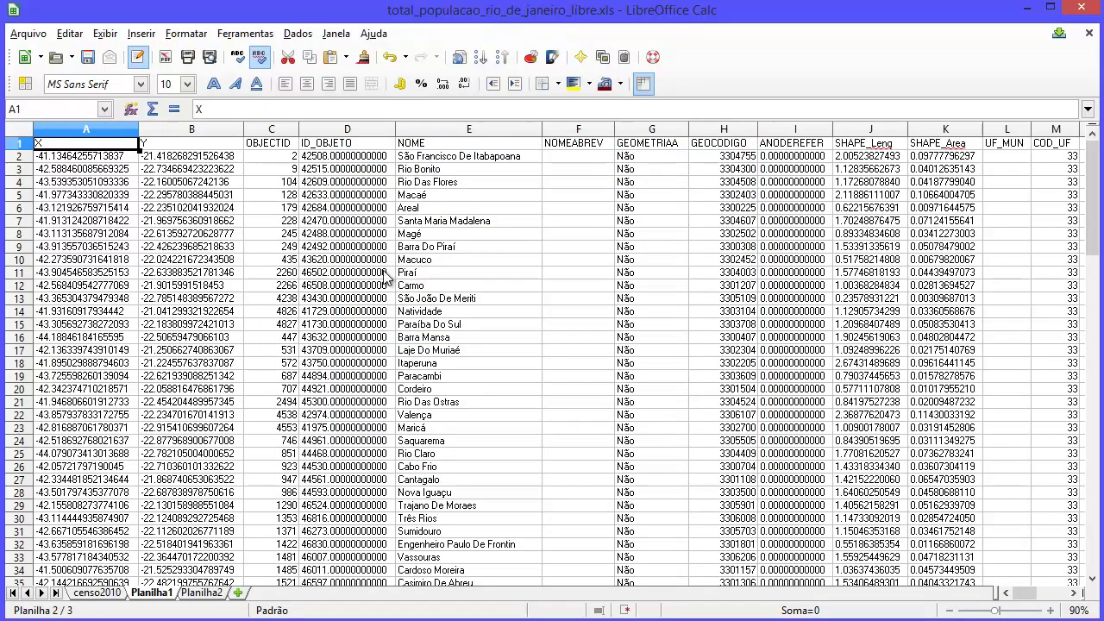
left_click(200, 594)
right_click(195, 595)
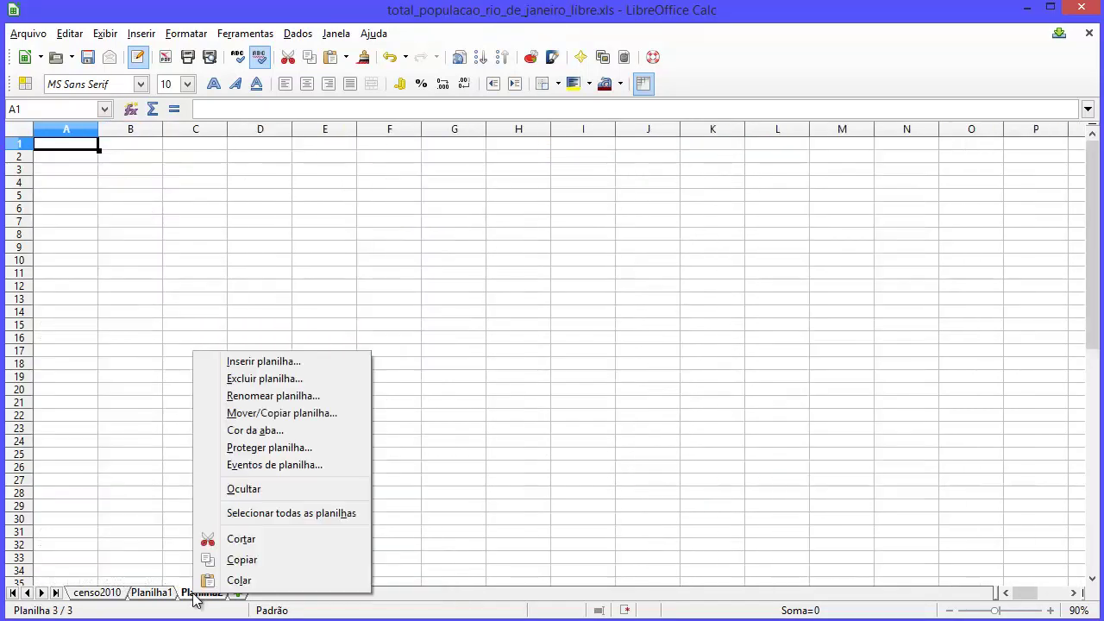
left_click(246, 379)
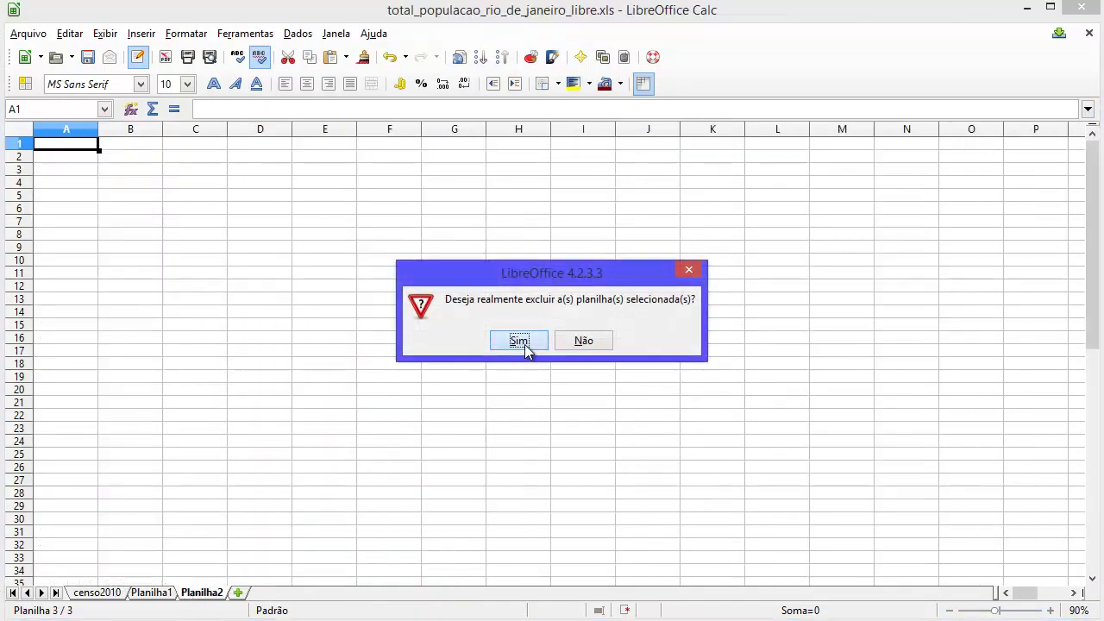
left_click(520, 341)
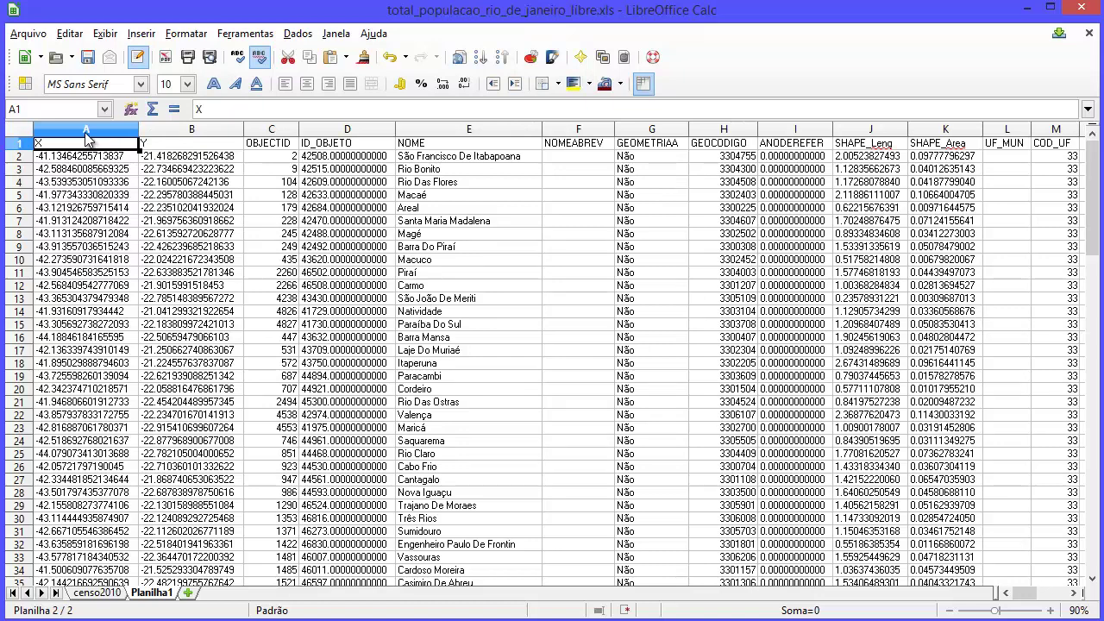
- Move the X and Y coordinate columns from A and B to columns N and O, after COD_UF
left_click_drag(85, 134, 160, 135)
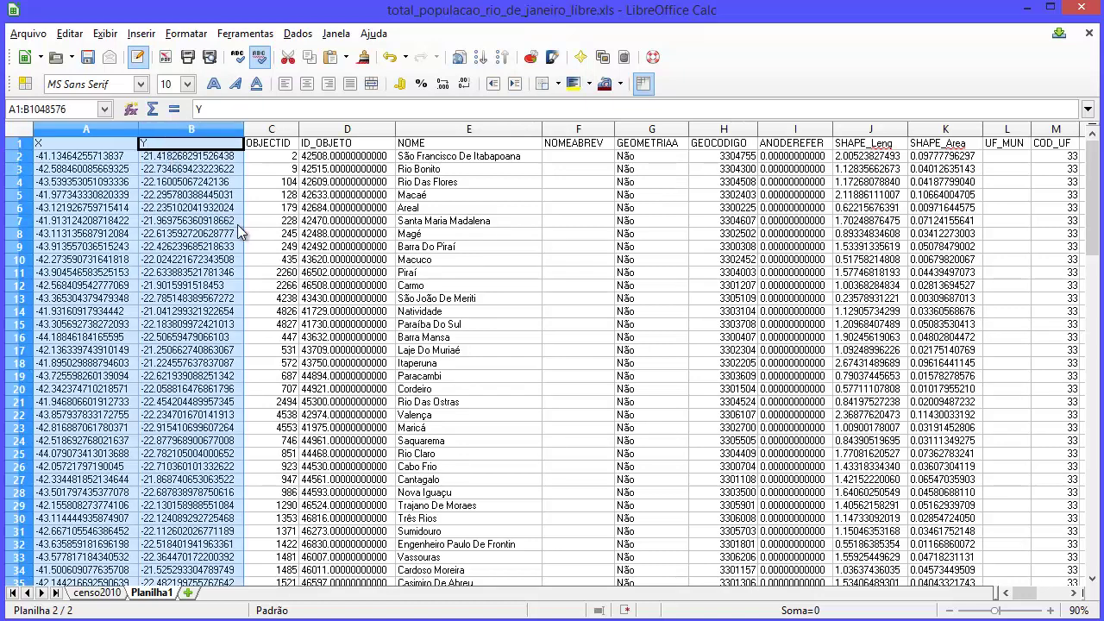
left_click_drag(207, 226, 897, 293)
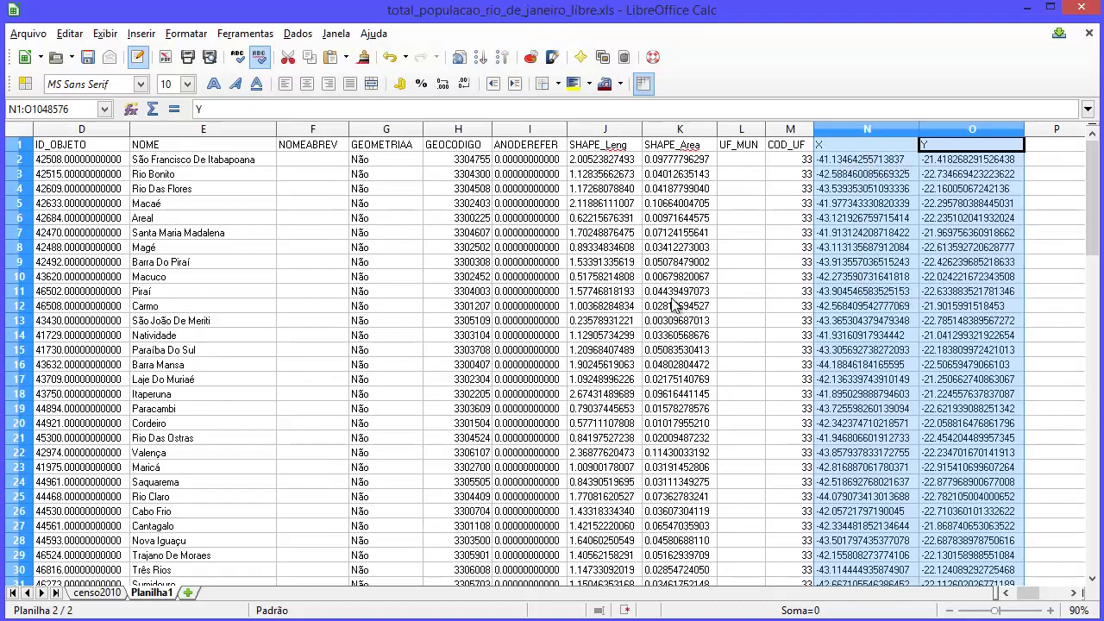
left_click(867, 130)
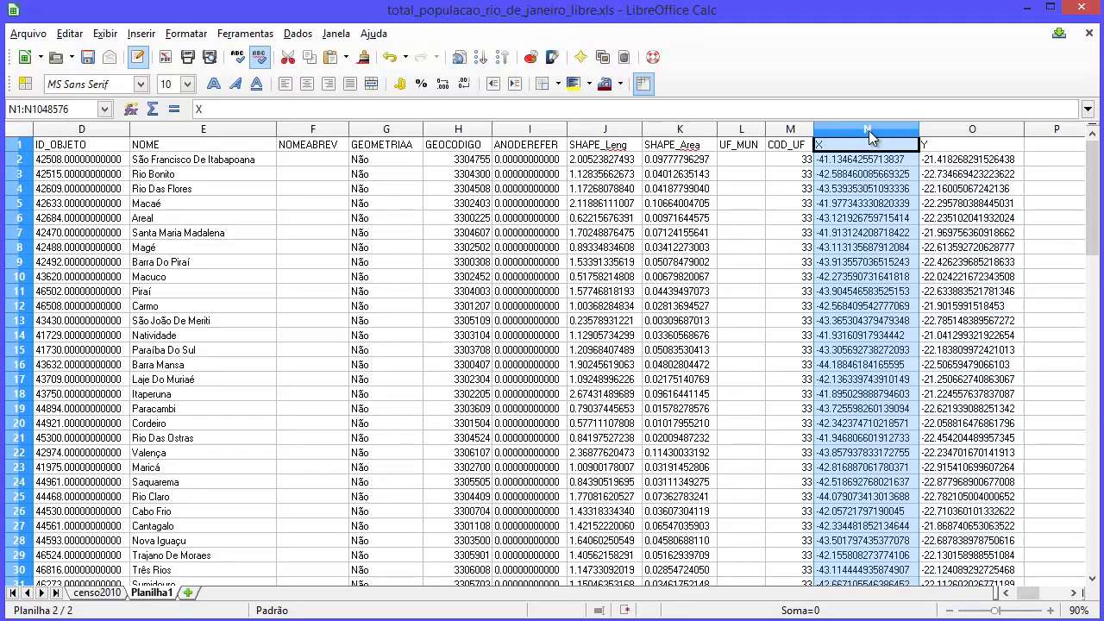
left_click_drag(871, 132, 929, 132)
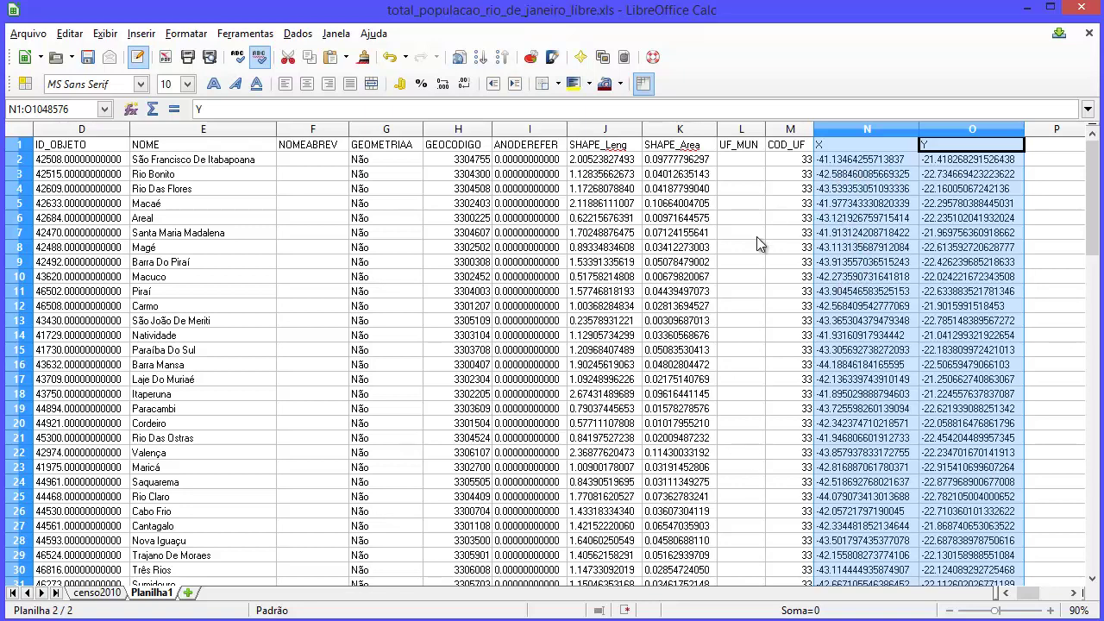
- Replace every period with a comma in the X and Y columns, restricting the replacement to the current selection
left_click_drag(855, 130, 924, 135)
left_click(71, 33)
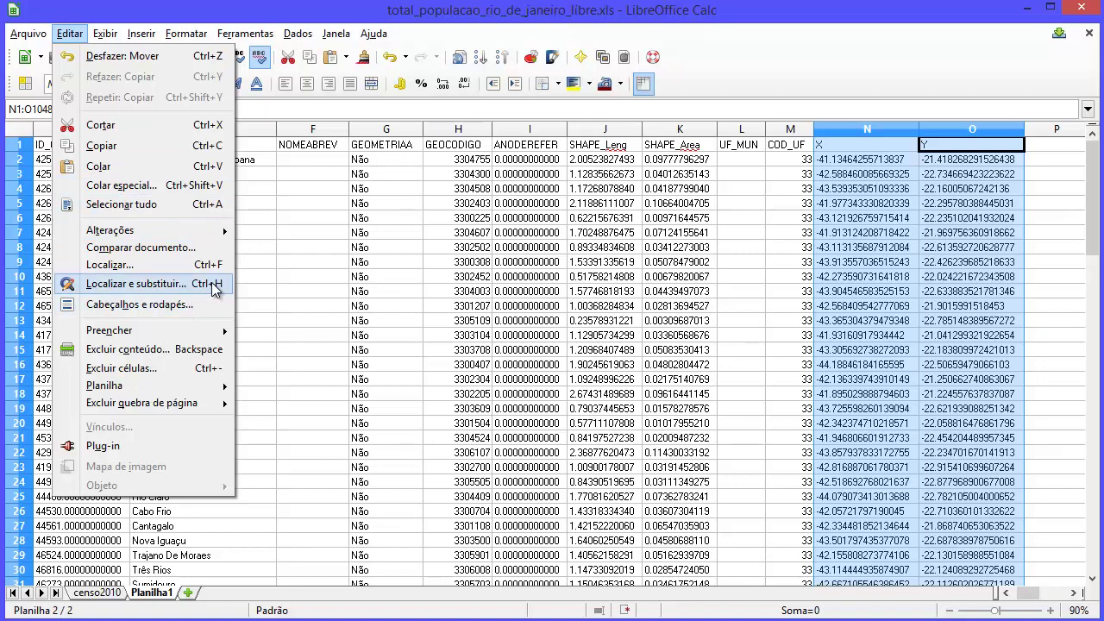
left_click(138, 284)
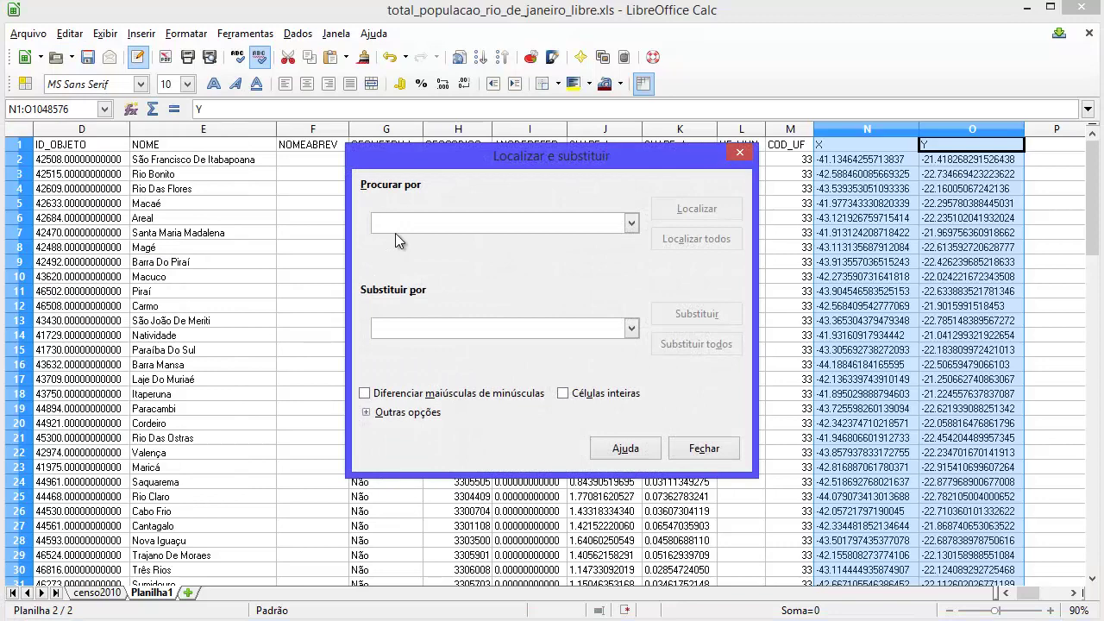
type(".")
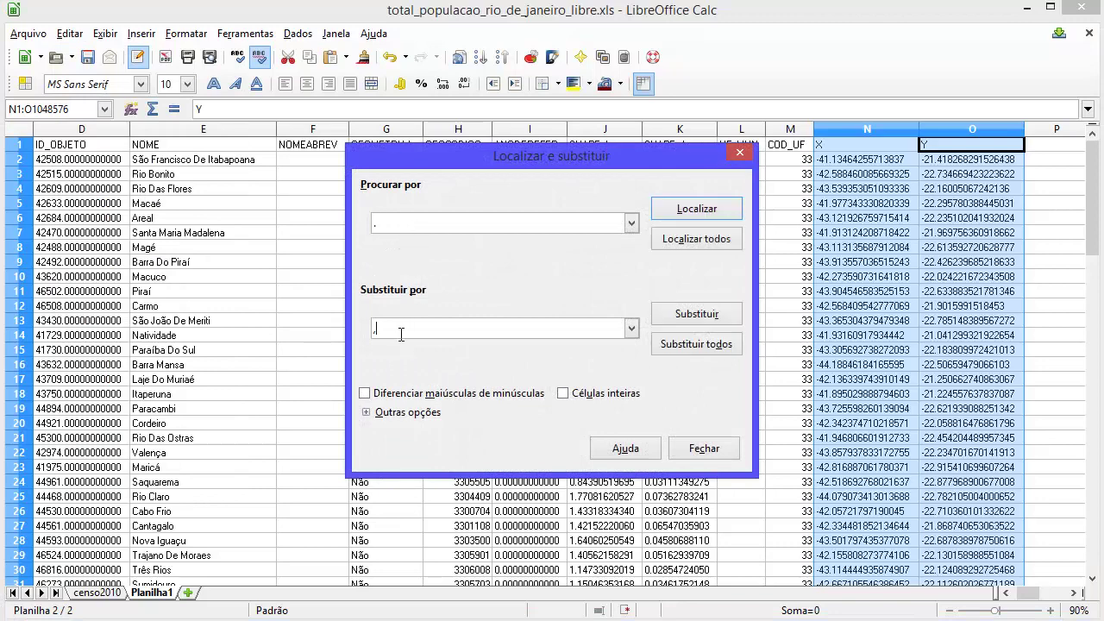
left_click(366, 412)
left_click_drag(463, 162, 423, 62)
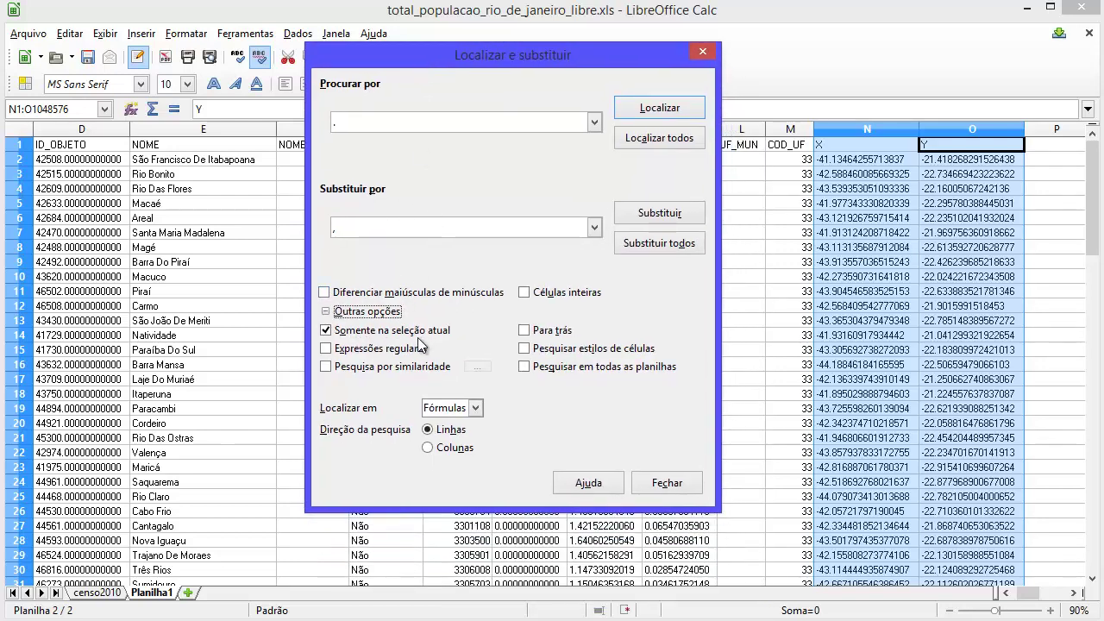
left_click(659, 243)
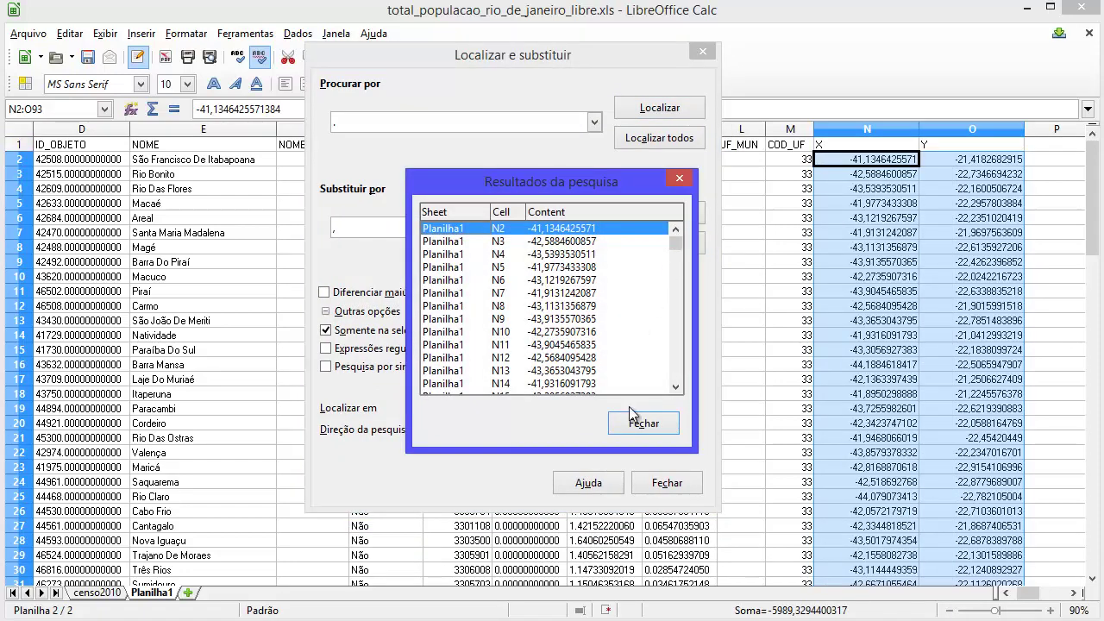
left_click(633, 423)
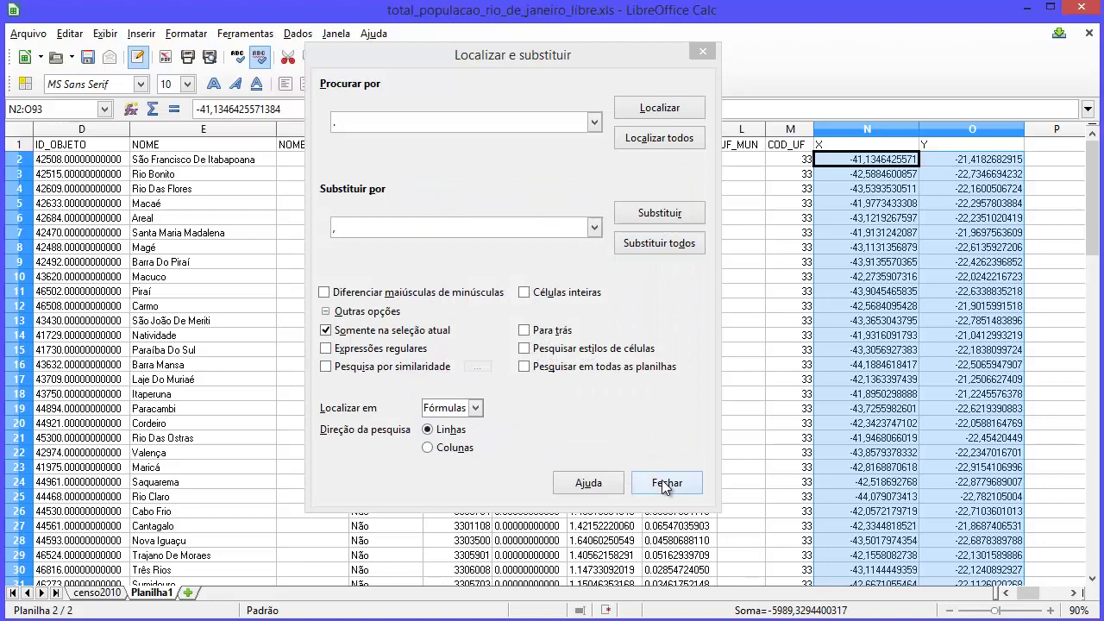
left_click(664, 483)
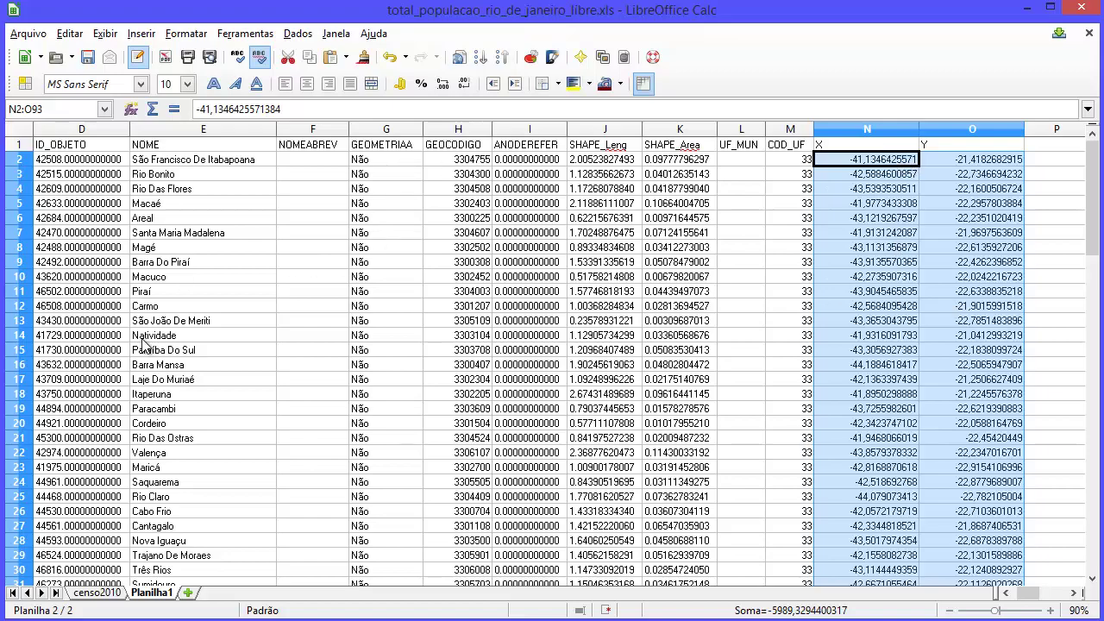
- Check the converted X and Y coordinates and delete the empty columns A and B
left_click(850, 150)
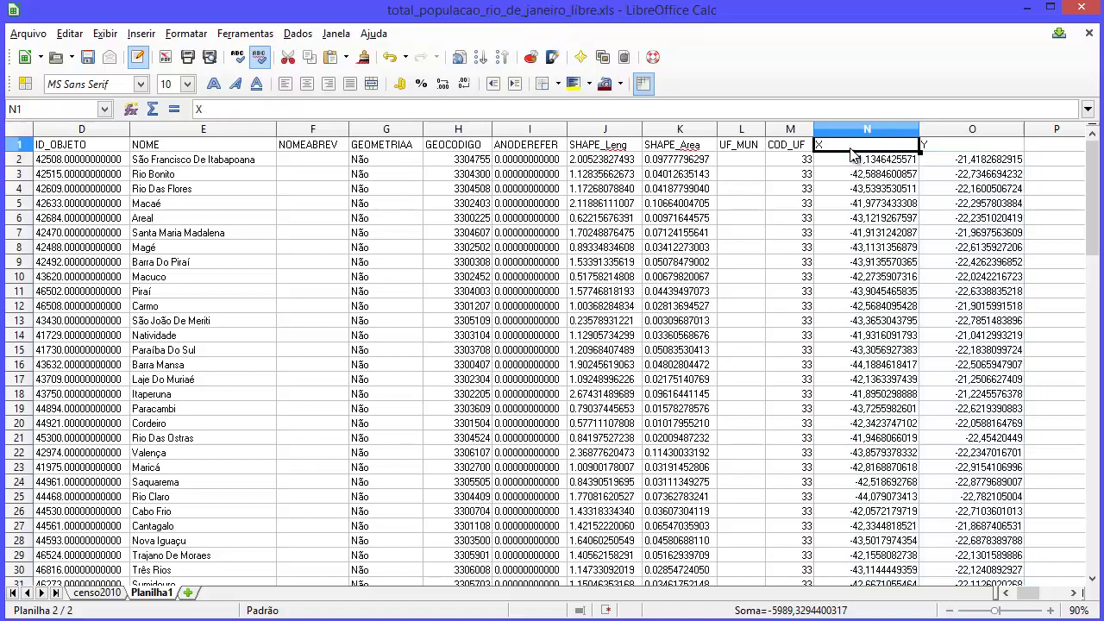
left_click_drag(1093, 254, 1089, 485)
left_click_drag(1089, 421, 1084, 160)
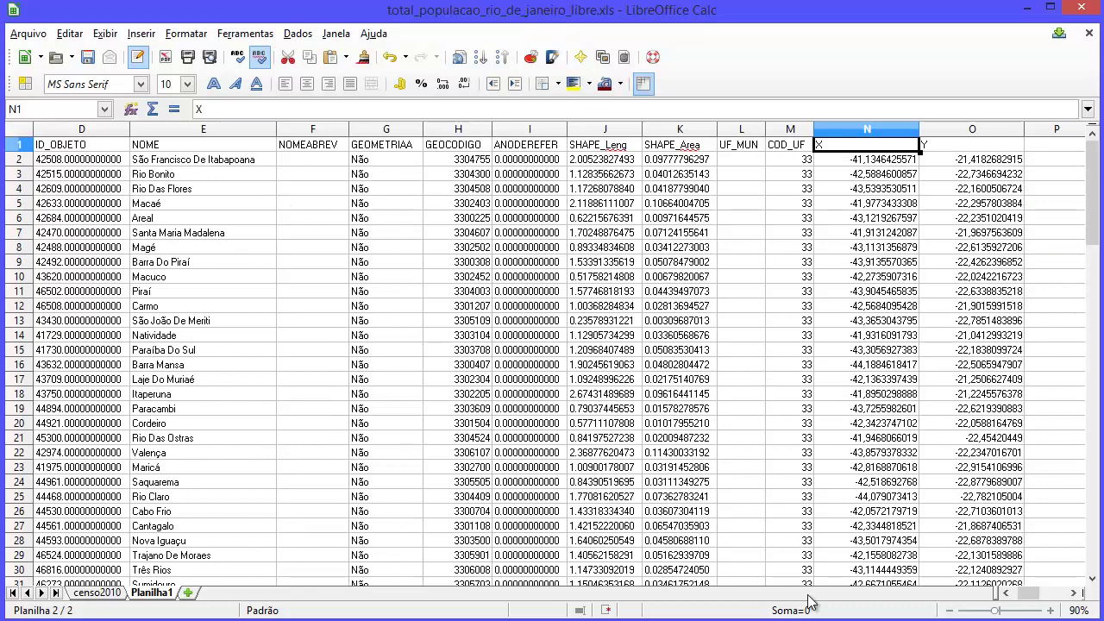
left_click(1006, 593)
left_click(1005, 594)
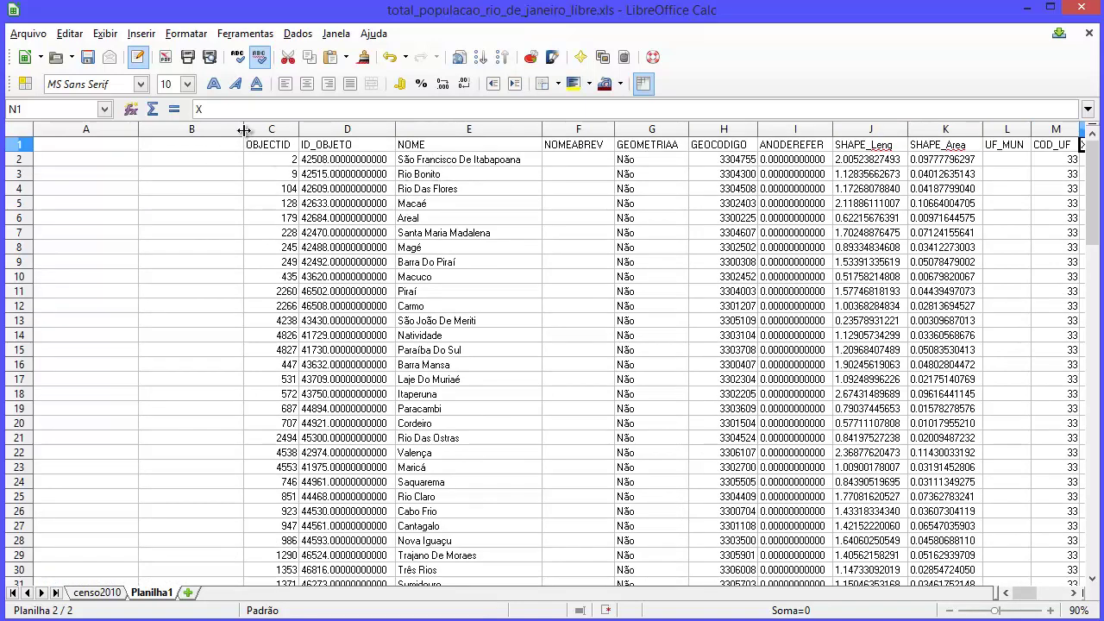
left_click_drag(238, 129, 86, 130)
right_click(95, 134)
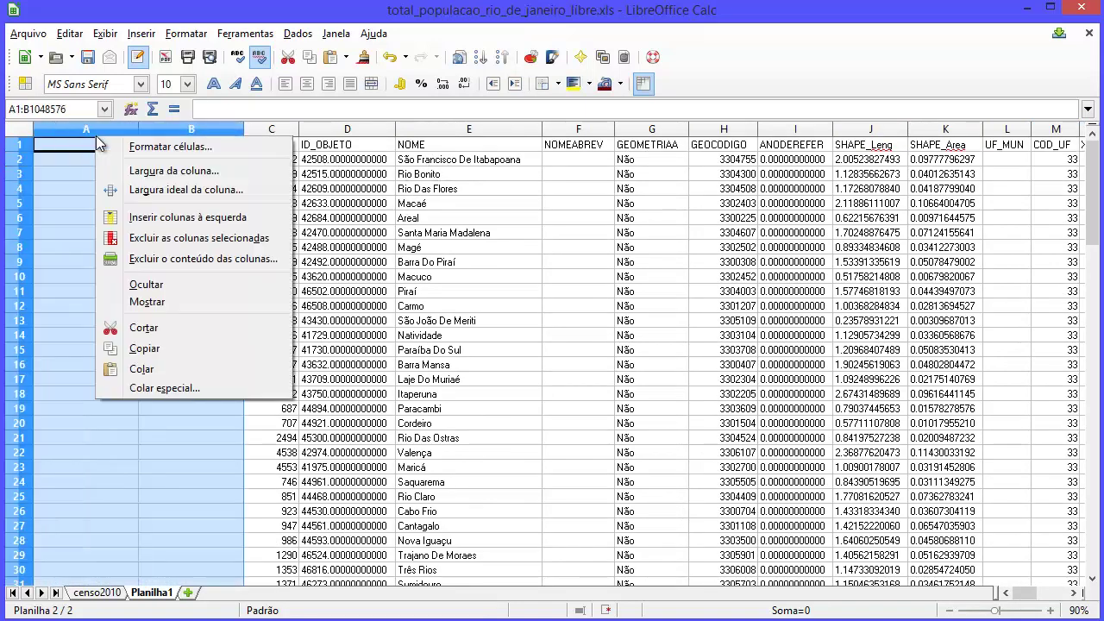
left_click(145, 238)
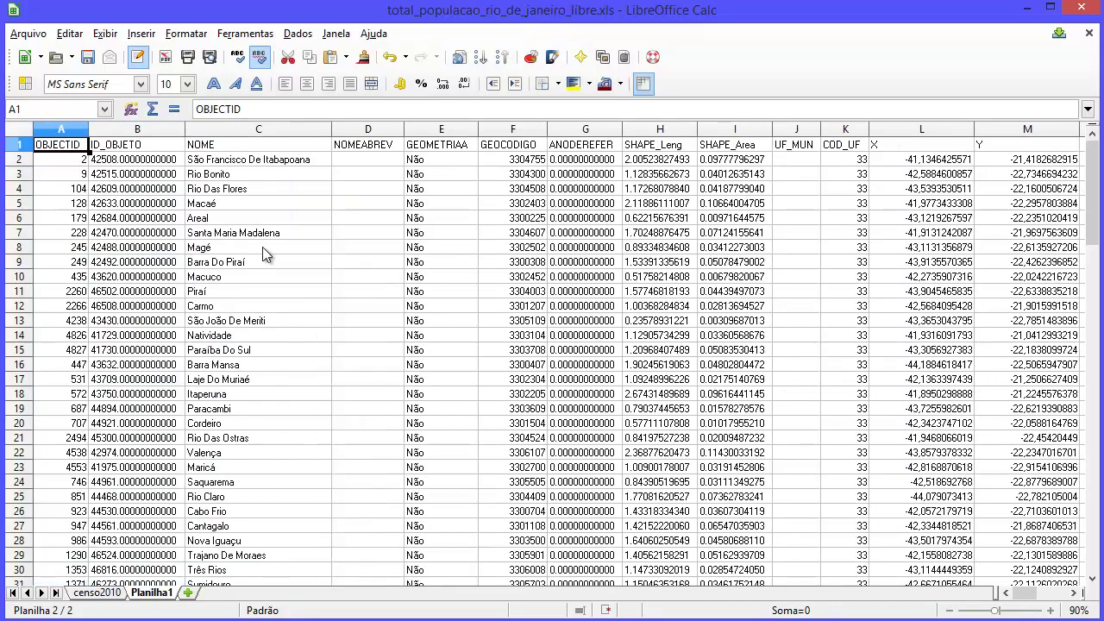
- Insert a blank column before OBJECTID and copy the NOME column into it
left_click(74, 130)
right_click(74, 131)
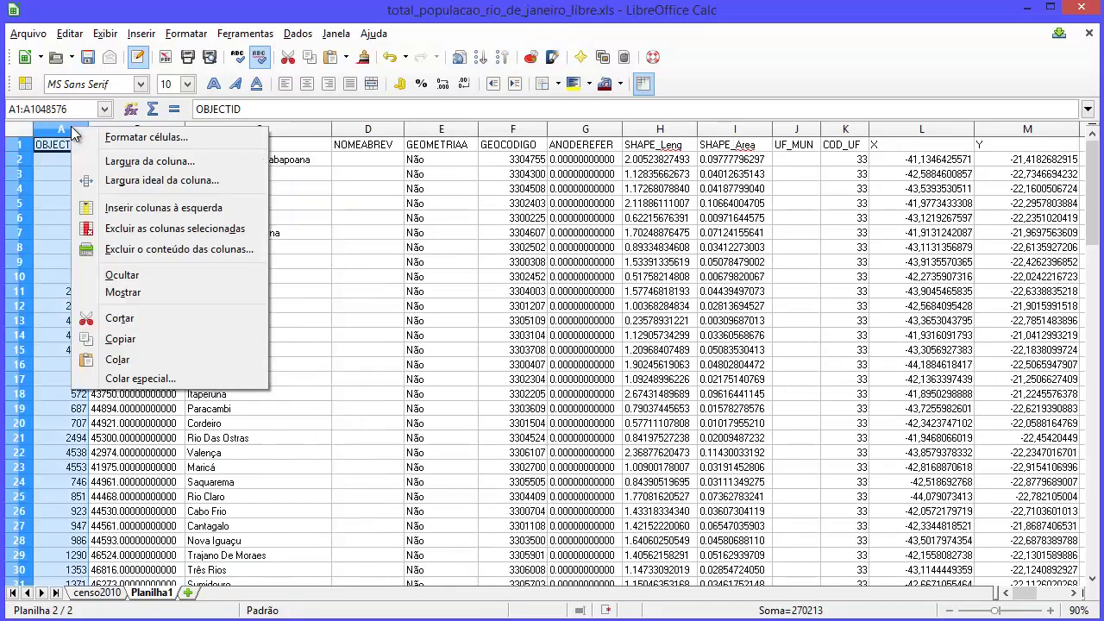
left_click(116, 208)
left_click(310, 133)
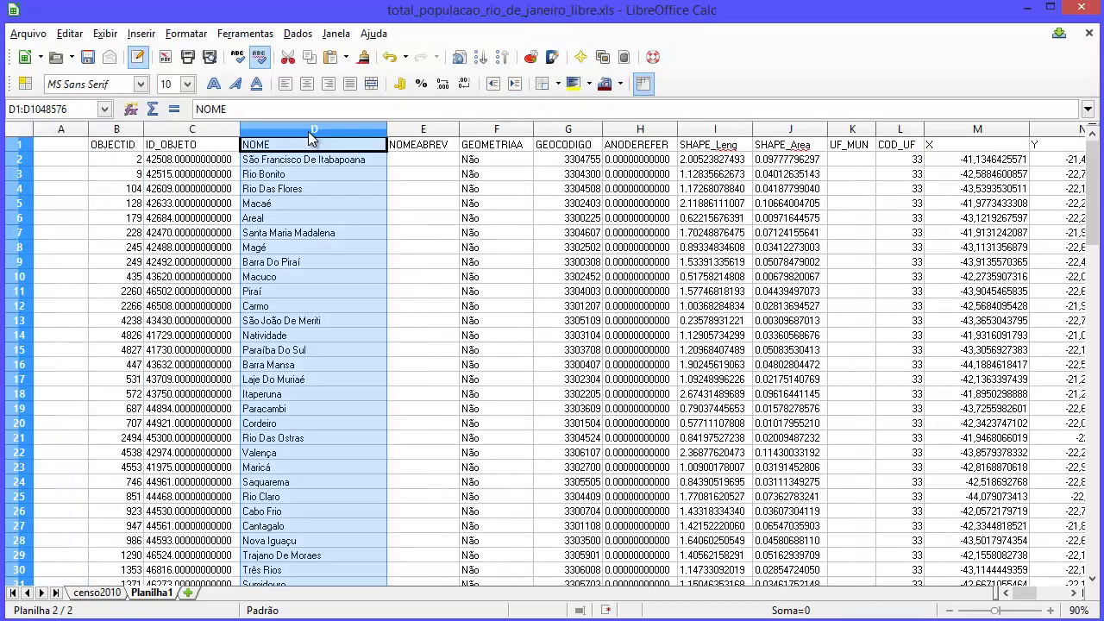
right_click(310, 132)
left_click(357, 343)
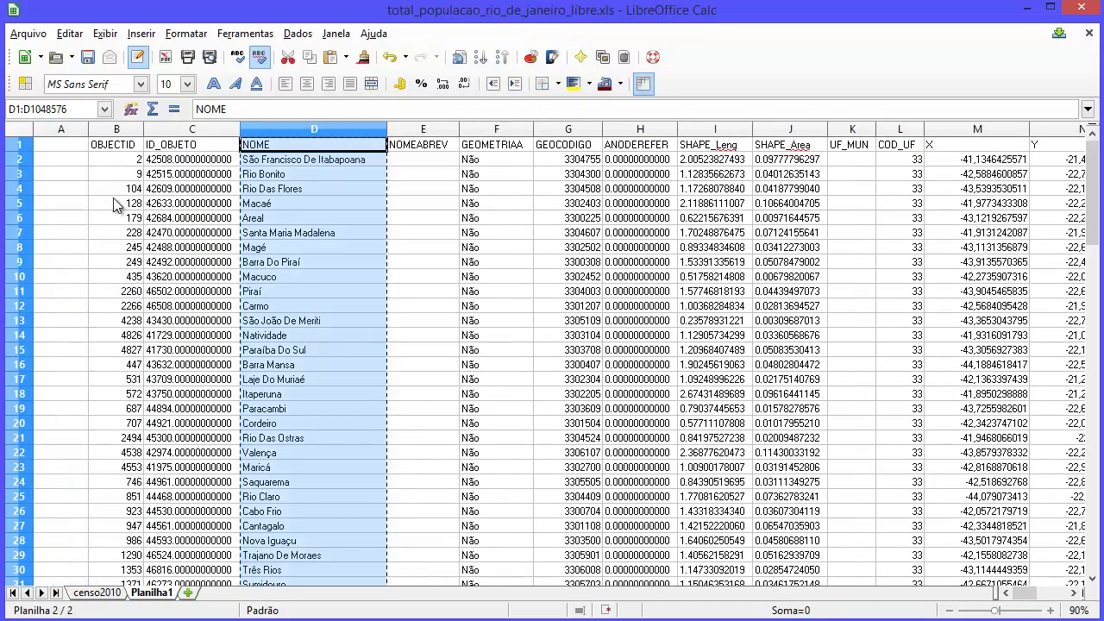
left_click(56, 131)
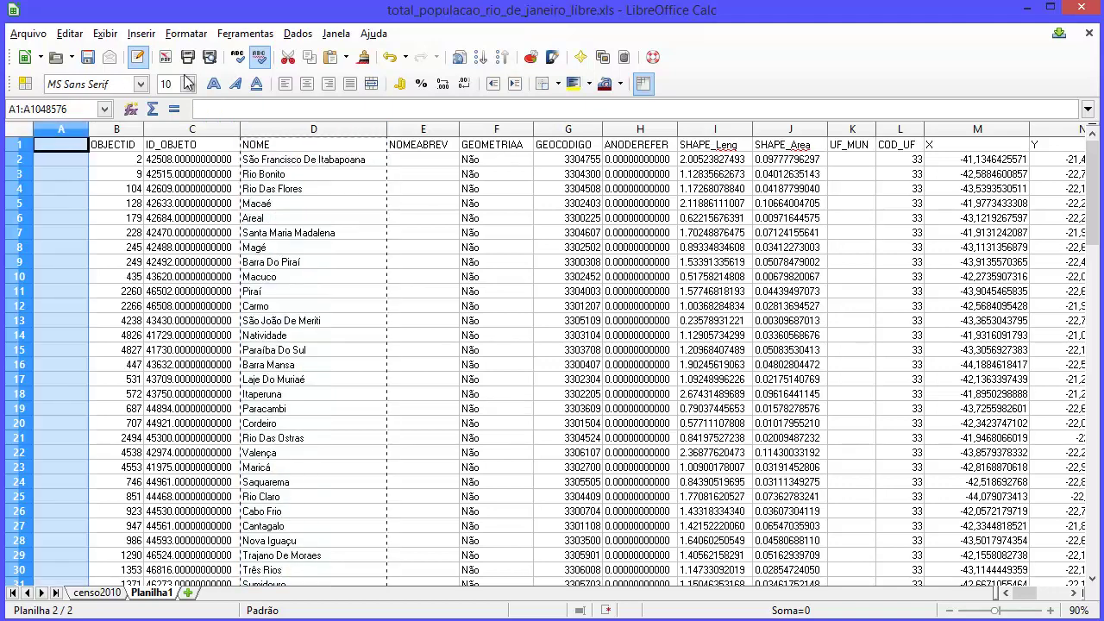
left_click(330, 57)
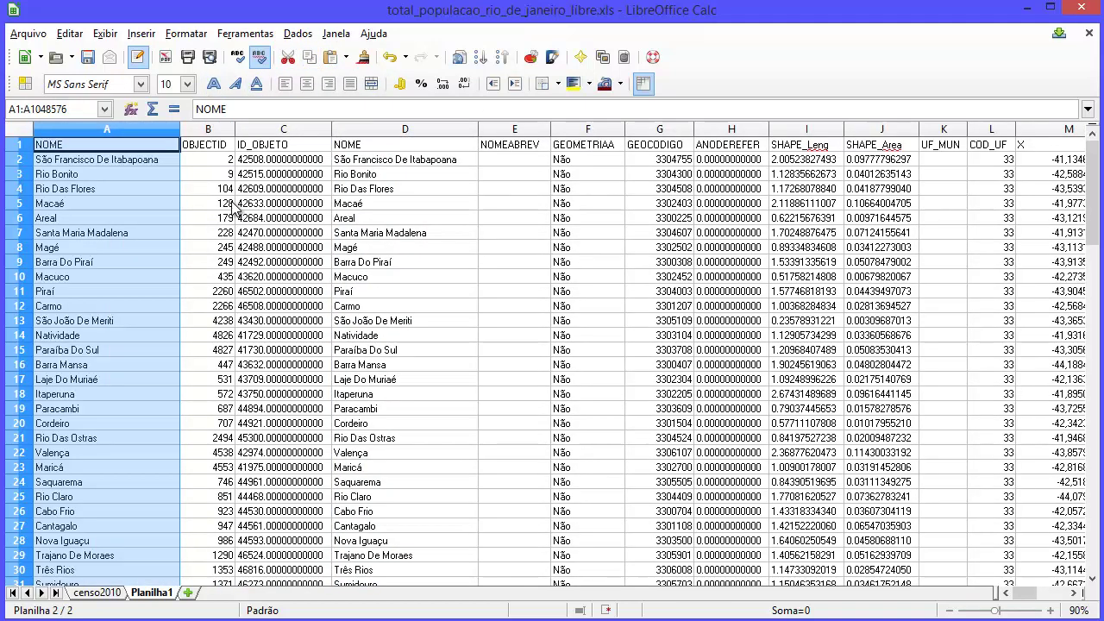
- Sort data rows 2 to 93 of Planilha1 alphabetically by the municipality name in column A, in ascending order
left_click(36, 162)
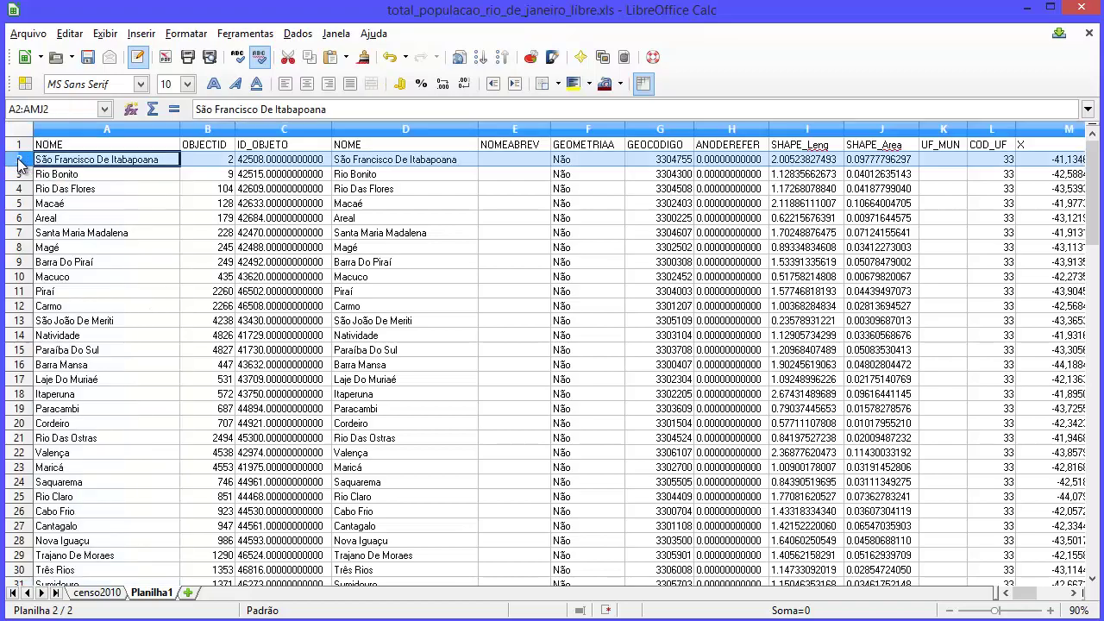
left_click(18, 160)
left_click_drag(1093, 203, 1093, 457)
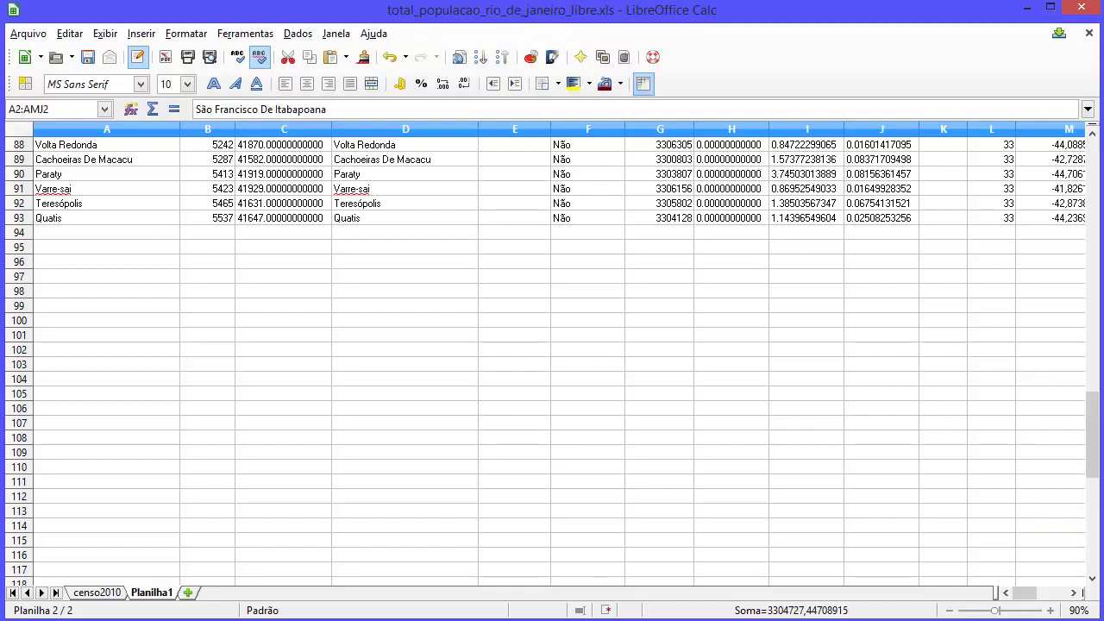
left_click(19, 223, "shift")
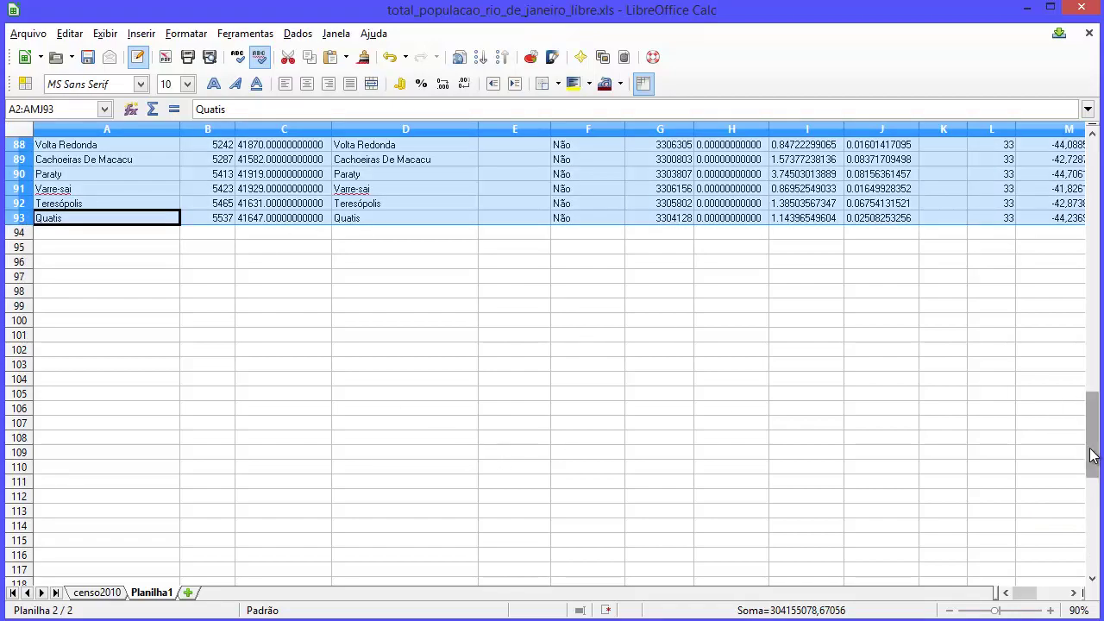
left_click_drag(1093, 457, 1094, 145)
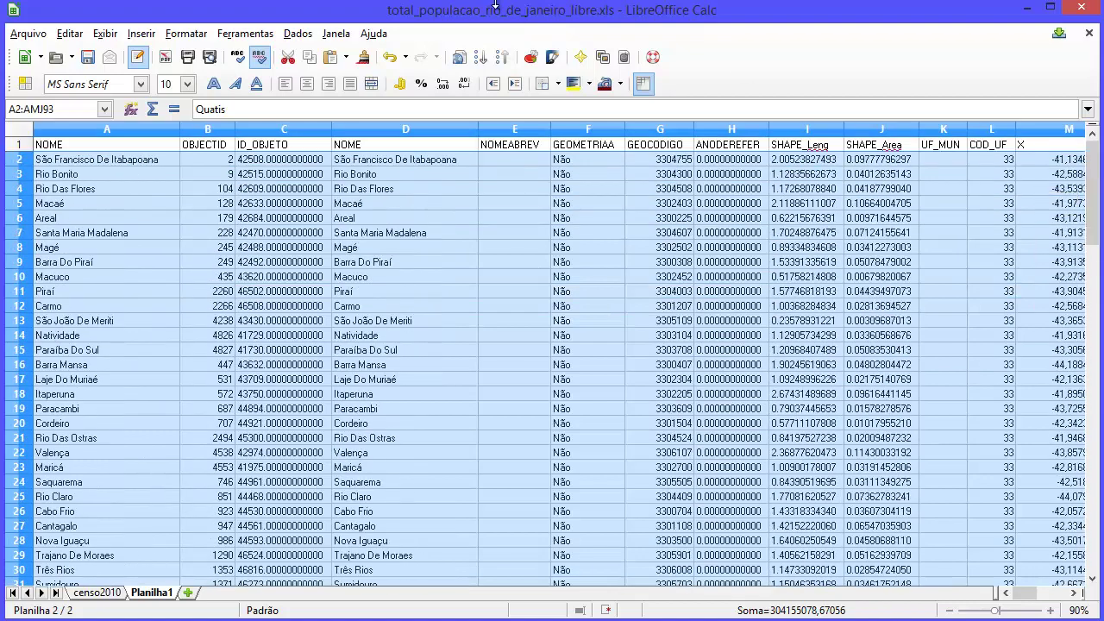
left_click(298, 33)
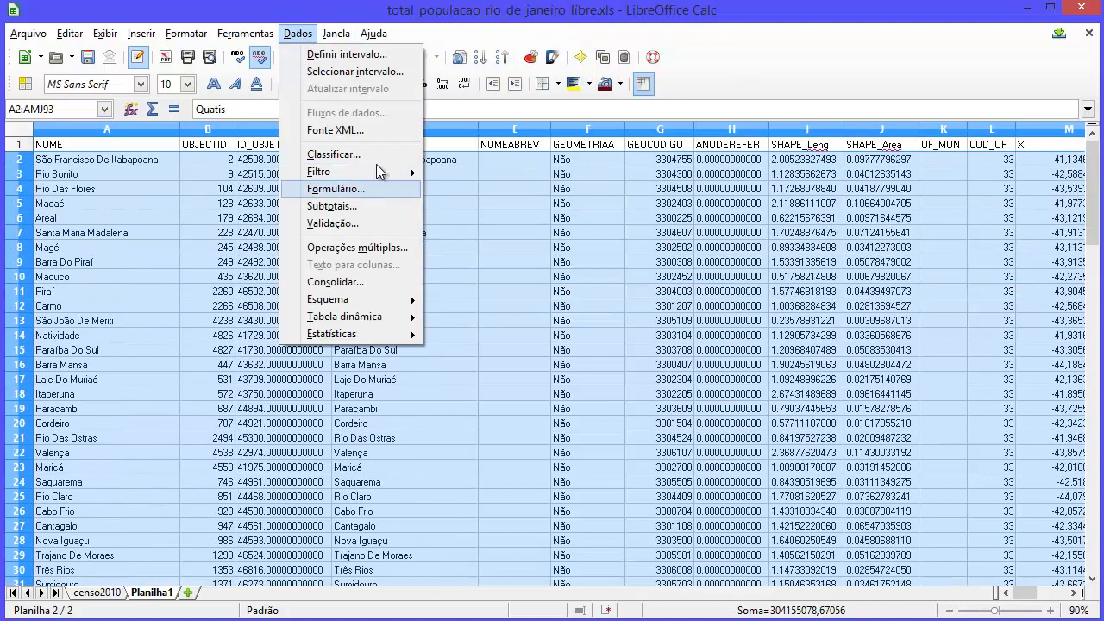
left_click(378, 157)
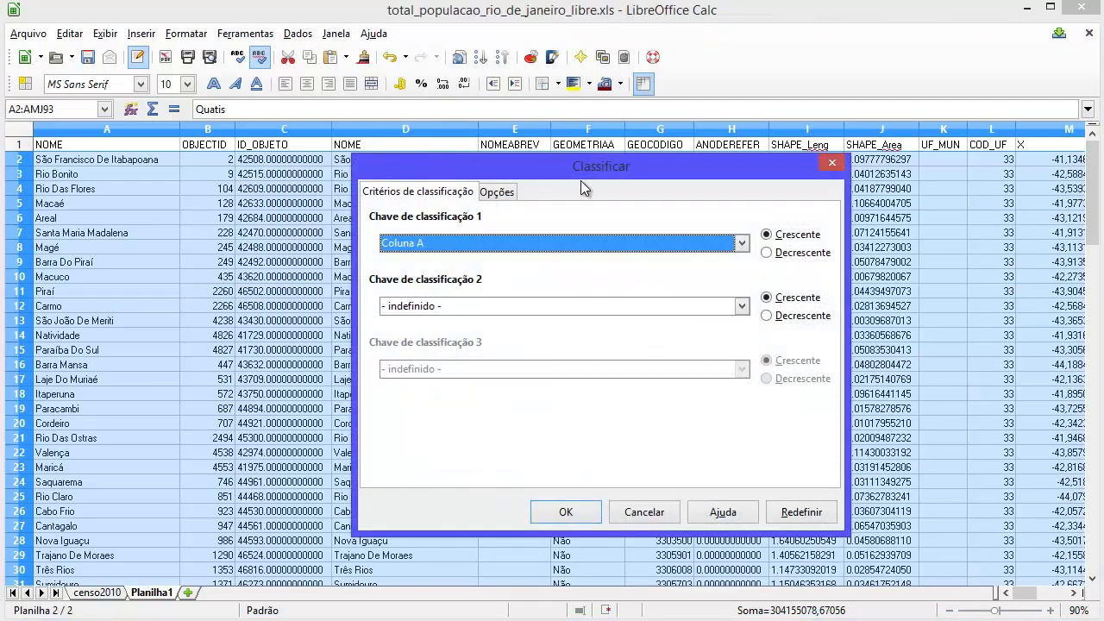
left_click(568, 512)
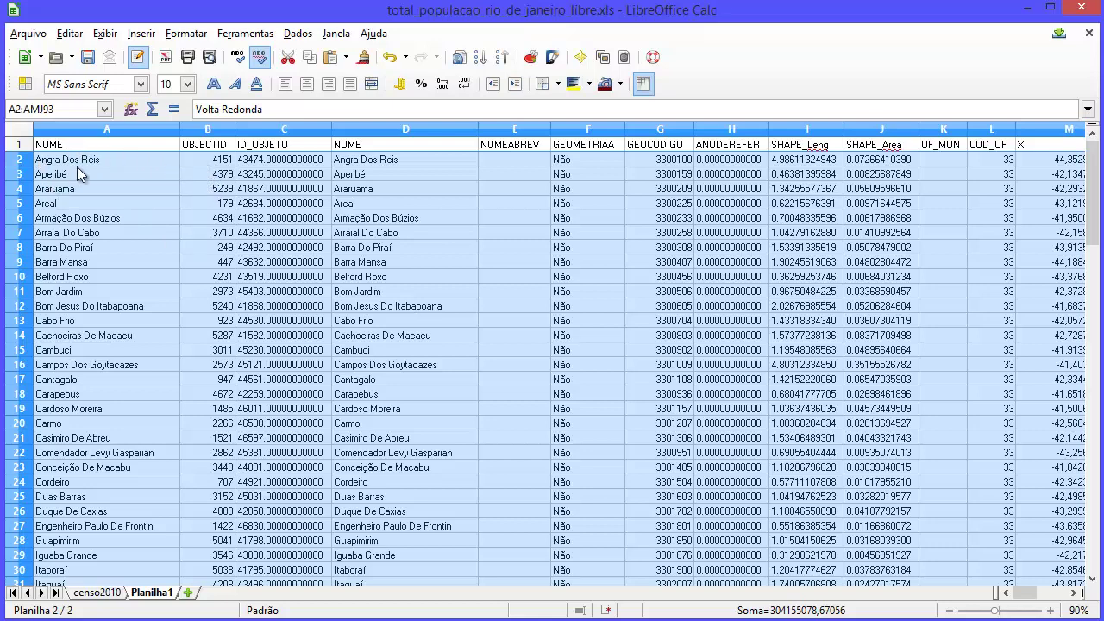
key("ctrl+Home")
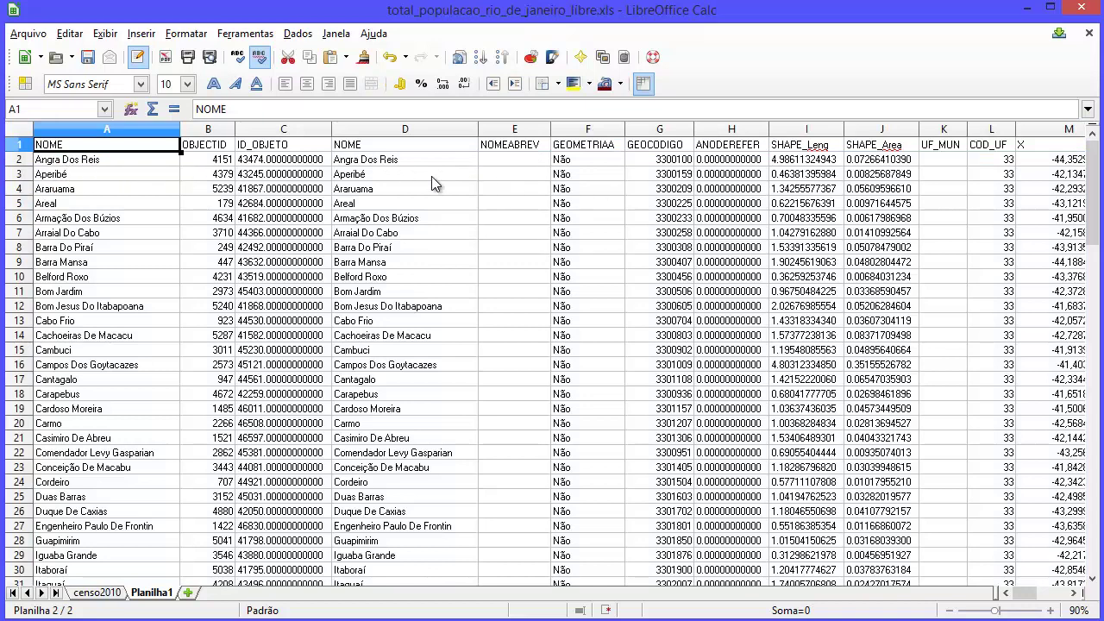
- Delete the duplicate NOME column placed before OBJECTID in Planilha1
left_click(115, 128)
right_click(114, 128)
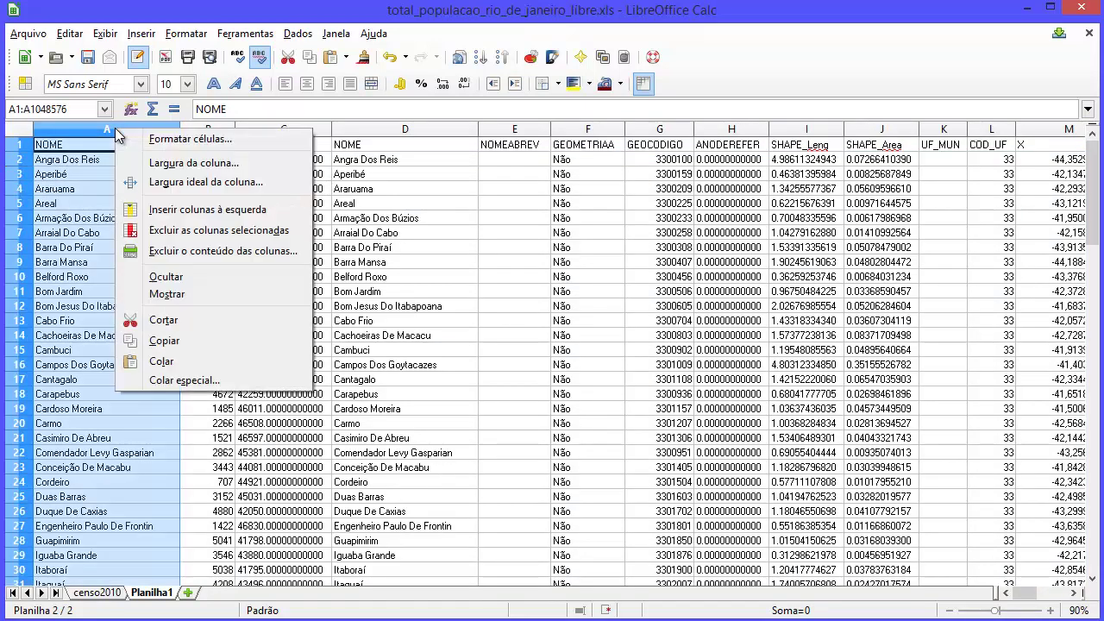
left_click(191, 231)
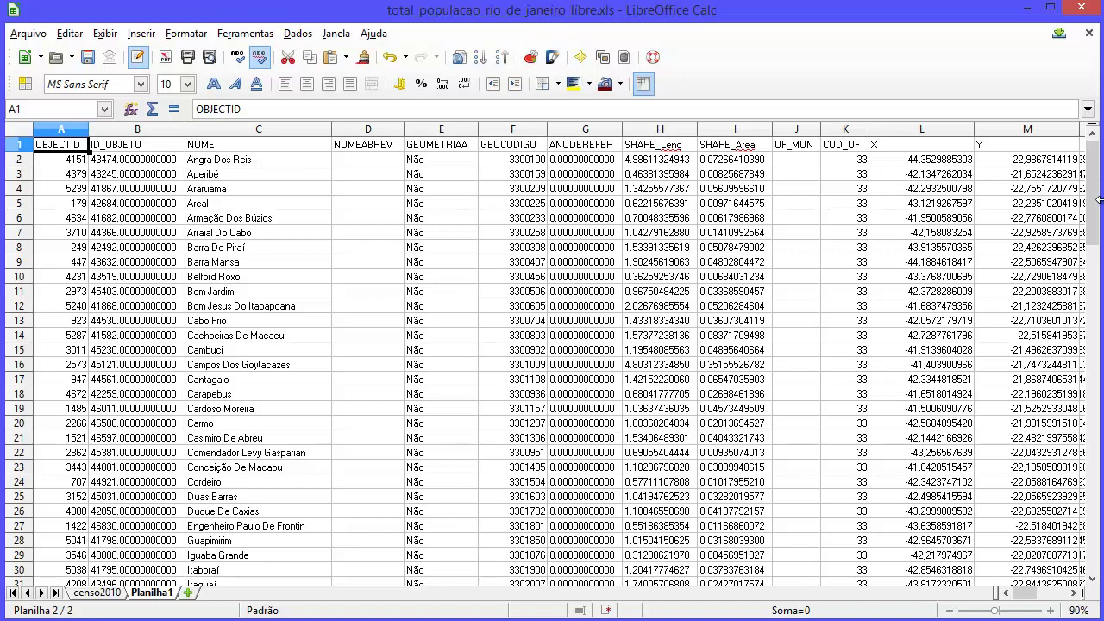
left_click_drag(1098, 201, 1102, 200)
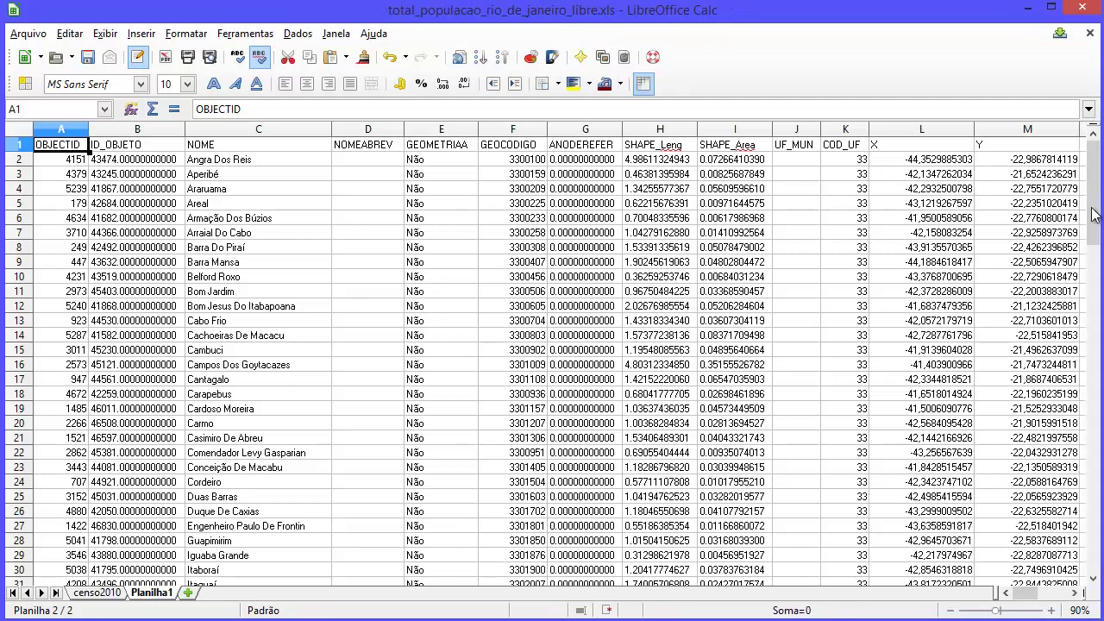
- Copy the X and Y columns from Planilha1 into the censo2010 sheet, starting at J1 after CENSO2010
left_click(1075, 593)
left_click(1075, 593)
left_click(1075, 592)
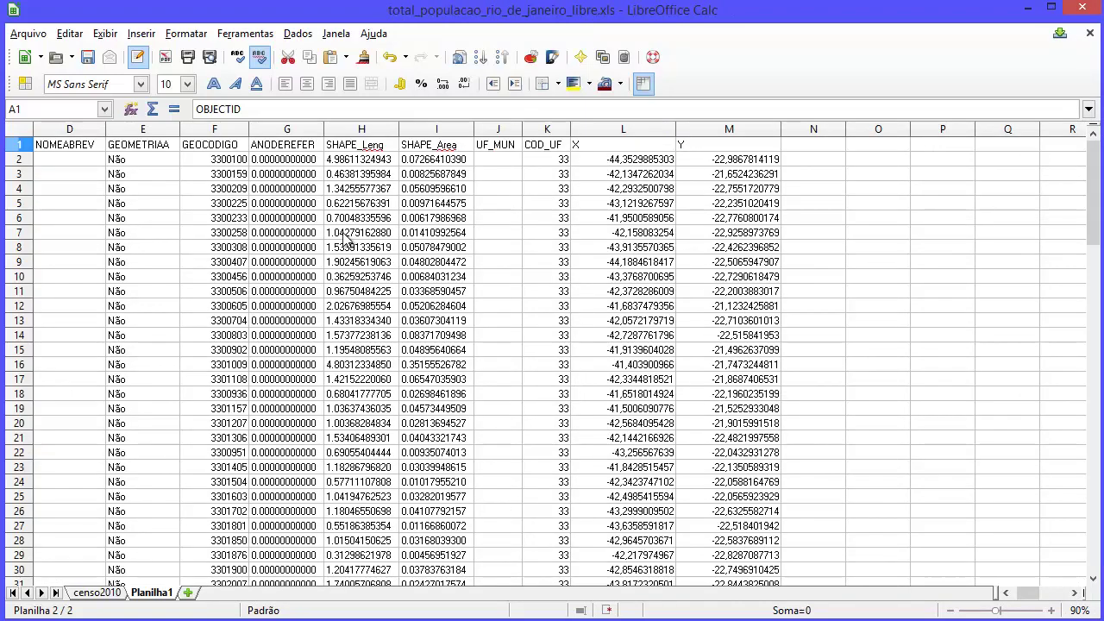
left_click(1005, 592)
left_click(1006, 593)
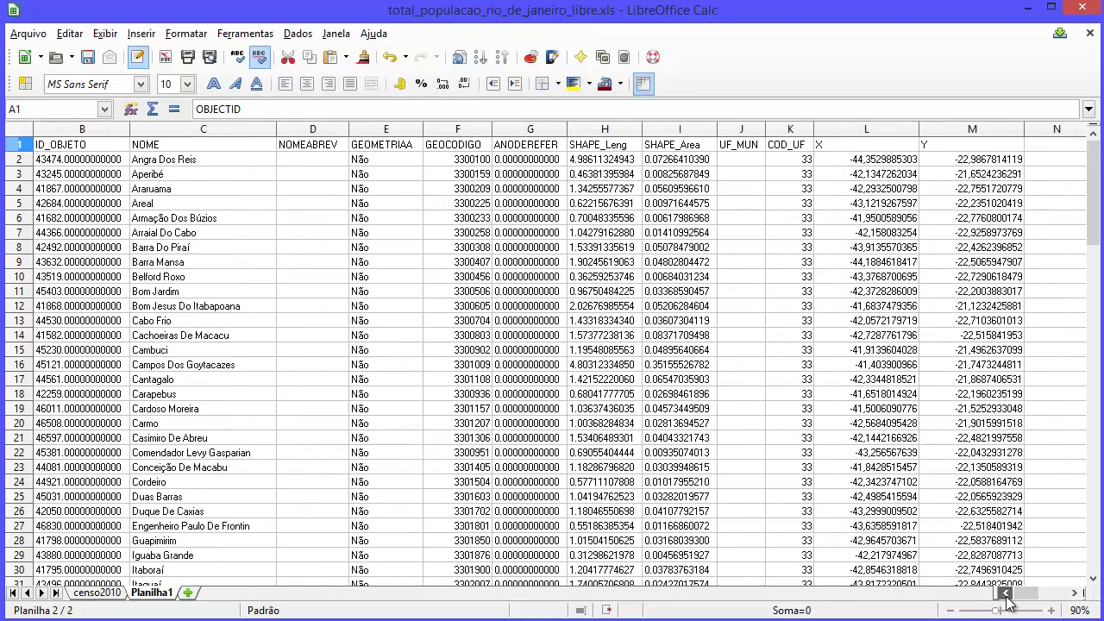
left_click(1006, 593)
left_click(1075, 592)
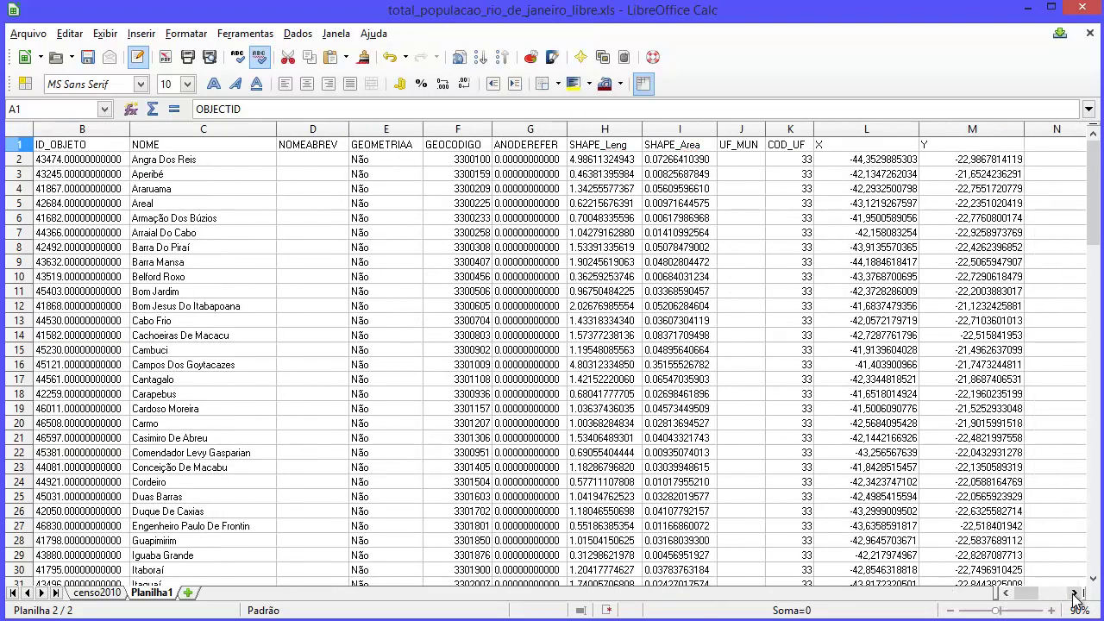
left_click(1075, 592)
left_click(1074, 593)
left_click(617, 132)
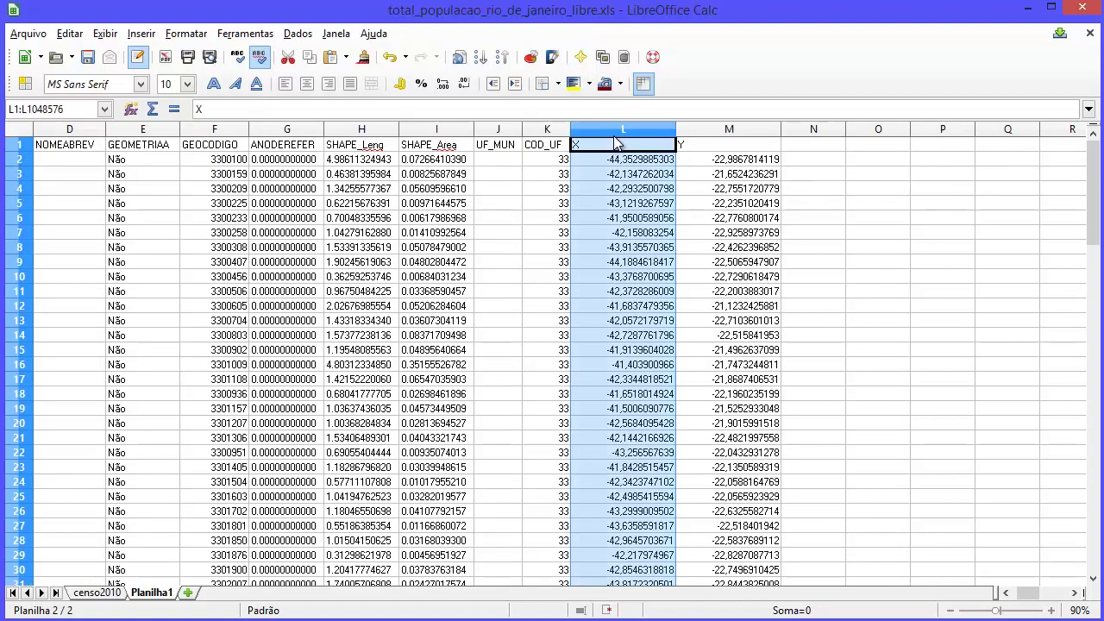
left_click_drag(680, 144, 681, 144)
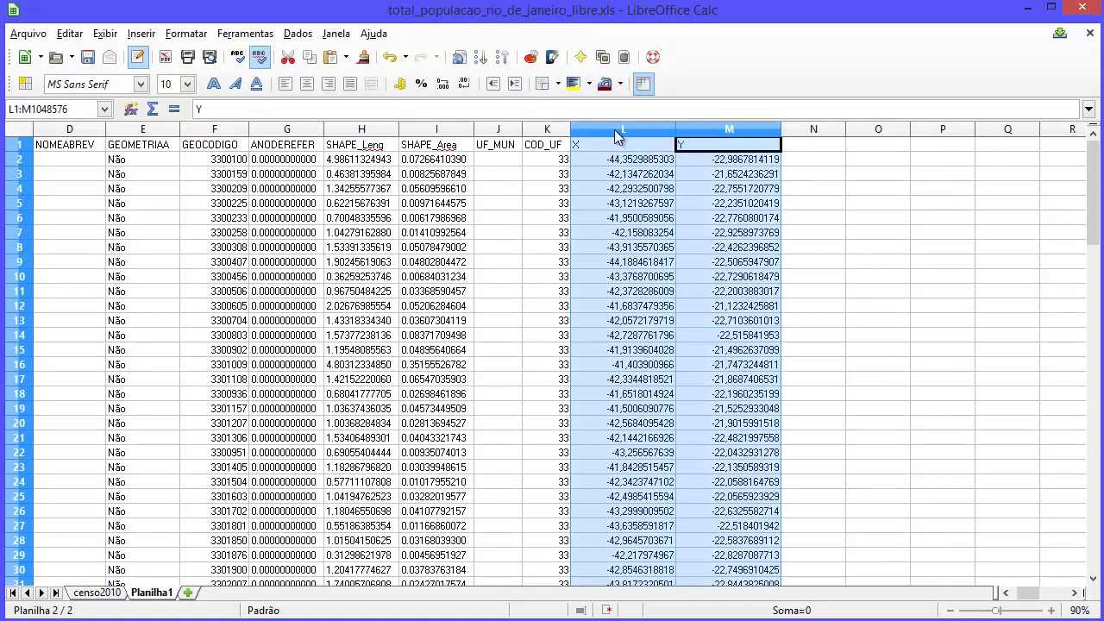
left_click(308, 57)
left_click(96, 592)
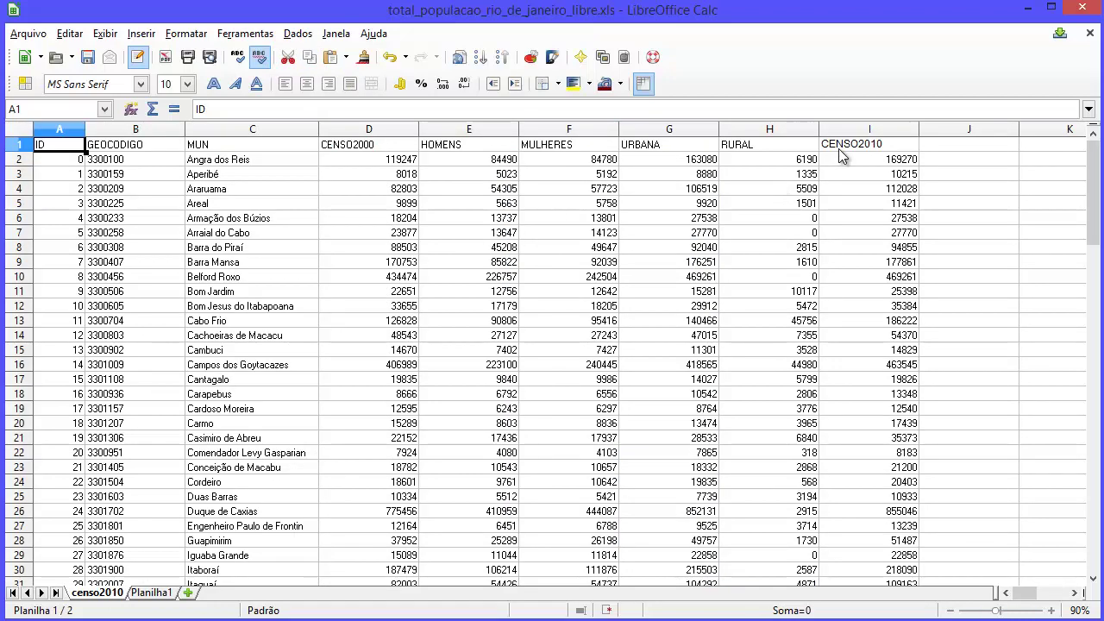
left_click(931, 146)
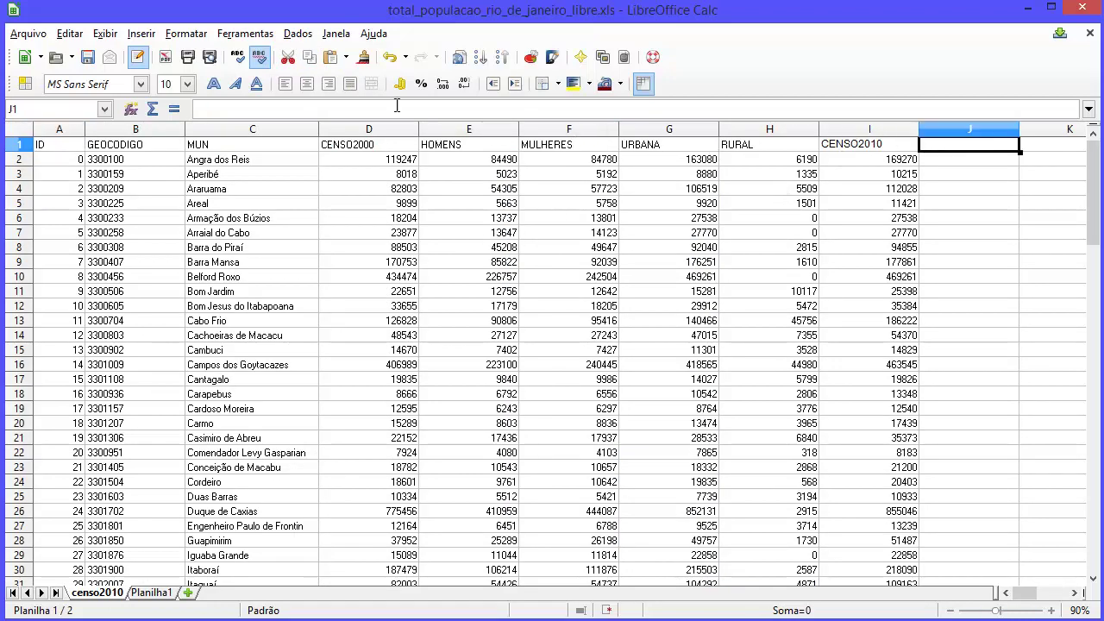
left_click(330, 57)
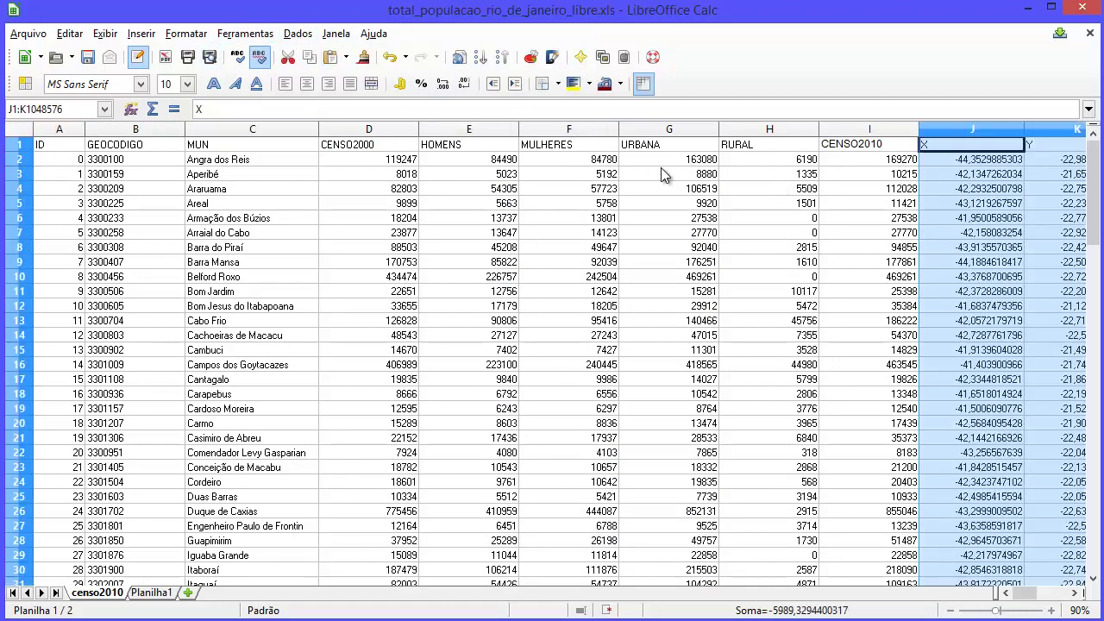
- Rename the X header in J1 to LONG and the Y header in K1 to LAT
left_click(945, 148)
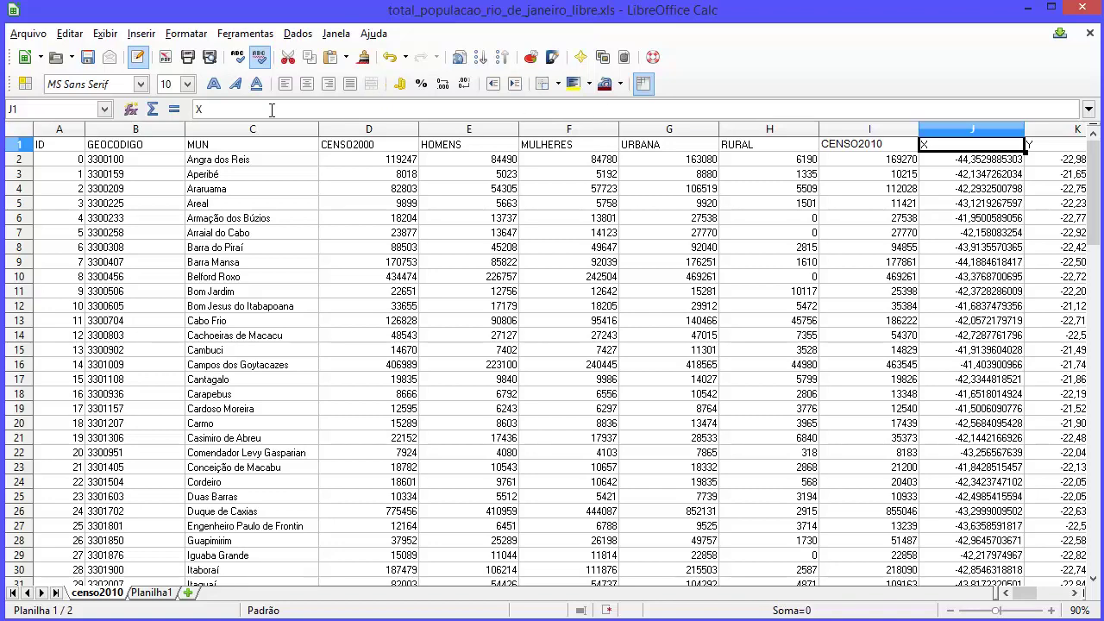
double_click(197, 109)
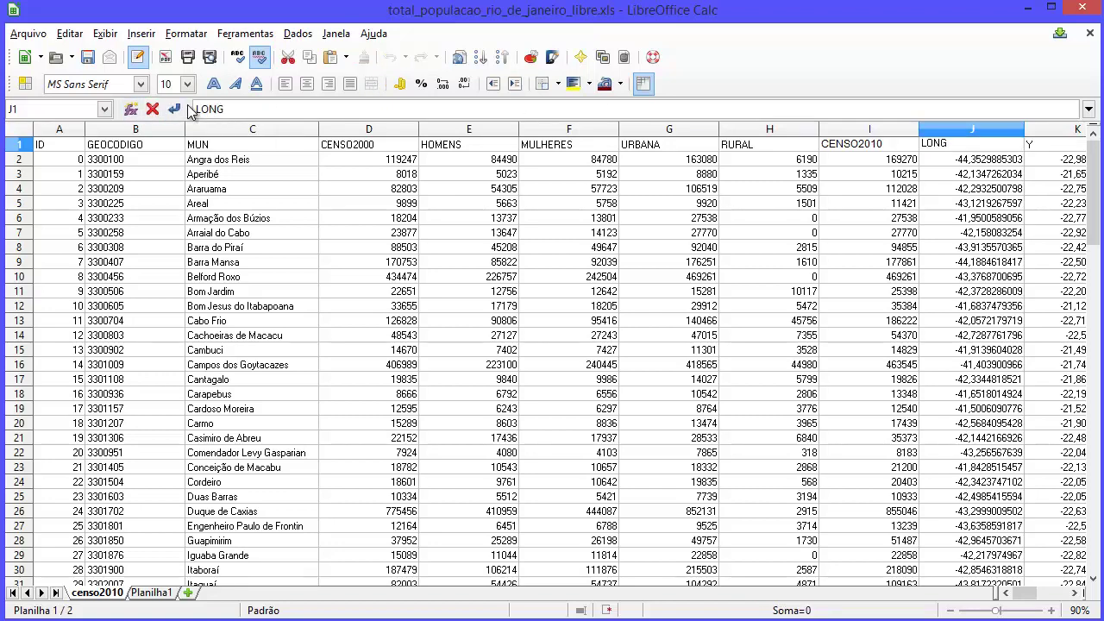
key("Tab")
double_click(196, 109)
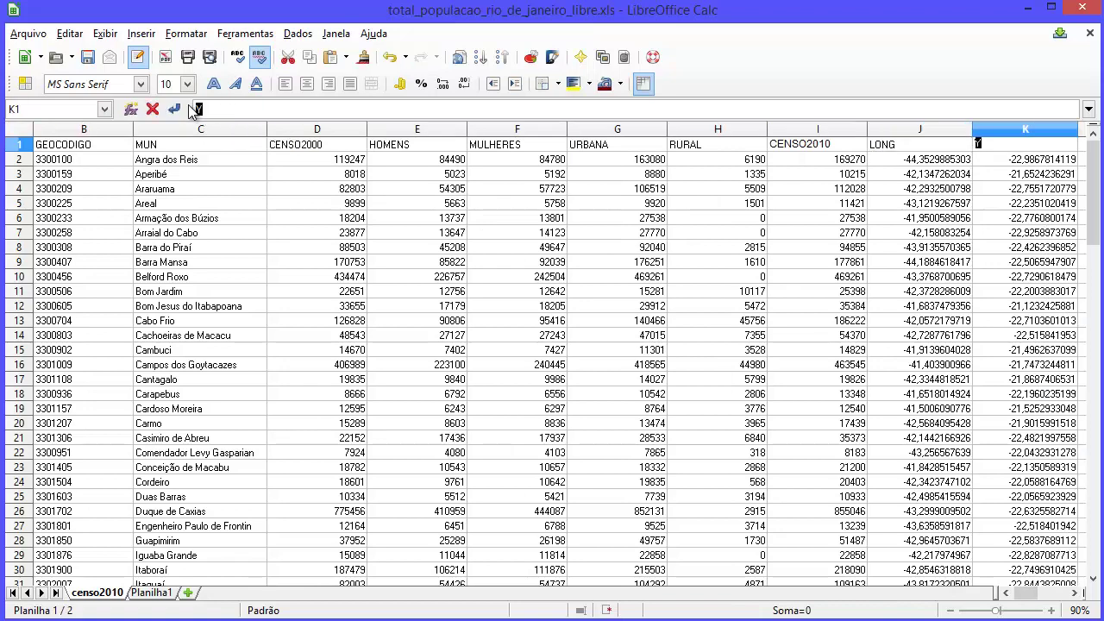
type("LAT")
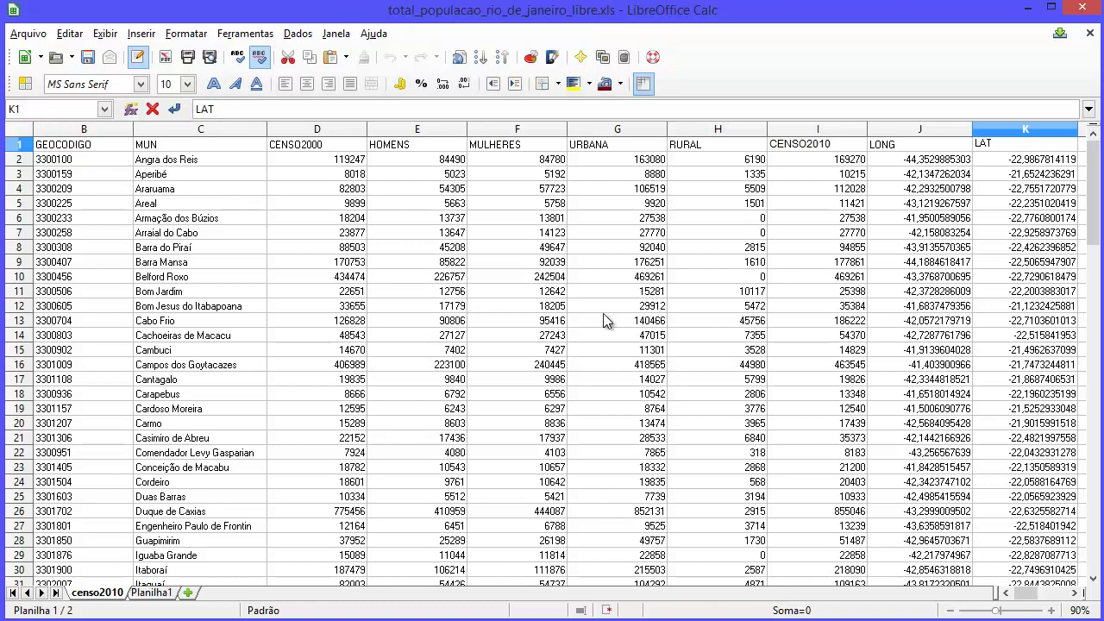
key("Tab")
- Examine the columns of the censo2010 sheet from ID through LONG and LAT
left_click(810, 145)
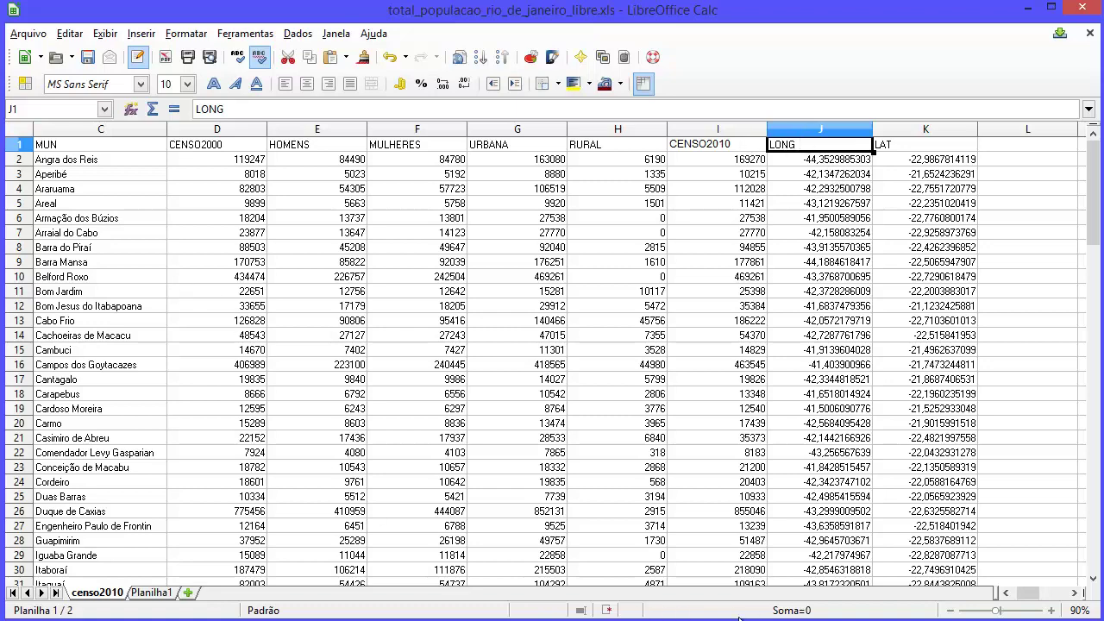
left_click(1005, 592)
left_click(1006, 593)
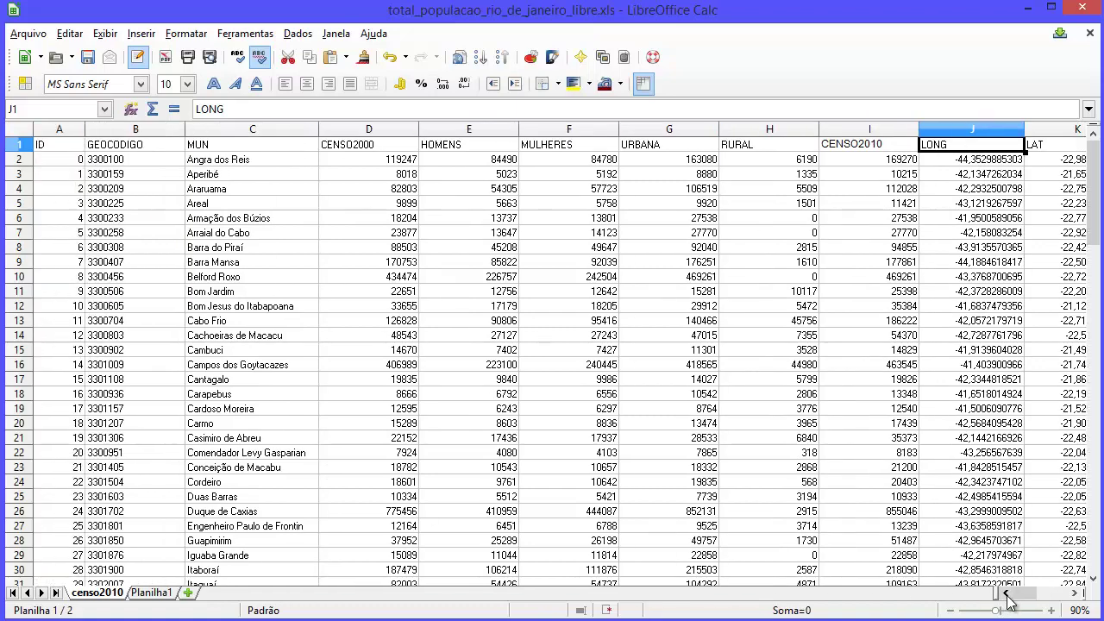
left_click(1074, 594)
left_click(1074, 594)
left_click(1074, 594)
left_click(1005, 594)
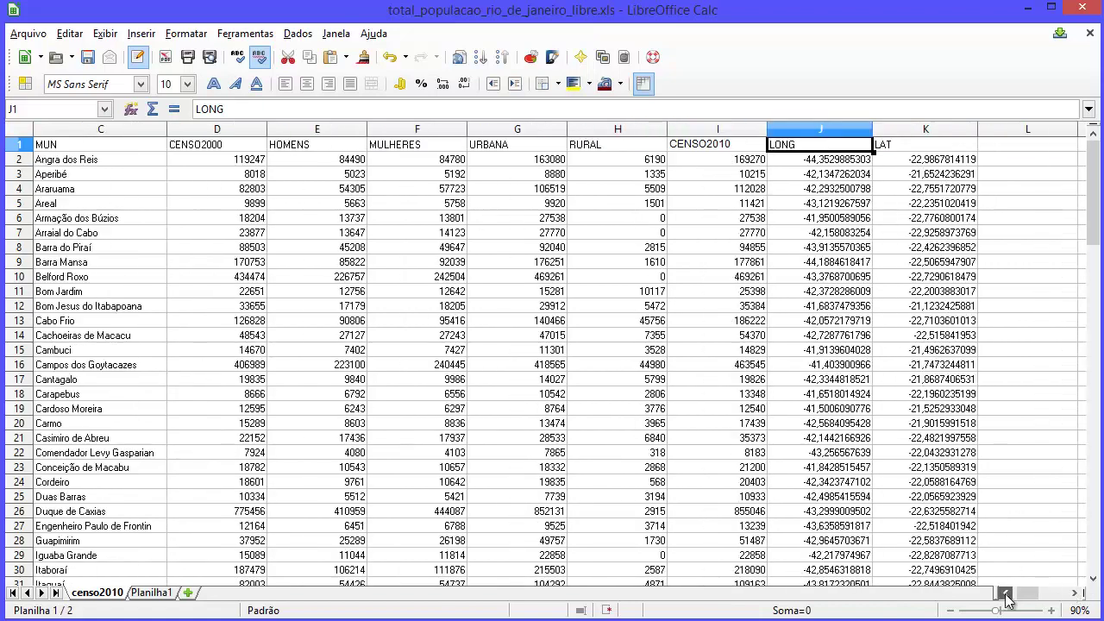
left_click(1006, 594)
left_click(1005, 594)
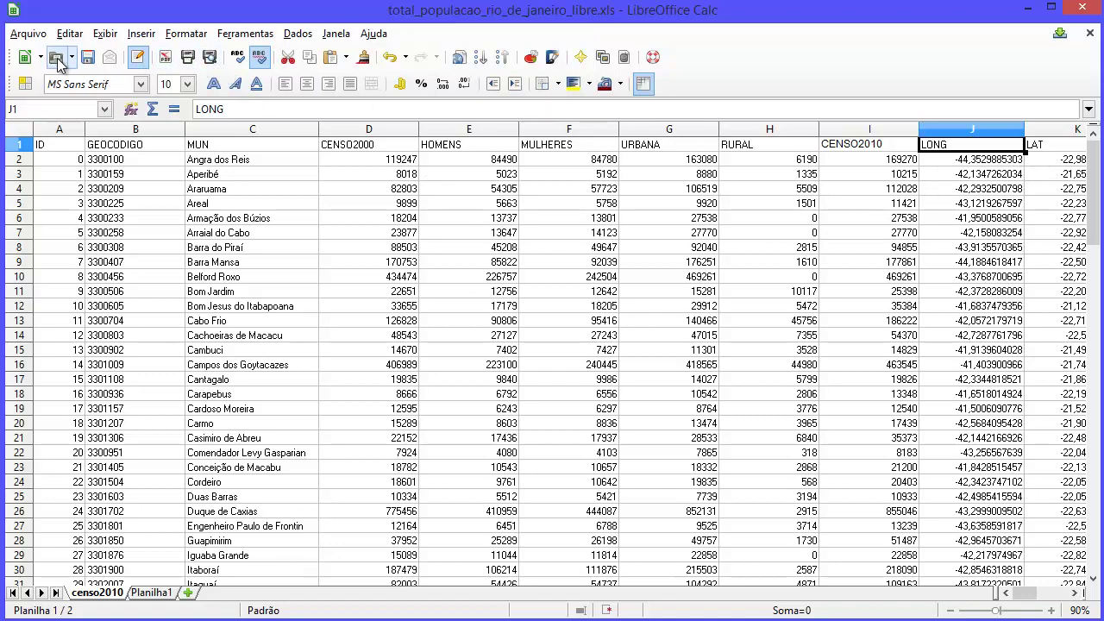
- Save the workbook, and save the censo2010 sheet in Texto CSV format as total_populacao_rio_de_janeiro_libre.csv in the CENSO2010 folder
left_click(90, 57)
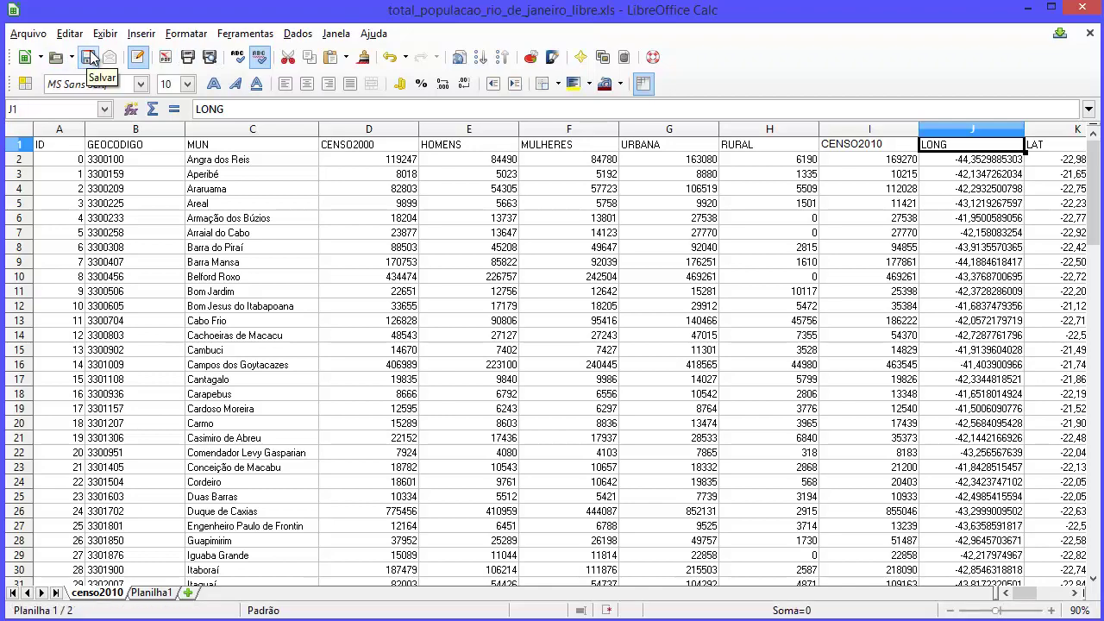
left_click(30, 33)
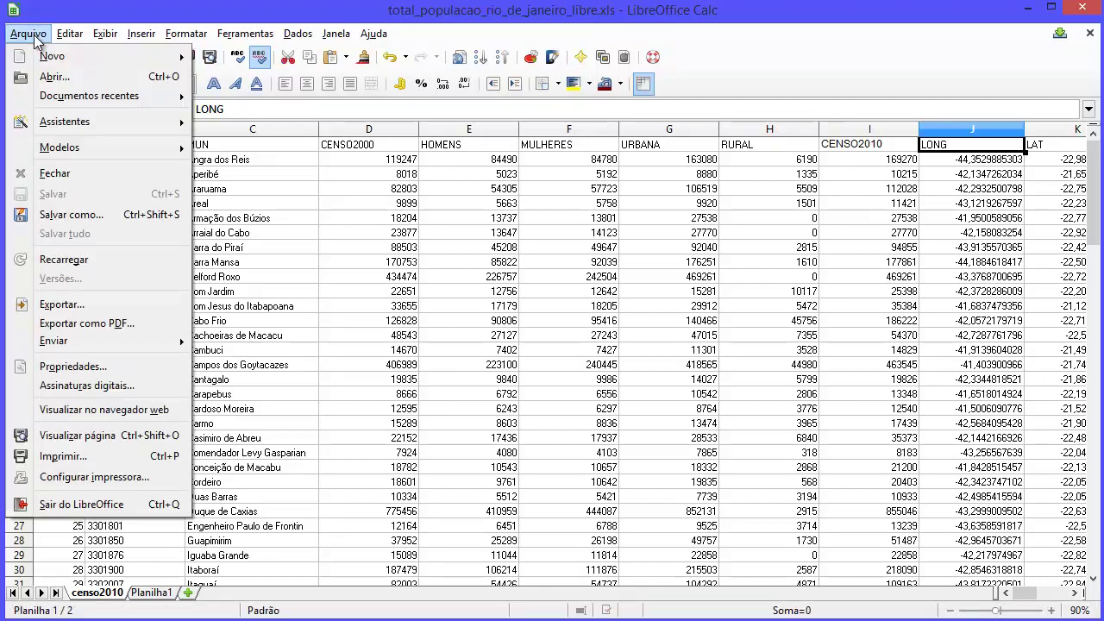
left_click(121, 218)
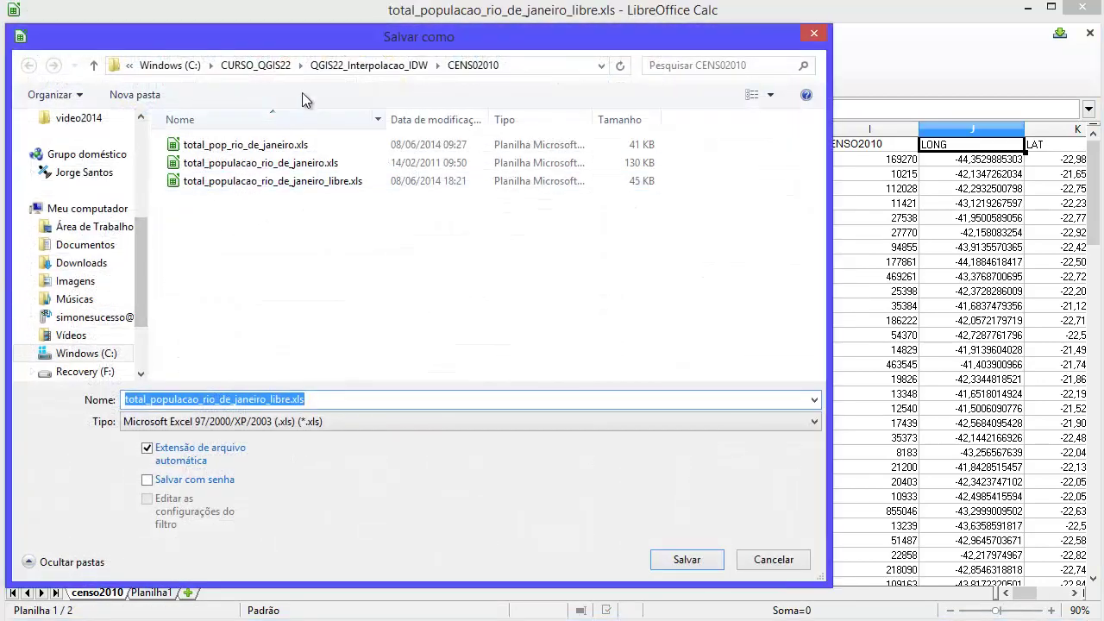
left_click(404, 404)
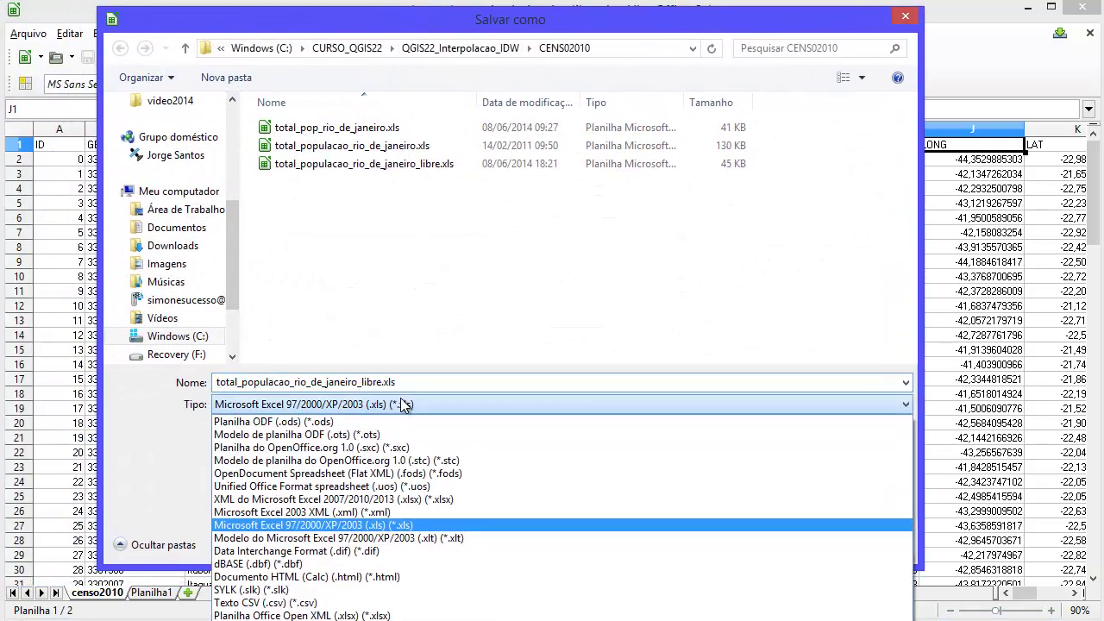
left_click(371, 602)
left_click_drag(379, 22, 398, 57)
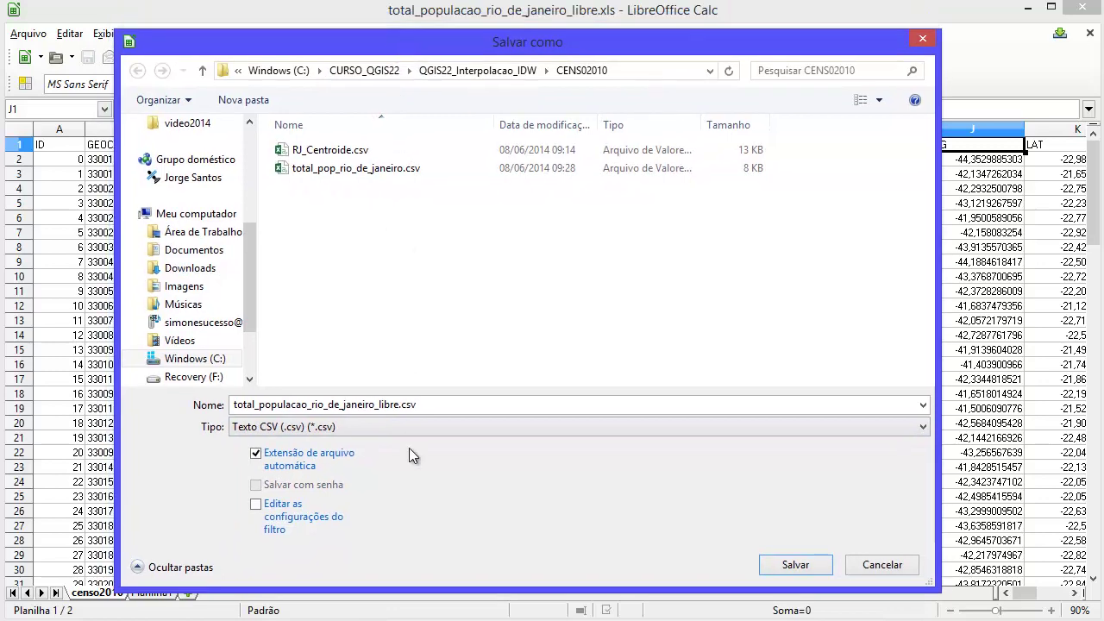
left_click_drag(444, 388, 453, 235)
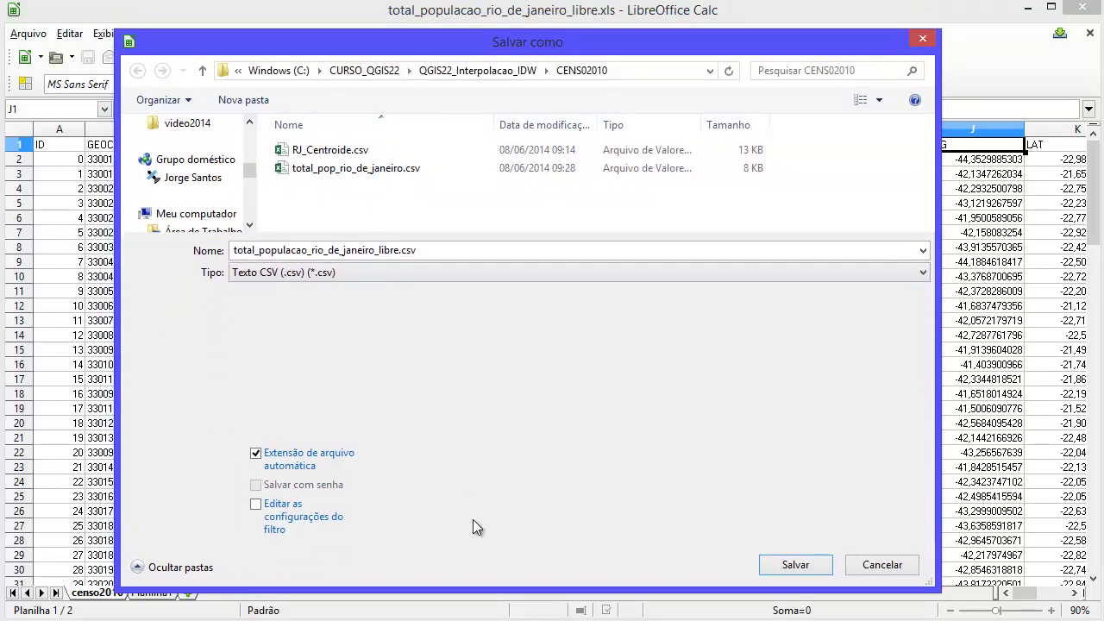
left_click_drag(473, 592, 453, 475)
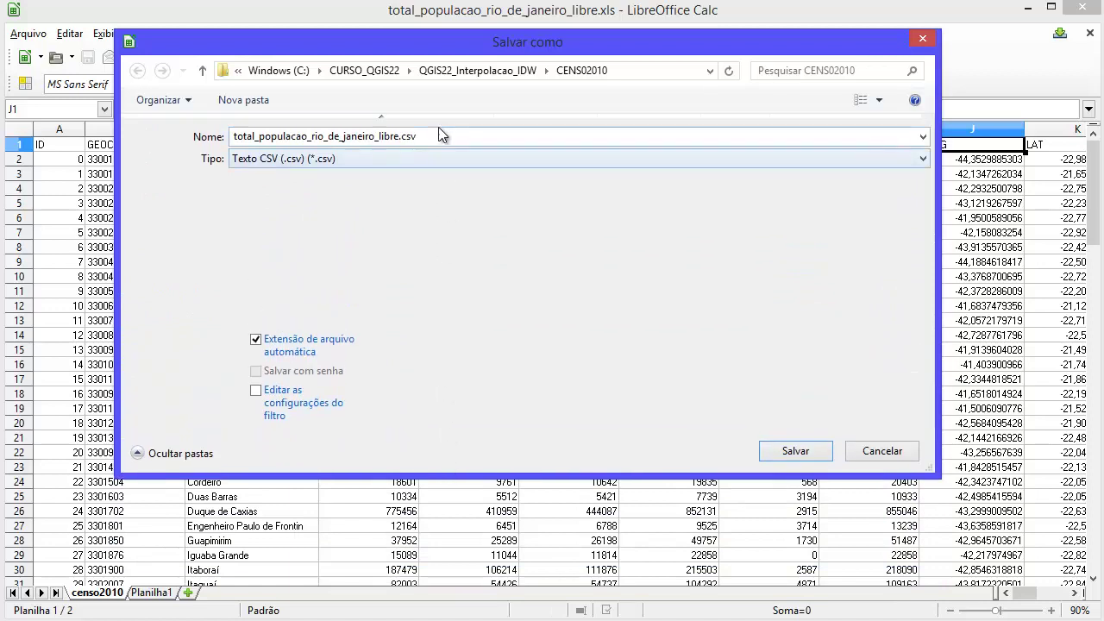
left_click_drag(438, 119, 490, 219)
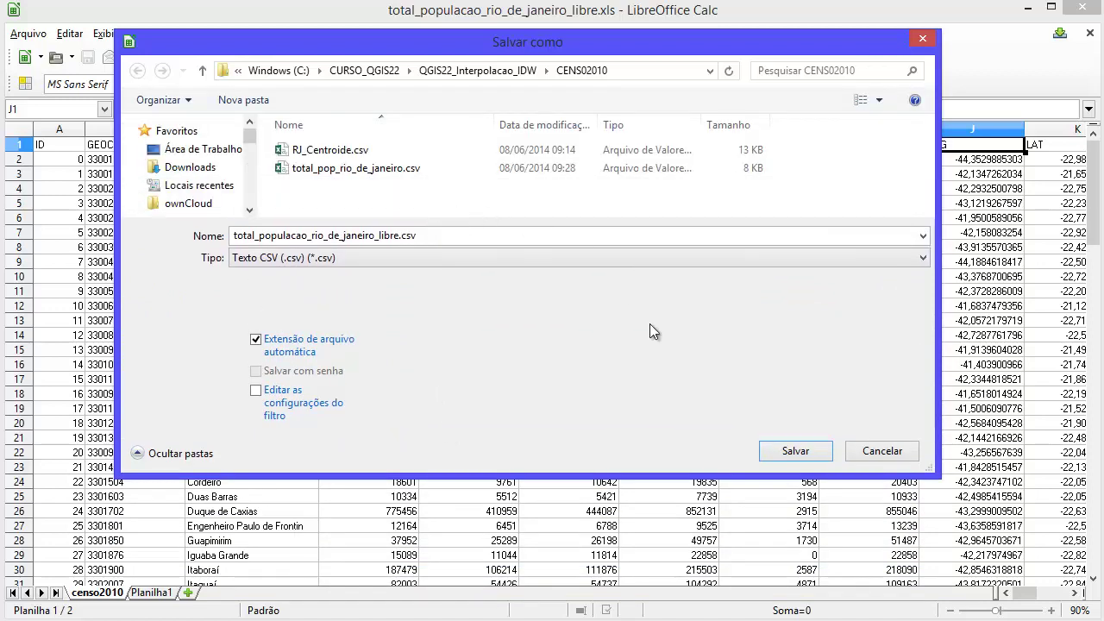
left_click(794, 450)
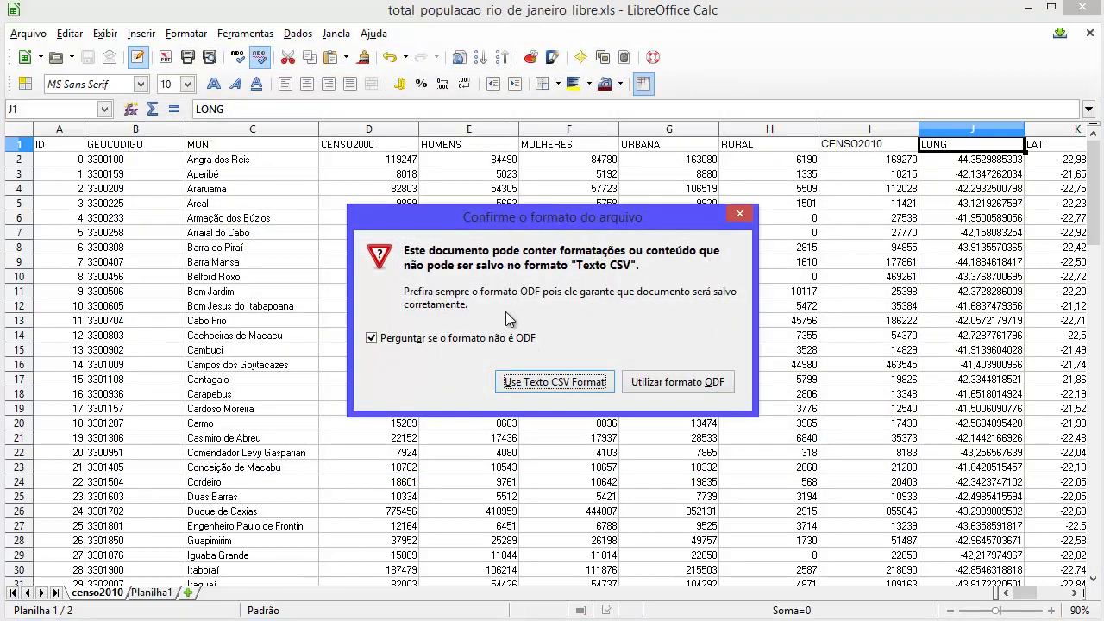
left_click(558, 382)
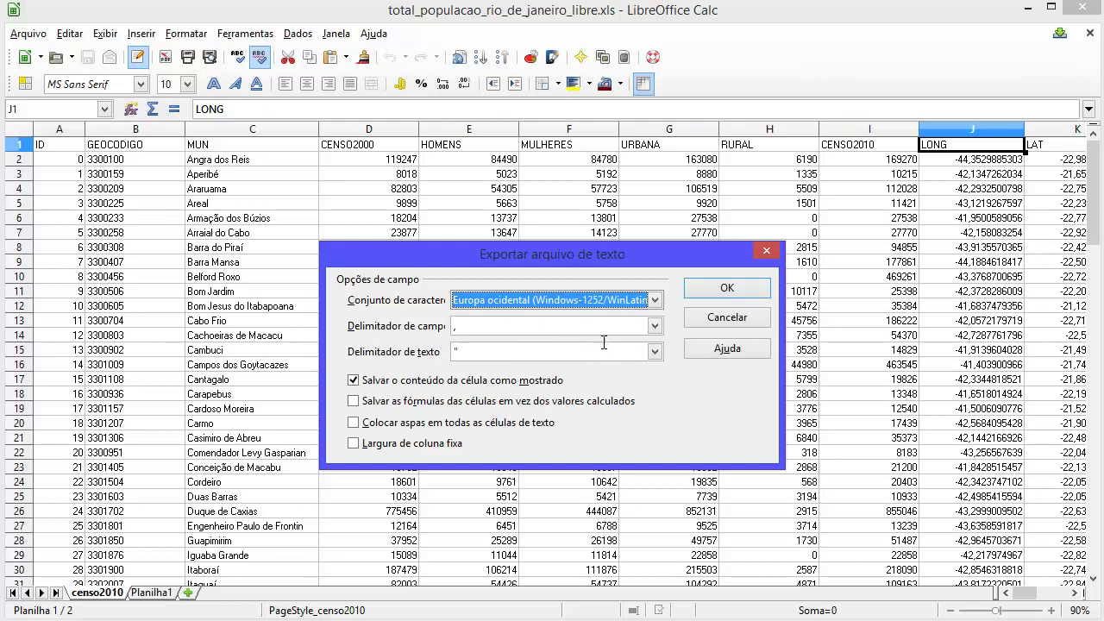
- Export the text file with a comma as field delimiter and close the spreadsheet
left_click(655, 326)
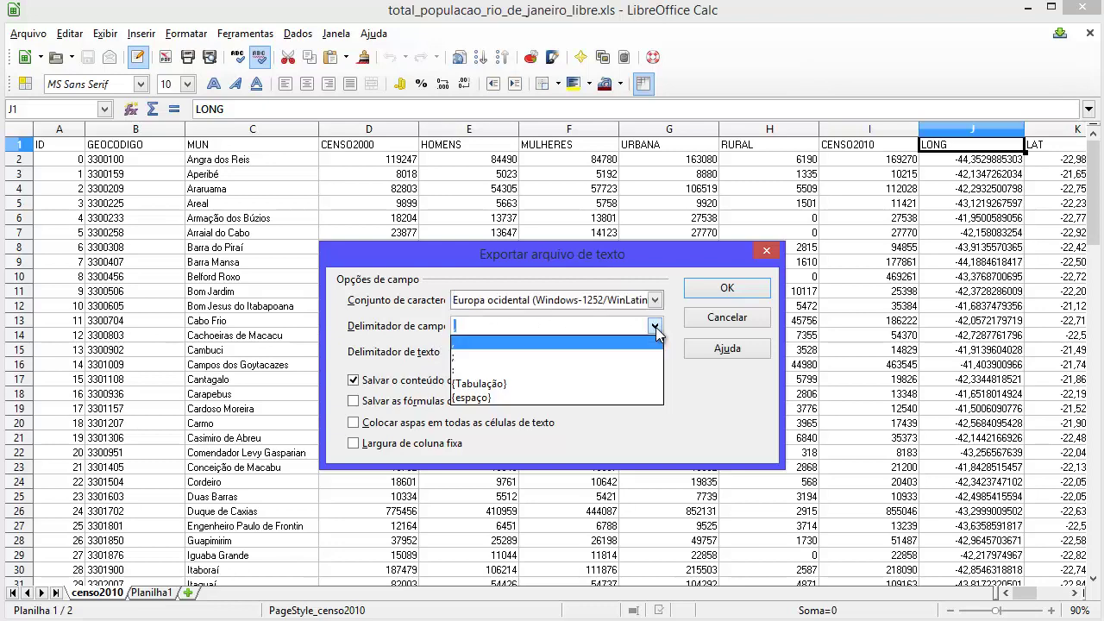
left_click(655, 328)
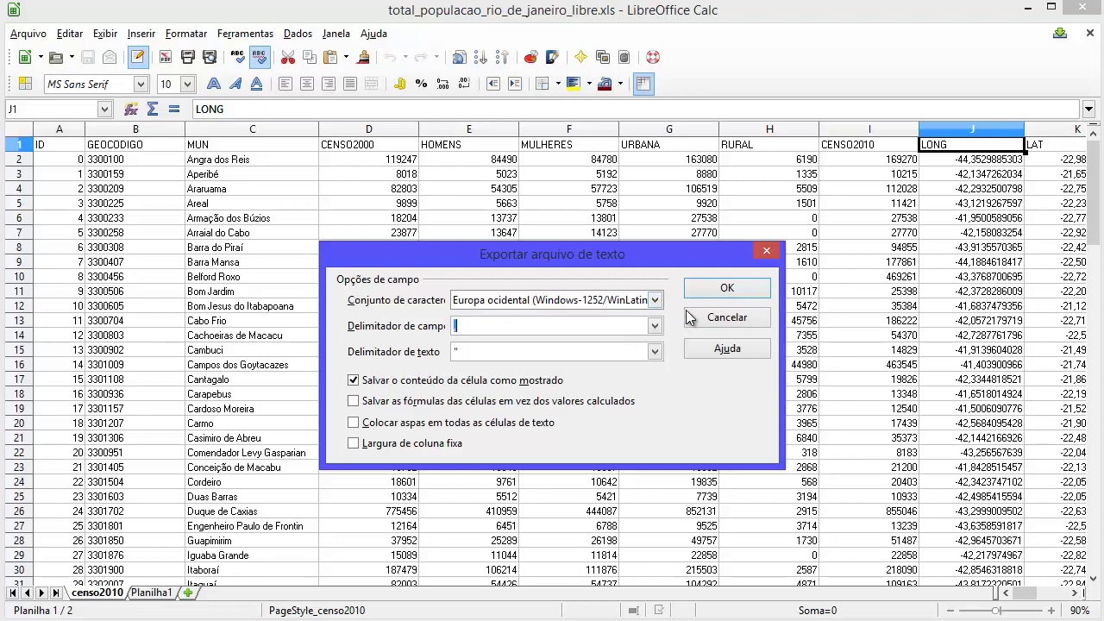
left_click(706, 289)
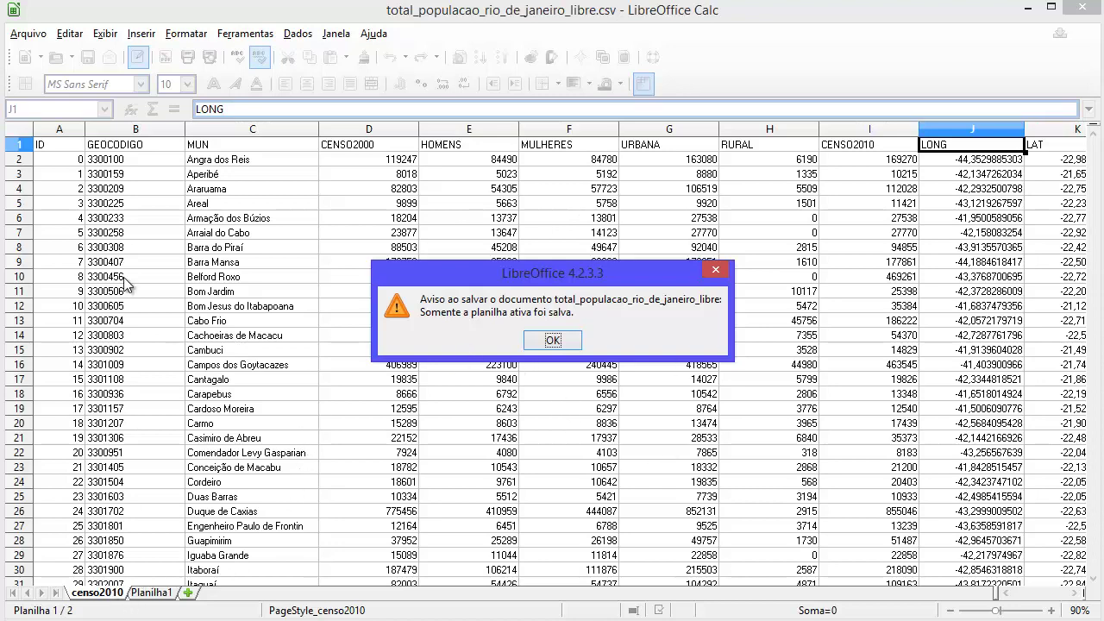
left_click(552, 342)
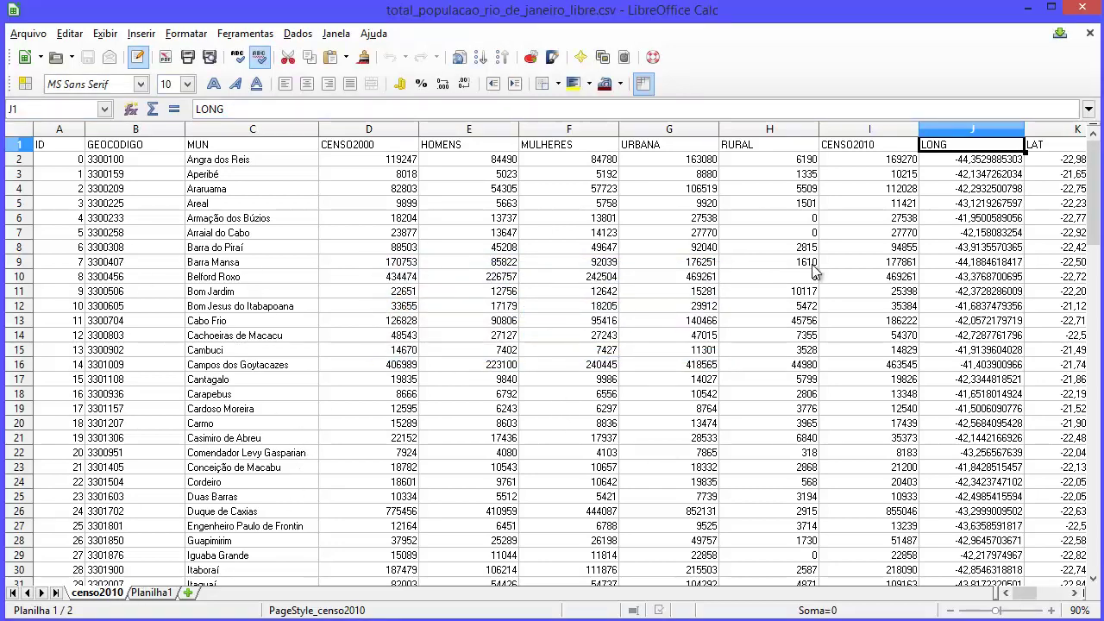
left_click(1085, 9)
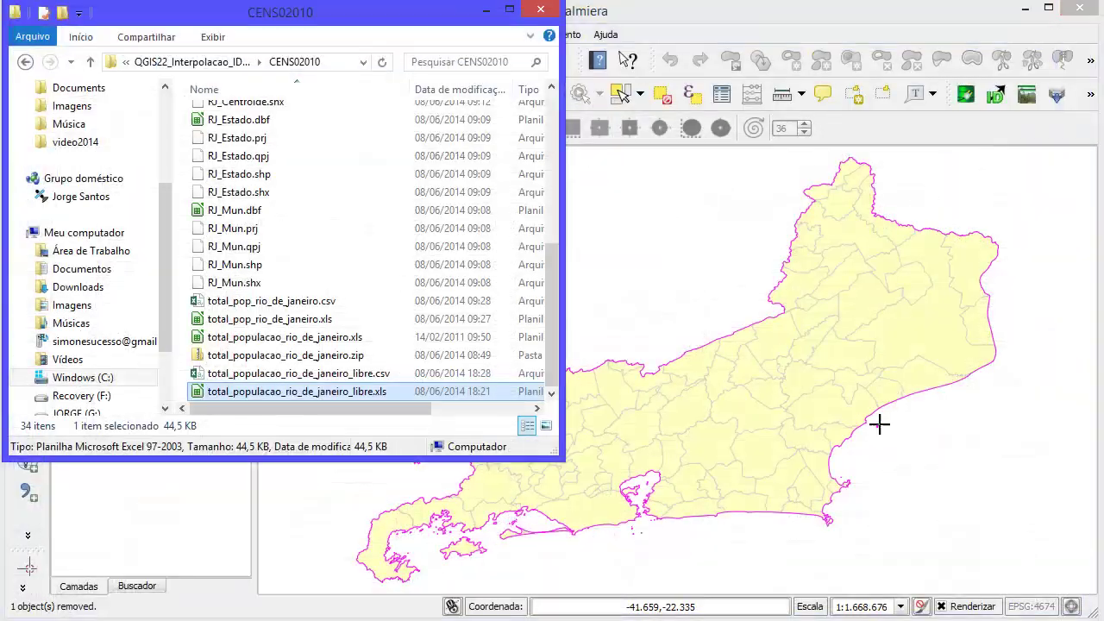
- Switch to QGIS and load total_populacao_rio_de_janeiro_libre.csv as the source for a new delimited text layer
left_click(634, 20)
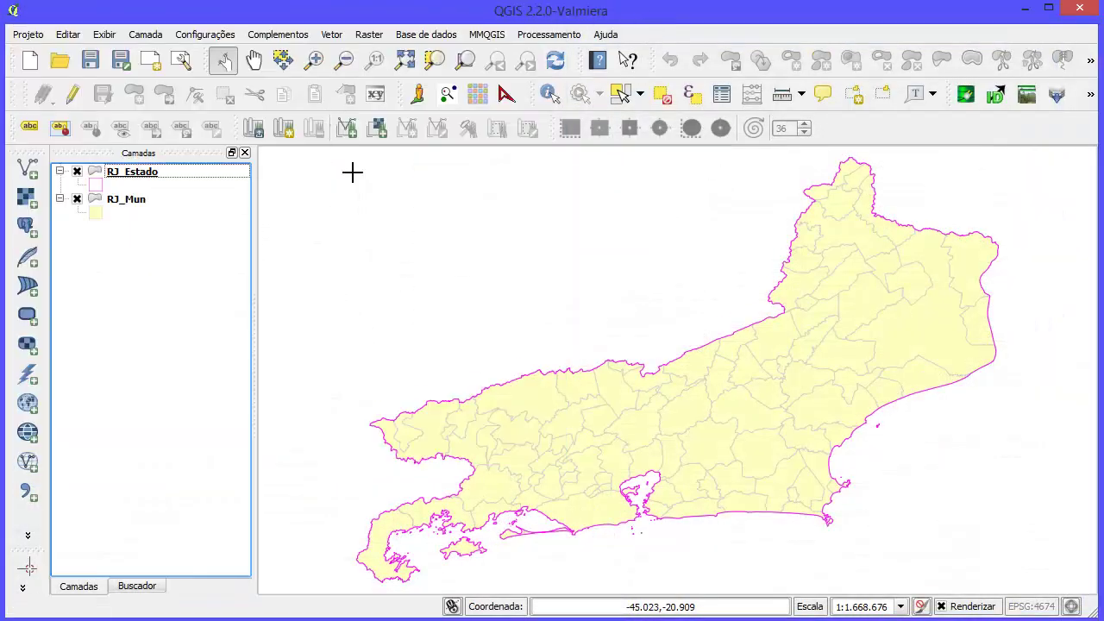
left_click(38, 505)
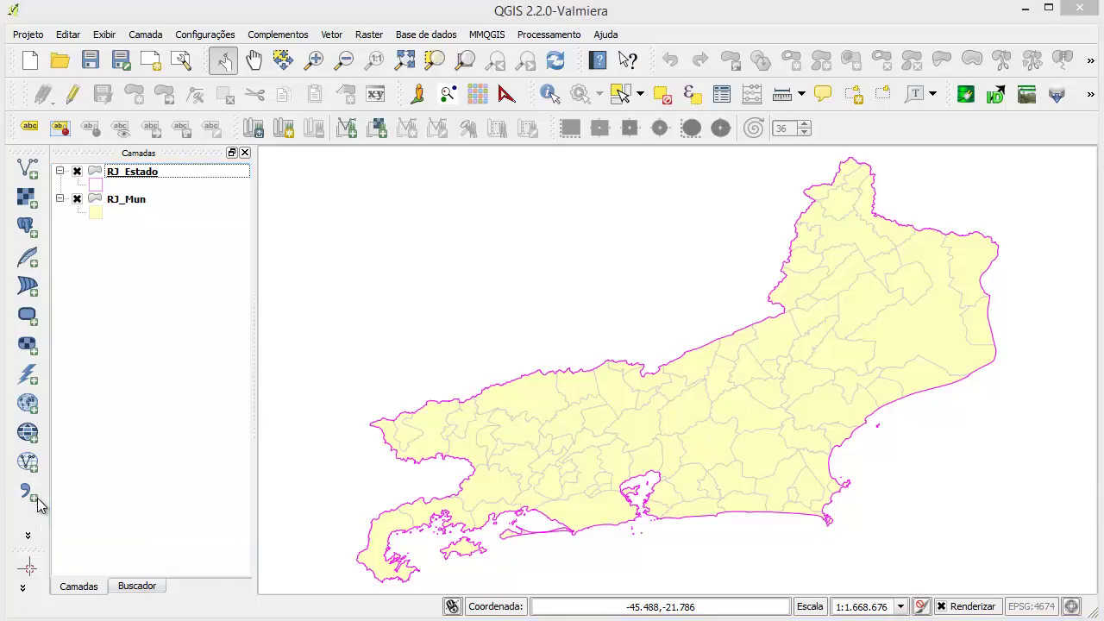
left_click(854, 132)
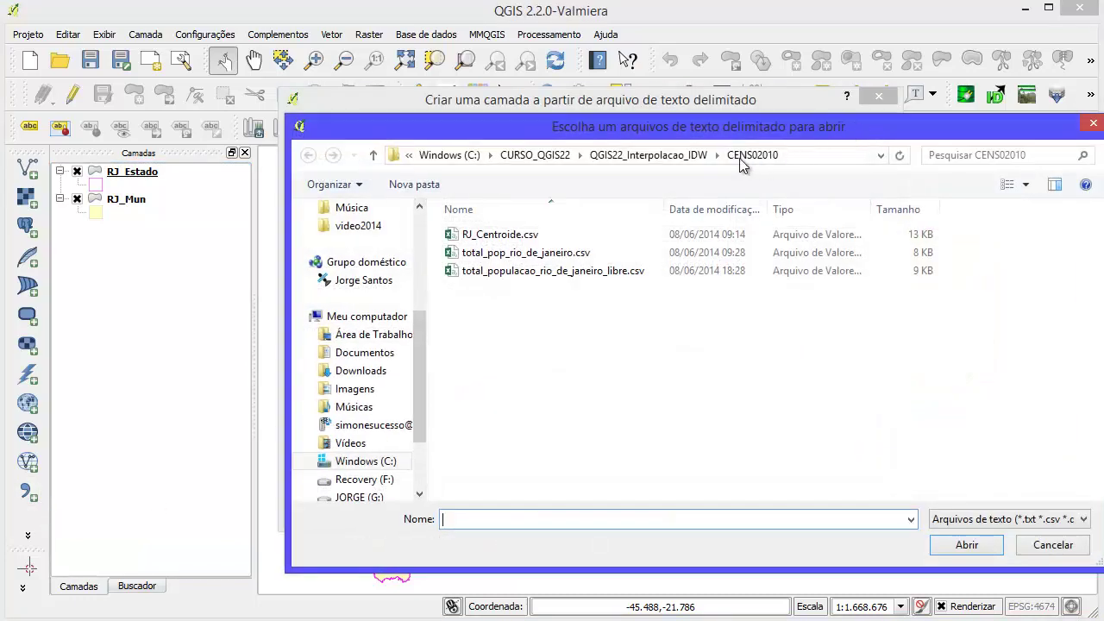
left_click_drag(640, 110, 471, 50)
left_click(454, 198)
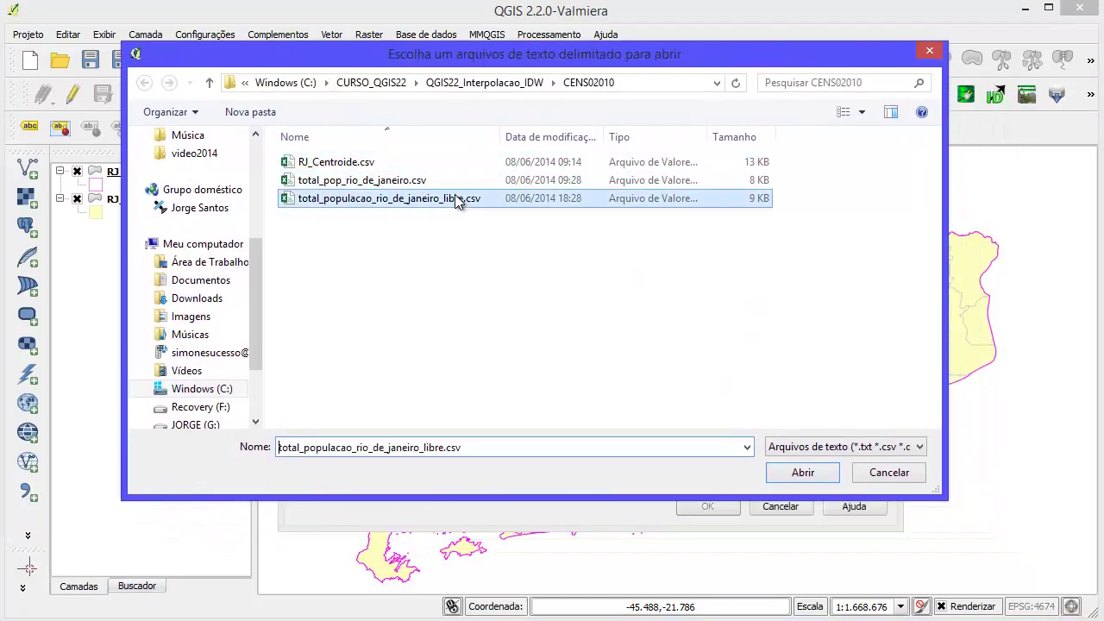
left_click(805, 473)
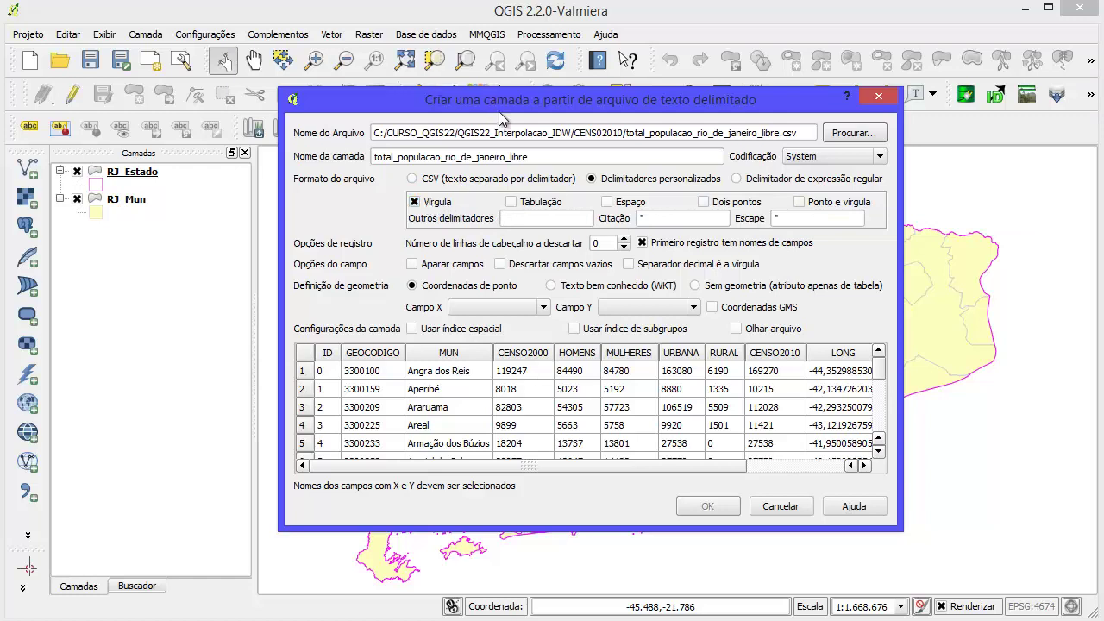
- Preview the file with semicolon, colon, space and tab as alternative delimiters, and restore the comma delimiter
left_click(415, 202)
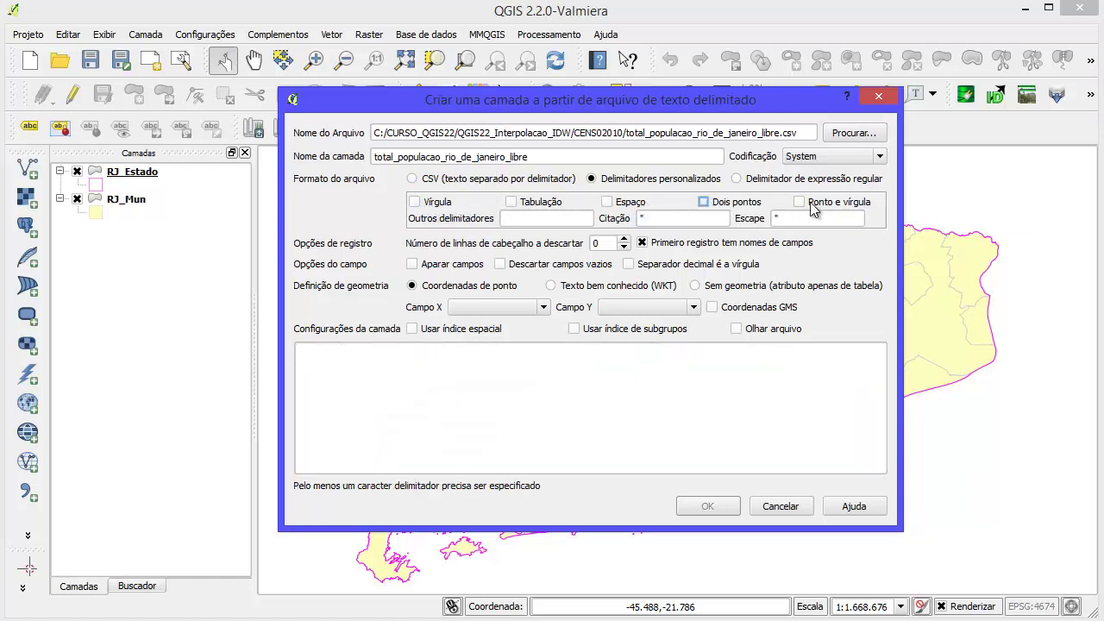
left_click(799, 201)
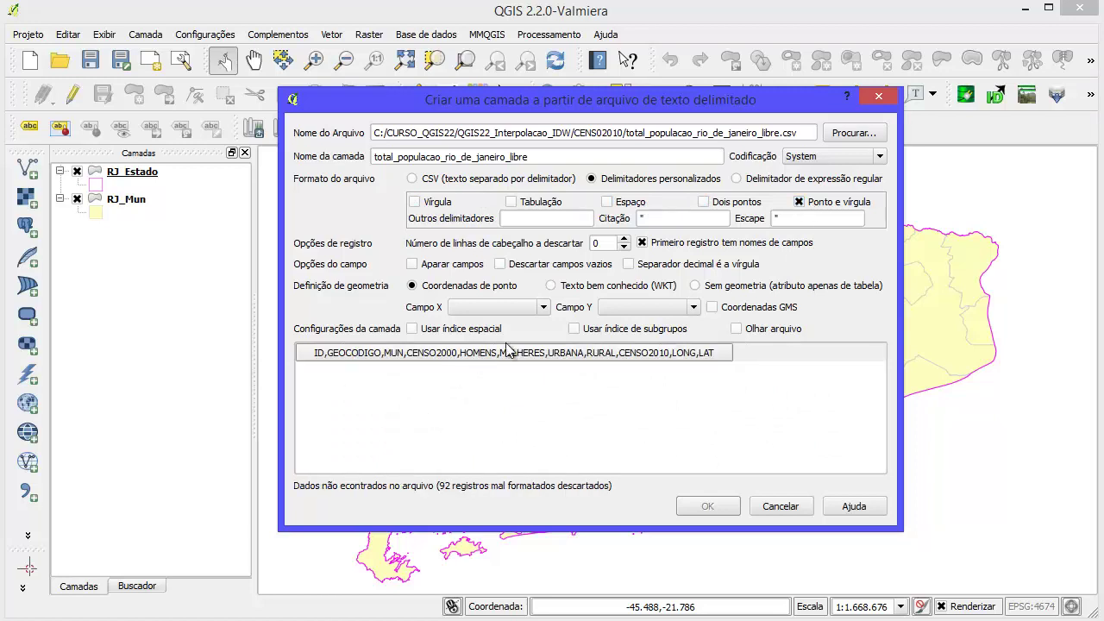
left_click(799, 202)
left_click(703, 202)
left_click(703, 202)
left_click(606, 202)
left_click(606, 202)
left_click(510, 202)
left_click(511, 202)
left_click(418, 204)
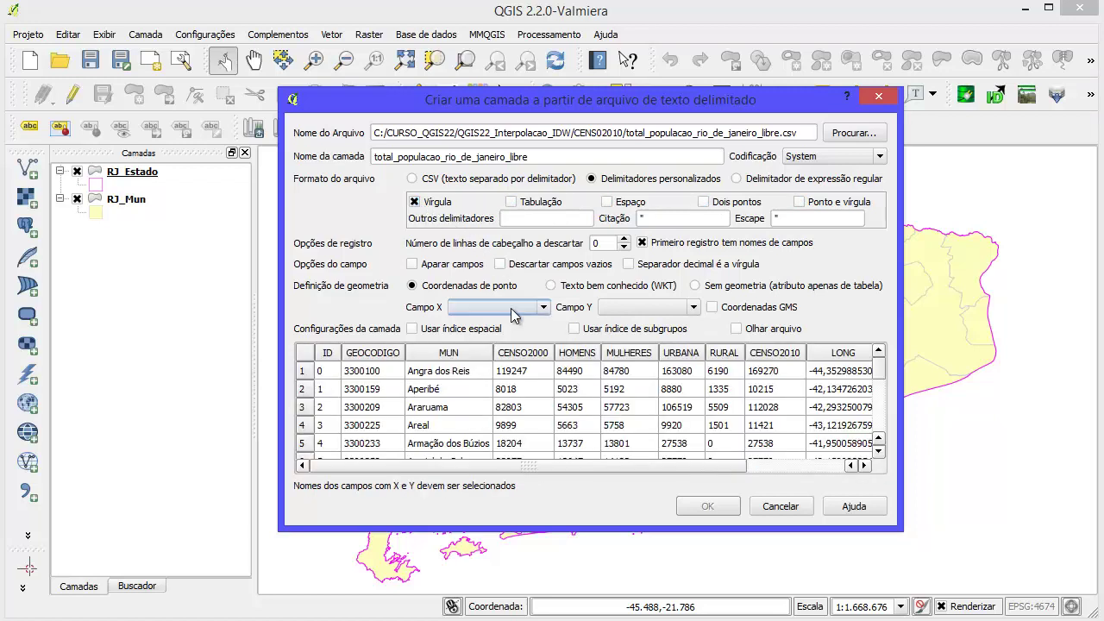
- Define the point coordinates with LONG as the X field and LAT as the Y field
left_click_drag(670, 467, 824, 462)
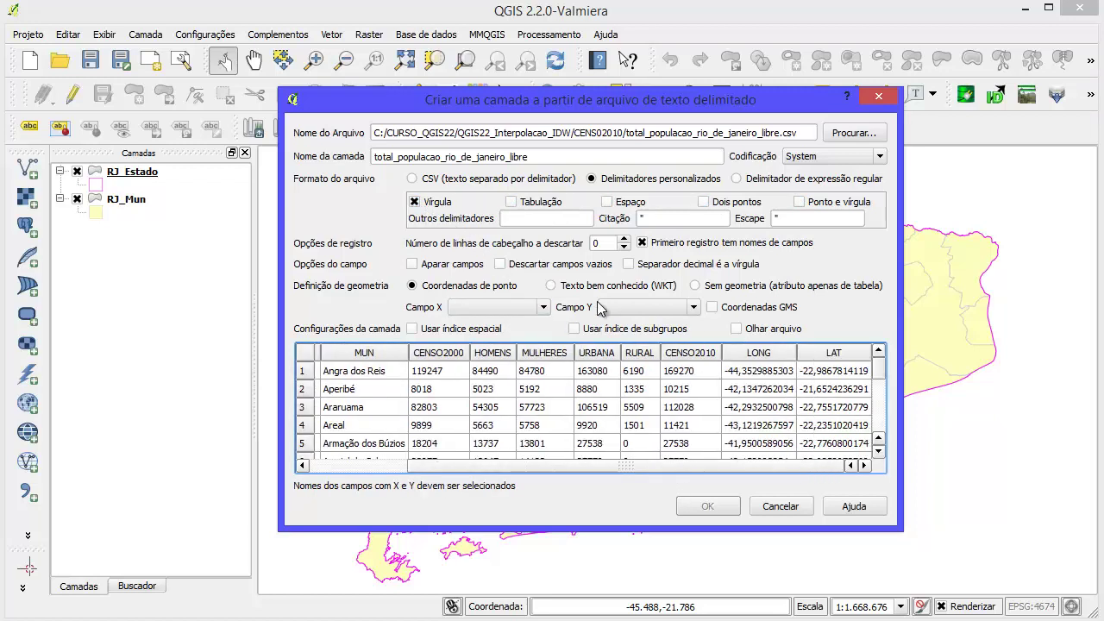
left_click(542, 308)
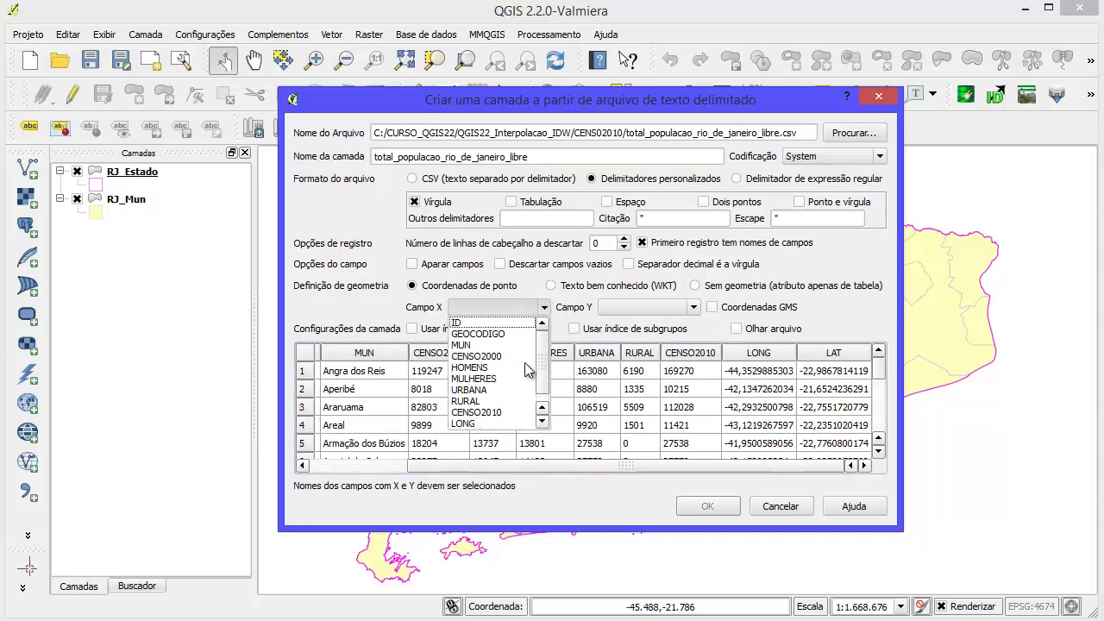
left_click(503, 425)
left_click(664, 307)
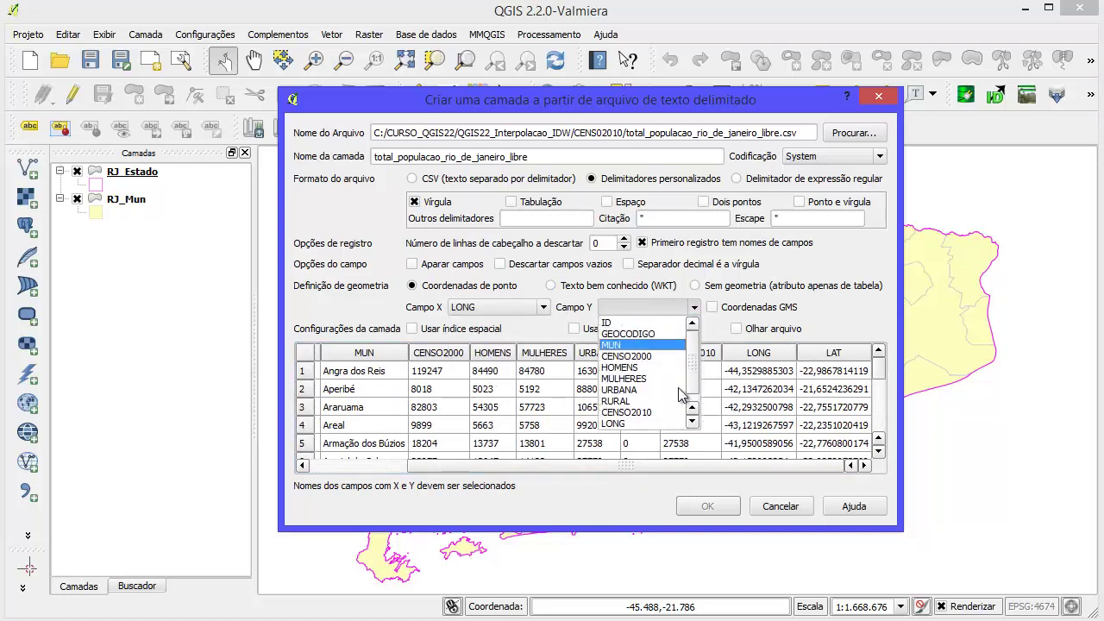
left_click(682, 424)
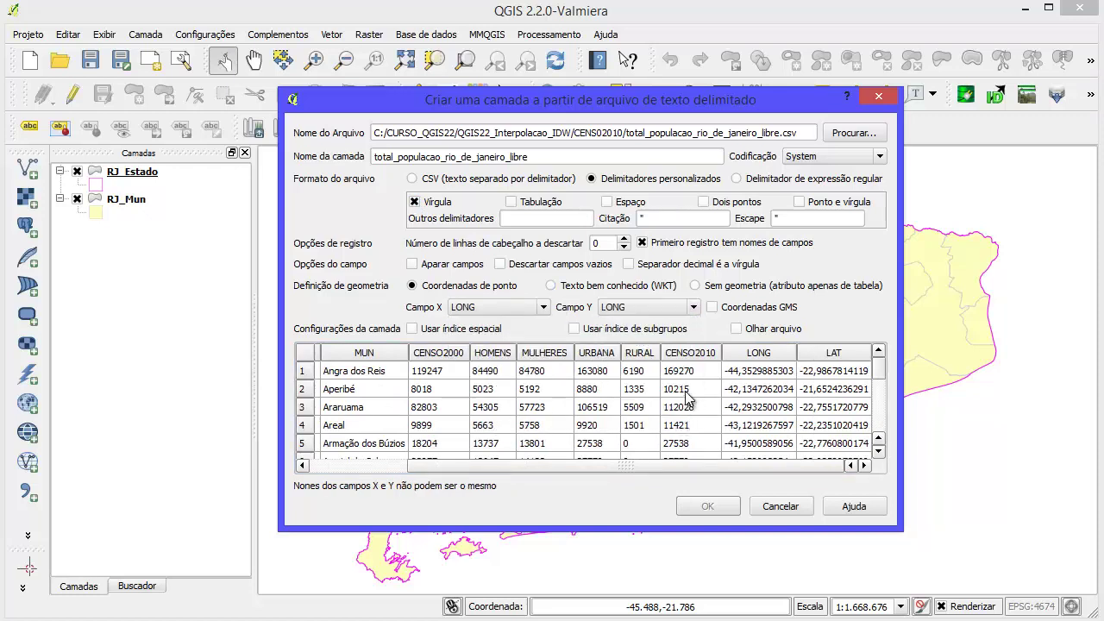
left_click(694, 307)
scroll(668, 431, "down", 1)
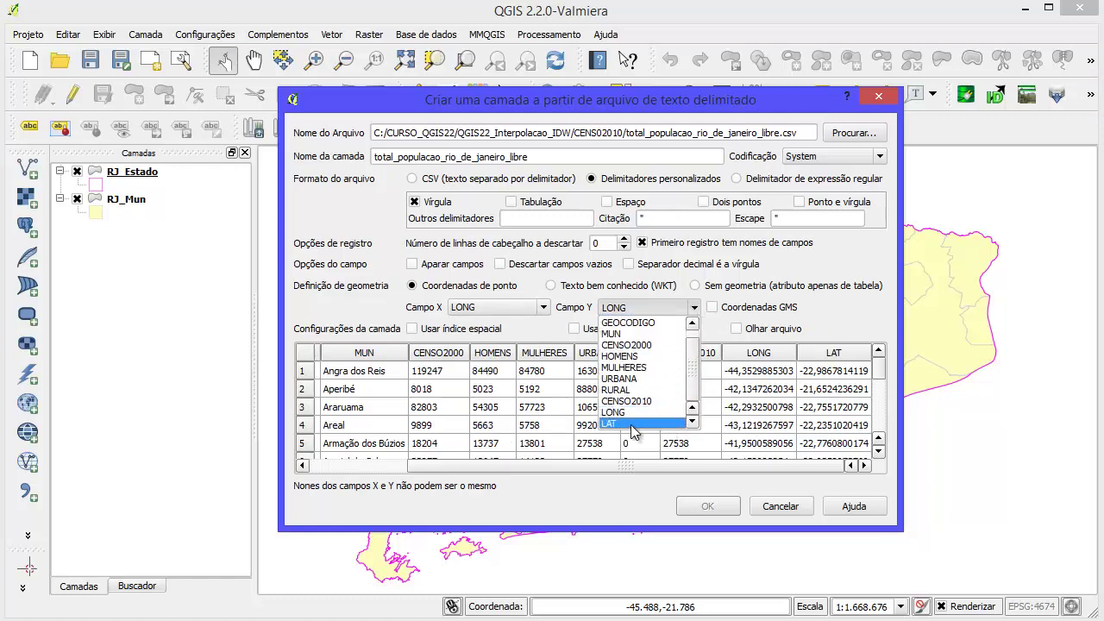
left_click(648, 423)
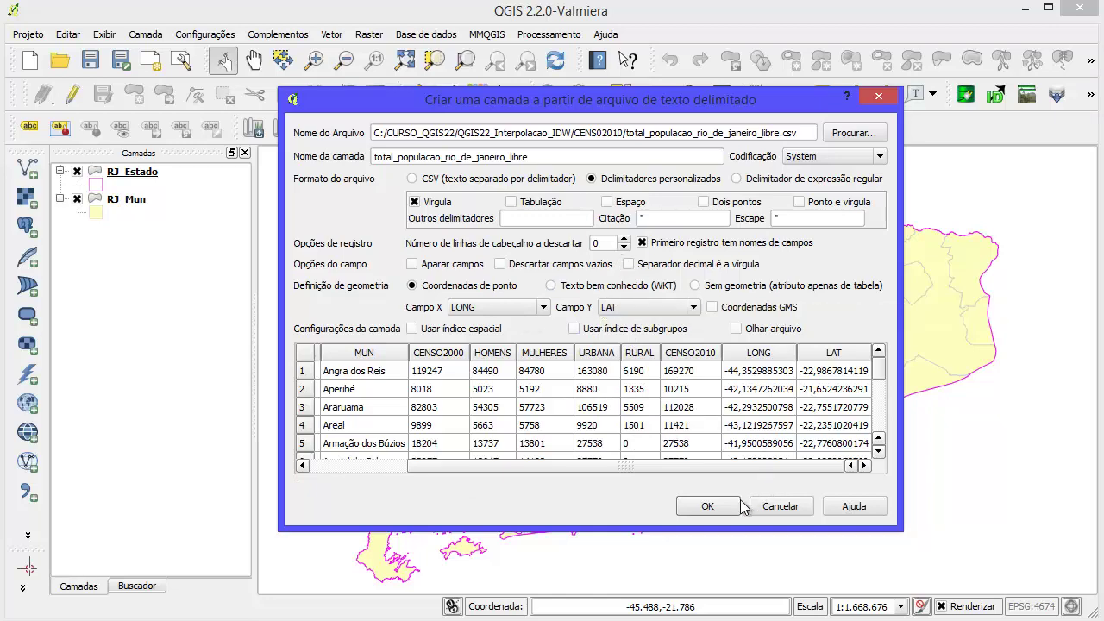
- Create the point layer with the SIRGAS 2000 (EPSG:4674) coordinate reference system
left_click(712, 506)
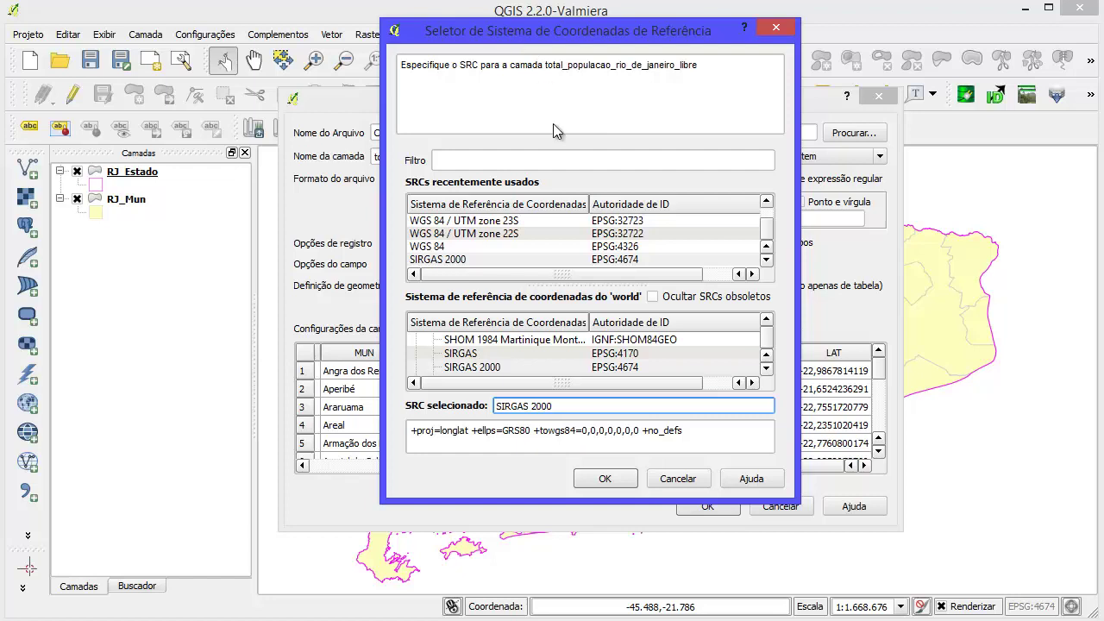
left_click(555, 159)
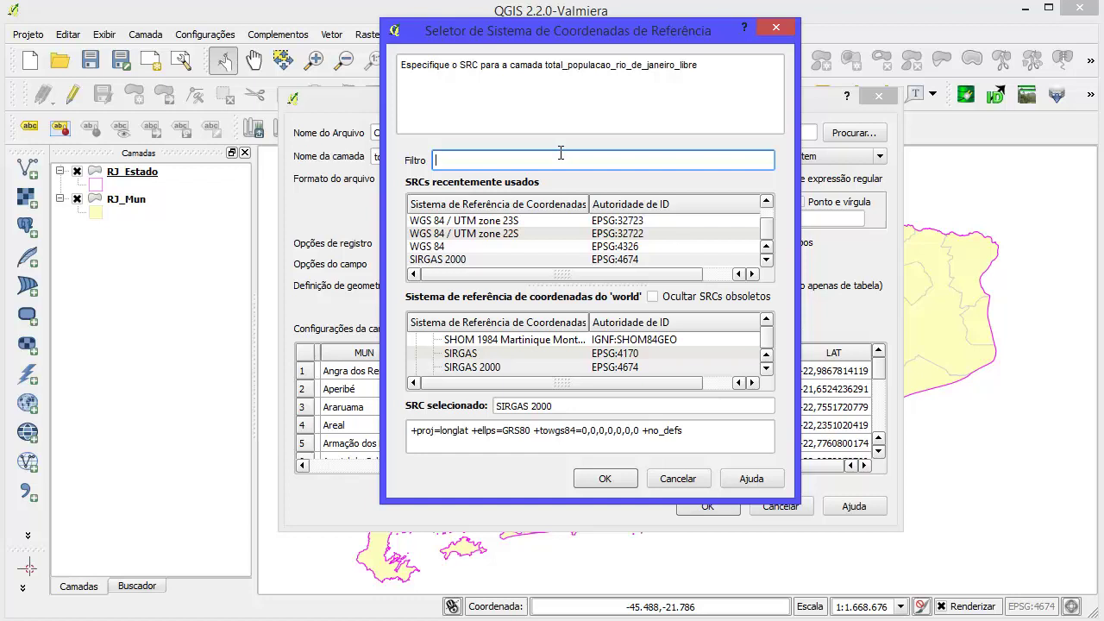
type("4674")
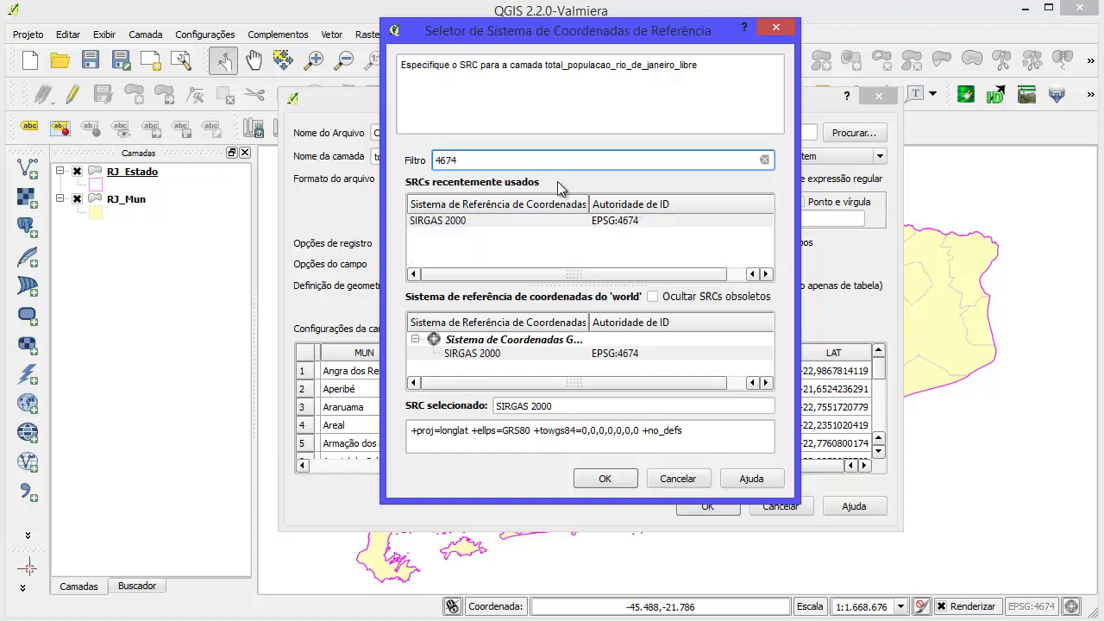
left_click(498, 351)
left_click_drag(590, 322, 651, 322)
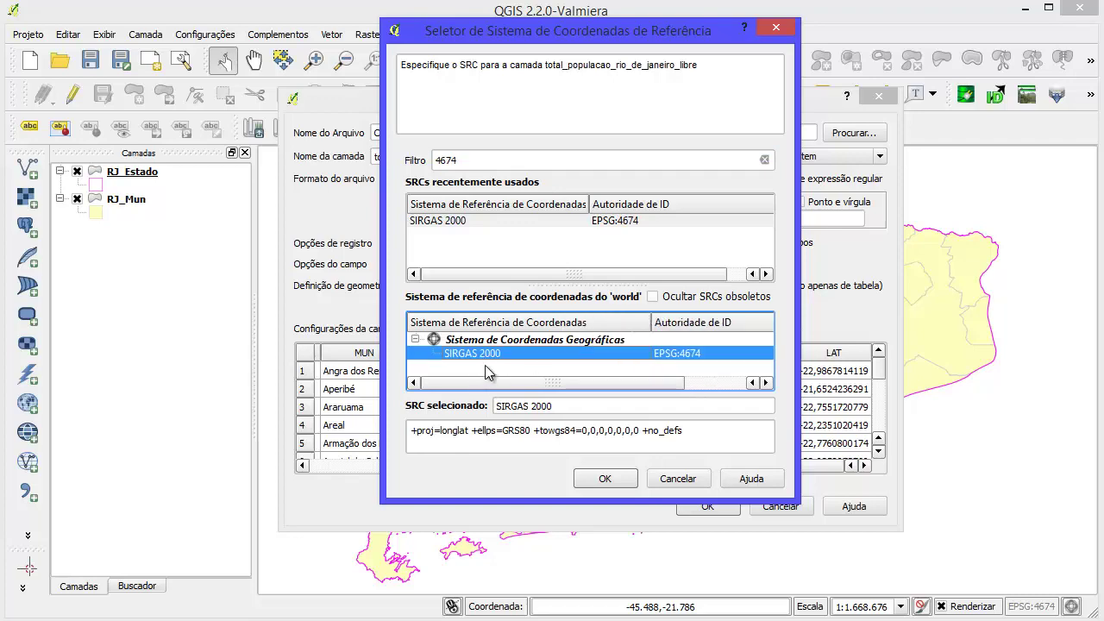
left_click(604, 478)
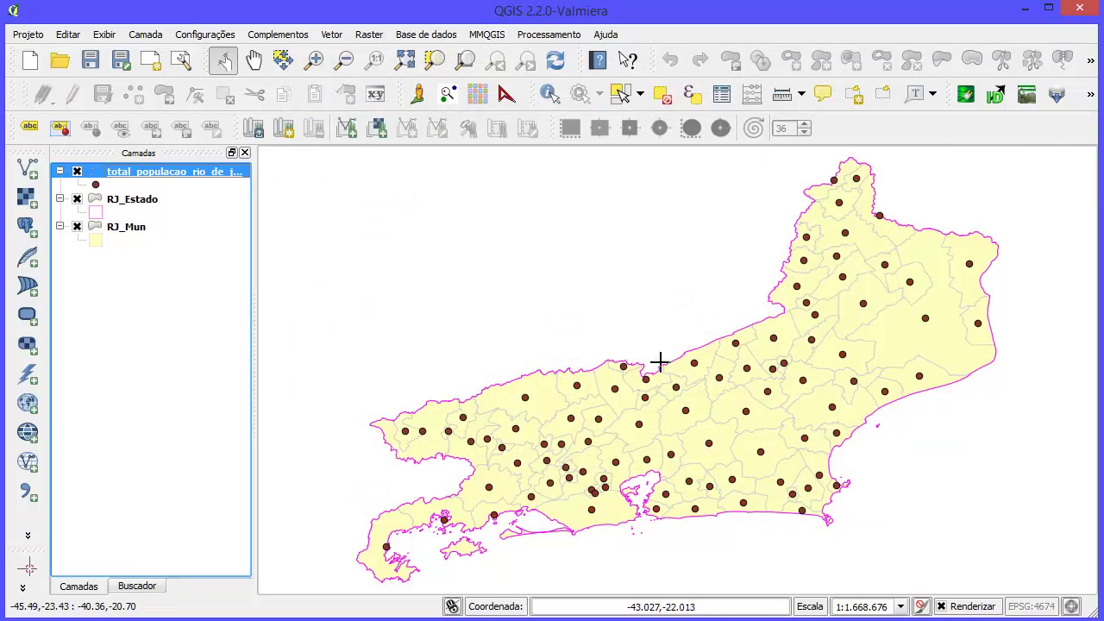
- Review the attribute table of the total_populacao_rio_de_janeiro_libre point layer
right_click(213, 180)
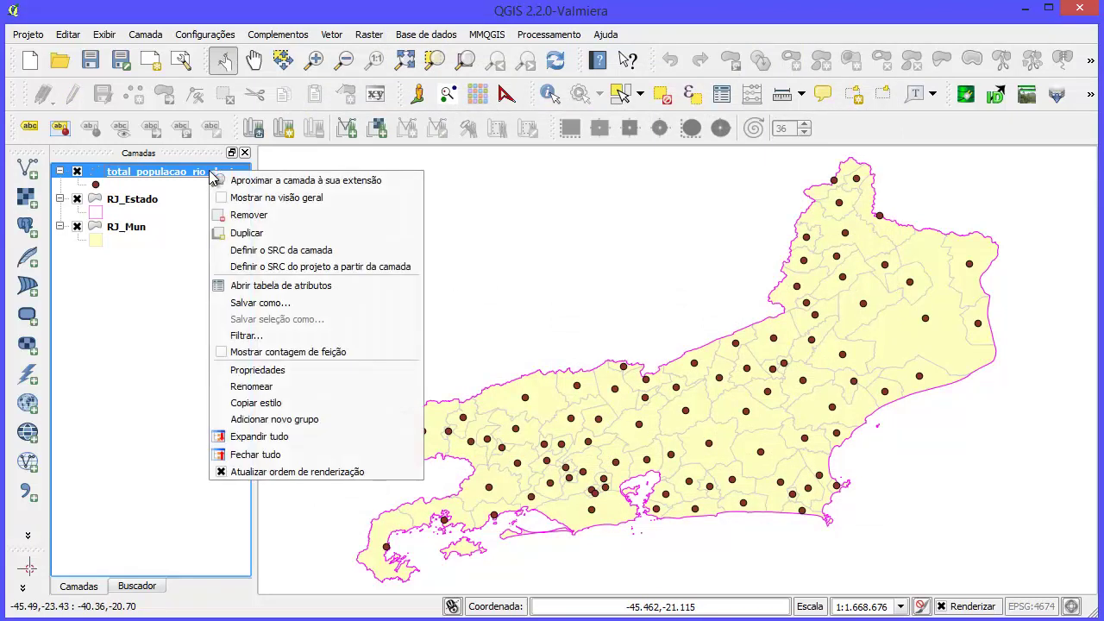
left_click(349, 285)
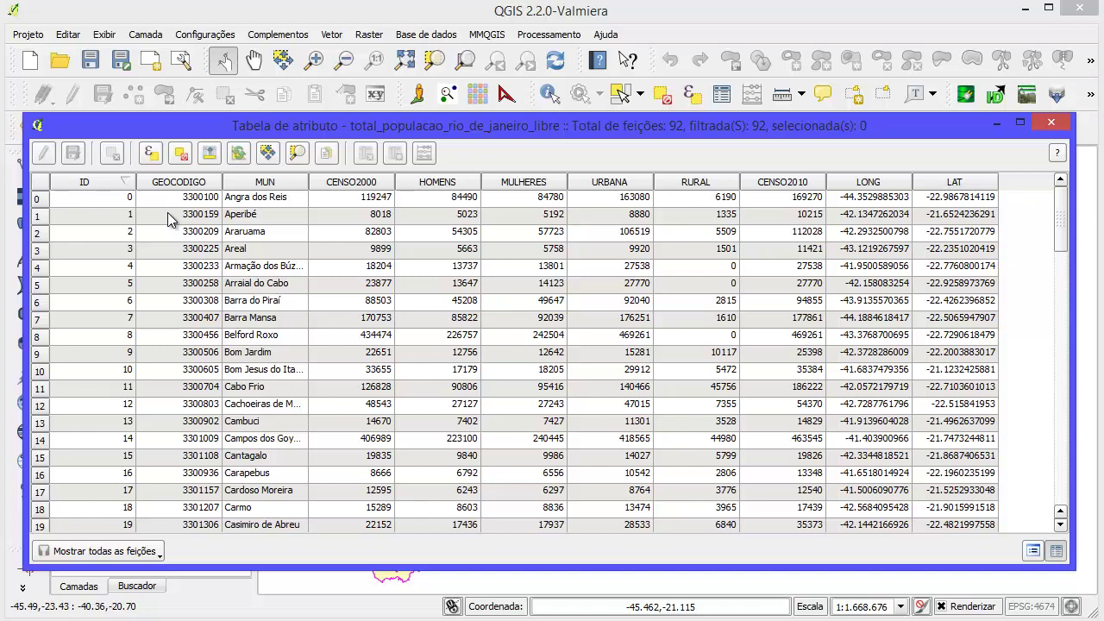
left_click(1051, 123)
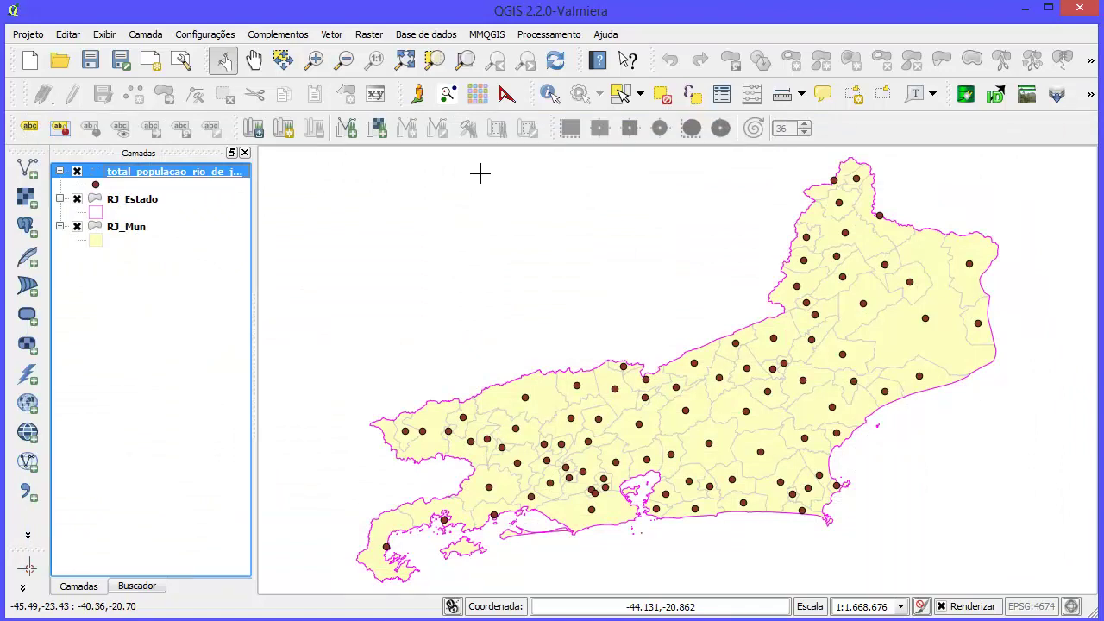
- Export the delimited text point layer as the ESRI shapefile RJ_CENSO2010_libre.shp in the CENSO2010 folder, overwriting the existing file and keeping the layer CRS
right_click(220, 175)
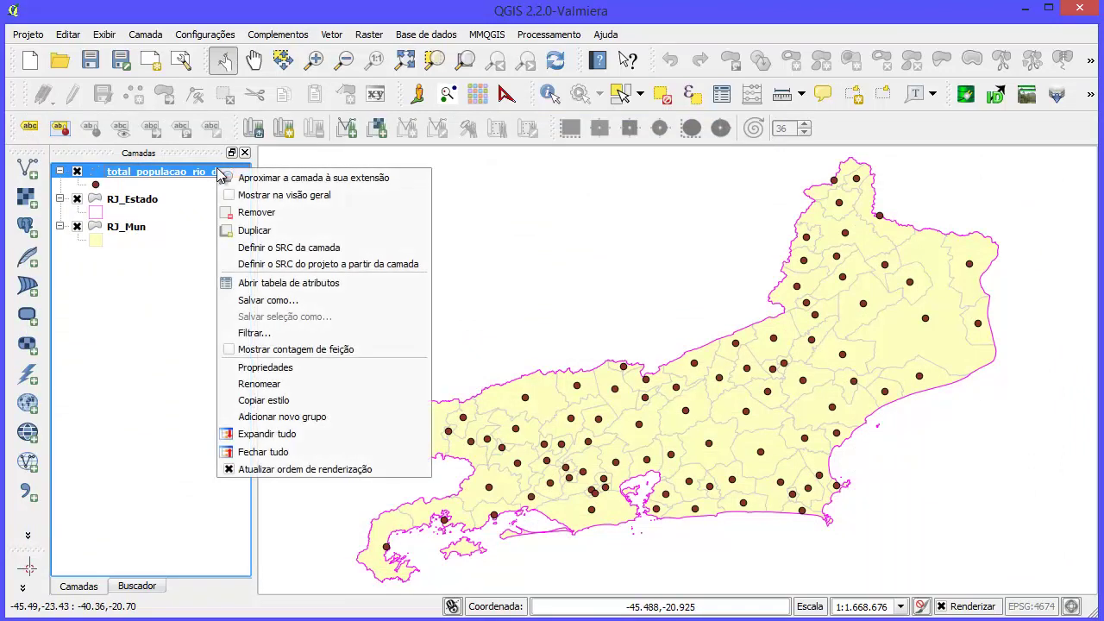
left_click(333, 302)
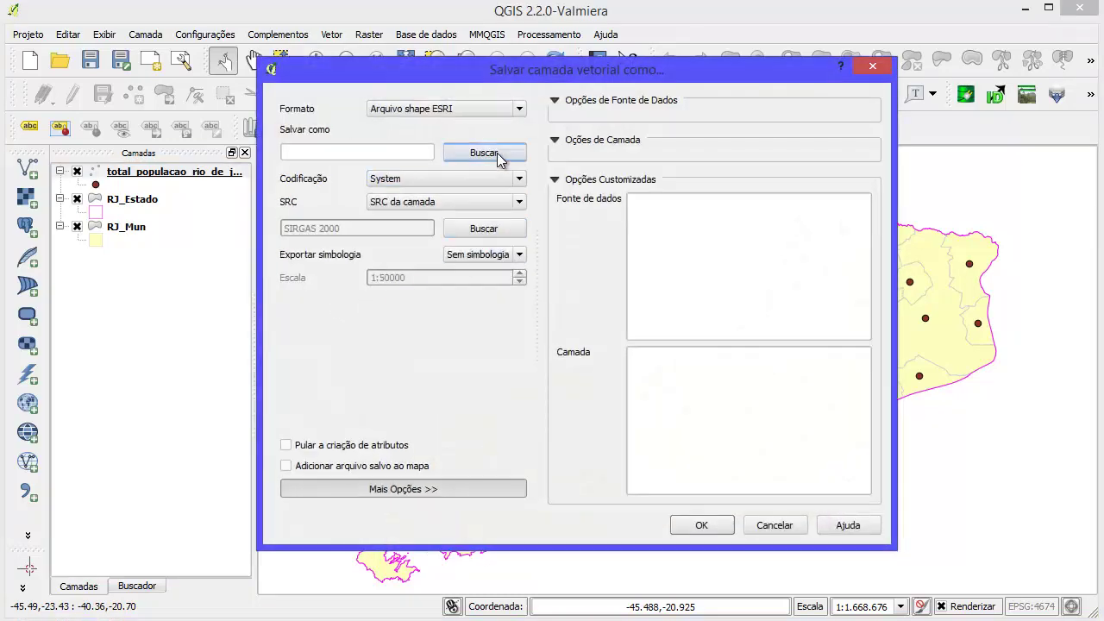
left_click(498, 154)
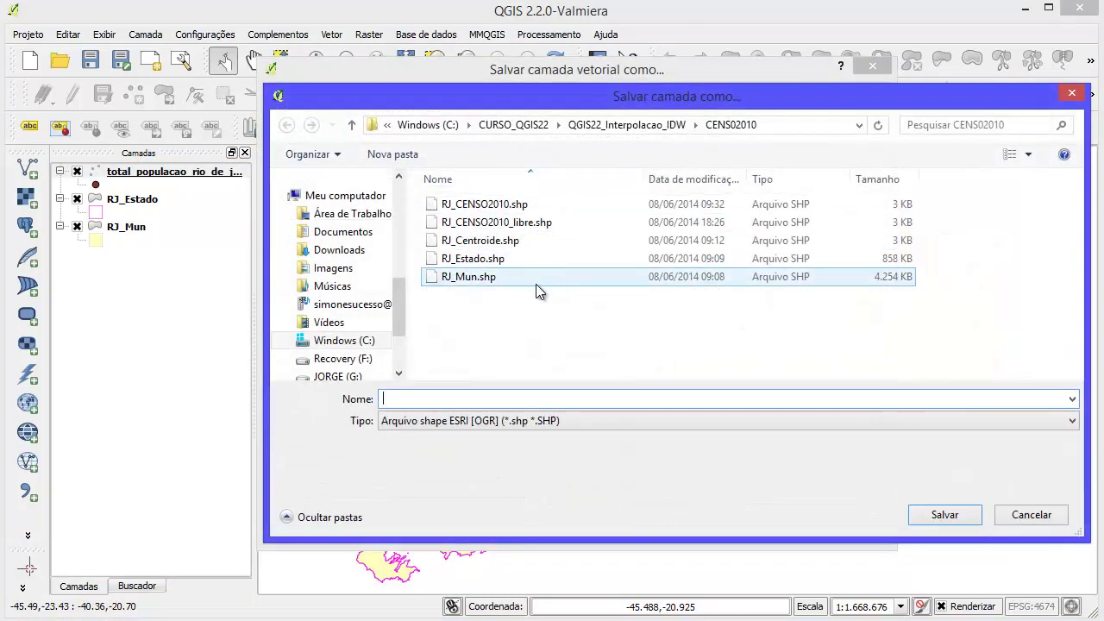
left_click(504, 222)
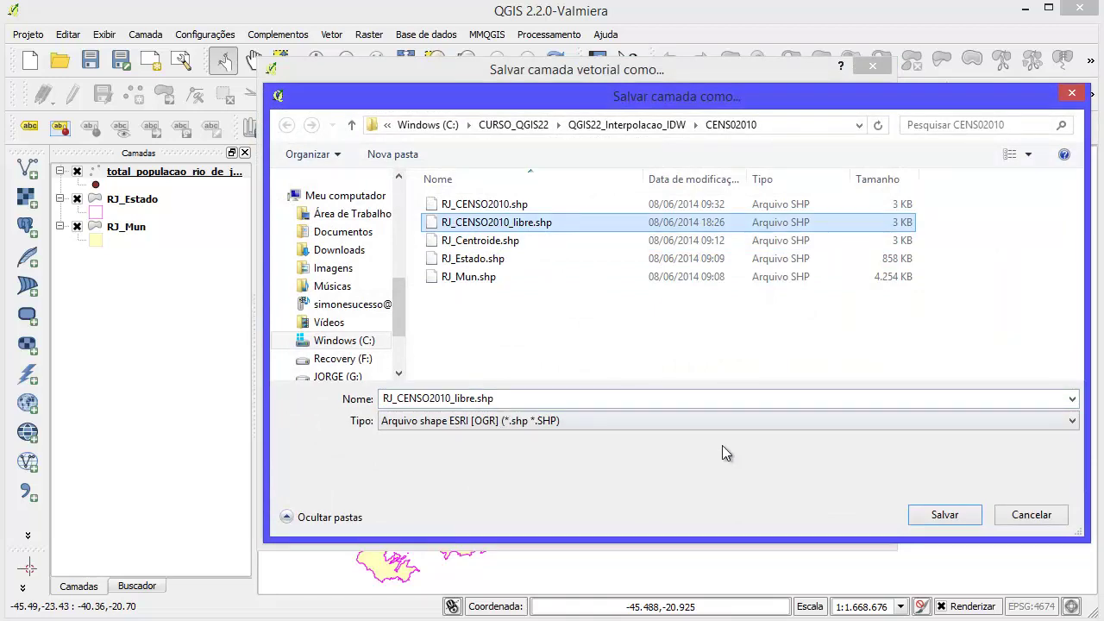
left_click(956, 522)
left_click(671, 326)
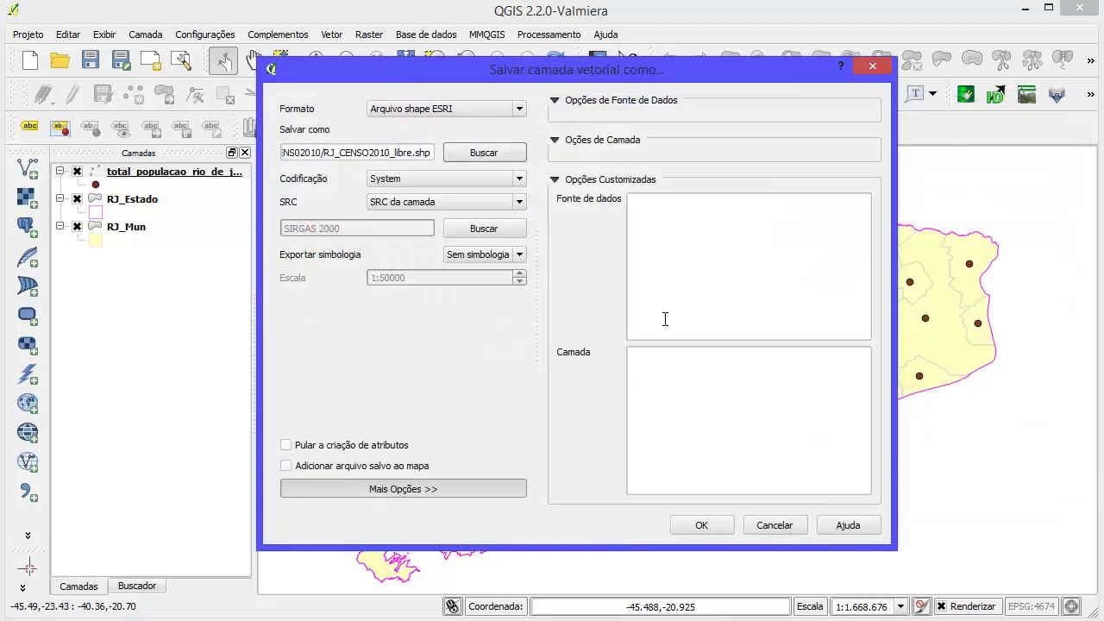
left_click(702, 524)
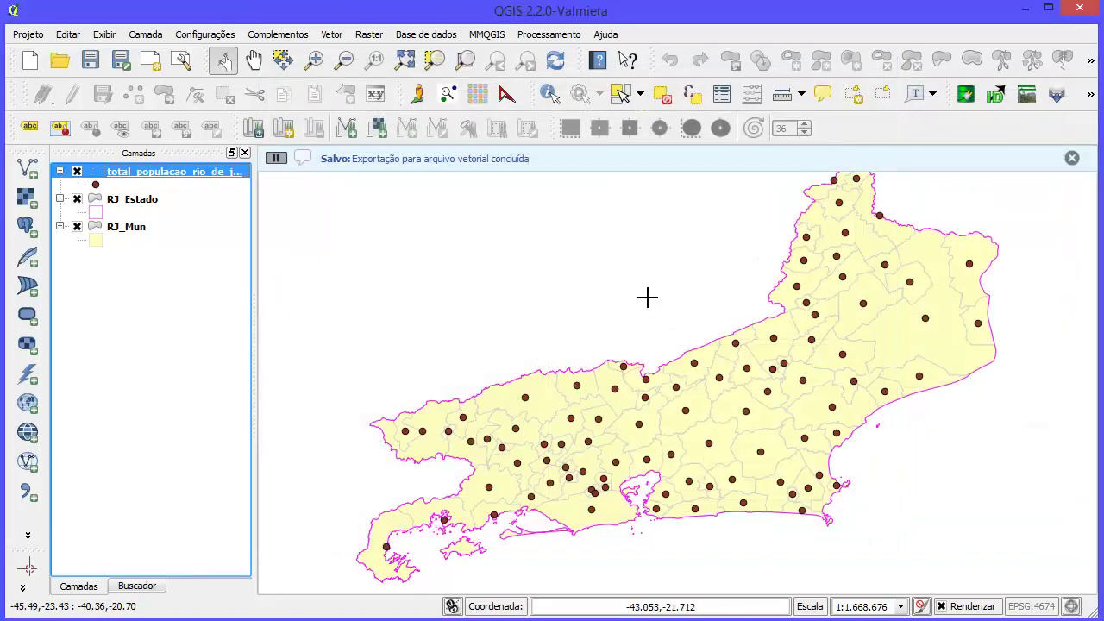
- Remove the total_populacao_rio_de_janeiro_libre layer from the project
right_click(146, 179)
left_click(152, 219)
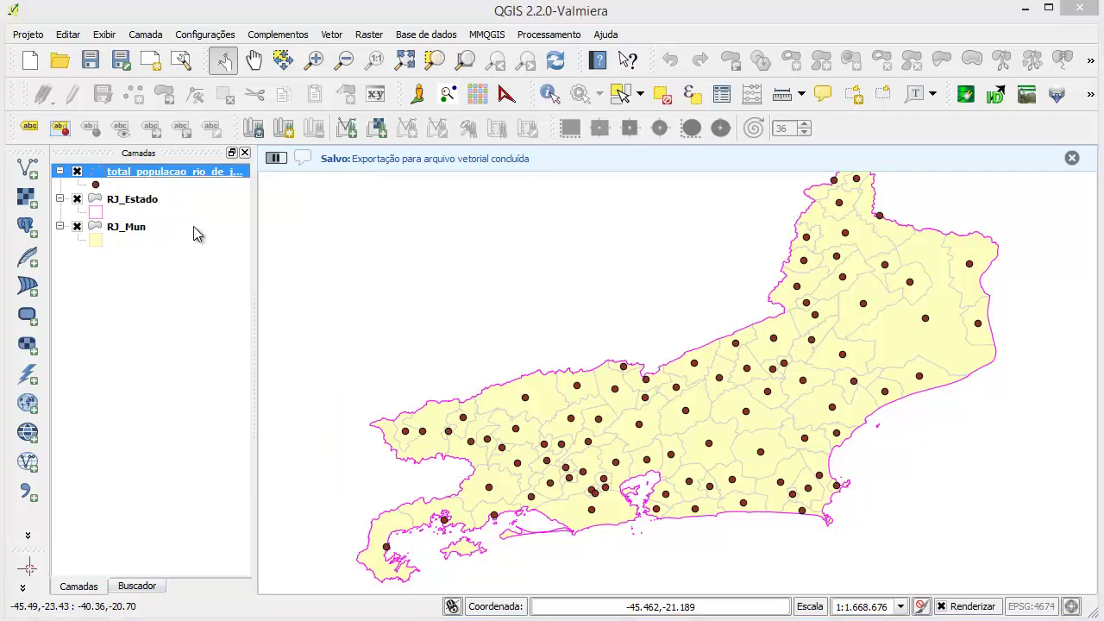
left_click(509, 335)
- Add the shapefile RJ_CENSO2010_libre.shp to the project as a vector layer
left_click(28, 168)
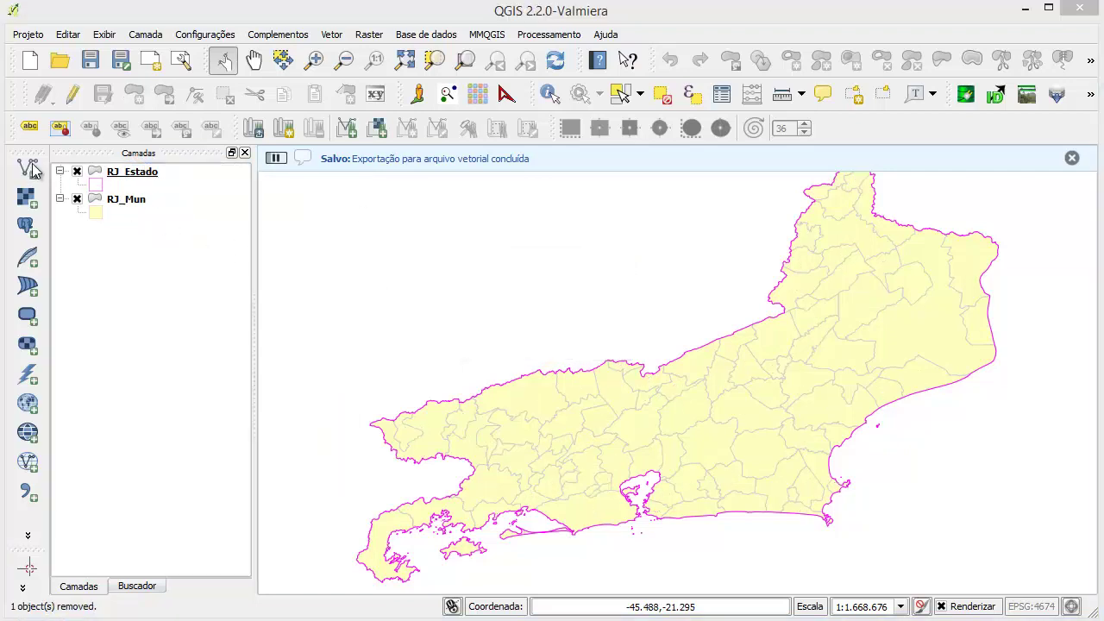
left_click(798, 318)
left_click(697, 337)
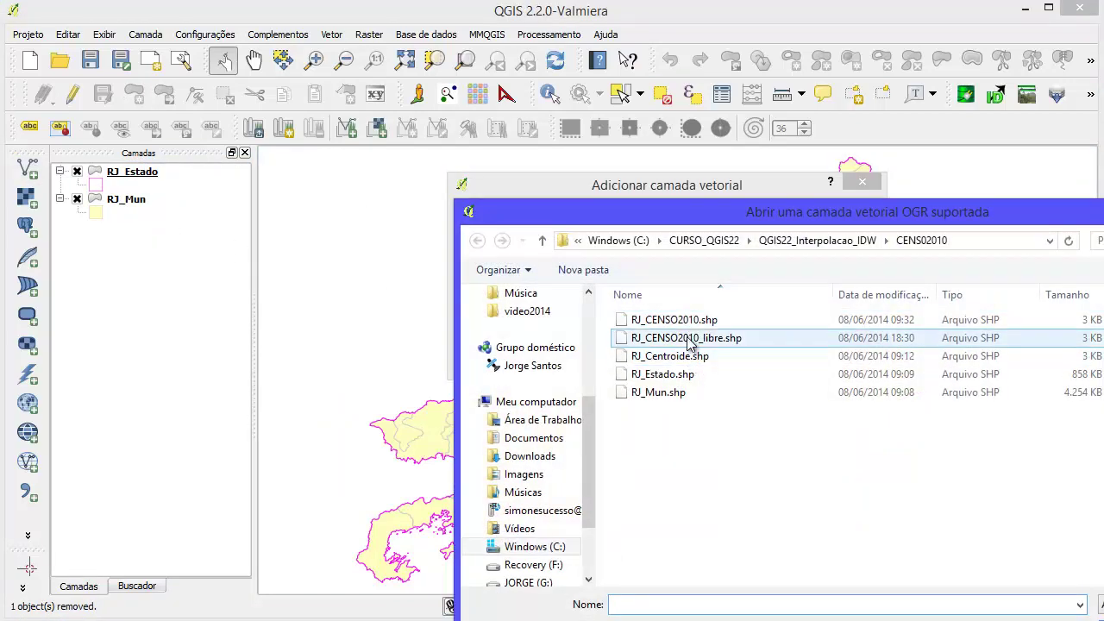
key("Return")
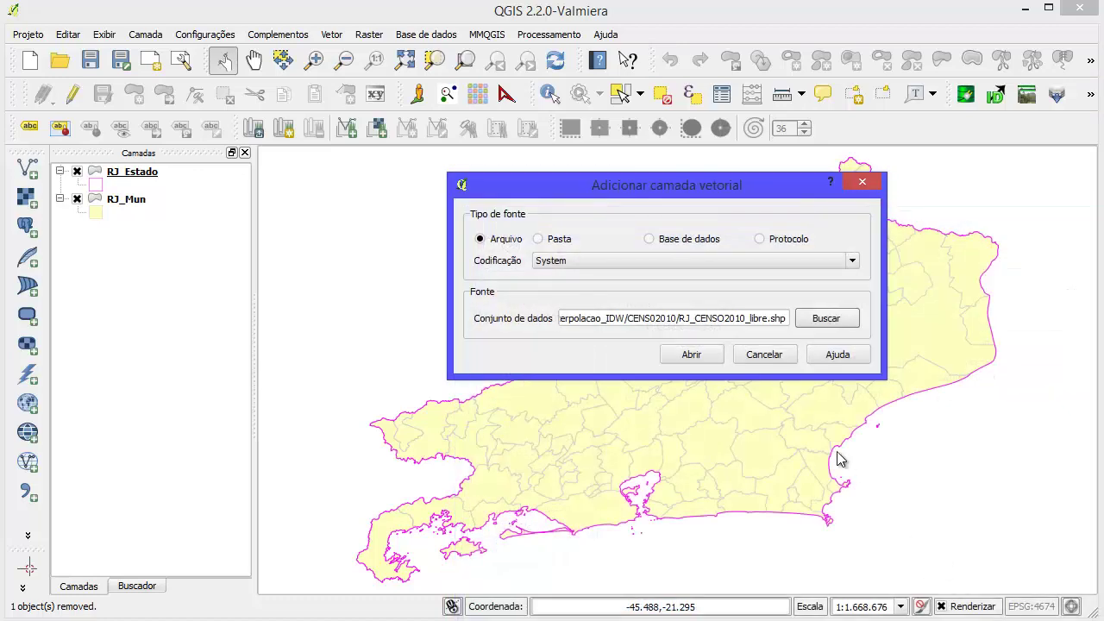
left_click(690, 354)
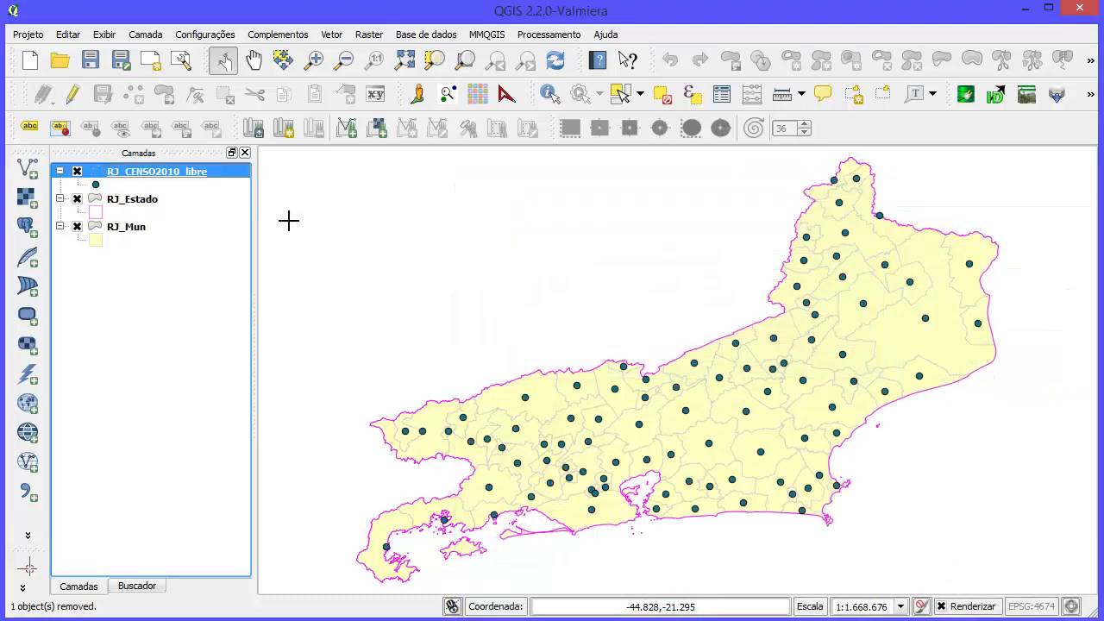
- Style the RJ_CENSO2010_libre points with the saved red marker symbol "verm"
double_click(172, 172)
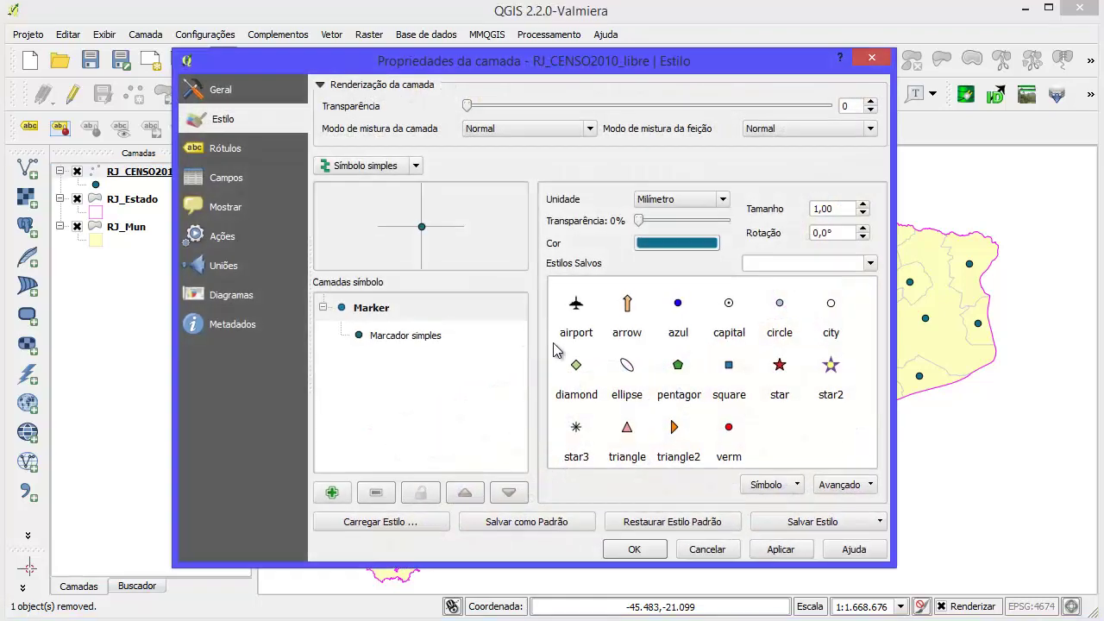
left_click(729, 428)
left_click(635, 555)
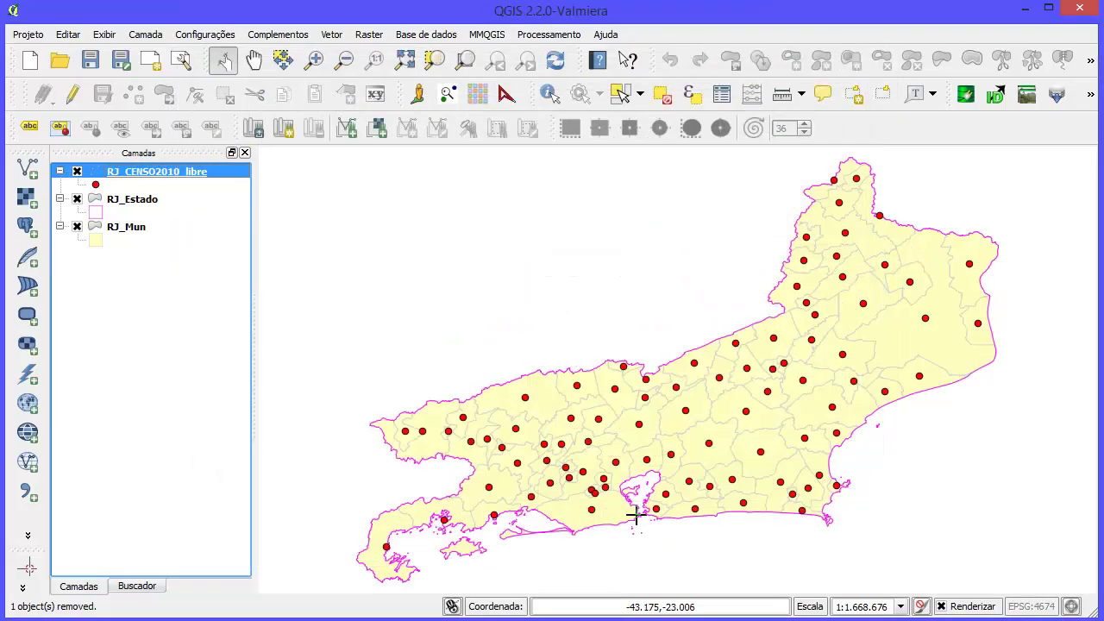
- Select the Rio de Janeiro municipality record in the RJ_CENSO2010_libre attribute table and minimize the table to show the map
right_click(167, 177)
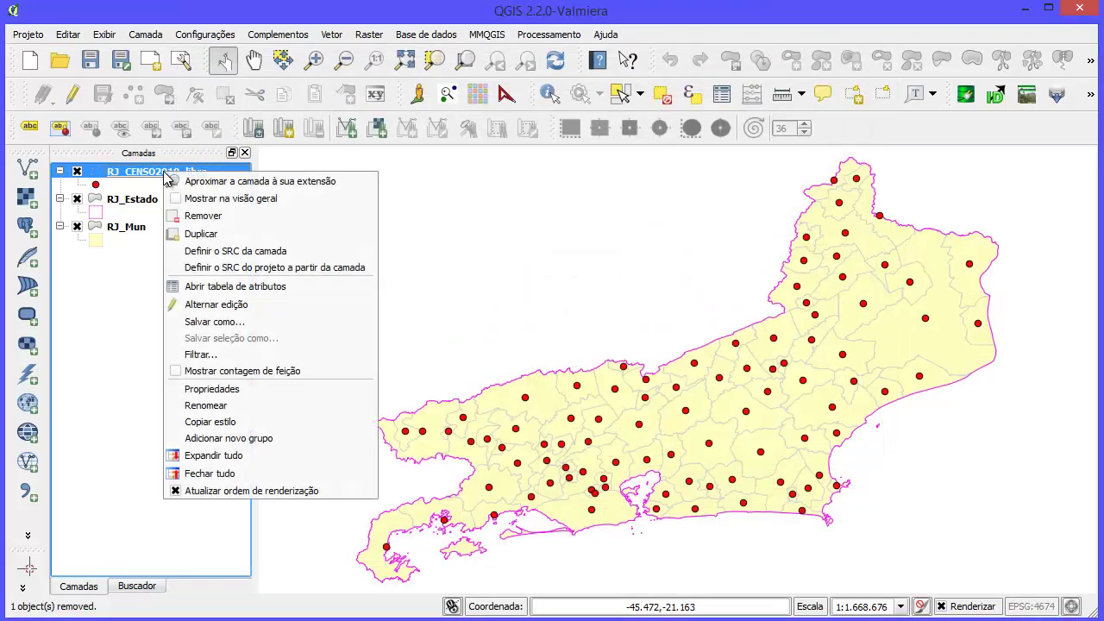
left_click(231, 286)
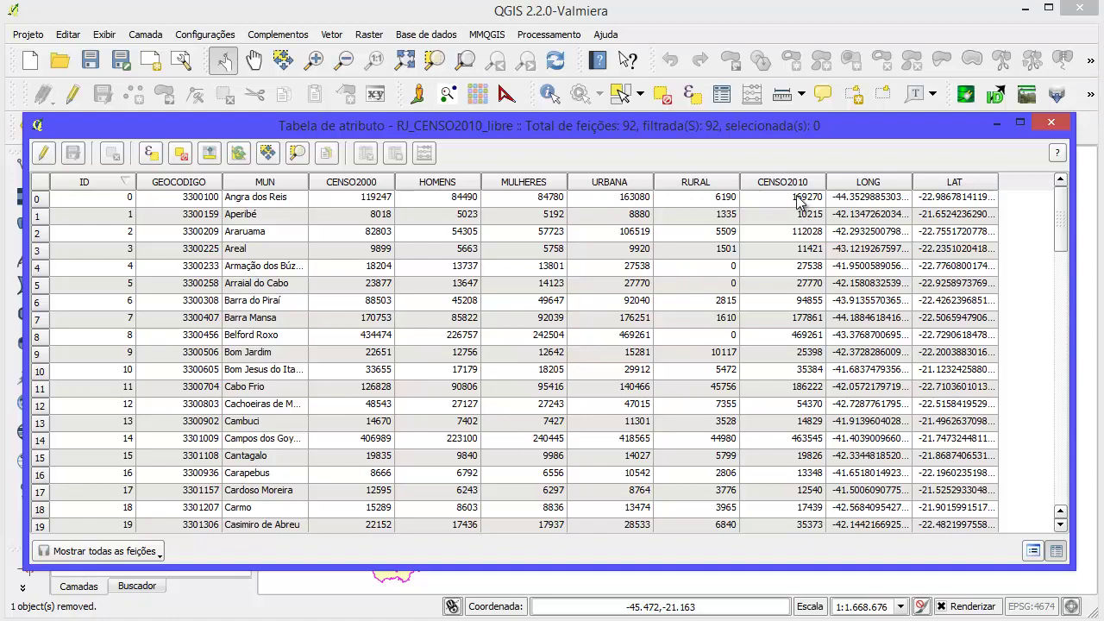
scroll(799, 276, "down", 11)
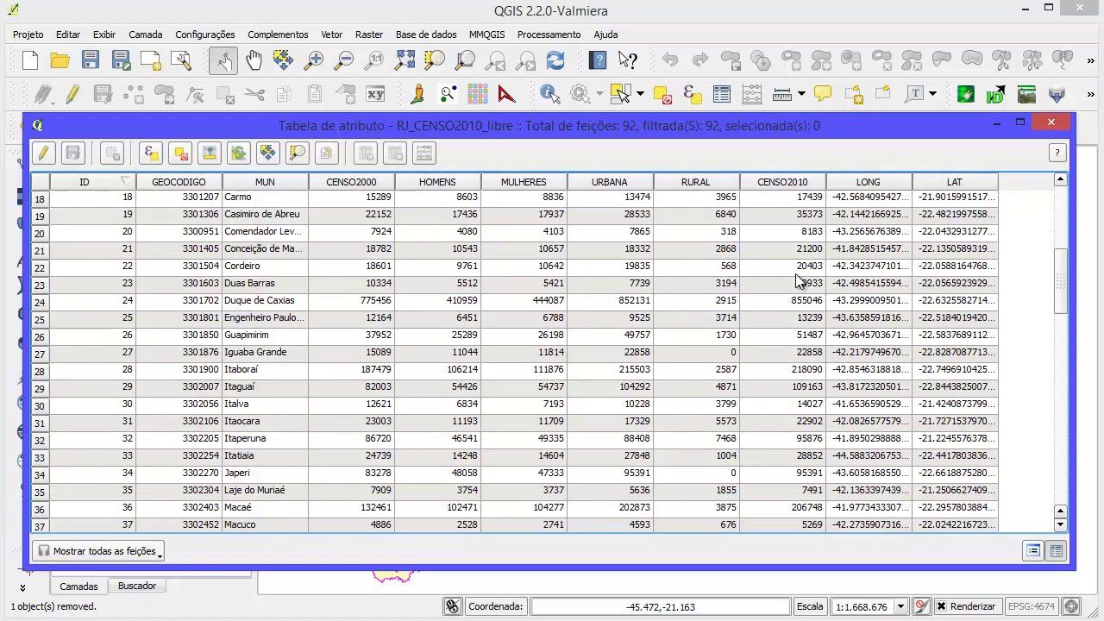
scroll(799, 283, "down", 8)
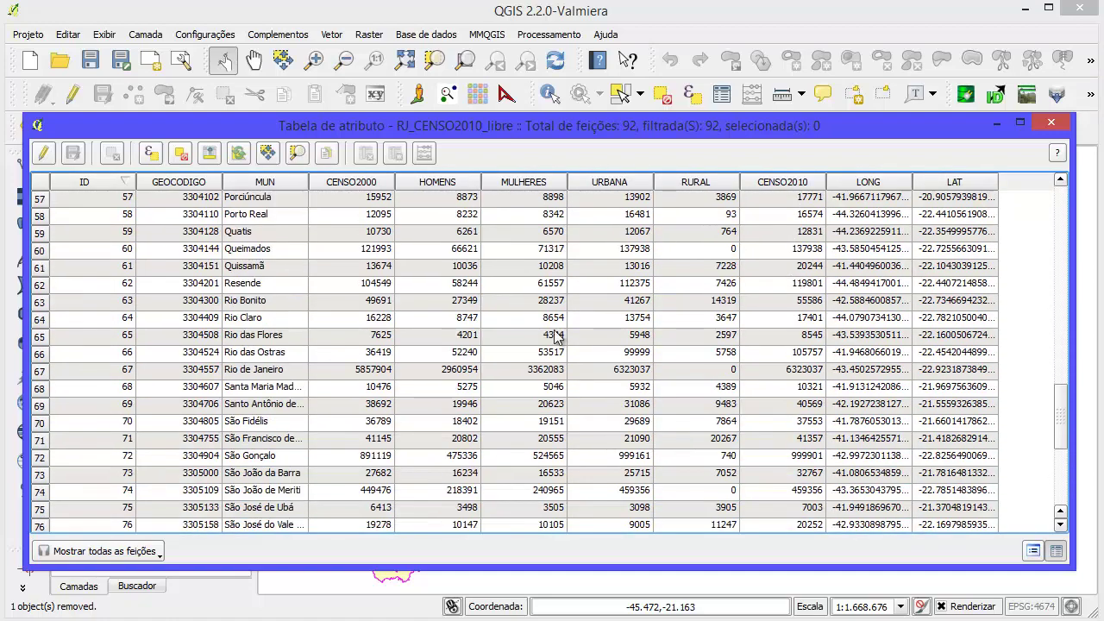
left_click(51, 370)
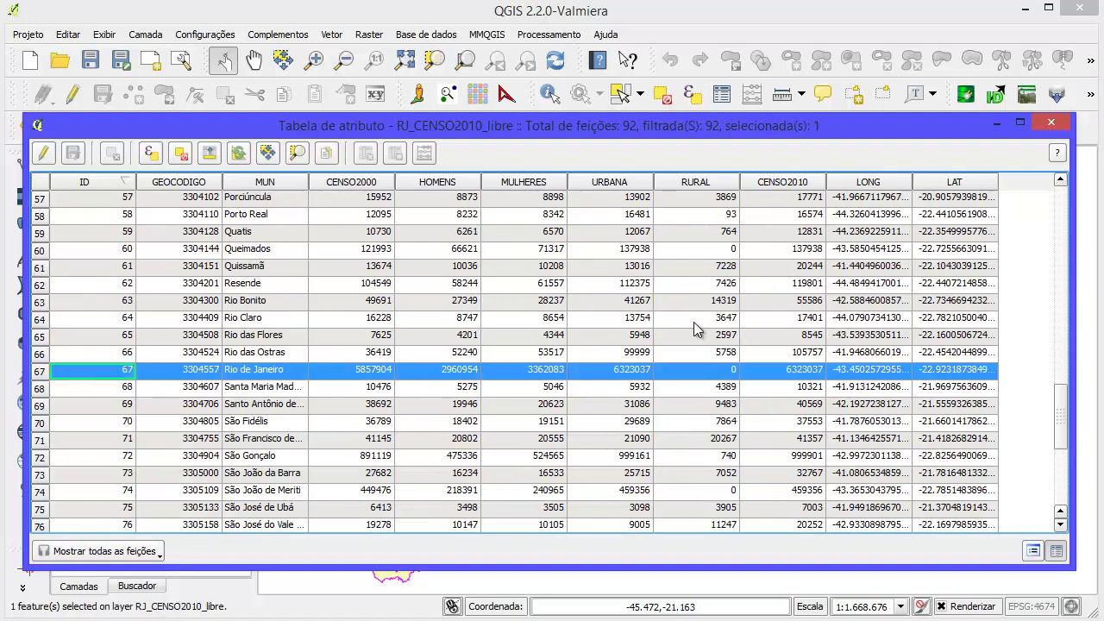
left_click(996, 123)
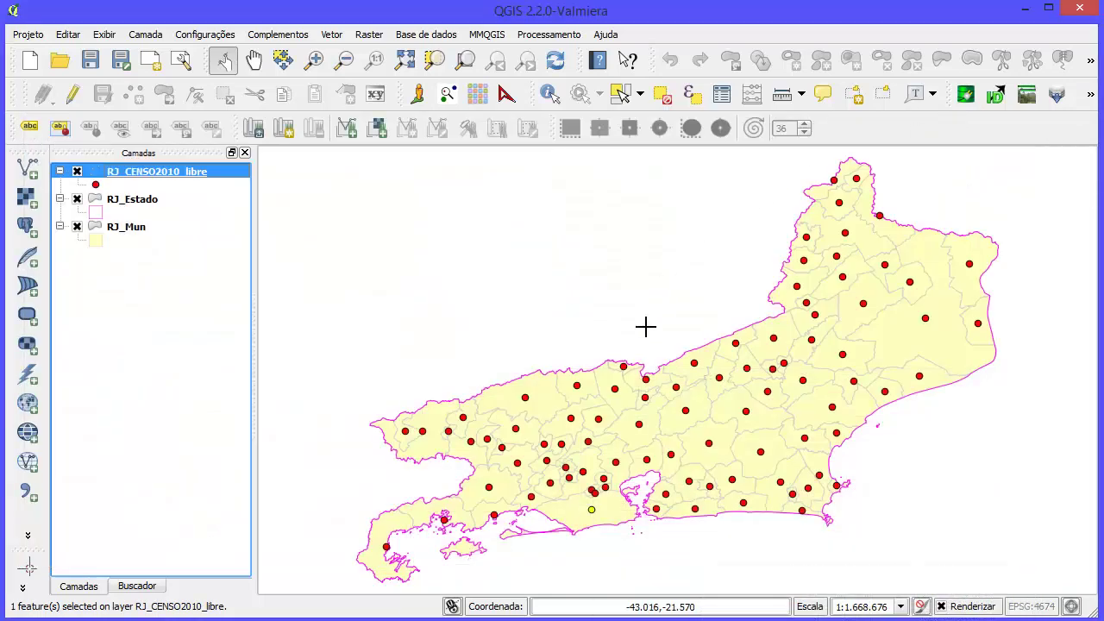
- Examine the selected Rio de Janeiro centroid on the map and its census values in the attribute table
scroll(595, 524, "up", 2)
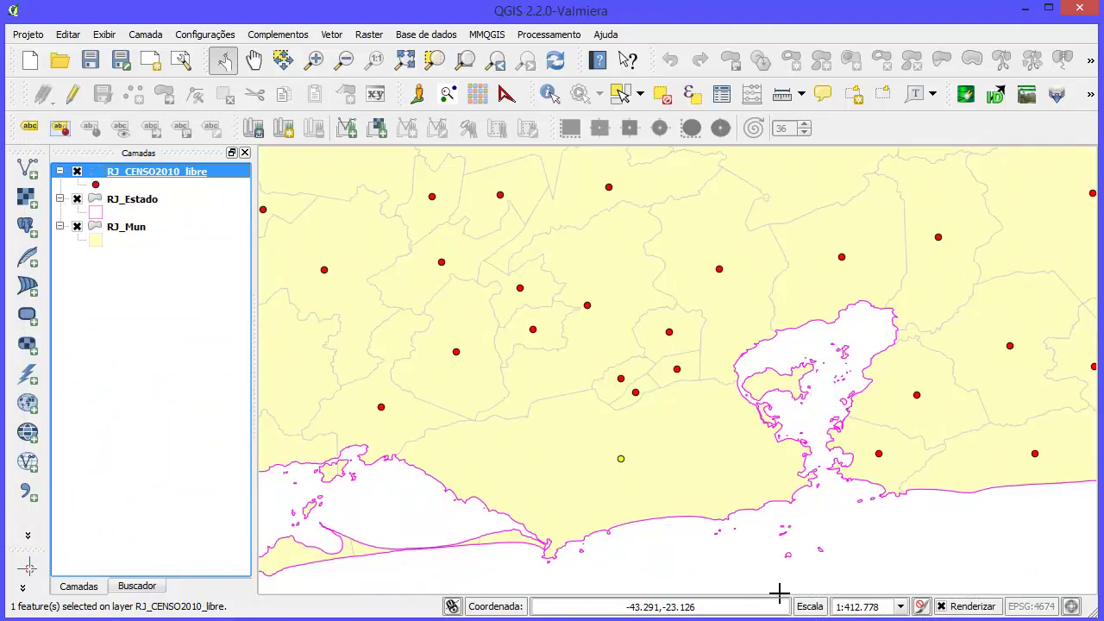
left_click(828, 570)
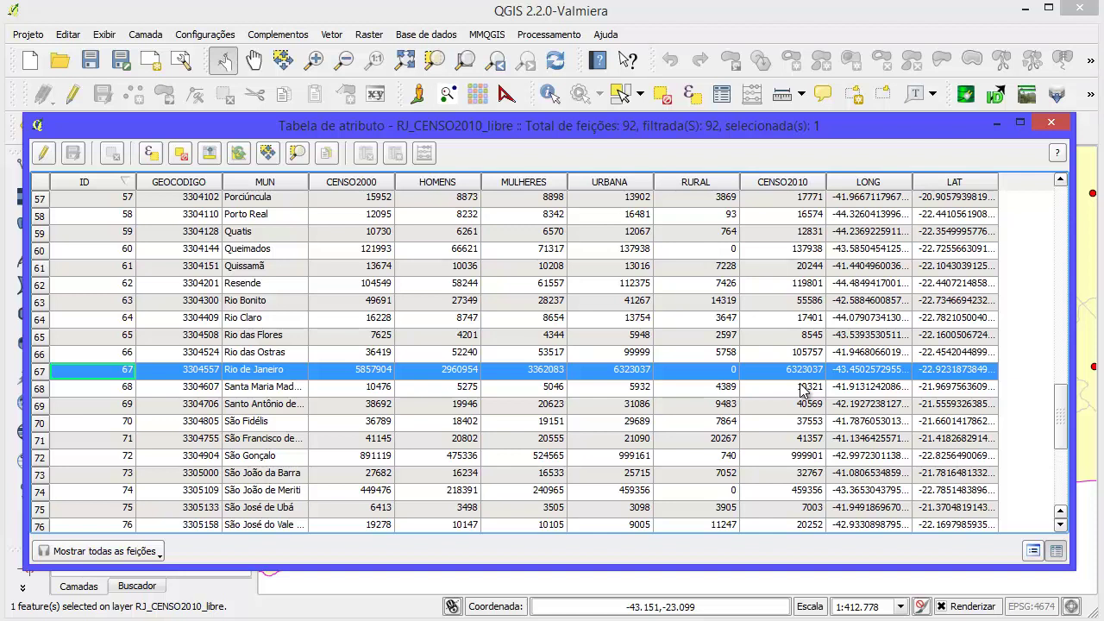
left_click(1051, 123)
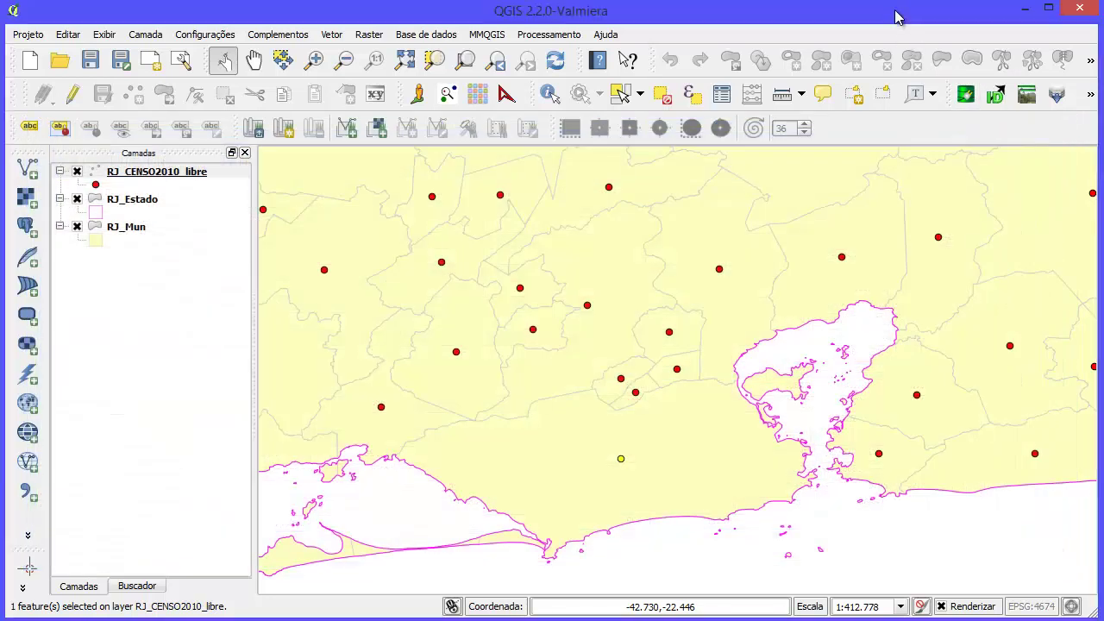
left_click(897, 11)
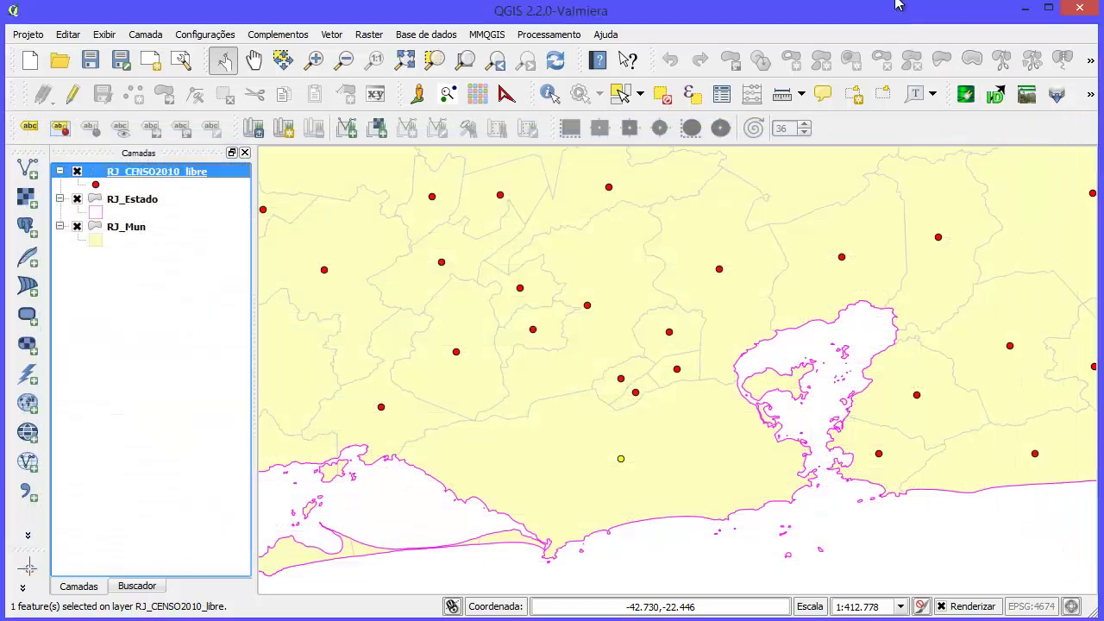